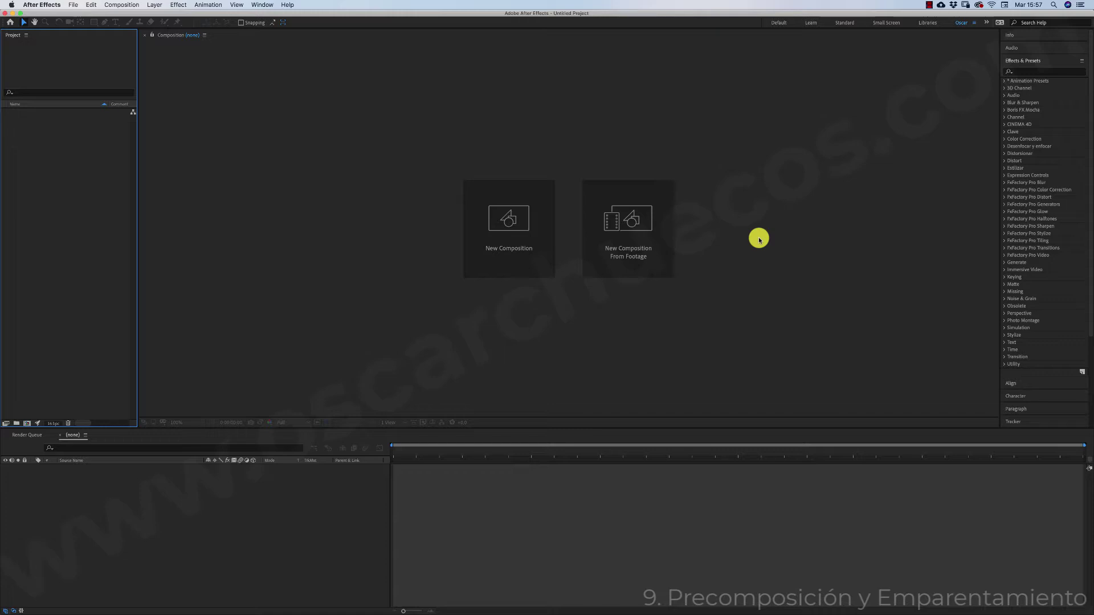
- Widen the Effects & Presets and Project panel areas and collapse the Effects & Presets list
drag(1000, 285, 937, 298)
click(1026, 61)
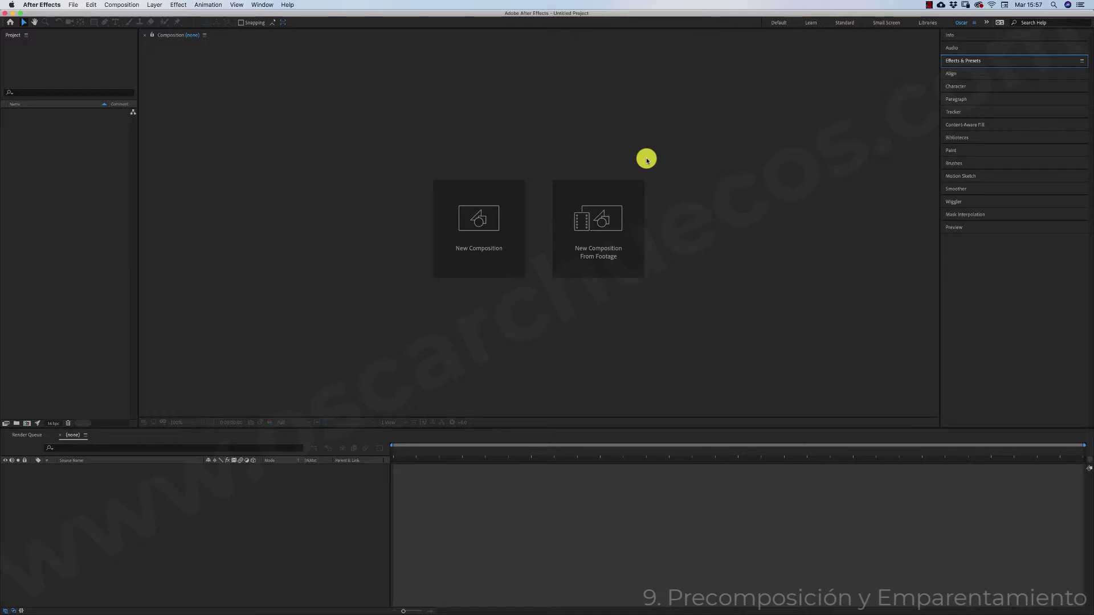
mouse_move(143, 280)
mouse_down()
mouse_move(184, 281)
mouse_move(161, 277)
mouse_up()
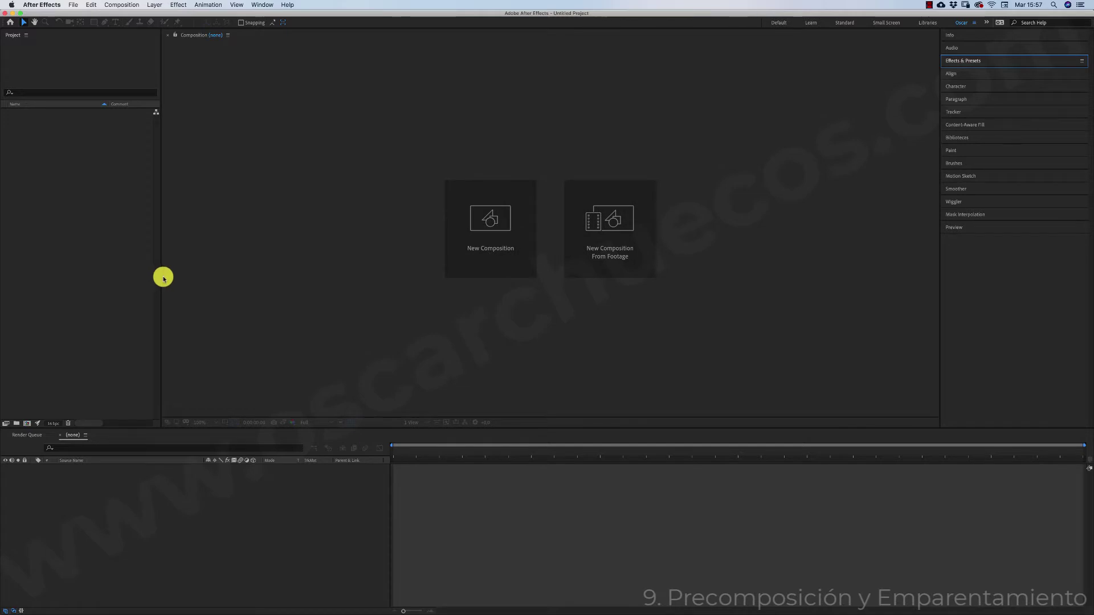
- Create a composition named MASTER using the HDTV 1080 25 preset with a 10-second duration
click(458, 259)
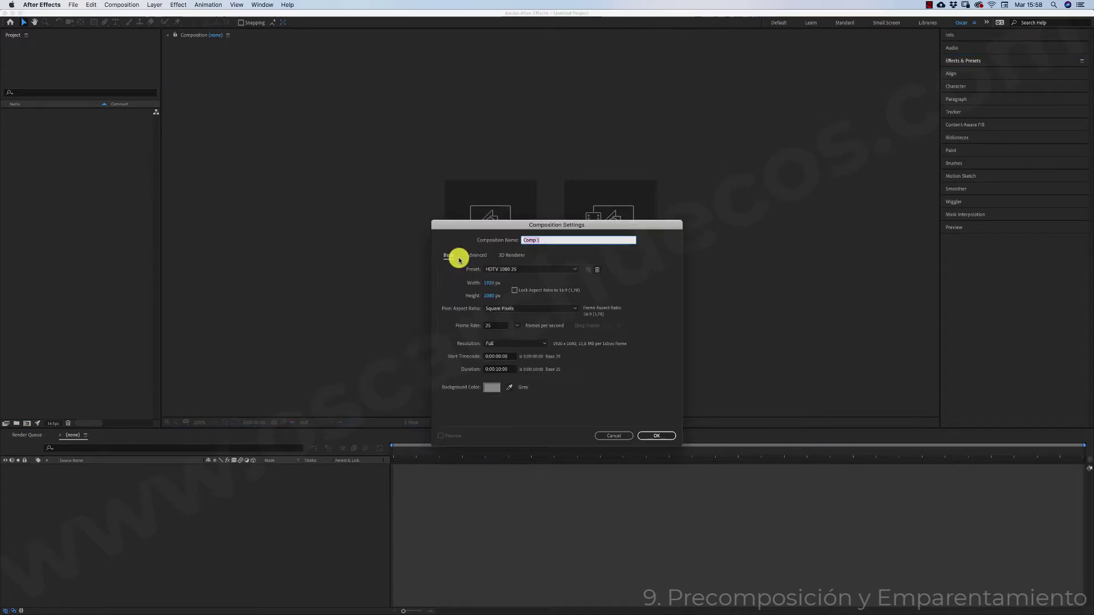
text(MASTER)
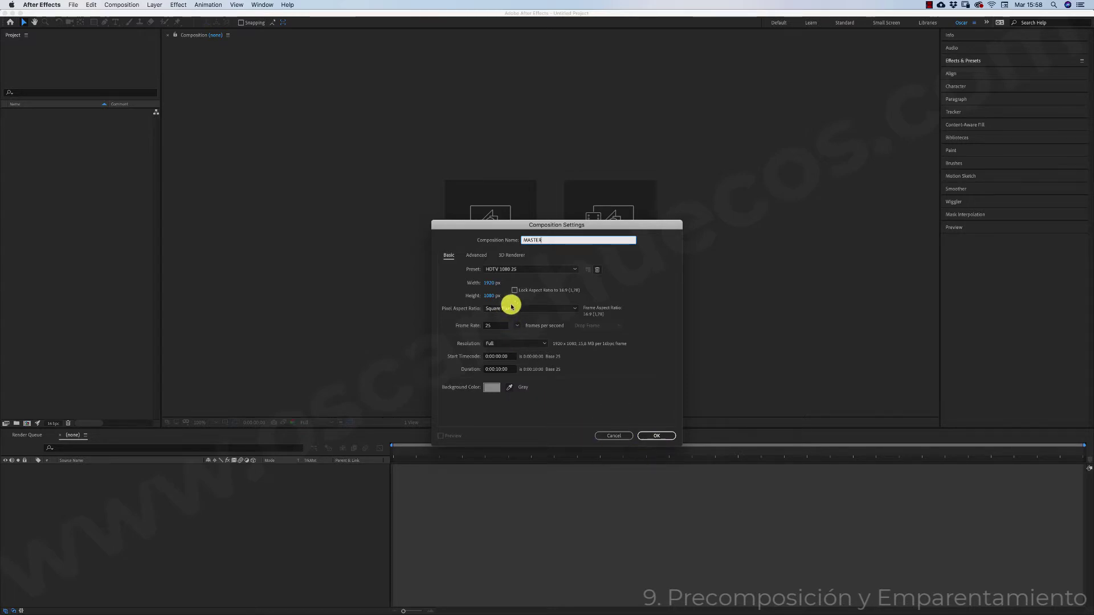
click(656, 435)
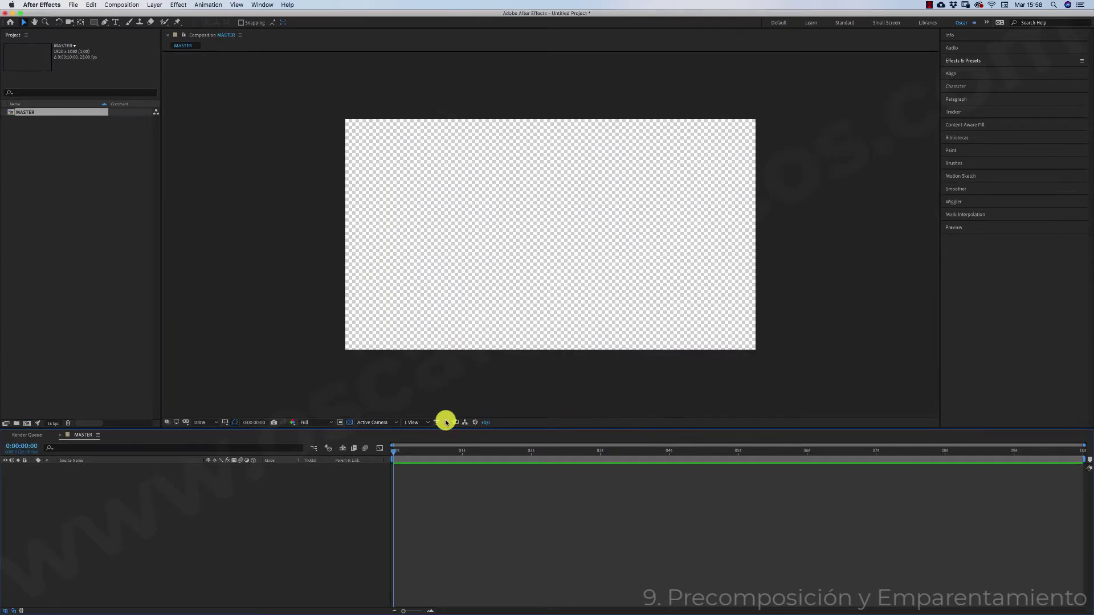
- Add a dark gray 1920 x 1080 solid to MASTER and lock its layer
key(super+y)
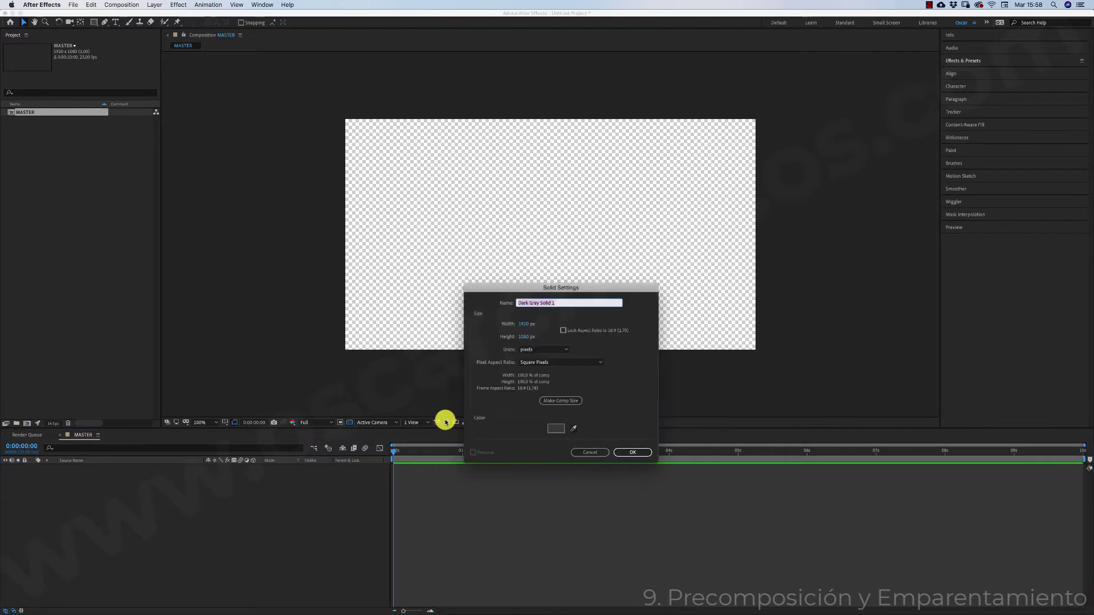
click(625, 453)
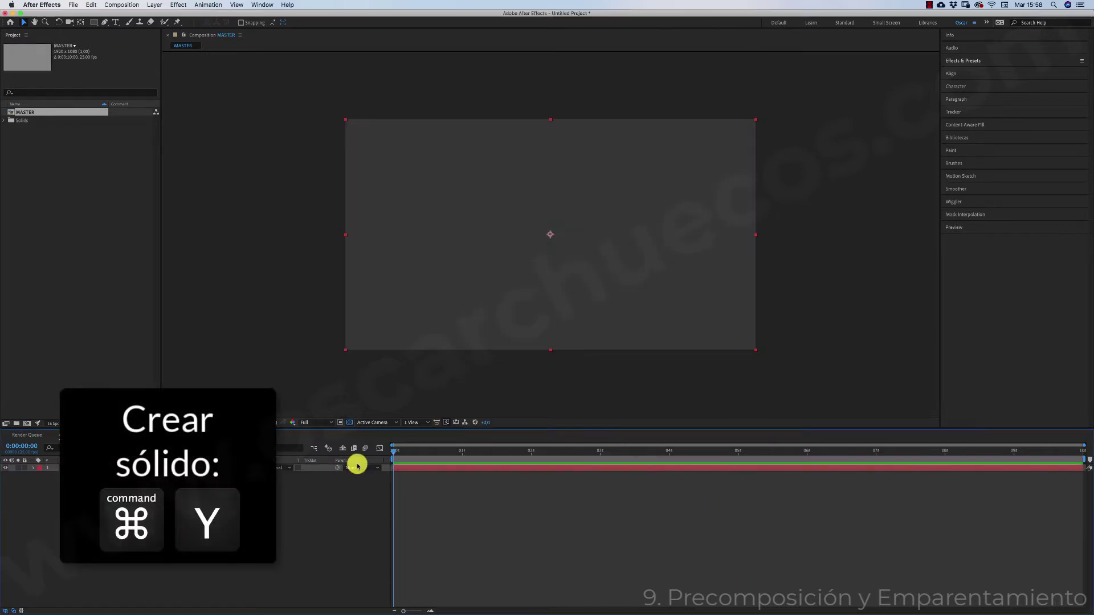
click(25, 468)
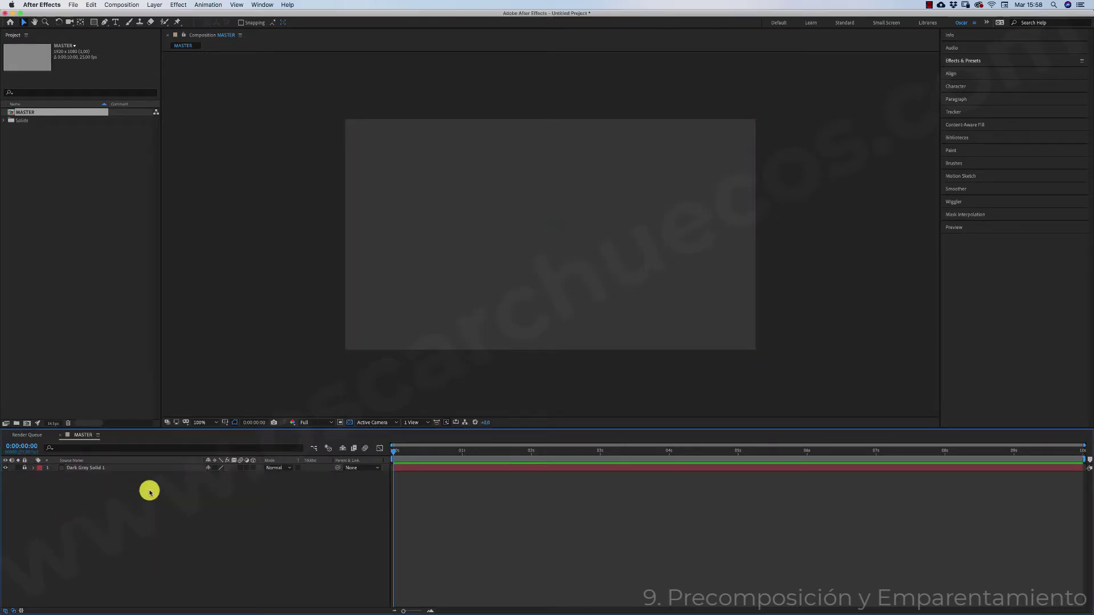
- Import camion.ai from the RECURSOS folder as Composition - Retain Layer Sizes
click(42, 206)
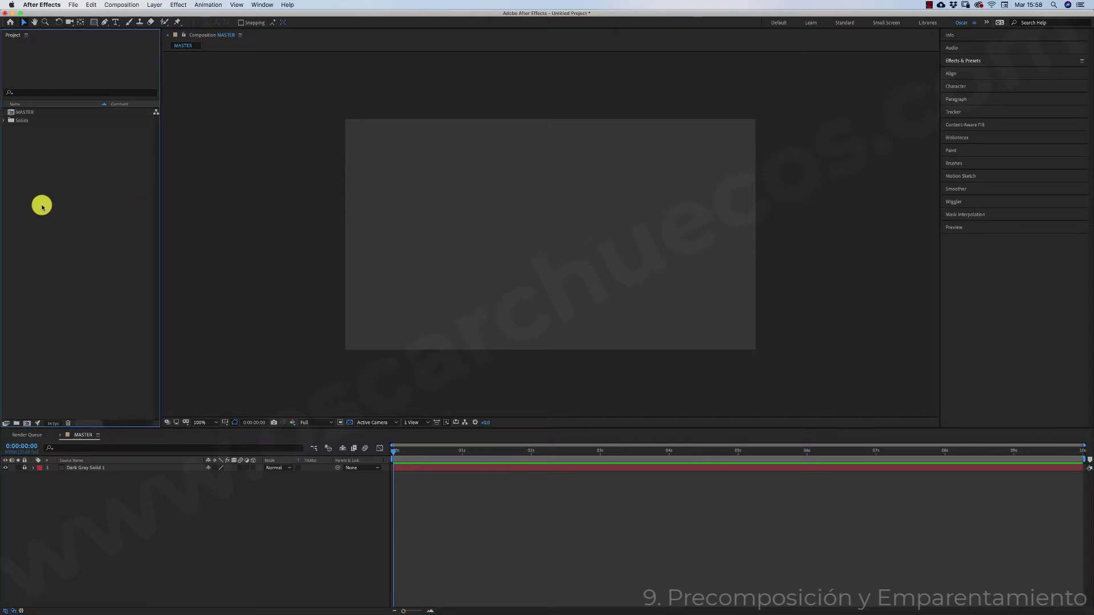
double_click(39, 202)
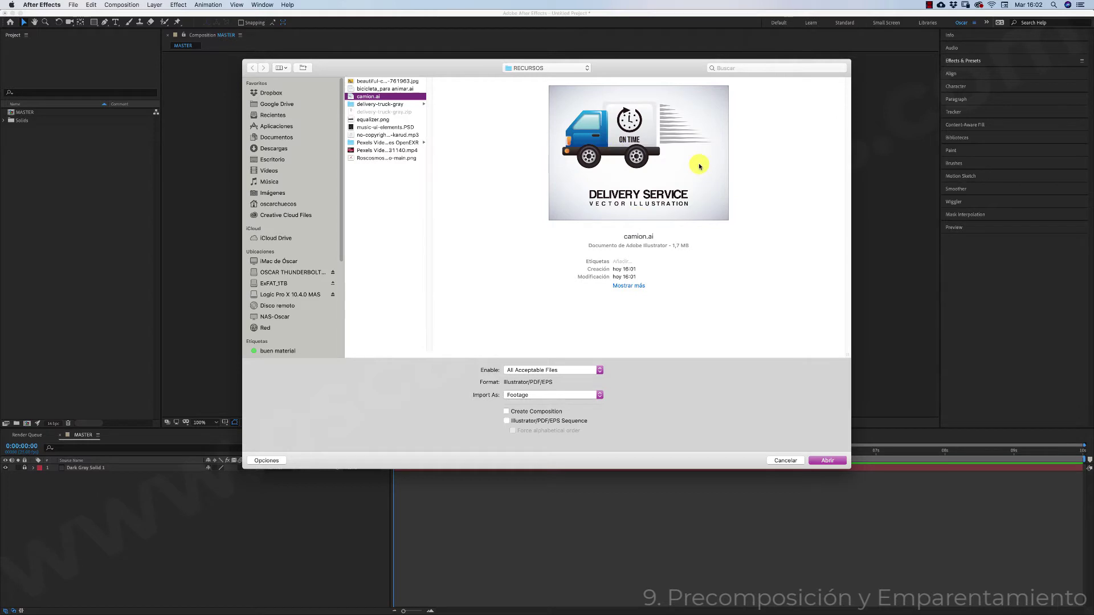
click(525, 396)
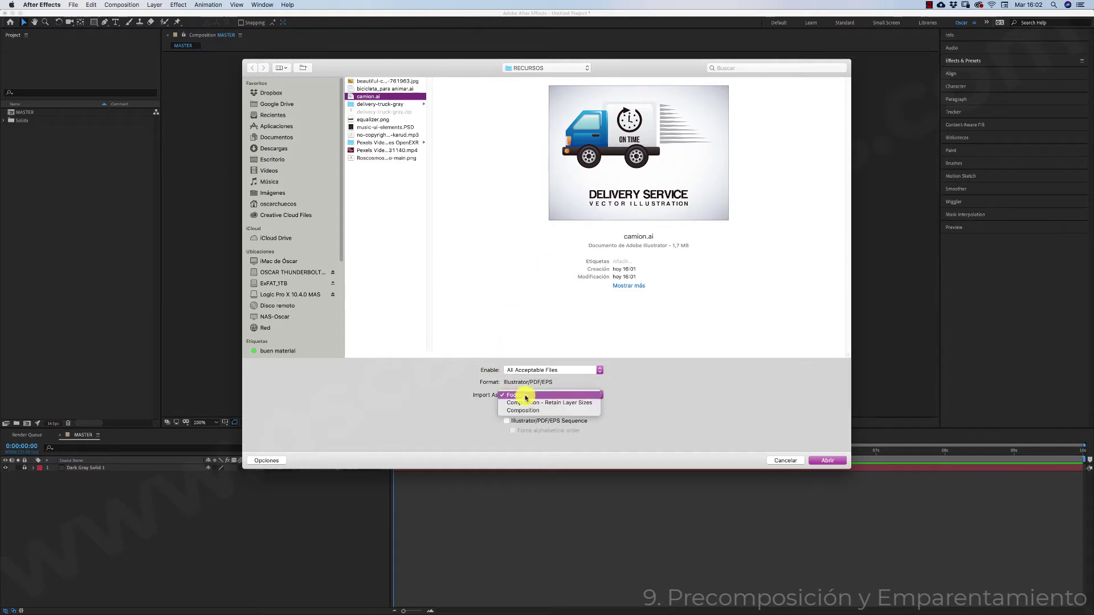
click(563, 403)
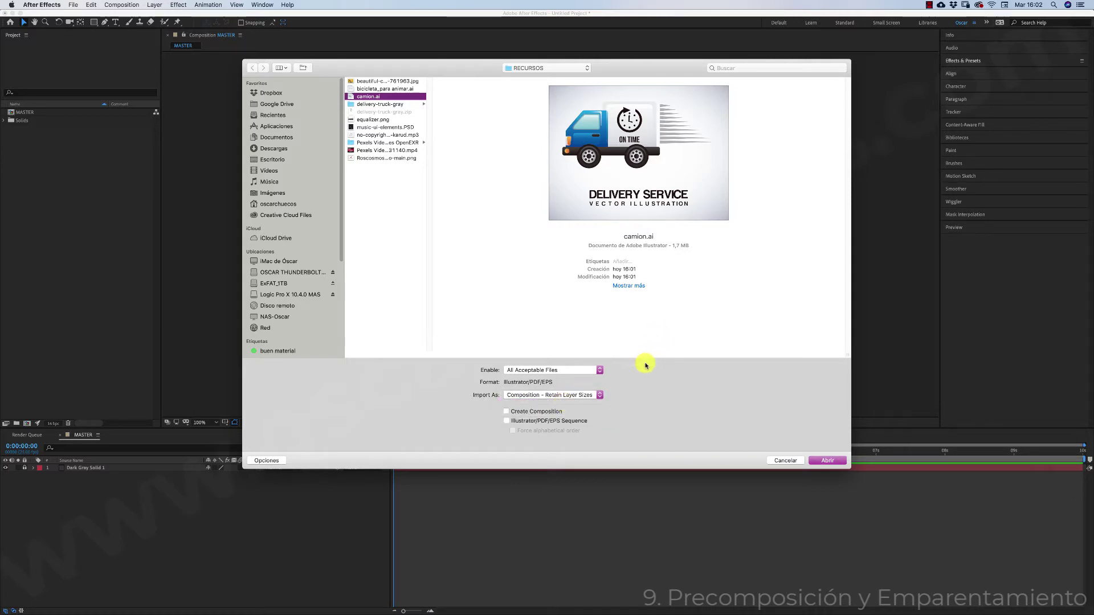
click(820, 460)
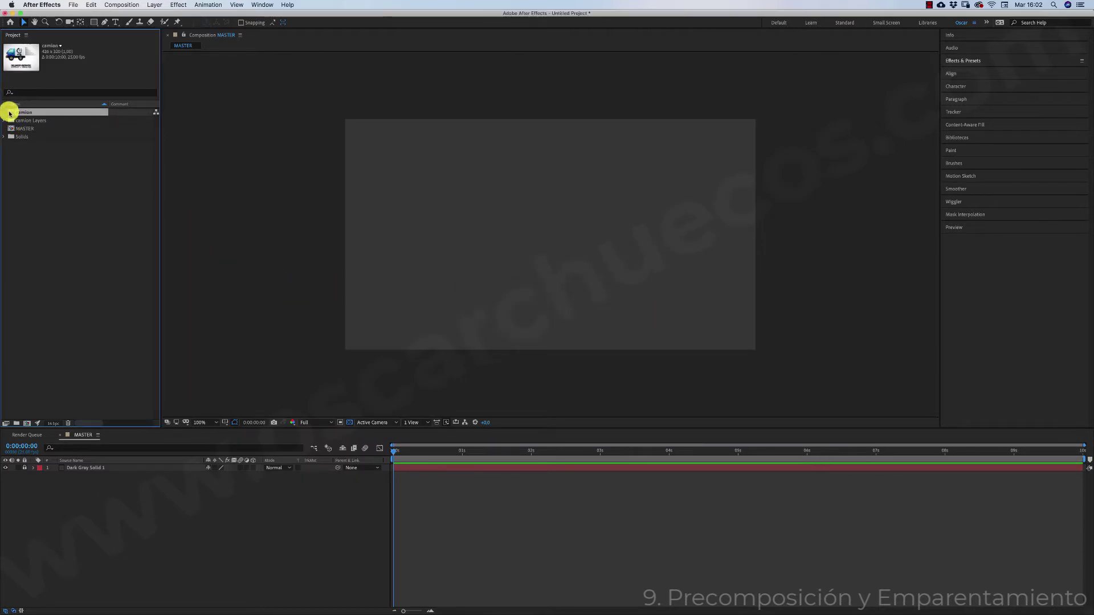
- Open the camion composition and enlarge its preview to 400%
double_click(11, 114)
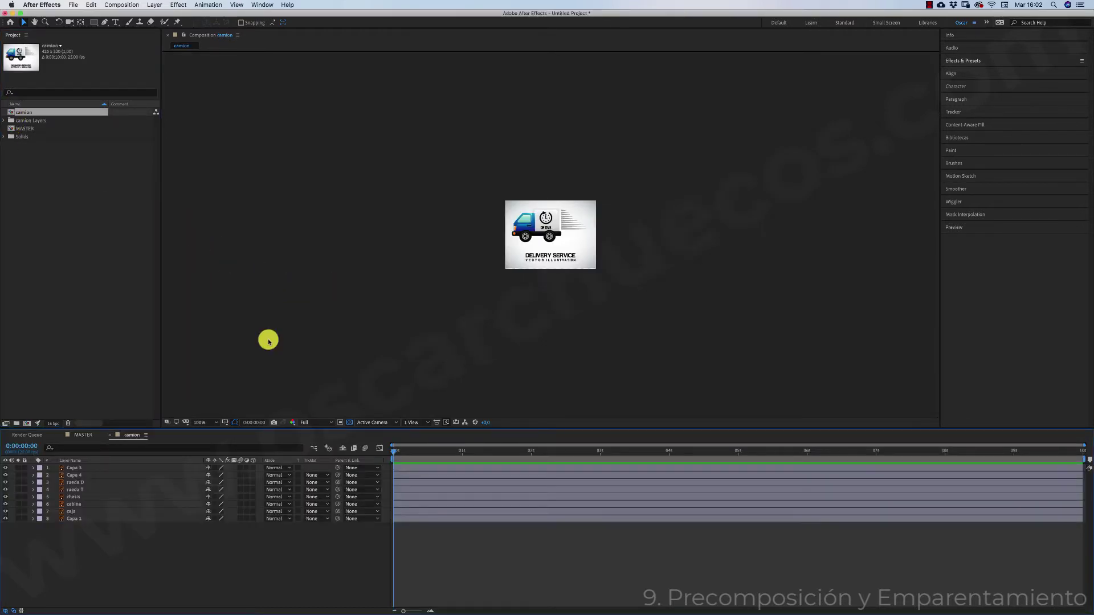
key(period)
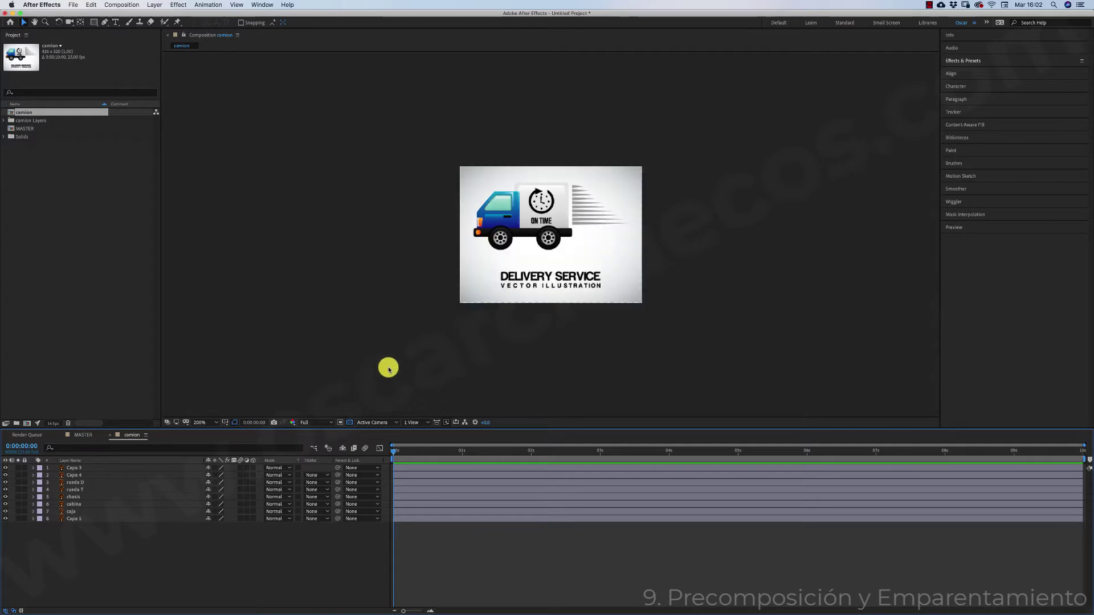
key(period)
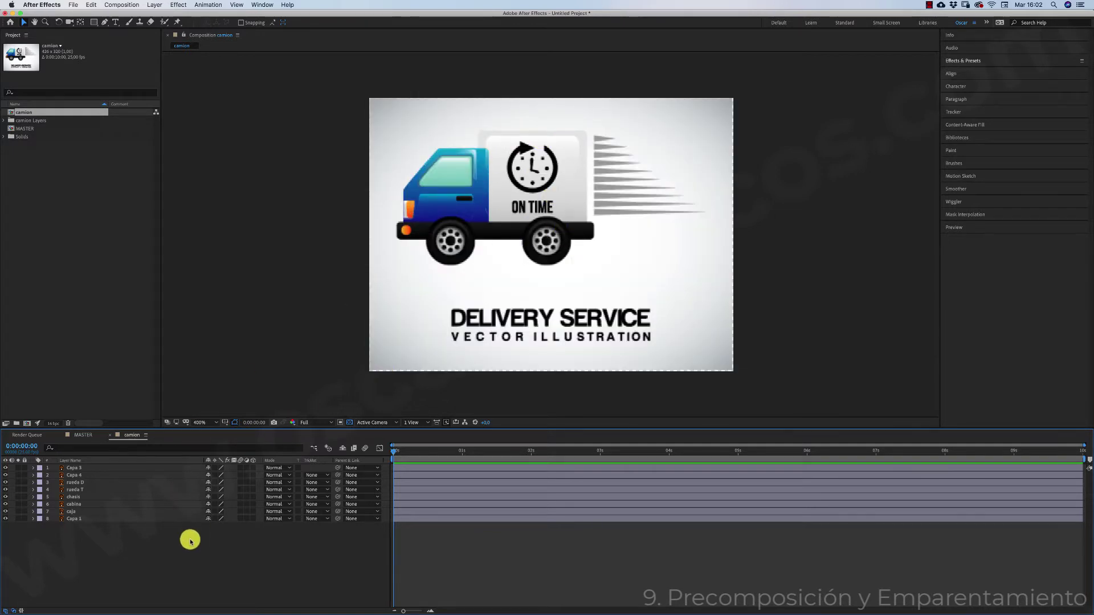
- Switch the Capa 1 layer's visibility off and on to examine which artwork it holds
click(71, 518)
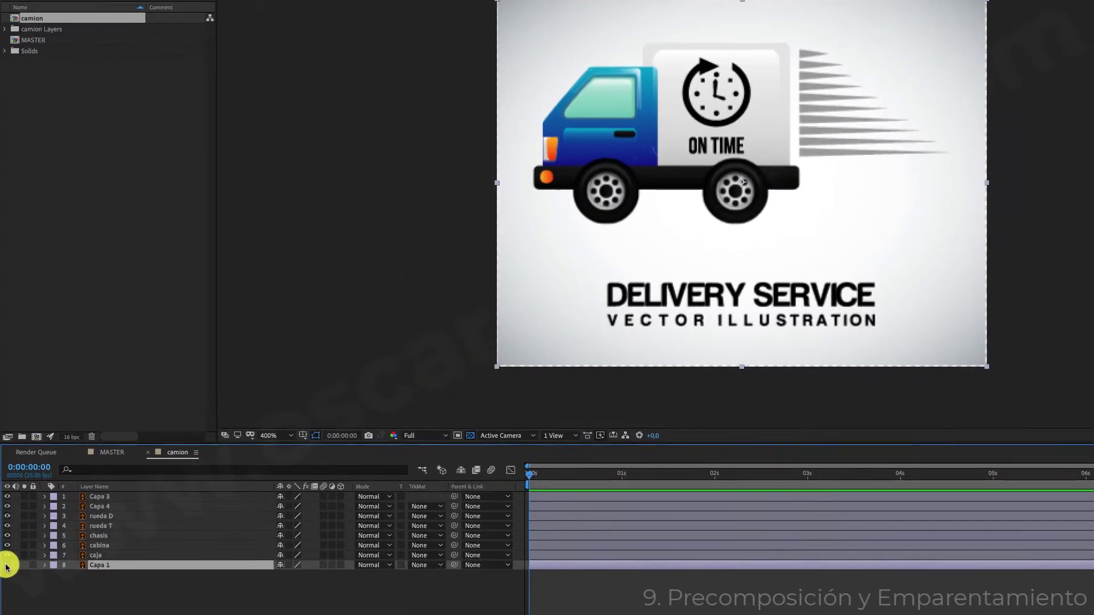
click(8, 565)
click(7, 565)
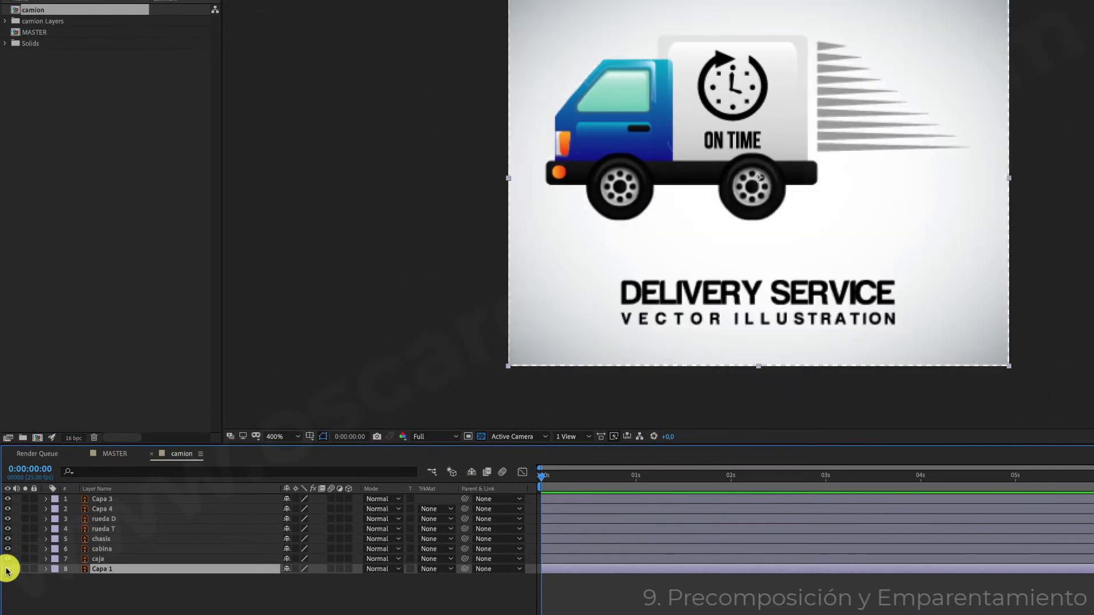
click(8, 565)
click(8, 565)
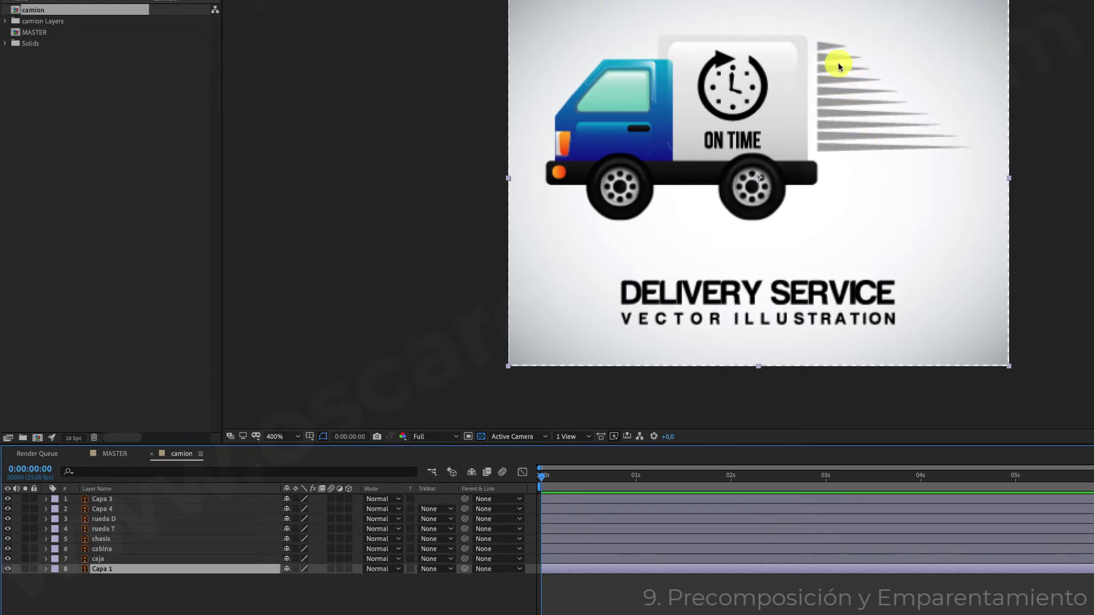
click(7, 569)
click(8, 568)
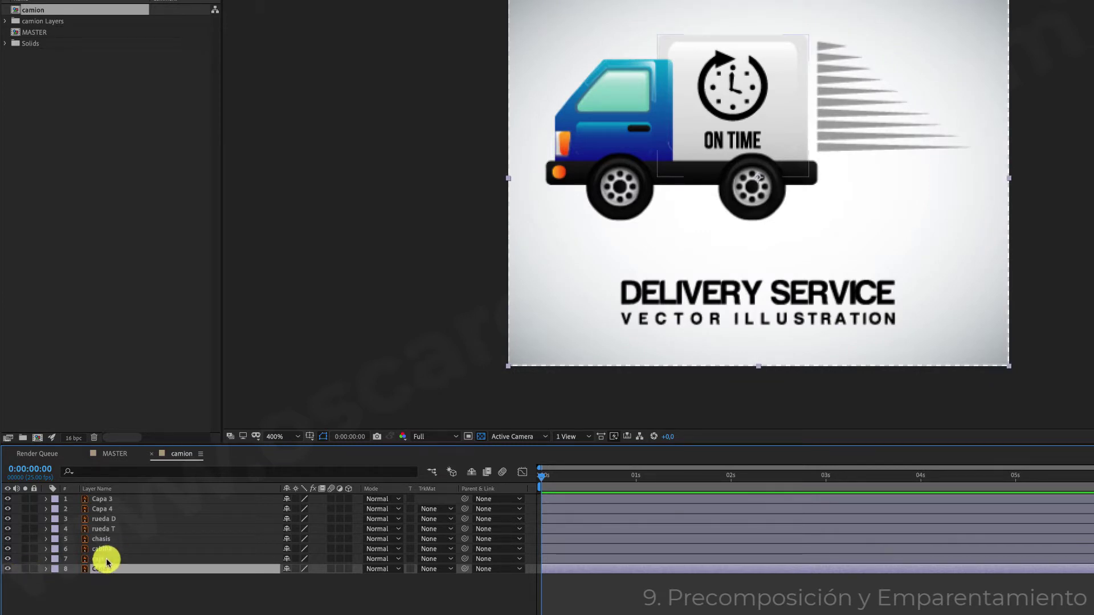
- Switch the caja layer's visibility off and on to examine which part of the truck it holds
click(105, 559)
click(8, 560)
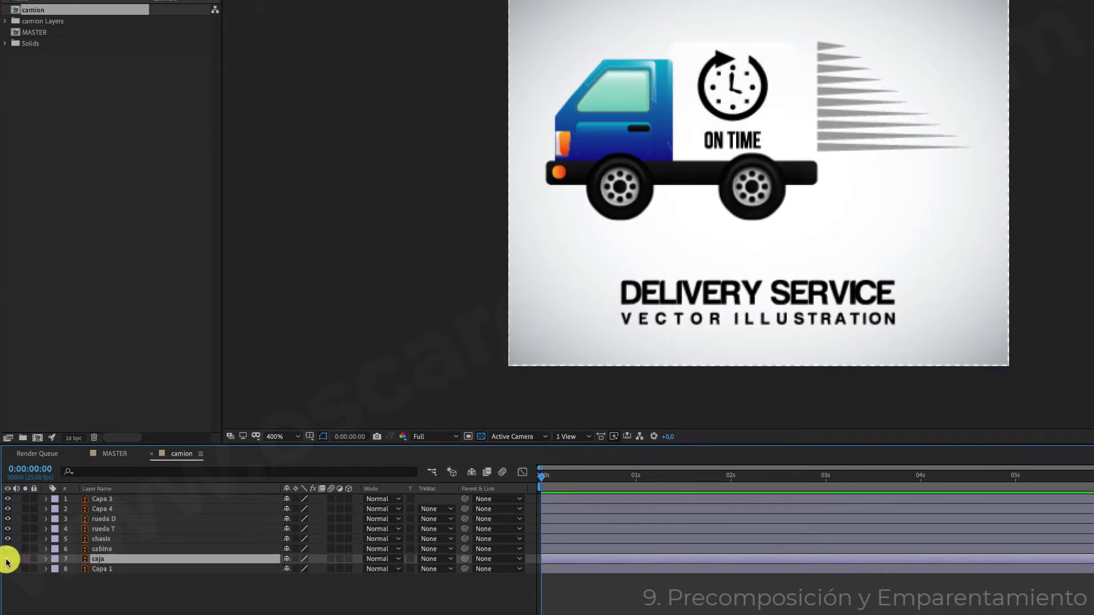
click(7, 560)
click(7, 560)
click(7, 560)
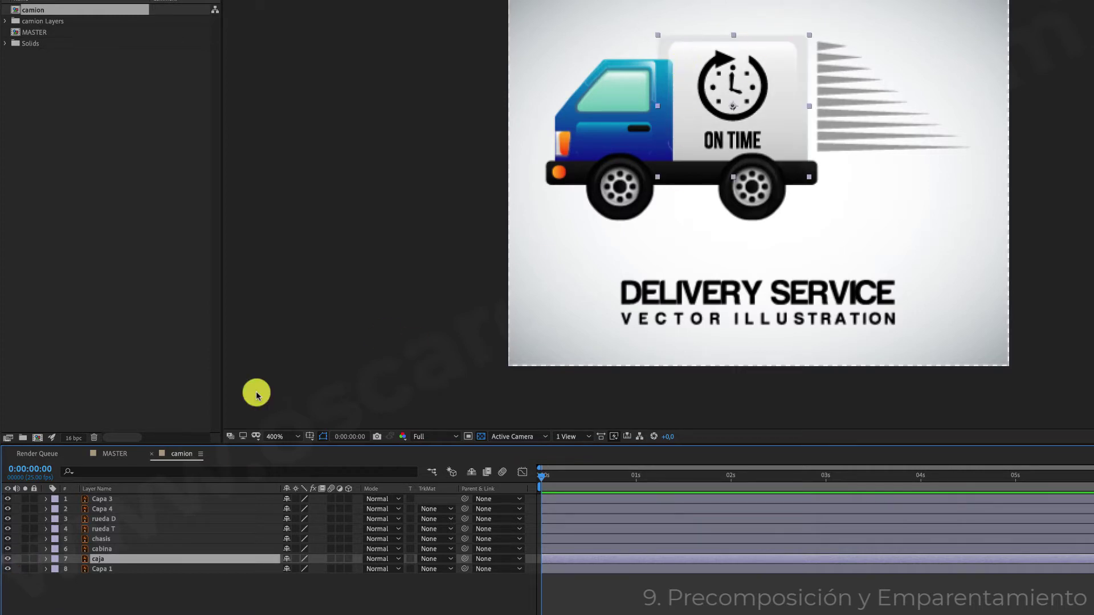
click(7, 560)
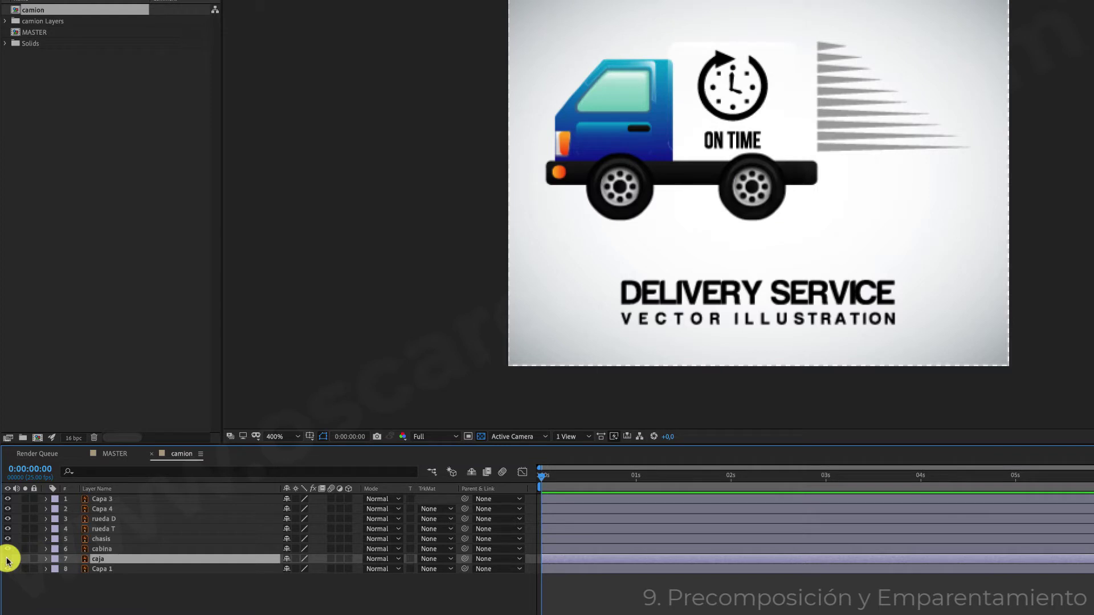
click(8, 560)
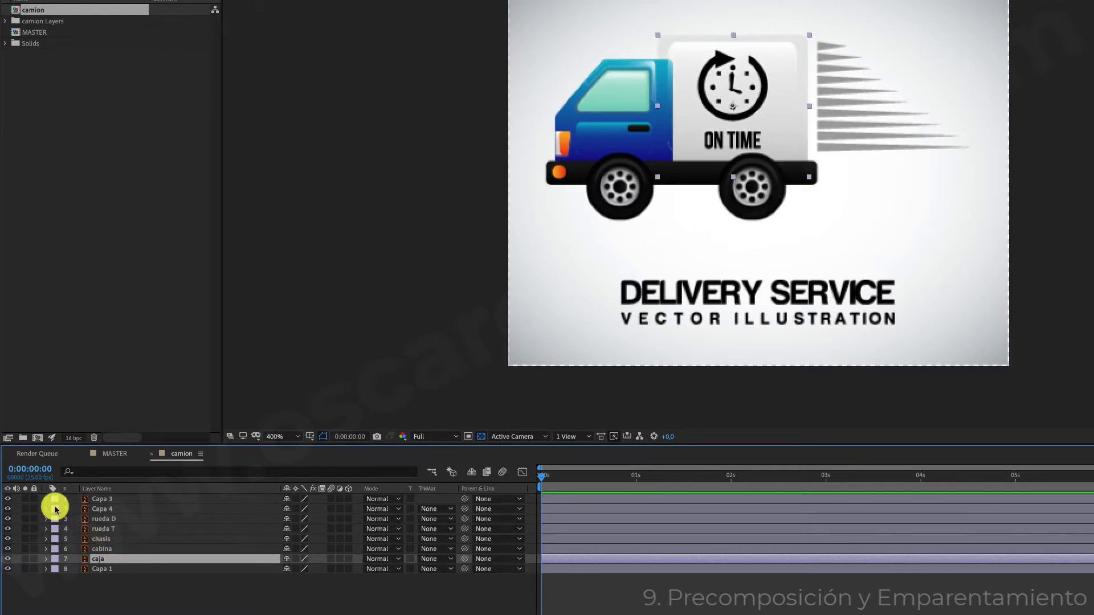
- Check the artwork on layers Capa 4 and Capa 3 by hiding and showing each one
click(7, 509)
click(7, 509)
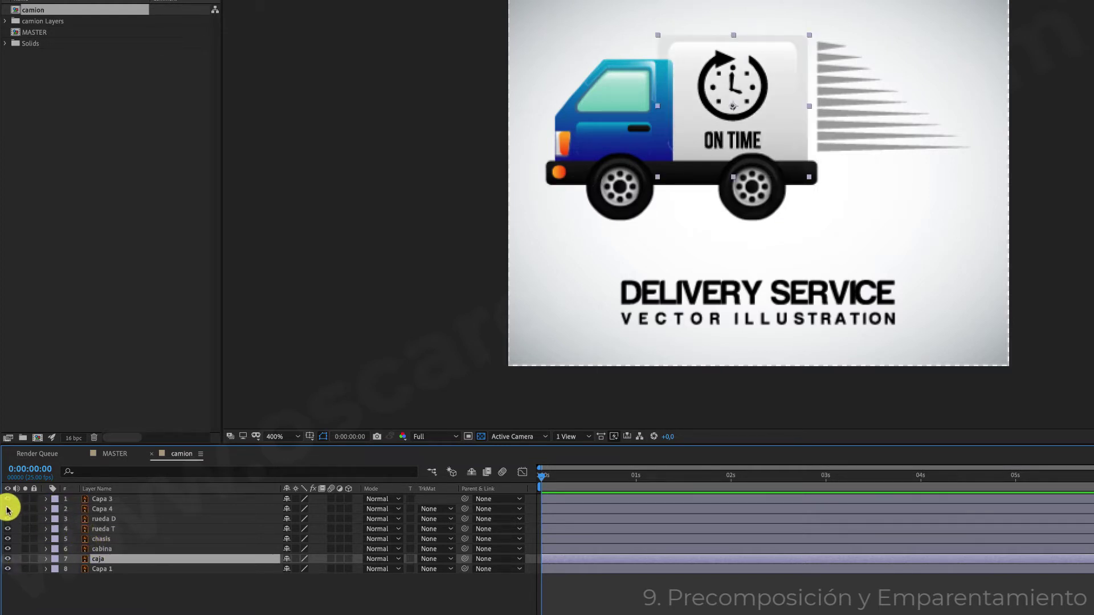
click(104, 511)
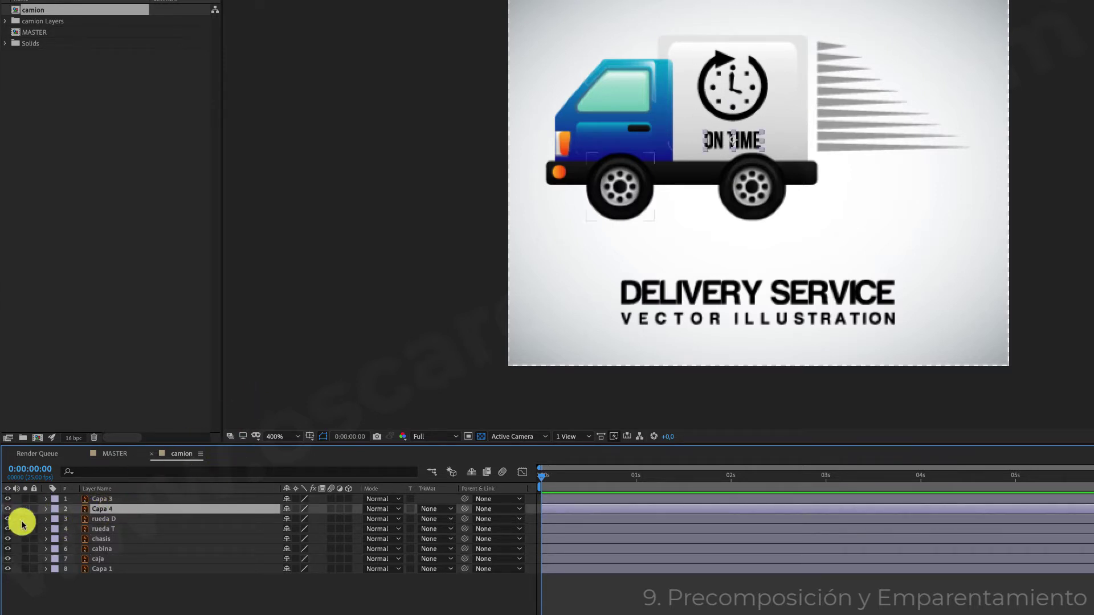
click(8, 499)
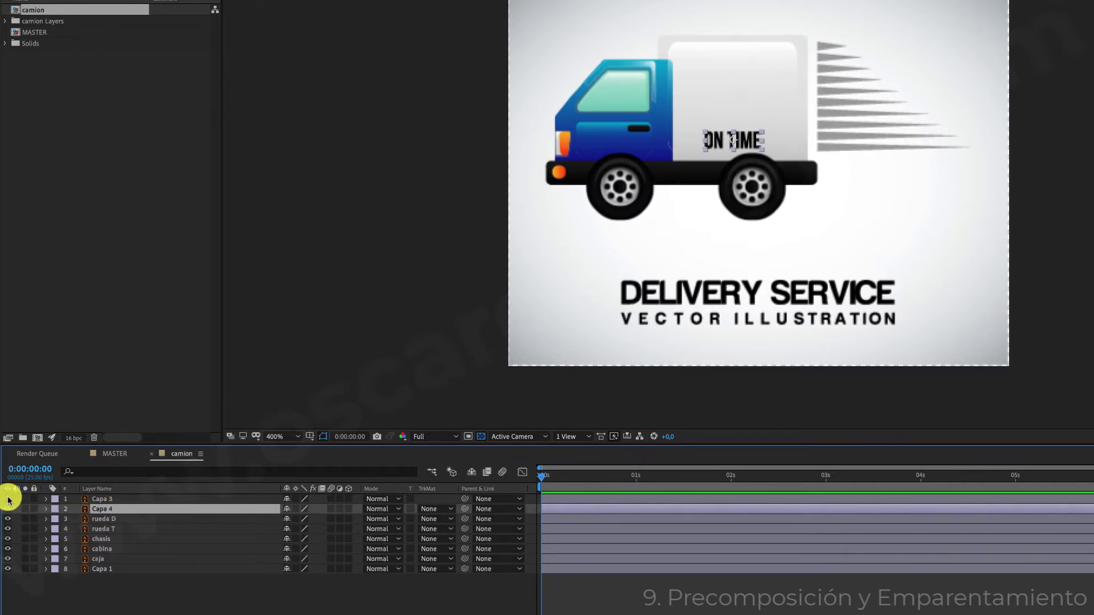
click(8, 499)
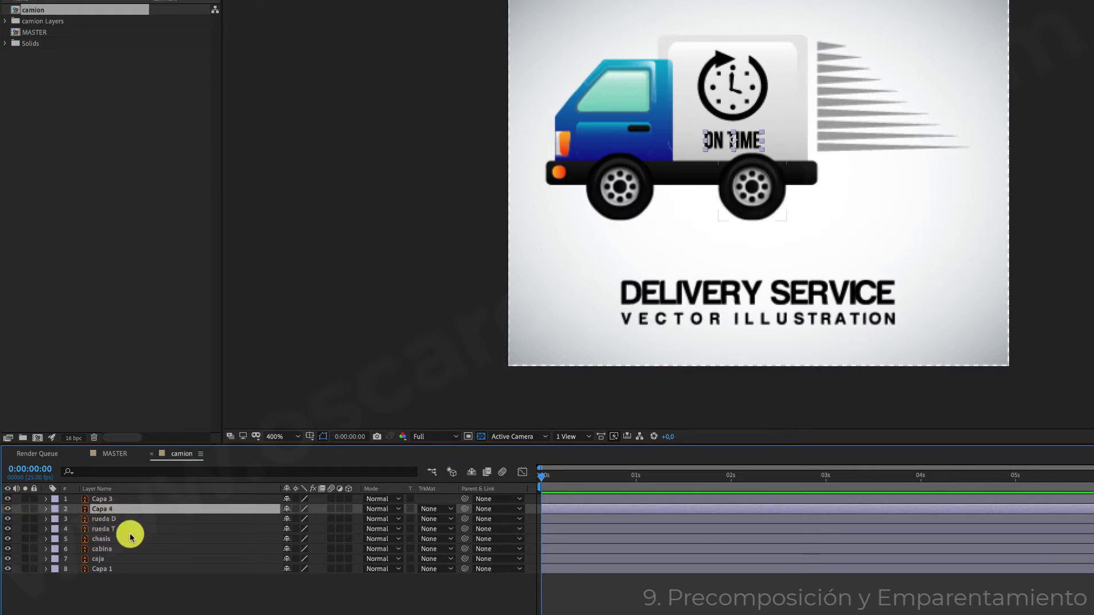
- Check the chasis, rueda D and rueda T layers by hiding and showing each one
click(103, 540)
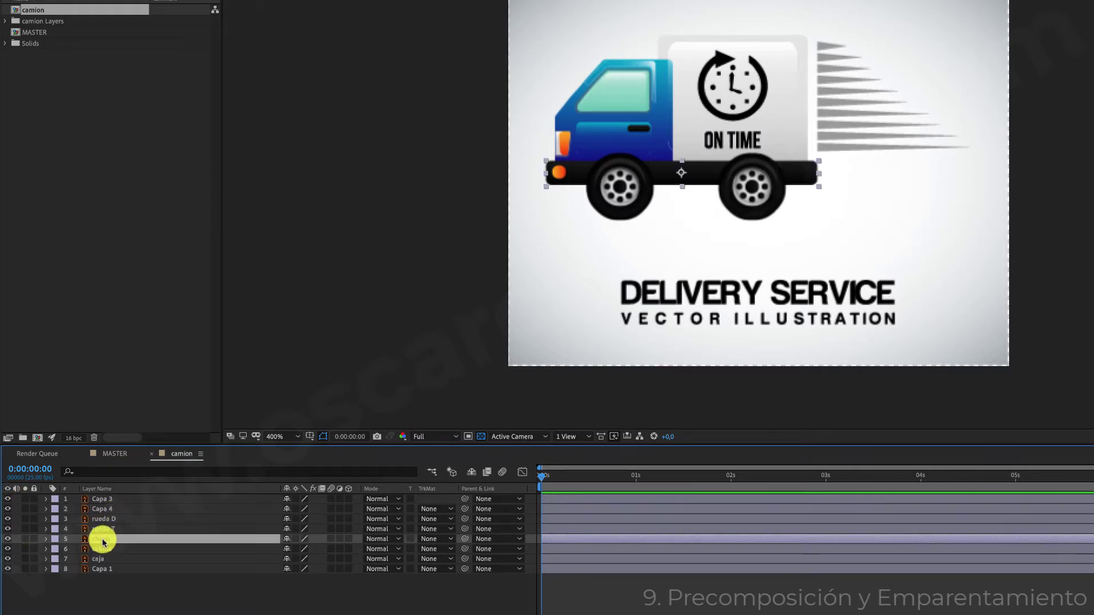
click(7, 539)
click(7, 539)
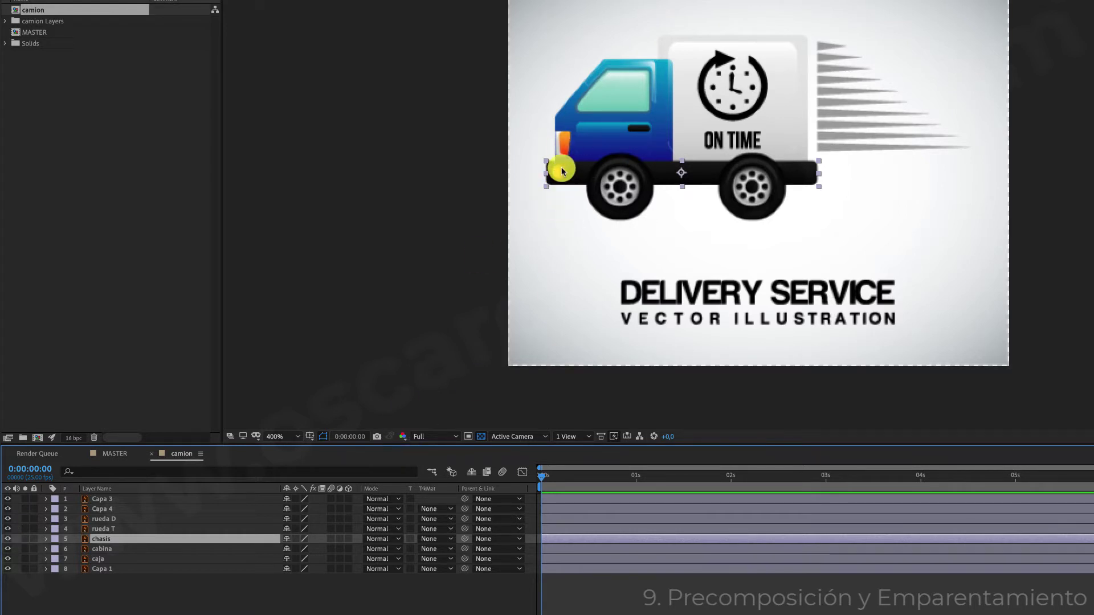
click(8, 519)
click(7, 529)
click(8, 528)
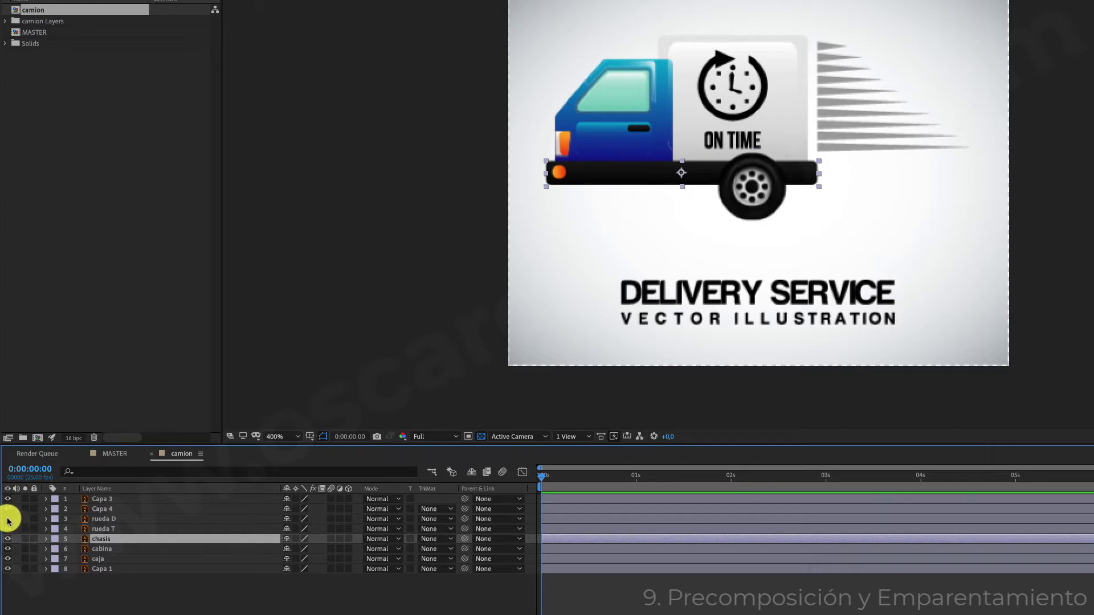
click(8, 519)
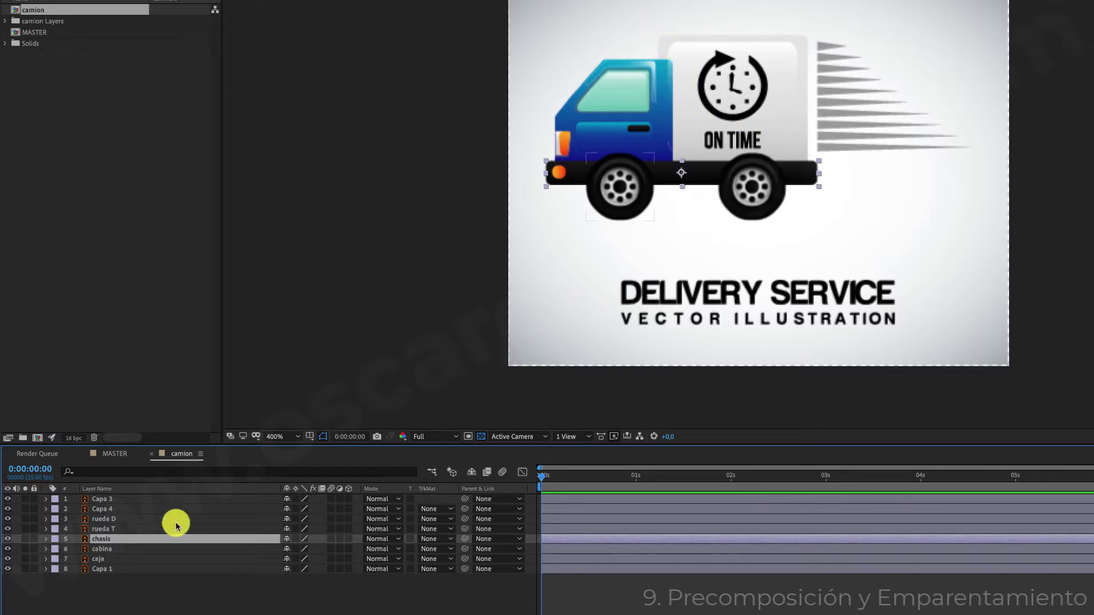
- Move the caja layer directly above the cabina layer in the stack and deselect it
click(102, 560)
drag(102, 561, 111, 548)
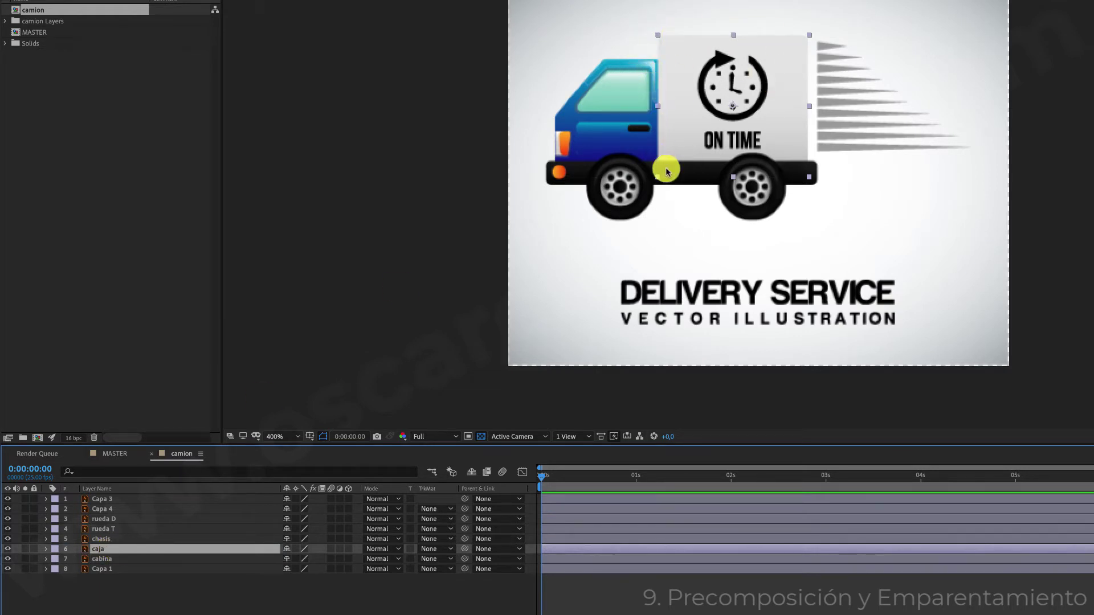
click(177, 605)
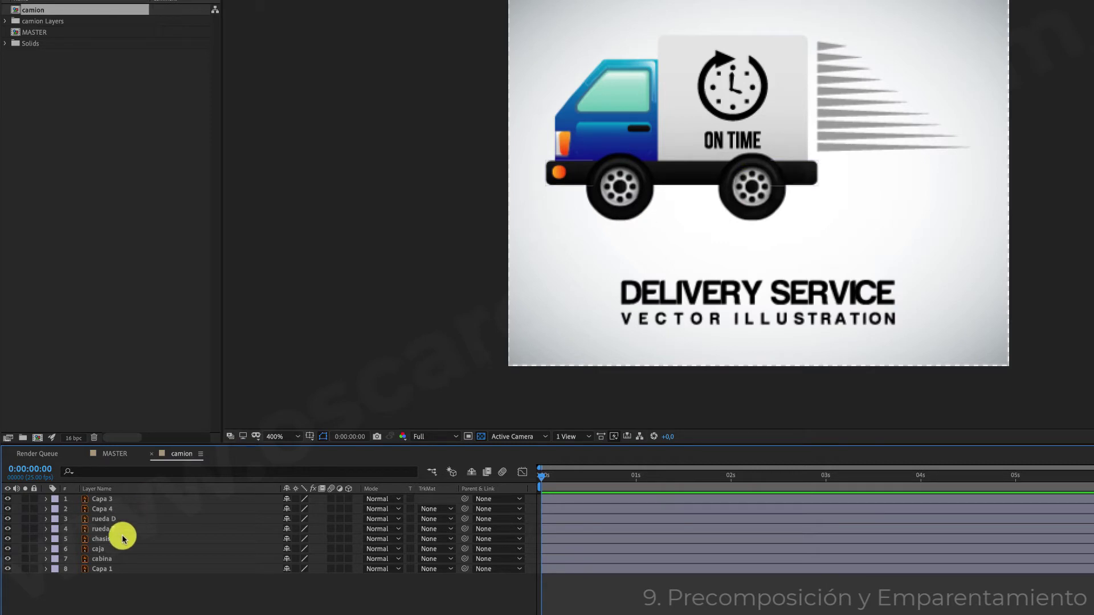
- Delete the background layer Capa 1 and move all remaining truck layers together to the centre of the composition
click(103, 569)
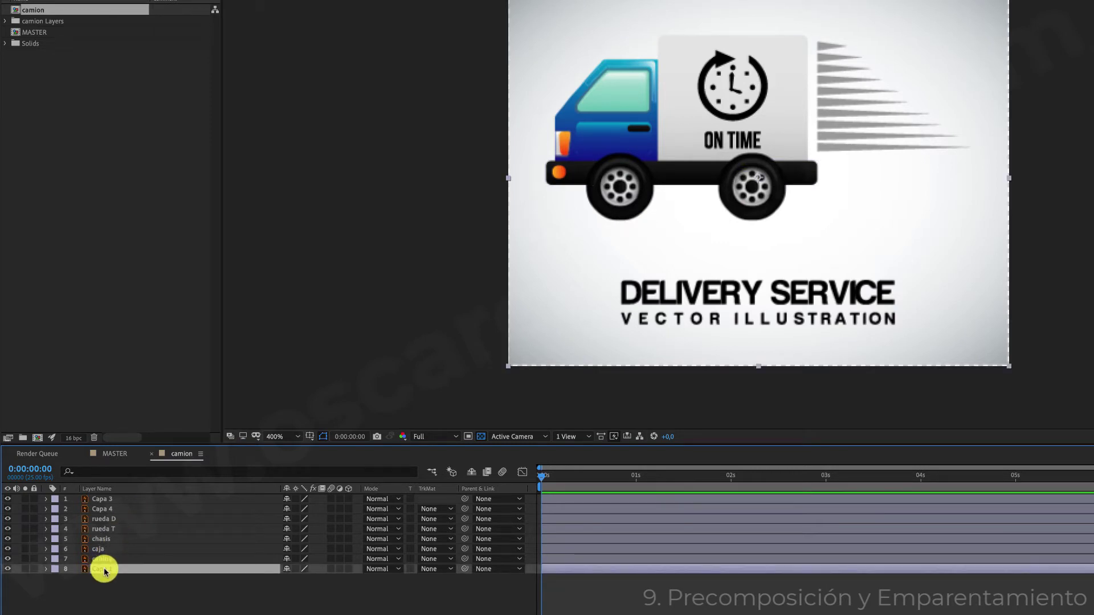
key(Delete)
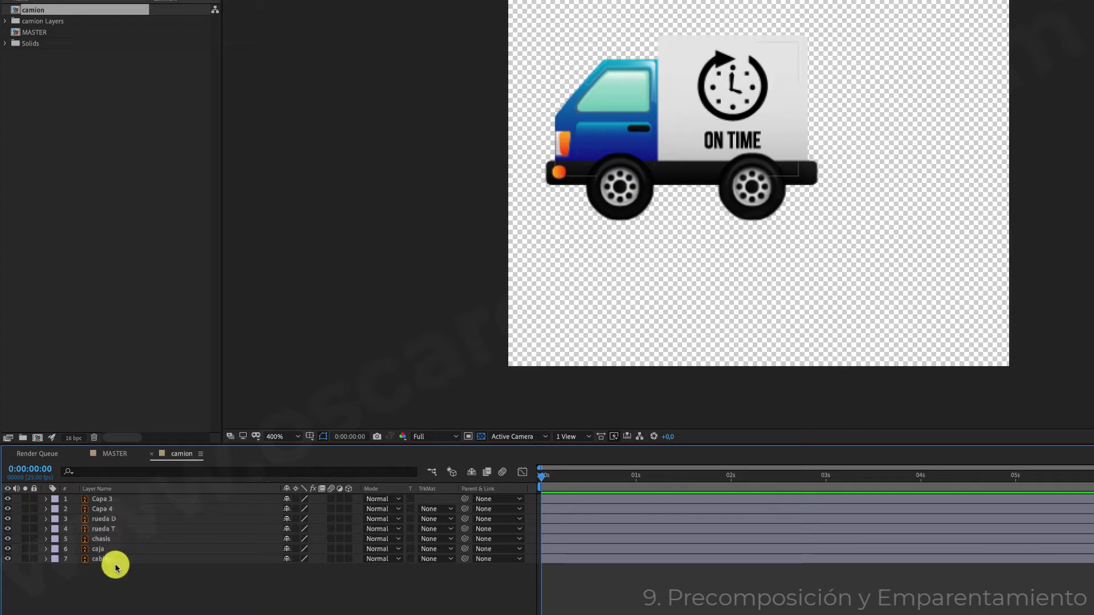
drag(145, 584, 88, 455)
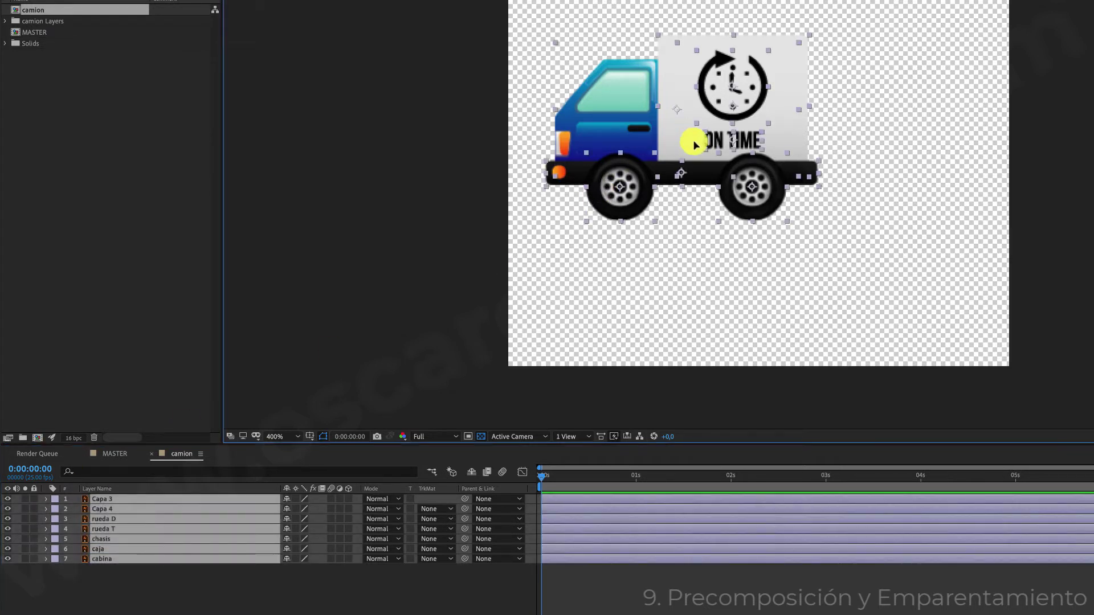
drag(695, 141, 771, 188)
click(382, 598)
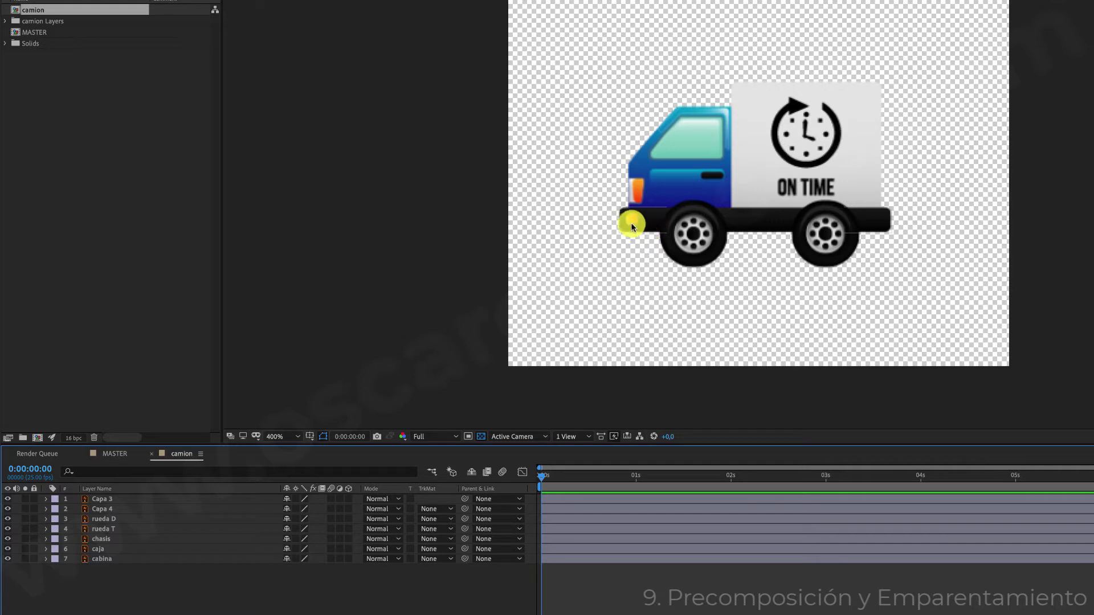
- Place the camion composition above the solid in MASTER, scaled to 250% with its transformations collapsed
click(114, 455)
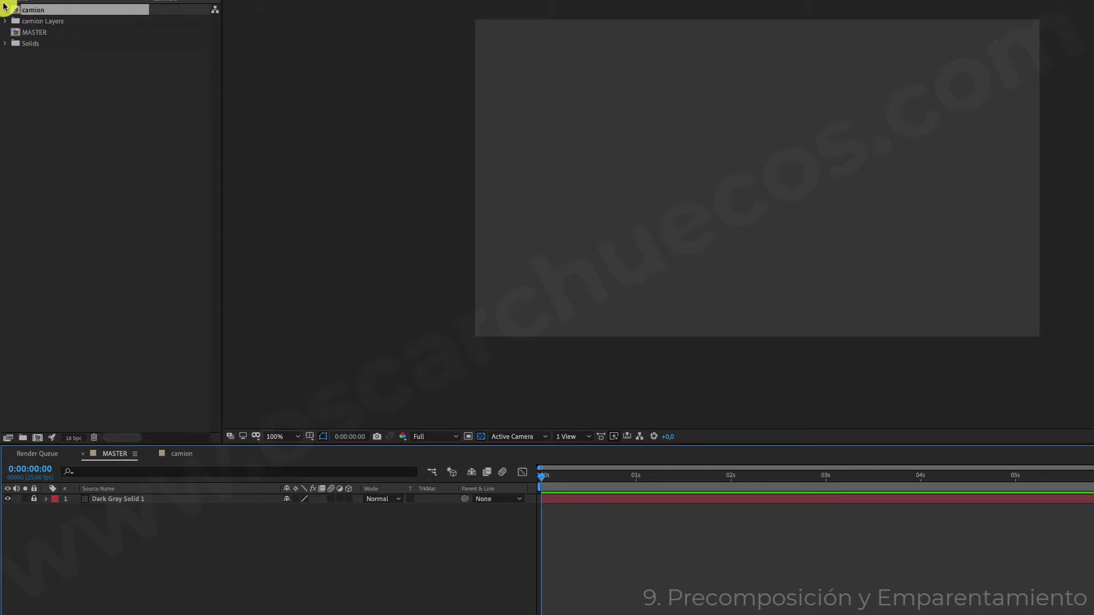
drag(14, 11, 103, 498)
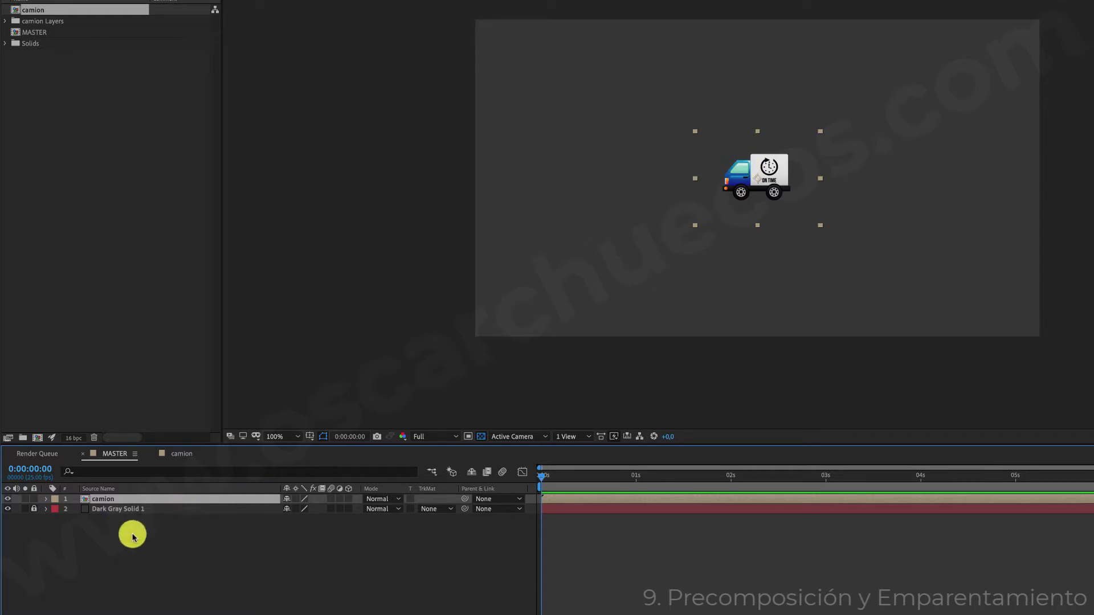
key(s)
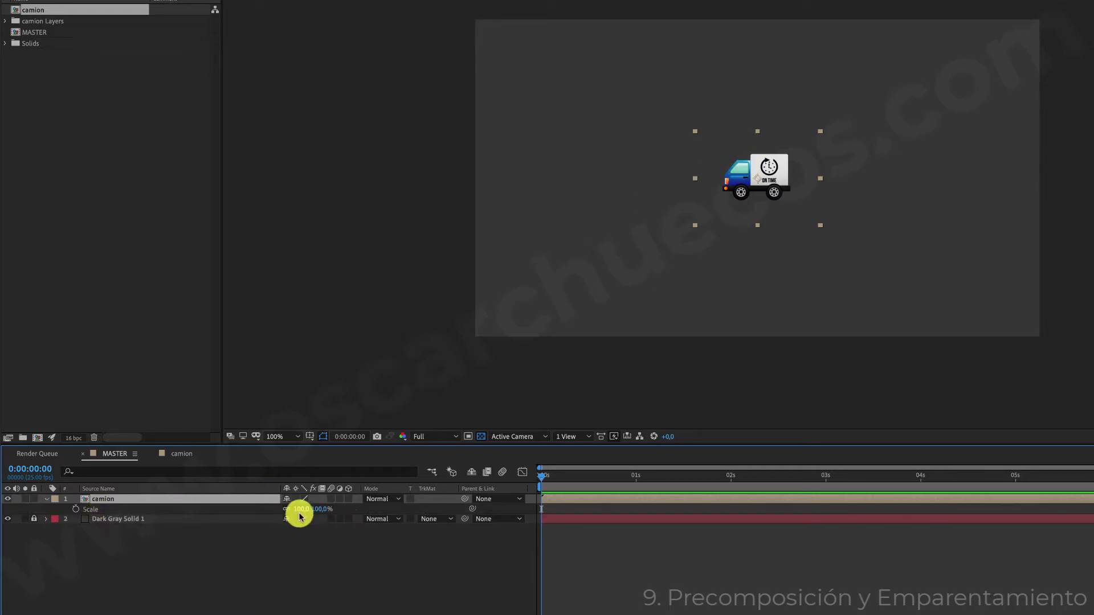
key(Return)
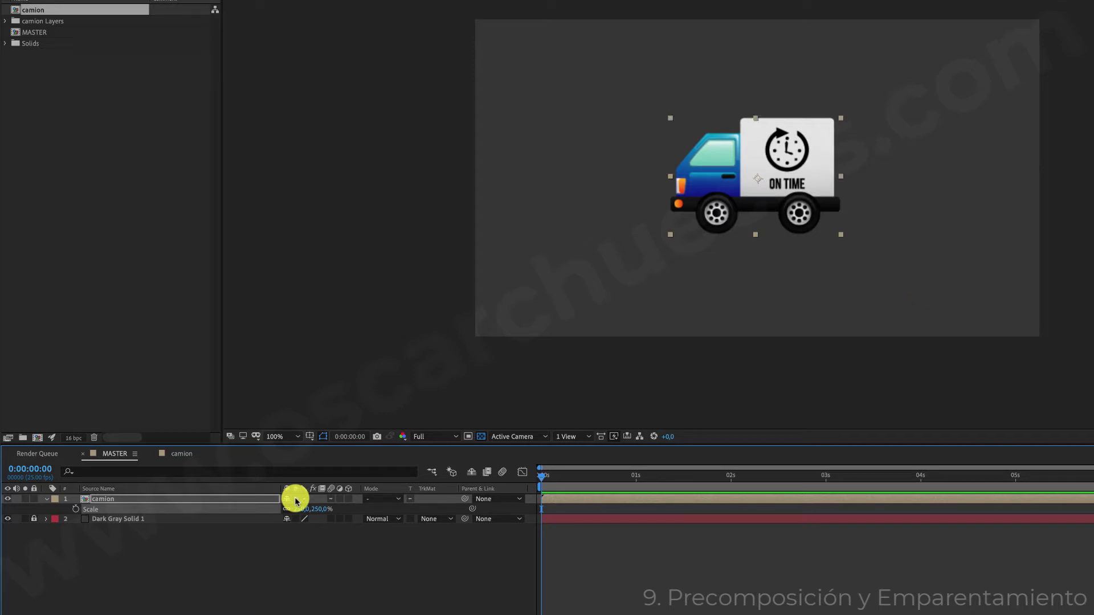
- Animate the camion layer's Position from 2250, 602 off-frame at 0:00:00:00 to 1022, 602 at 0:00:01:24
click(135, 497)
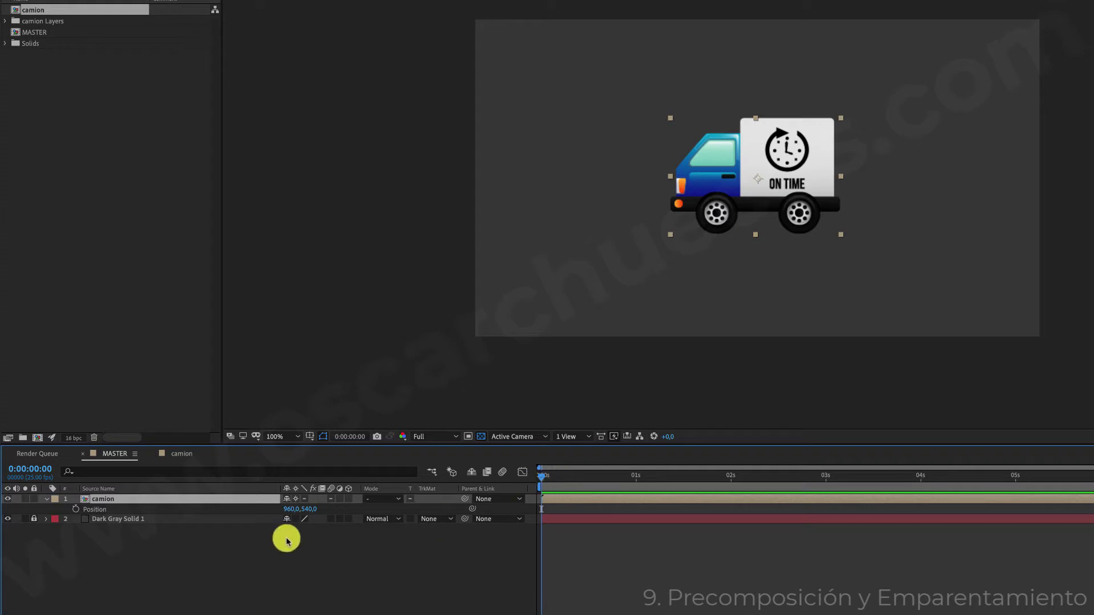
click(76, 509)
drag(781, 161, 1093, 211)
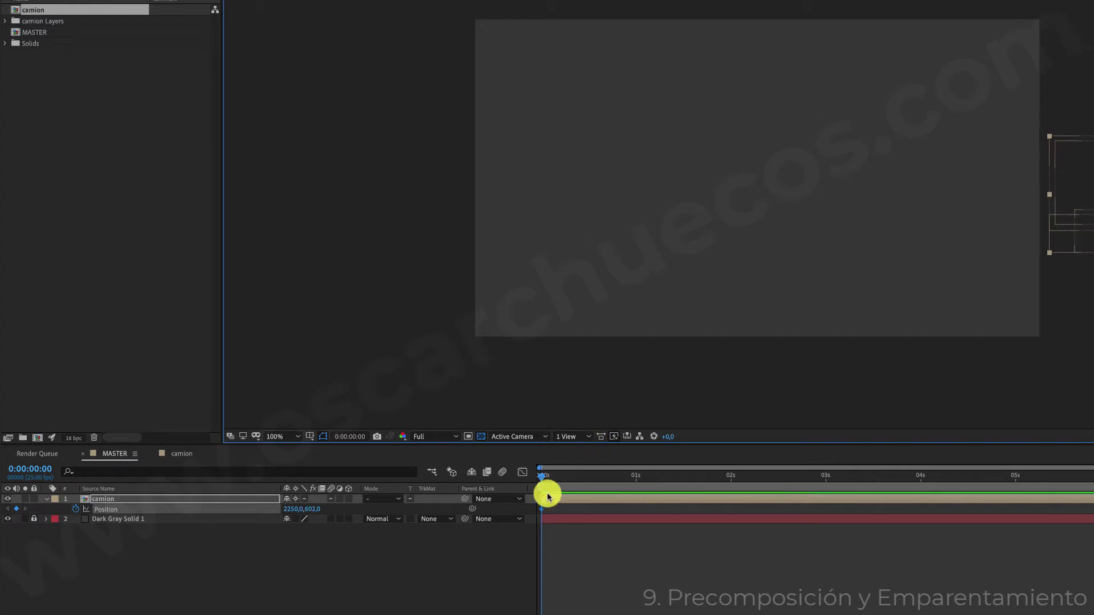
drag(542, 482, 727, 478)
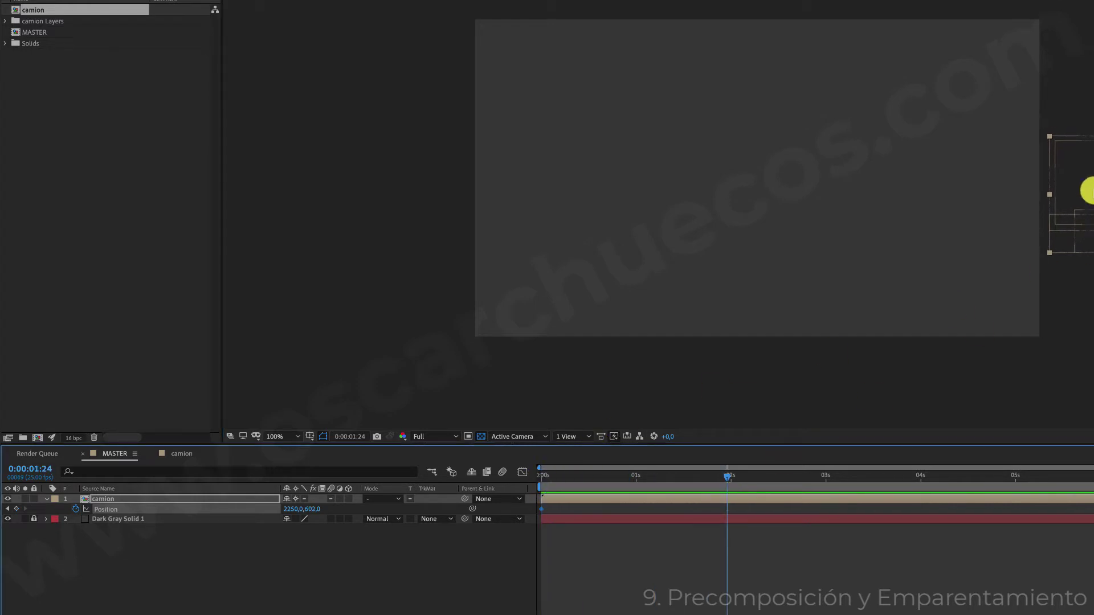
drag(1086, 186, 728, 167)
click(655, 563)
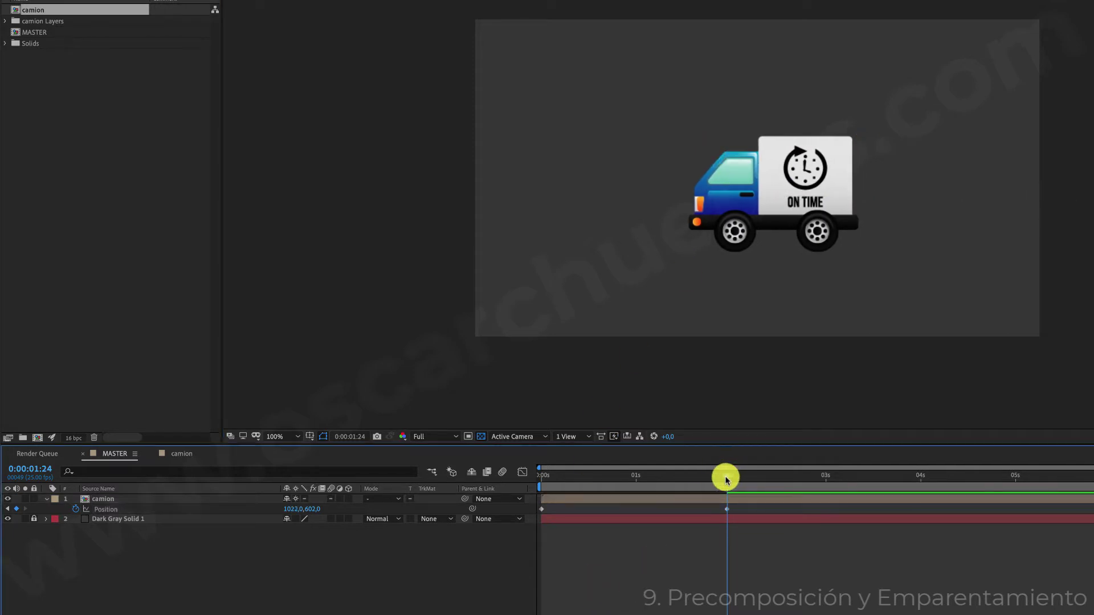
- Play back the truck's entrance animation several times from the start, checking how the wheels look, and stop at 0:00:01:24
drag(725, 478, 482, 464)
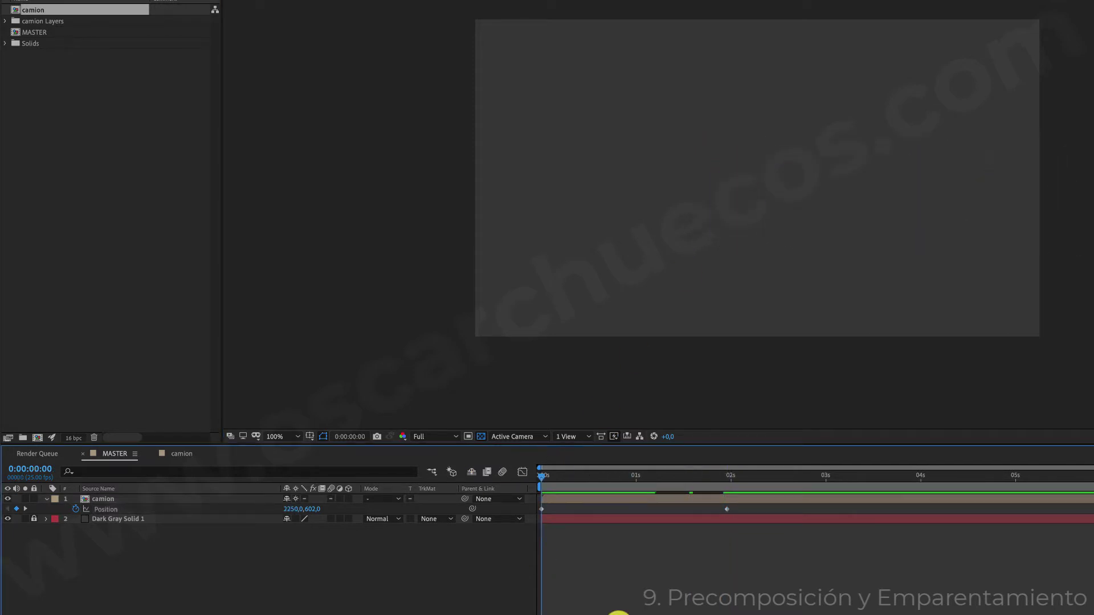
key(space)
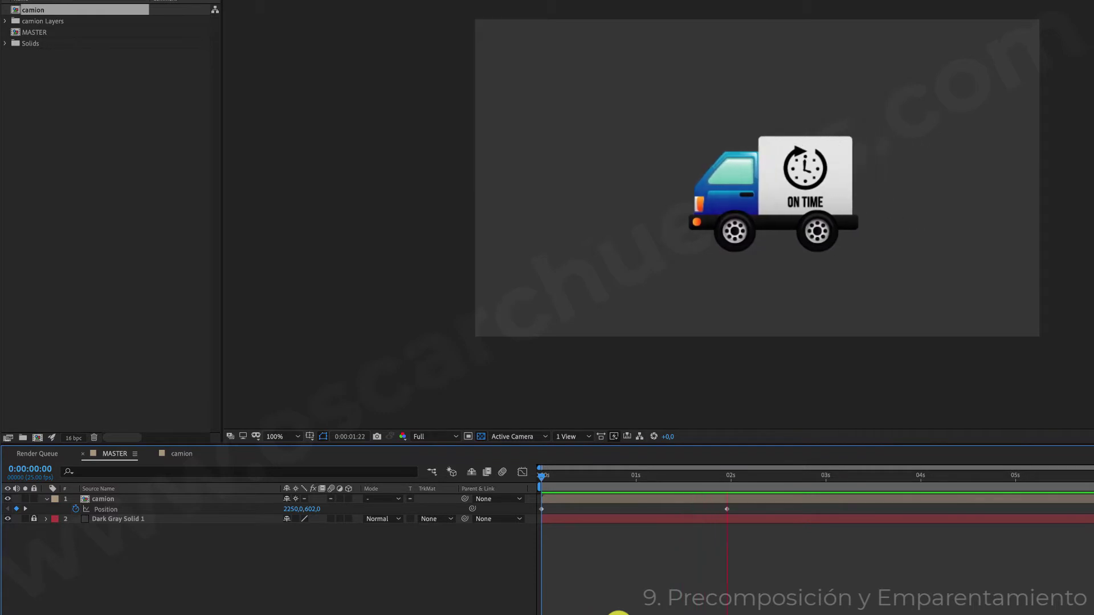
key(space)
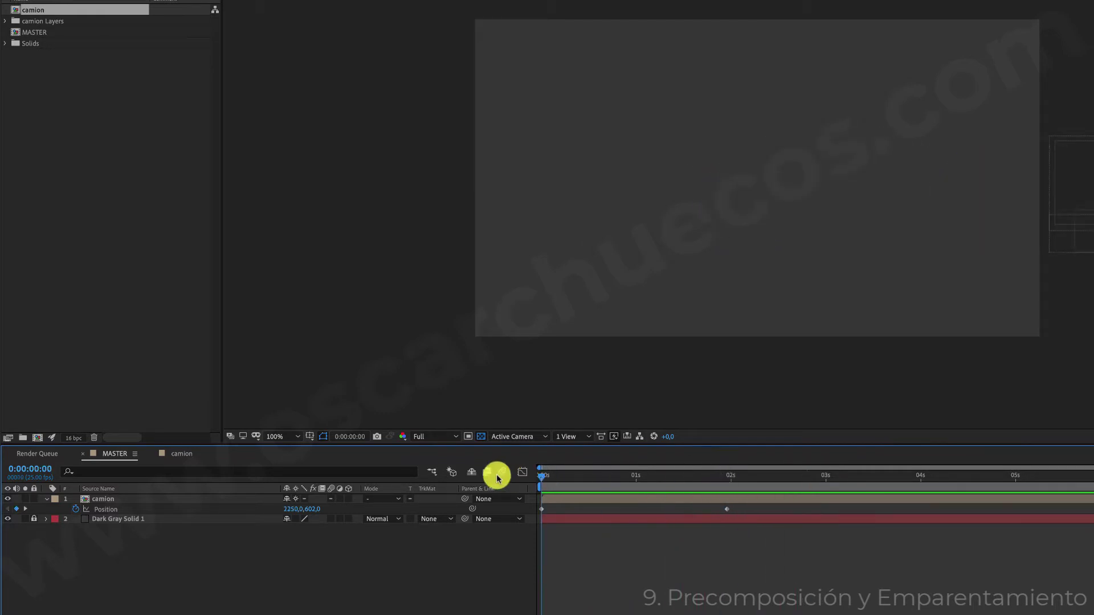
key(space)
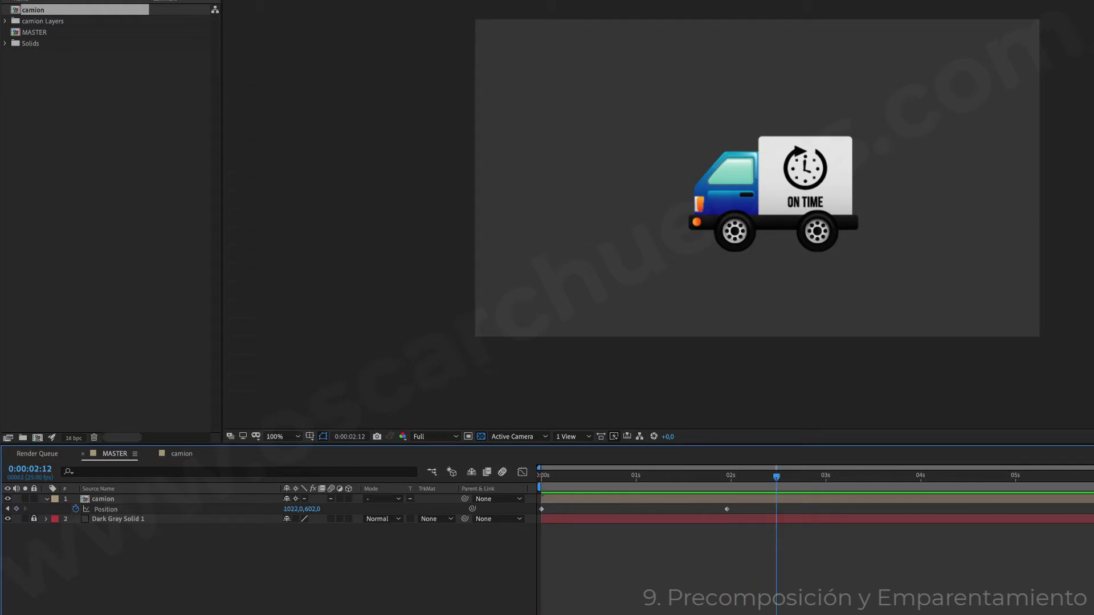
drag(696, 481, 530, 464)
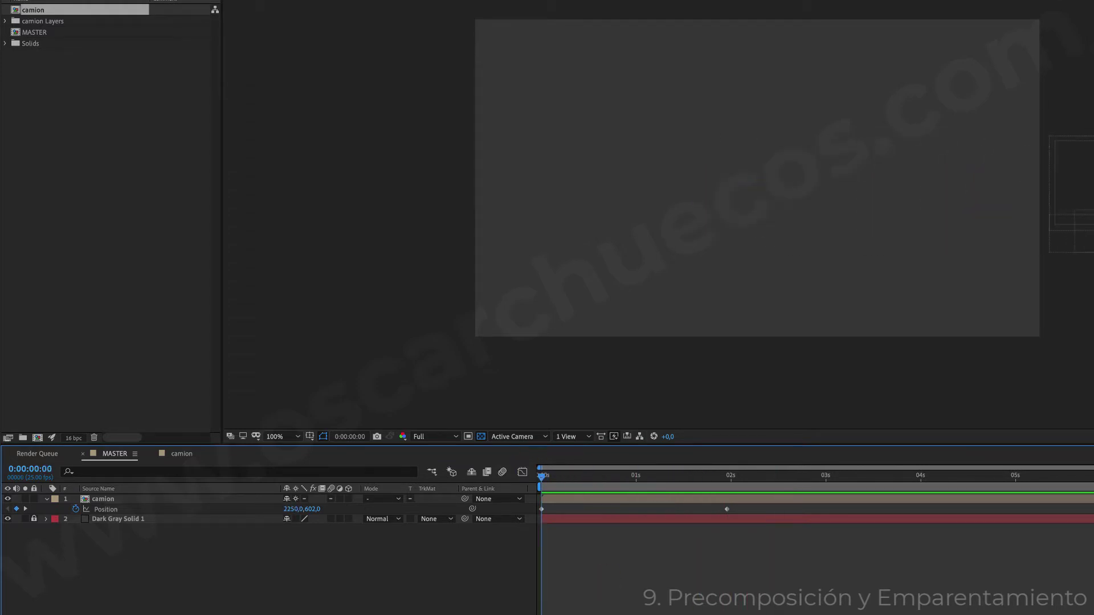
key(space)
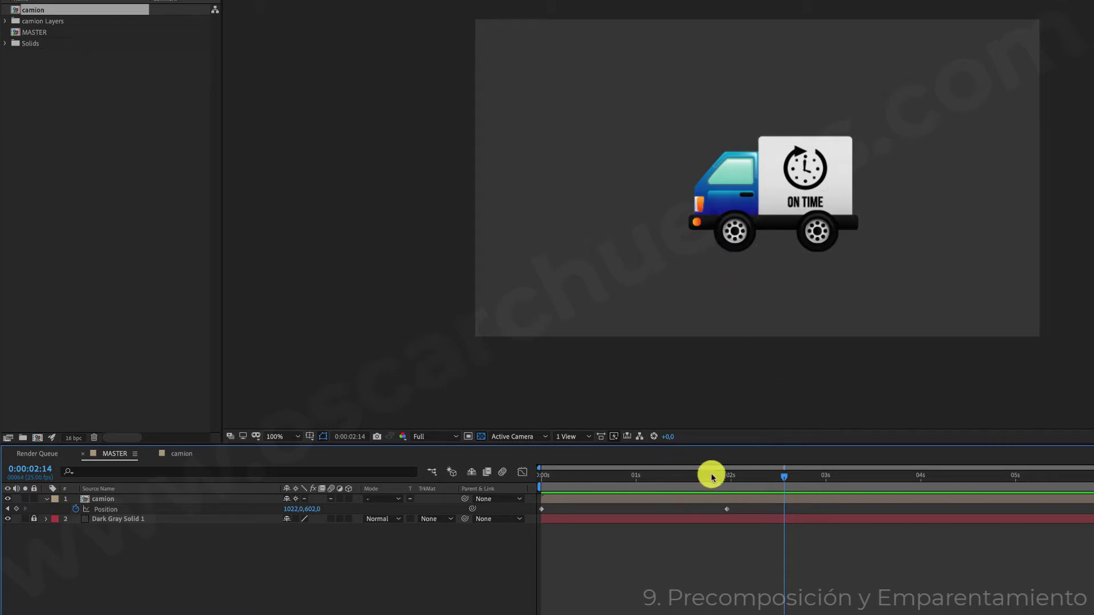
drag(711, 471, 481, 473)
key(space)
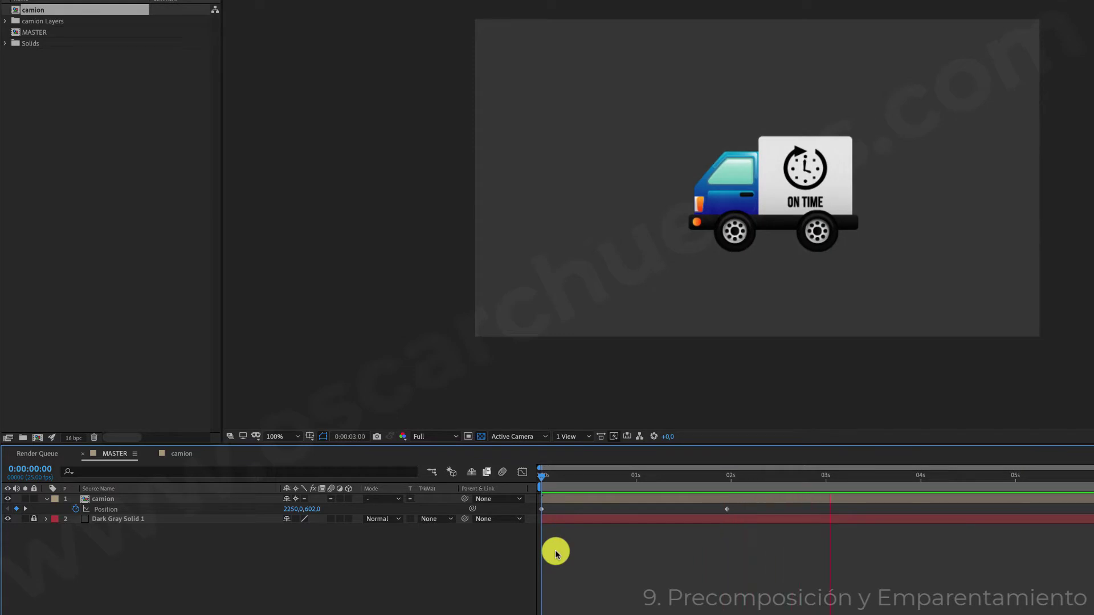
drag(764, 477, 726, 475)
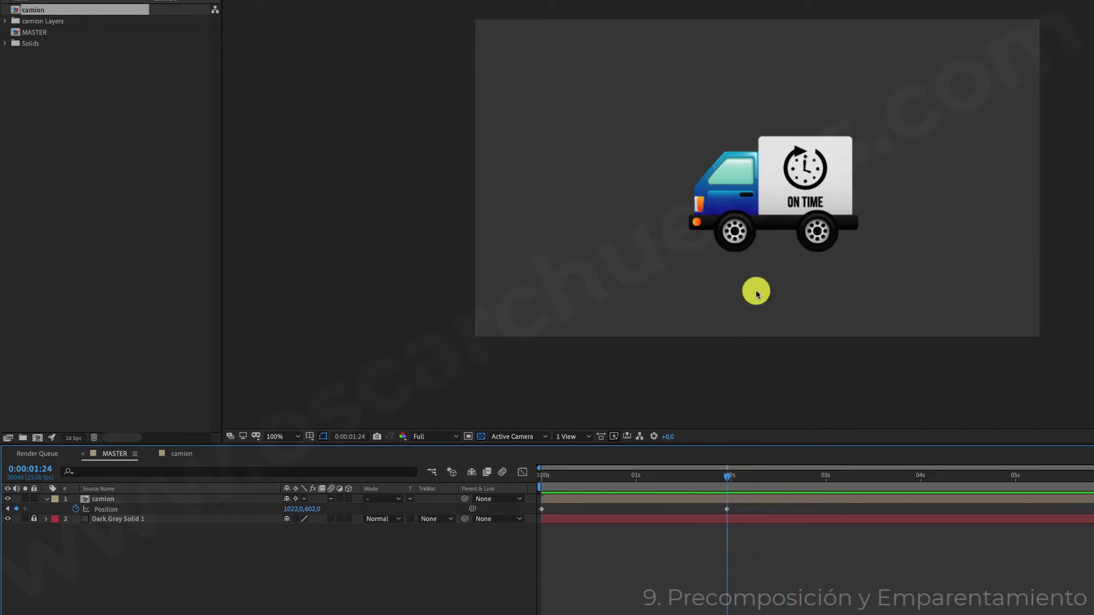
click(739, 237)
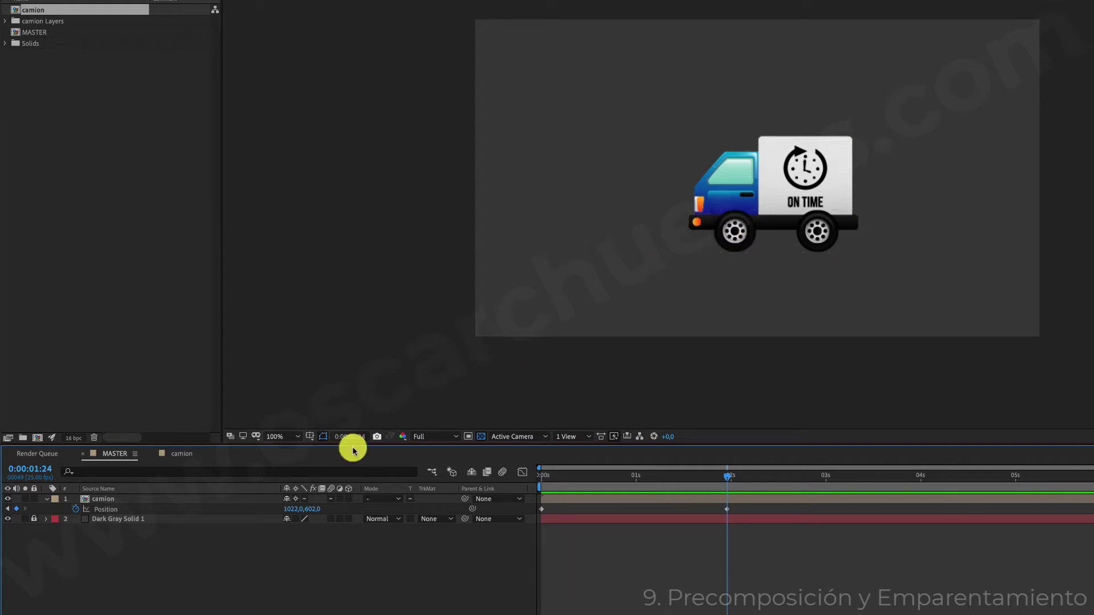
- Expand the camion layer's Transform properties and examine its Rotation property, leaving the layer selected
click(148, 501)
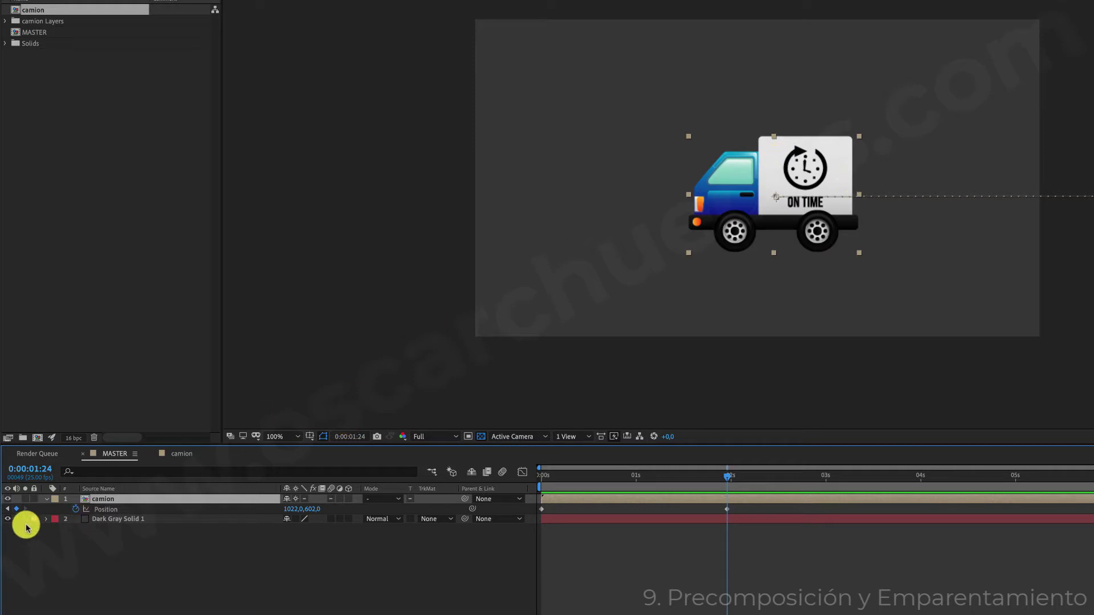
click(47, 499)
click(47, 500)
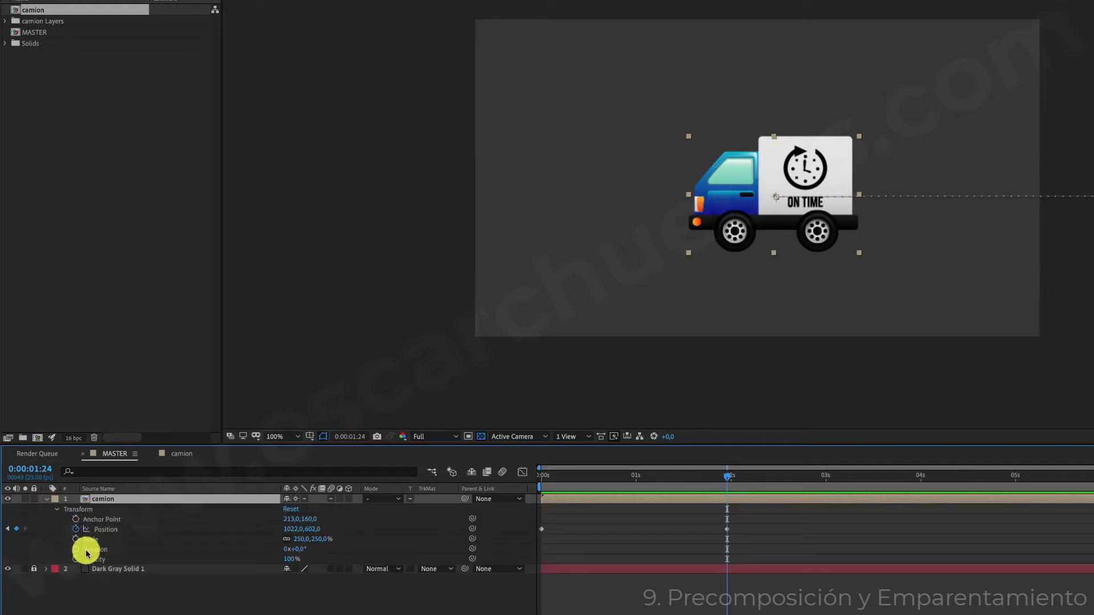
click(88, 549)
mouse_move(293, 550)
mouse_down()
mouse_move(374, 540)
mouse_move(276, 545)
mouse_move(354, 537)
mouse_move(296, 537)
mouse_up()
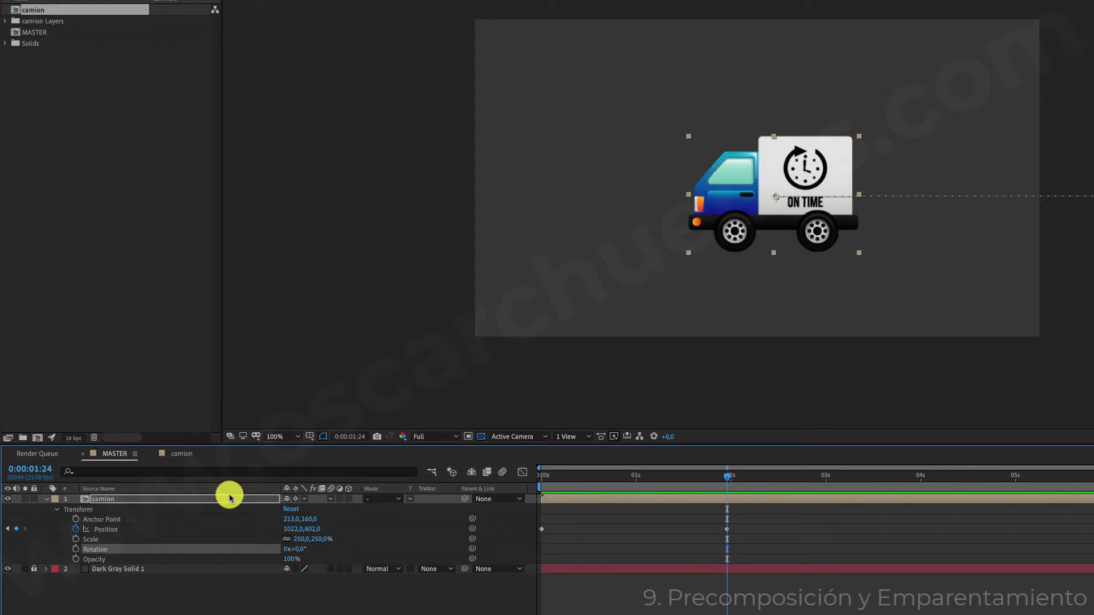
click(122, 500)
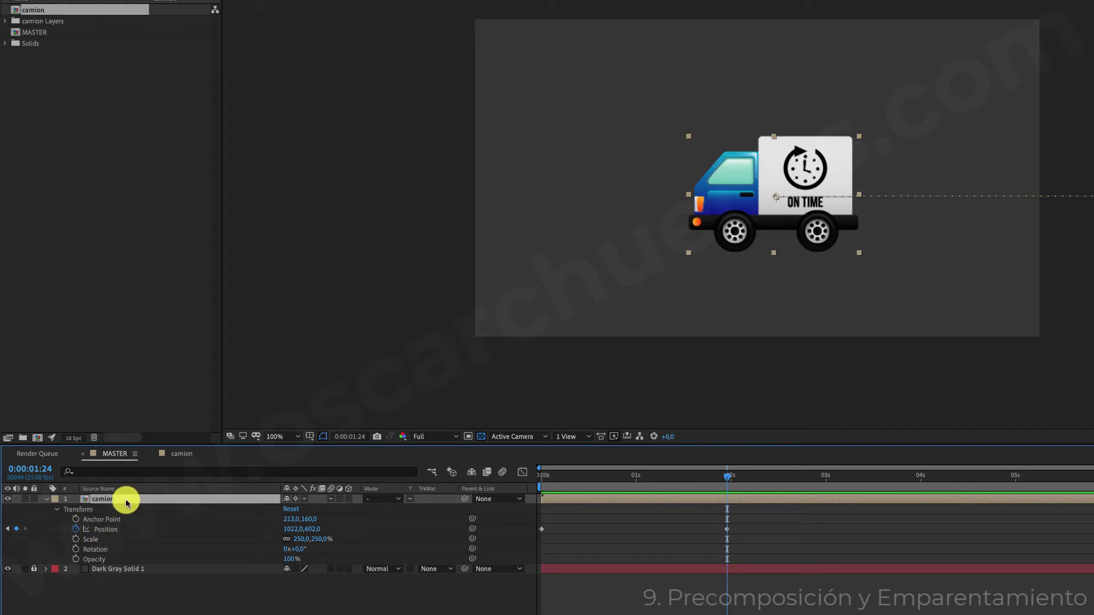
- Open the camion precomposition from its layer in MASTER and set the current time to 0:00:00:00
click(180, 455)
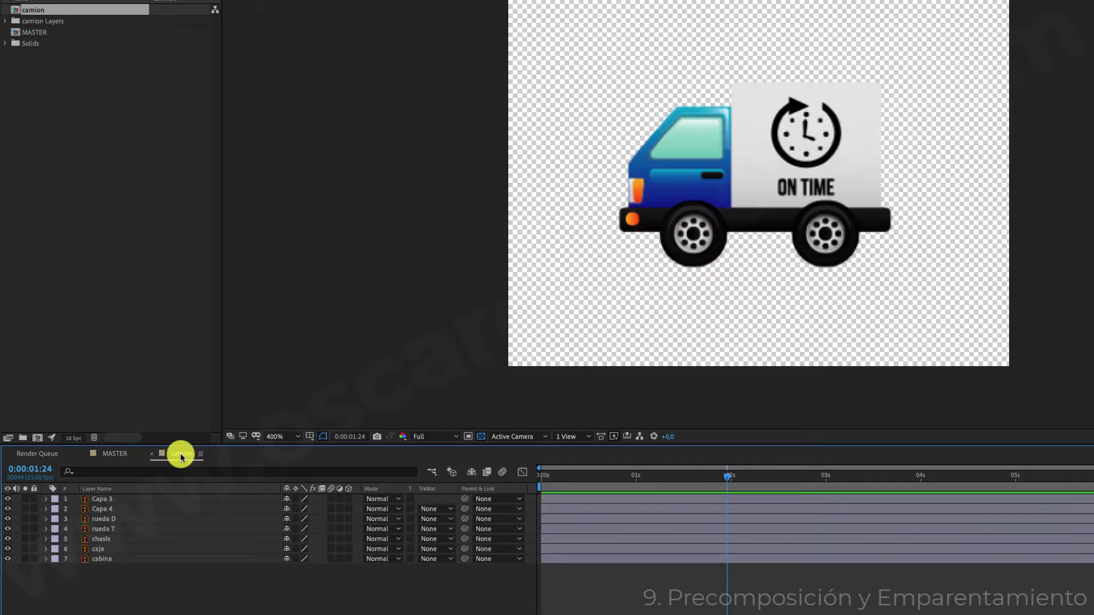
click(111, 453)
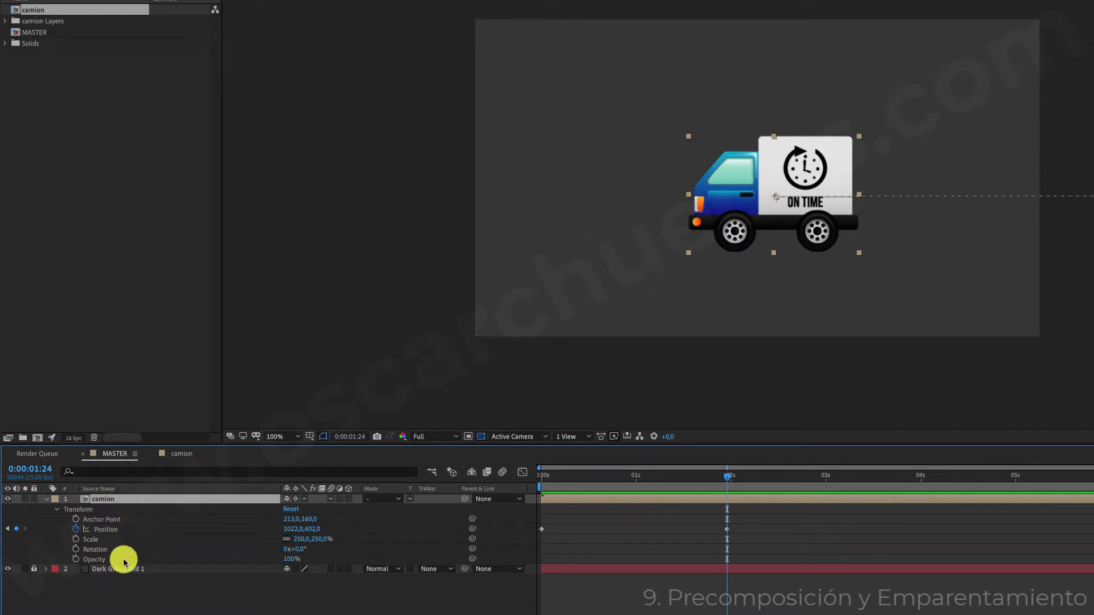
double_click(85, 501)
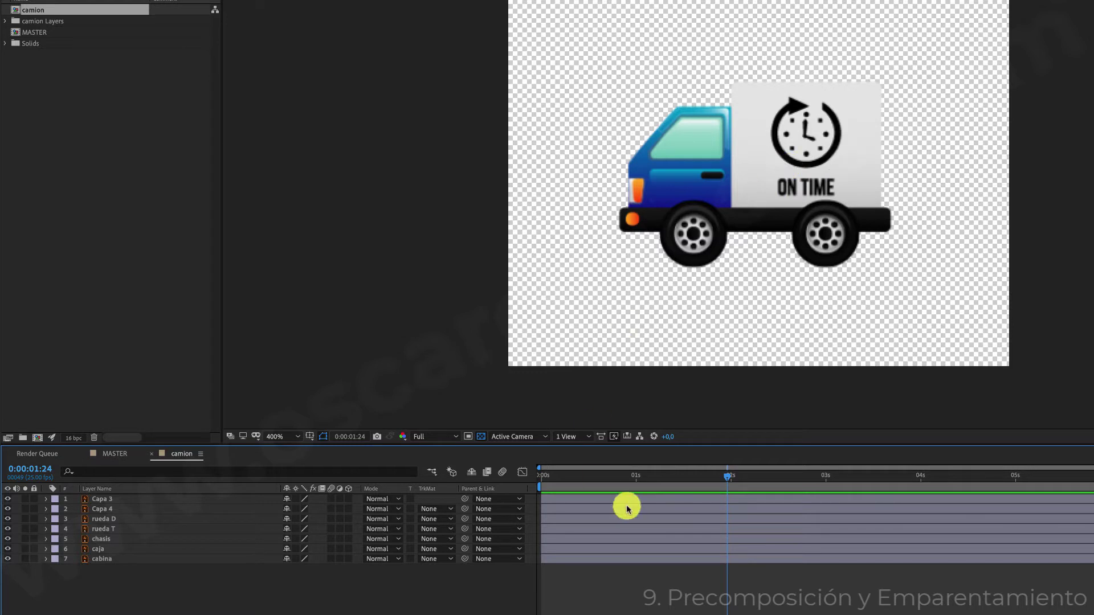
drag(723, 479, 556, 477)
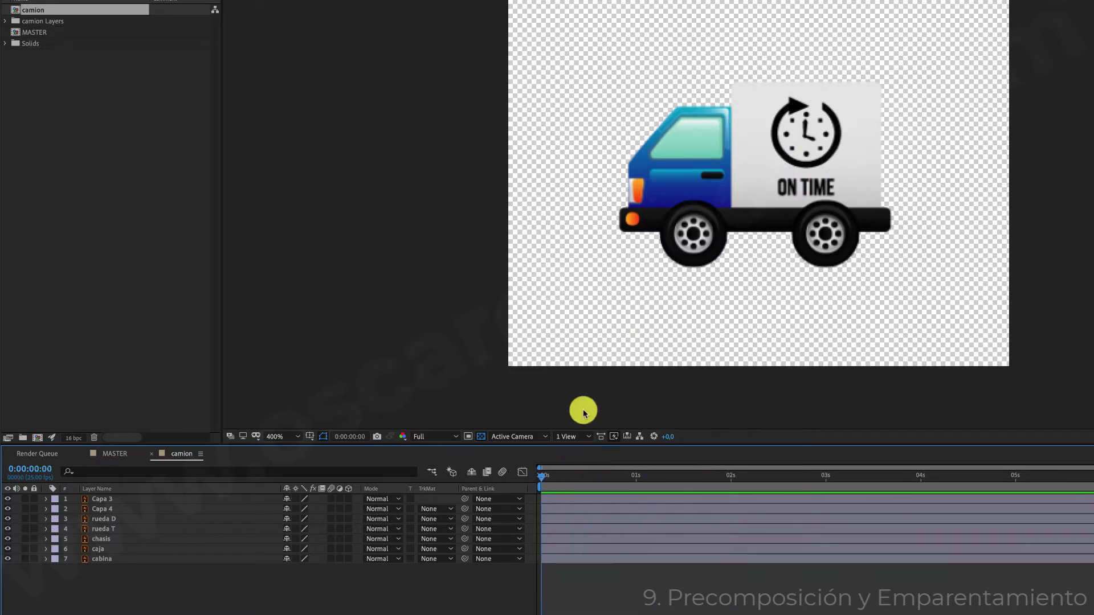
- Select the rueda T and rueda D layers in turn to check which wheel each one holds
click(106, 528)
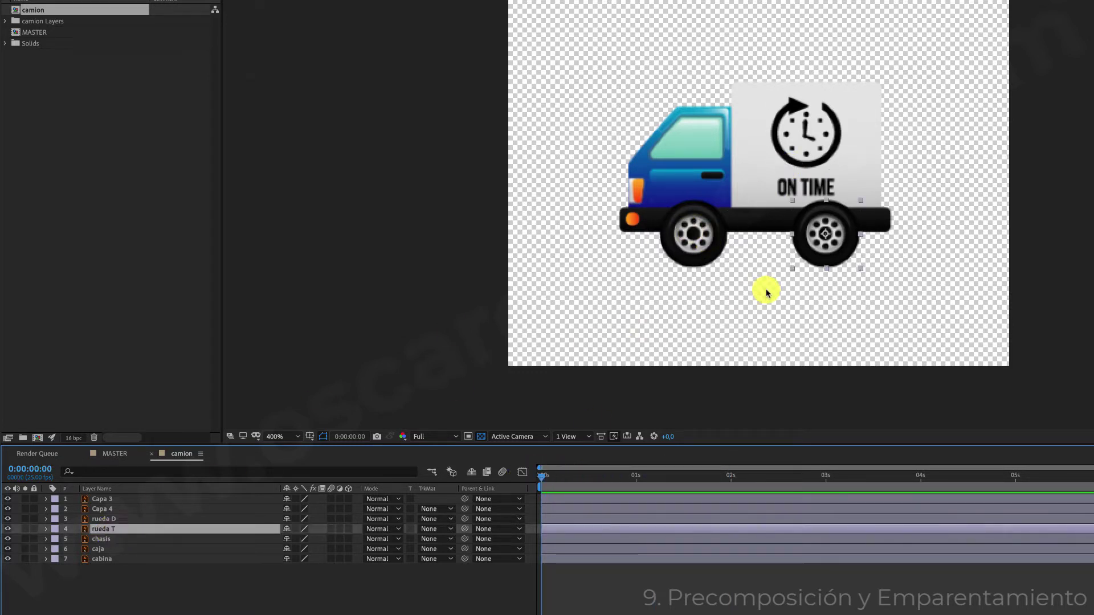
click(107, 519)
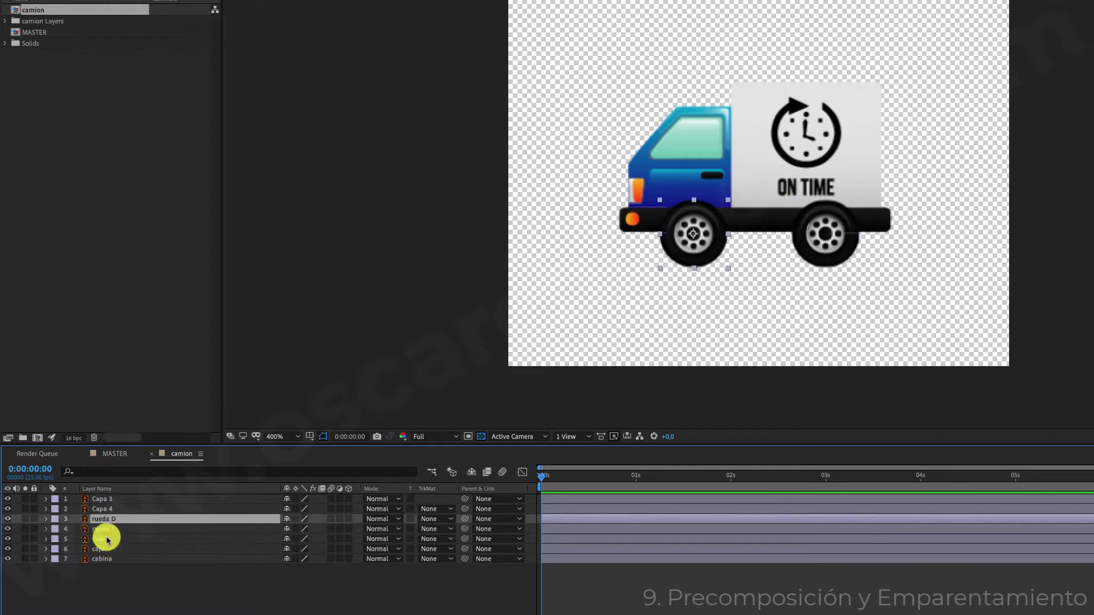
click(105, 528)
click(105, 520)
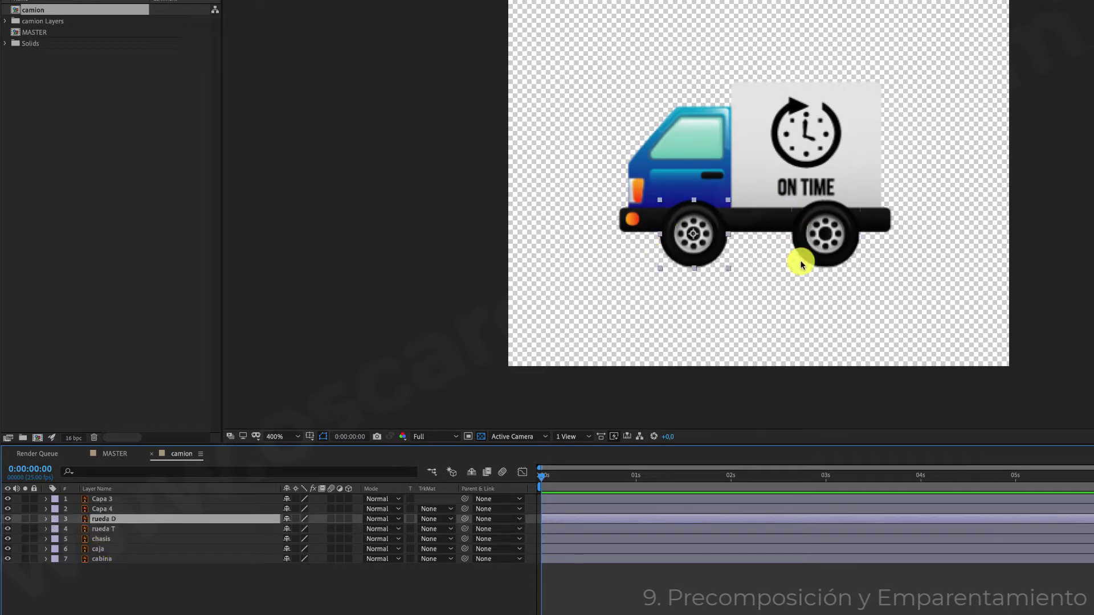
click(114, 529)
- Animate rueda D's Rotation from 0 turns at 0:00:00:00 to 3 turns at 0:00:03:00, and preview the spin
click(112, 519)
key(r)
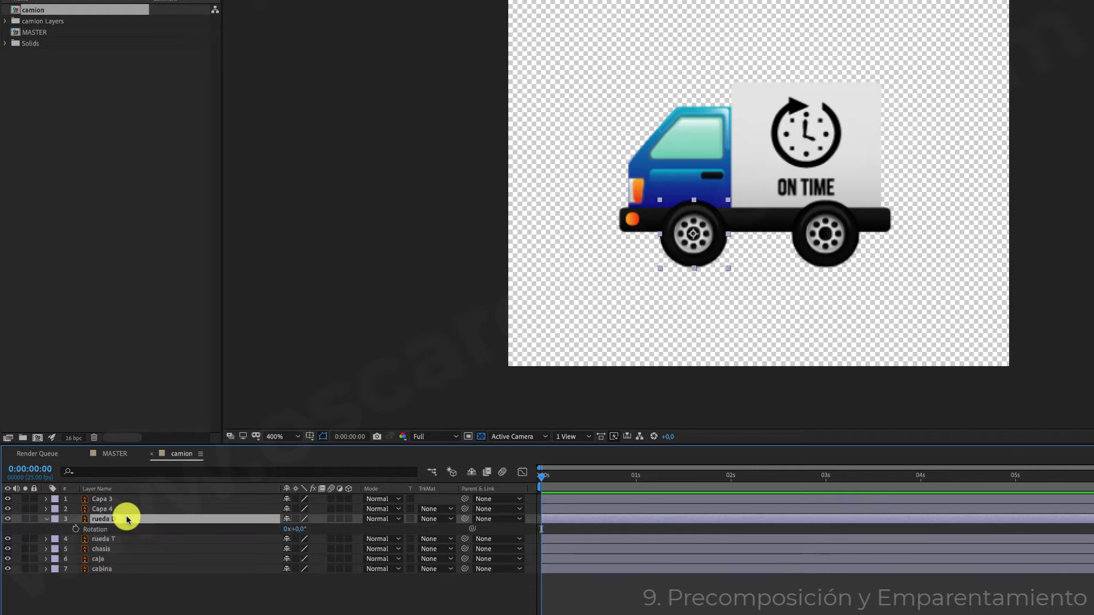
click(76, 530)
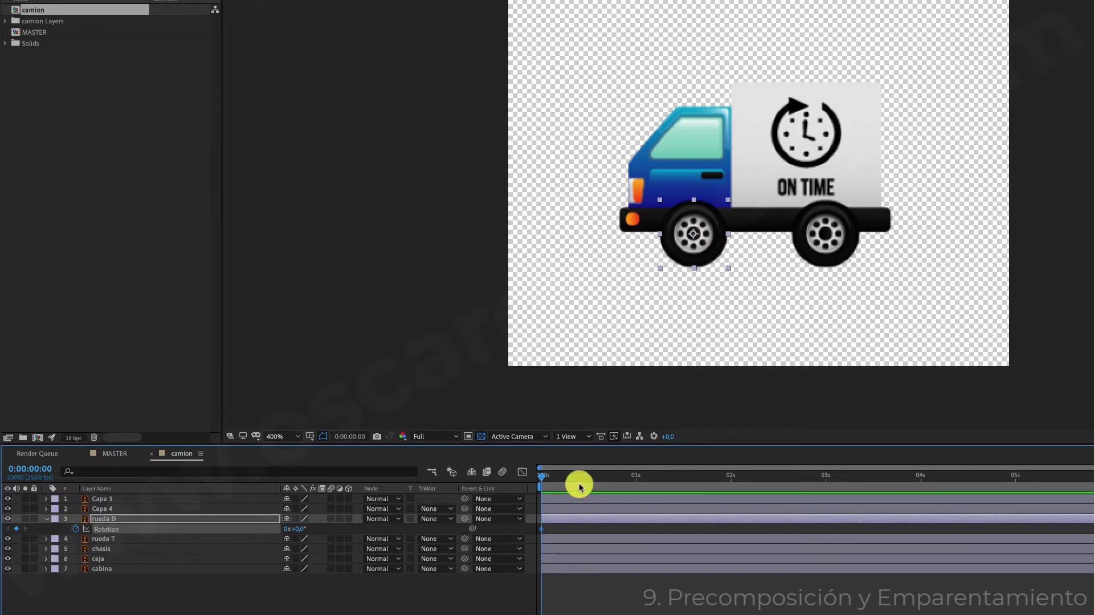
drag(544, 480, 825, 469)
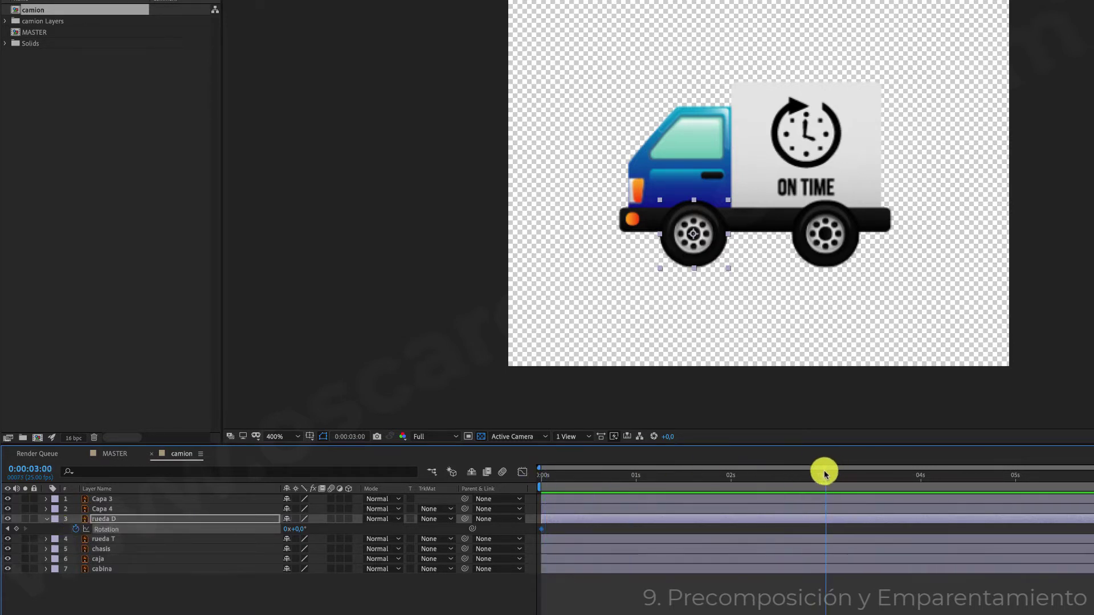
click(287, 530)
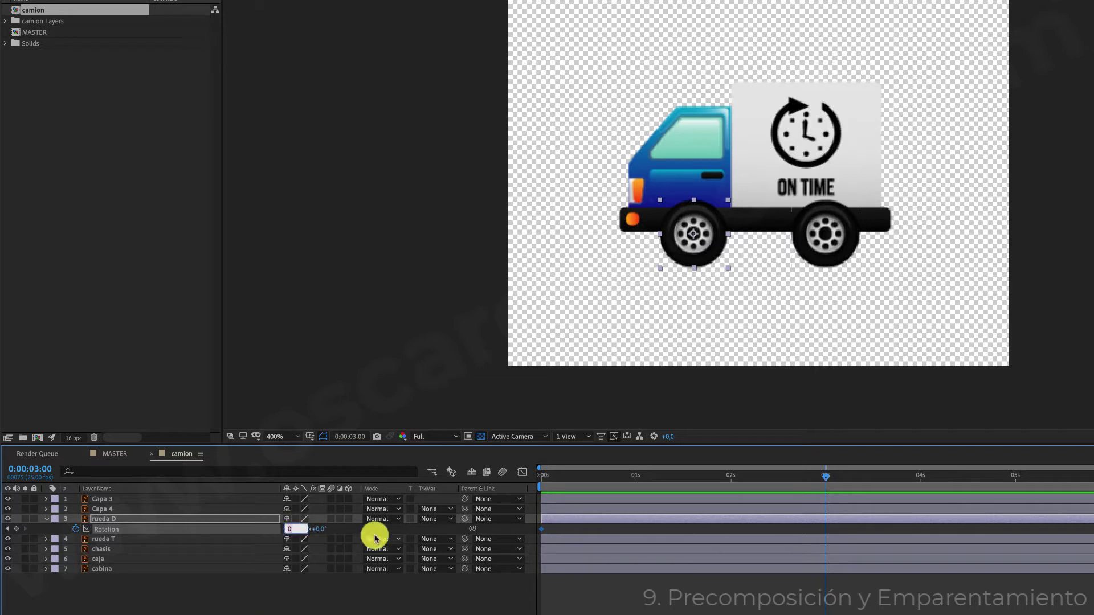
text(3)
key(Return)
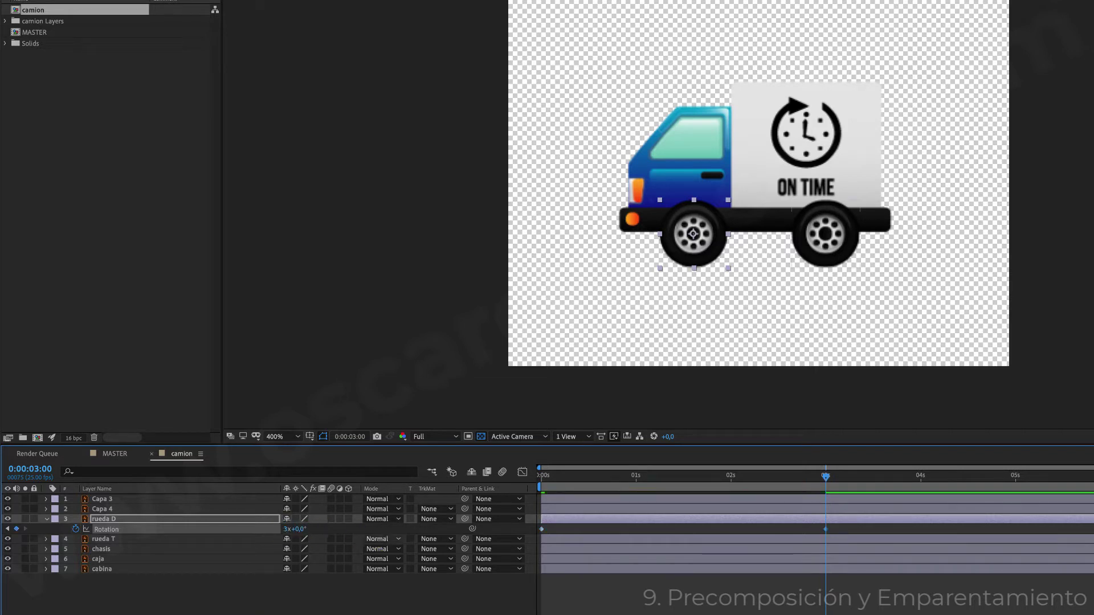
drag(824, 477, 503, 496)
key(space)
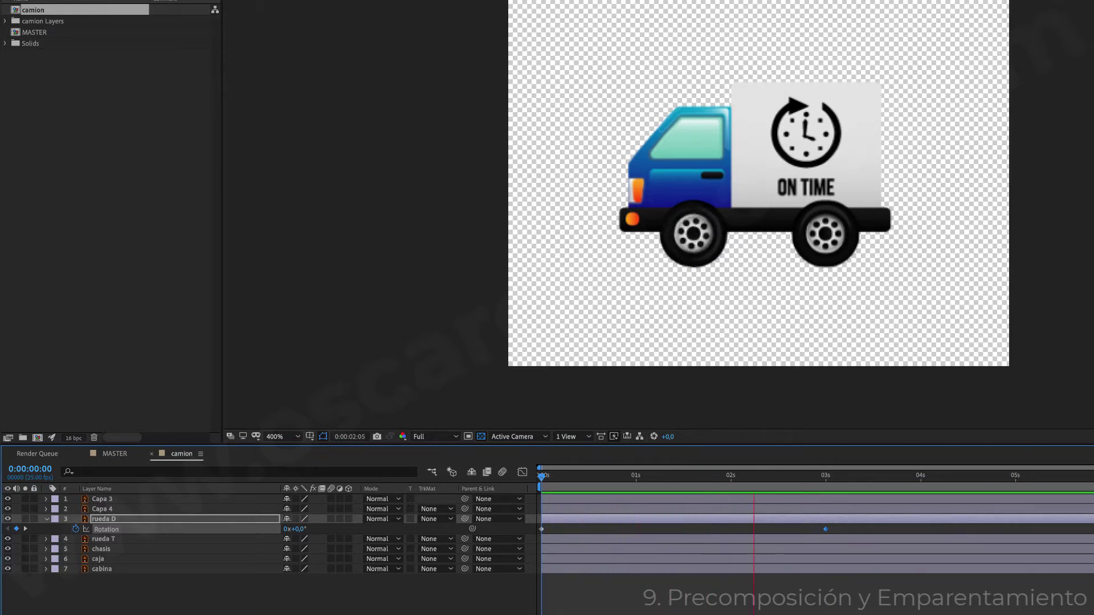
- Set rueda D's Rotation at 0:00:03:00 to -3 turns and preview the reversed spin from the start
drag(790, 482, 823, 486)
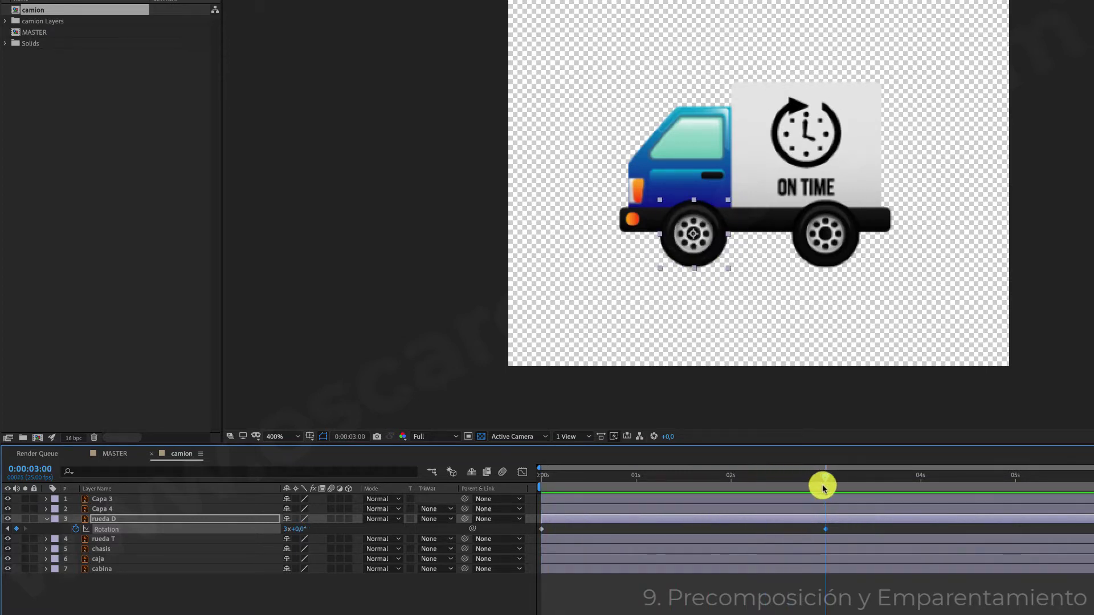
click(286, 529)
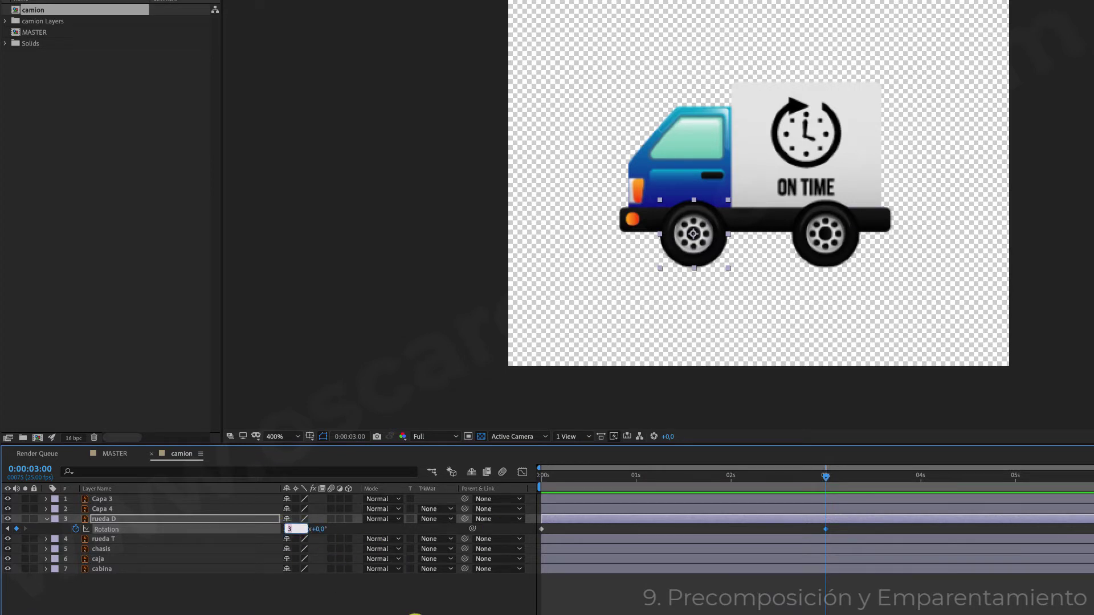
key(Return)
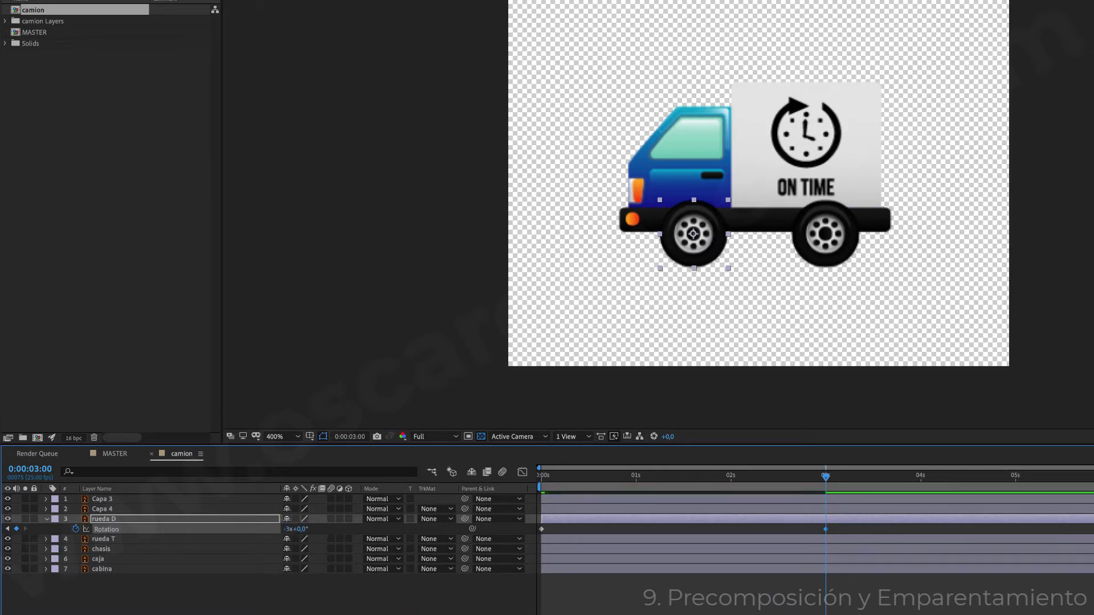
key(Home)
key(space)
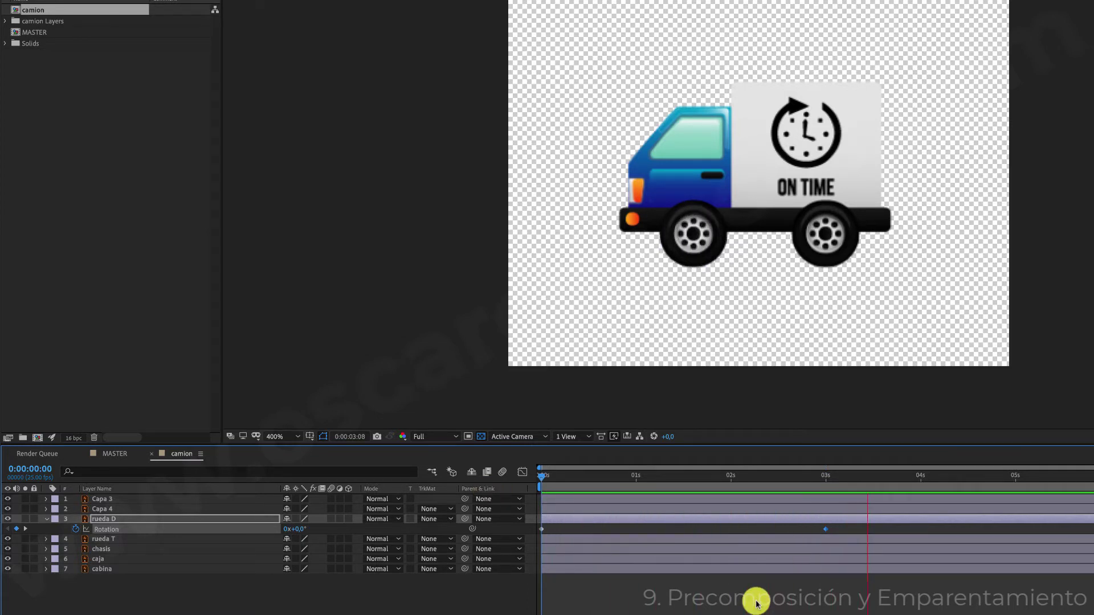
key(space)
- Copy both Rotation keyframes of rueda D onto the rueda T layer, starting at 0:00:00:00
mouse_move(813, 479)
mouse_down()
mouse_move(826, 482)
mouse_move(543, 479)
mouse_move(829, 484)
mouse_up()
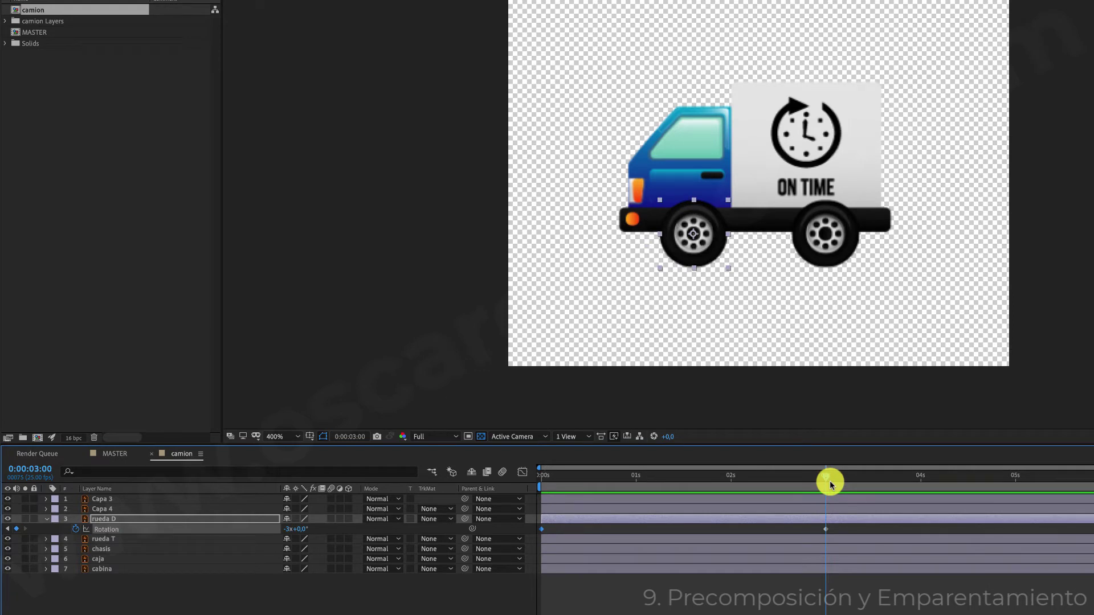
drag(837, 528, 511, 536)
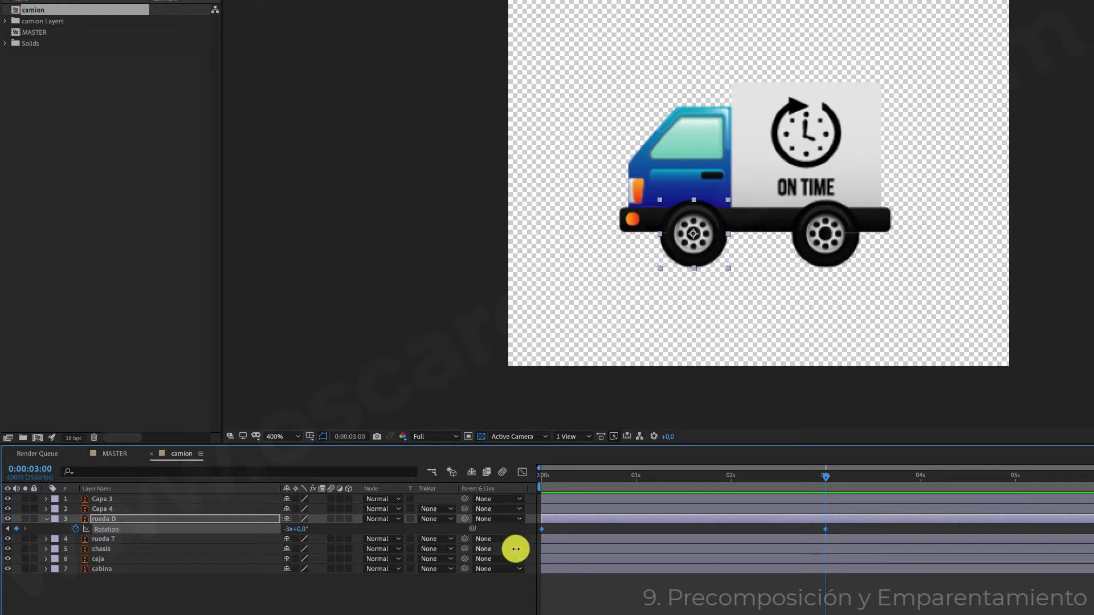
click(561, 472)
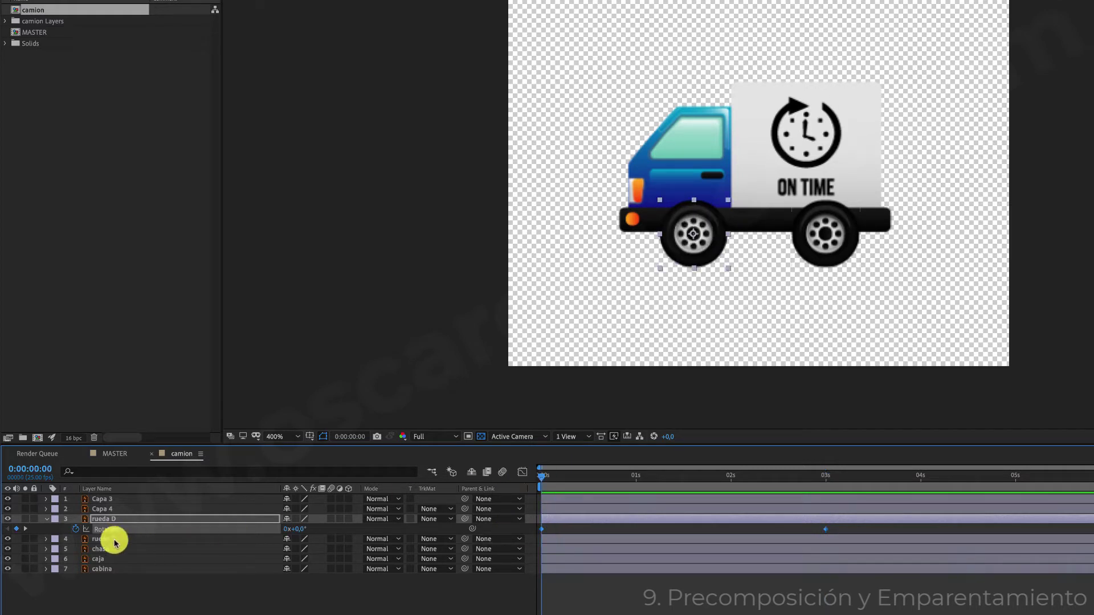
click(116, 541)
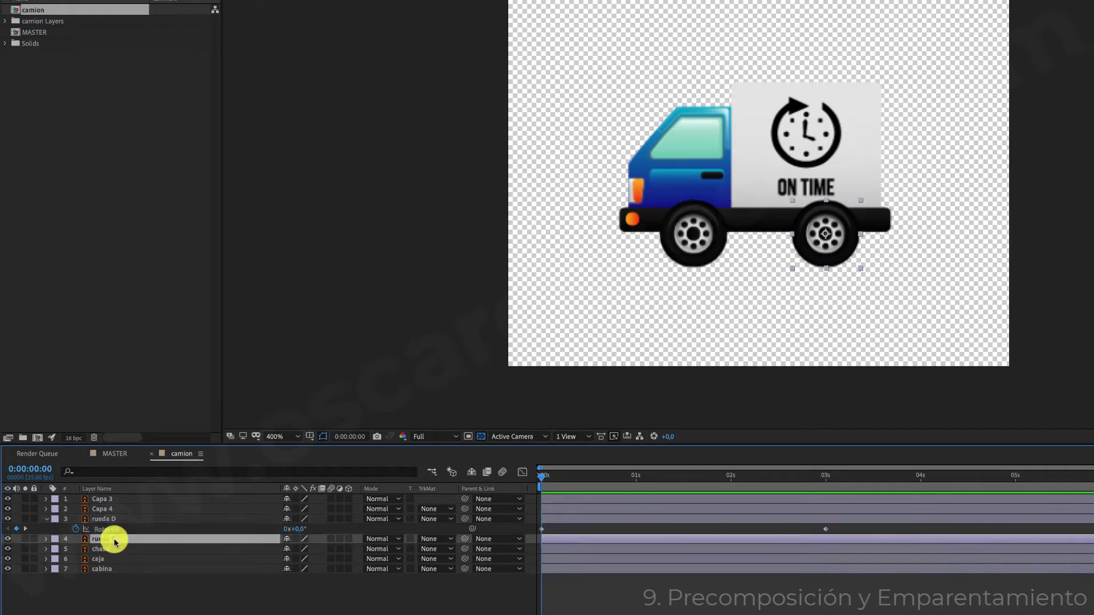
key(Return)
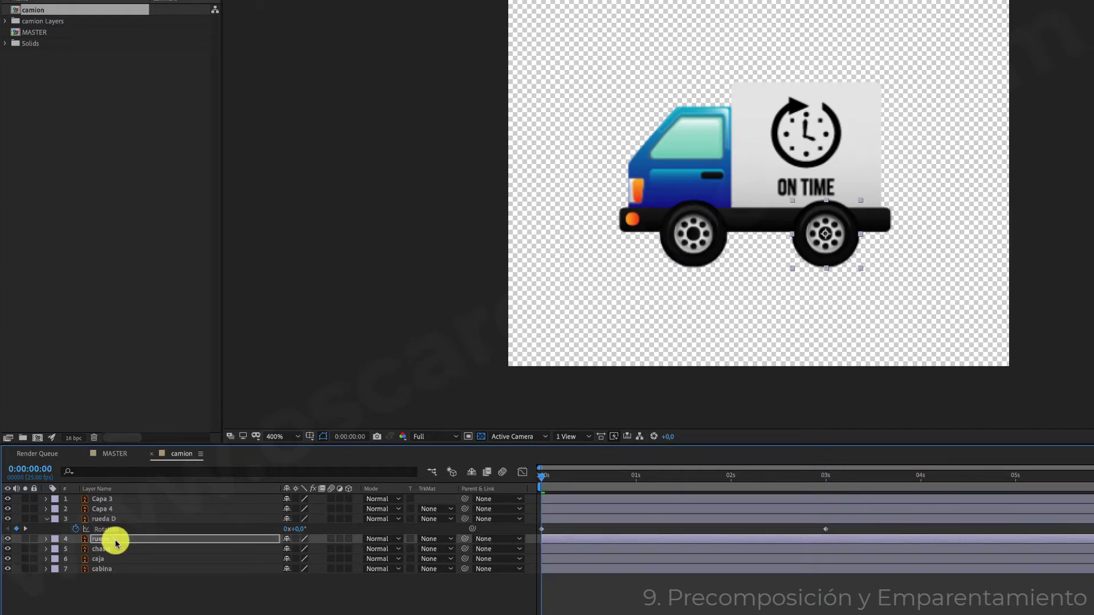
text(rueda T)
key(Return)
key(ctrl+v)
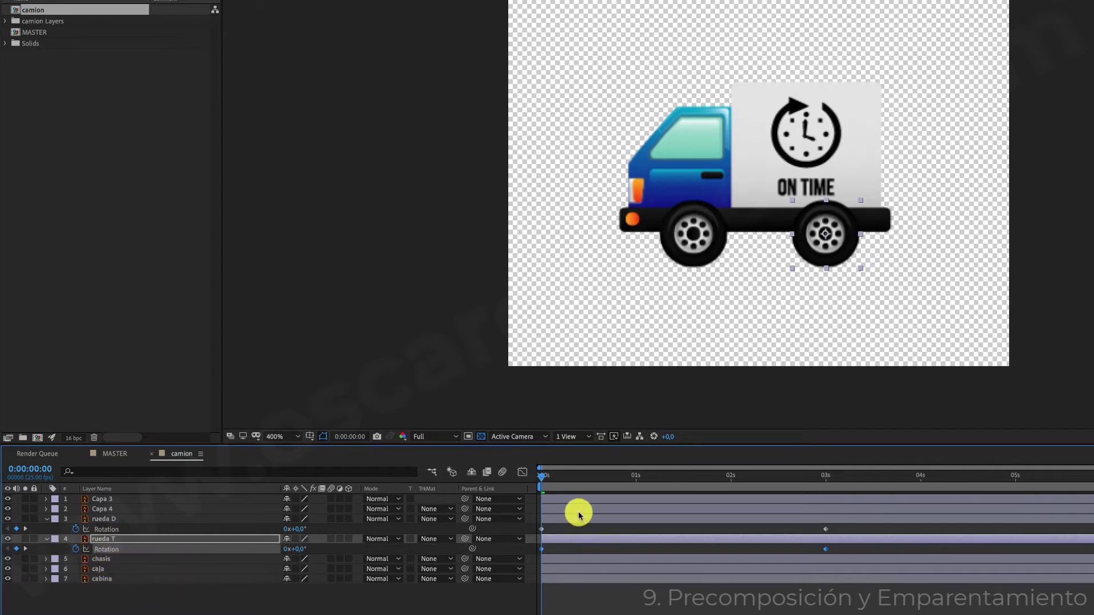
- Play back the camion precomposition from the start to check both wheels rotating together
key(space)
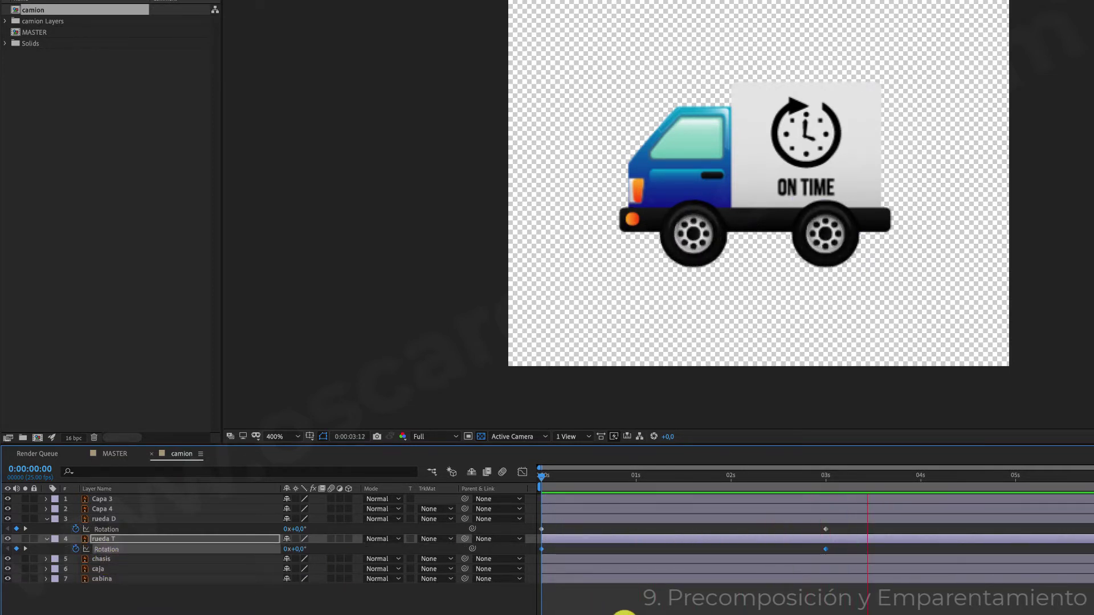
key(space)
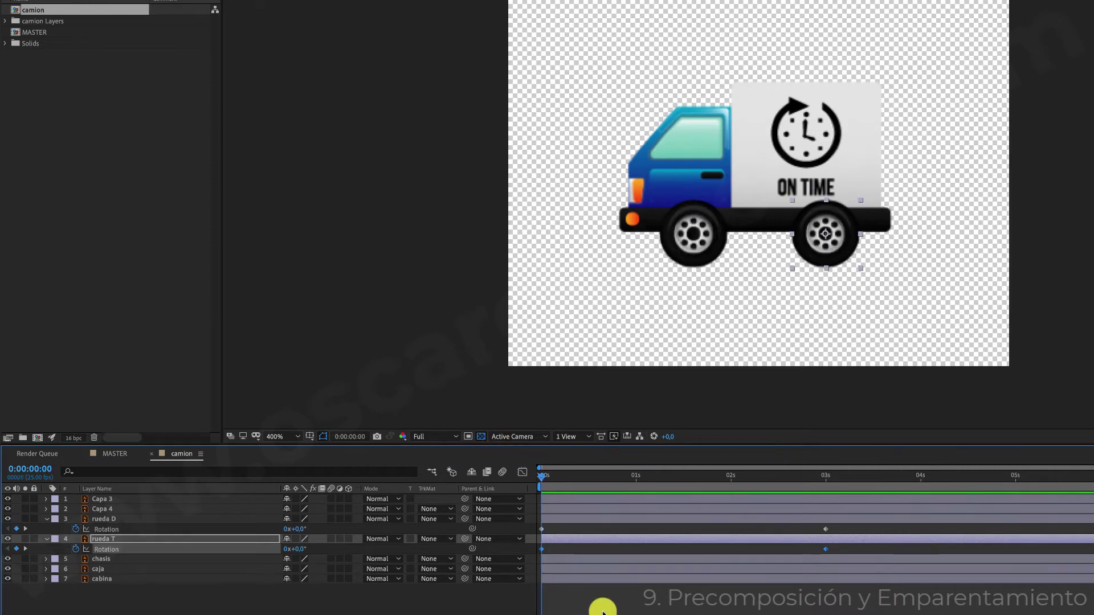
key(space)
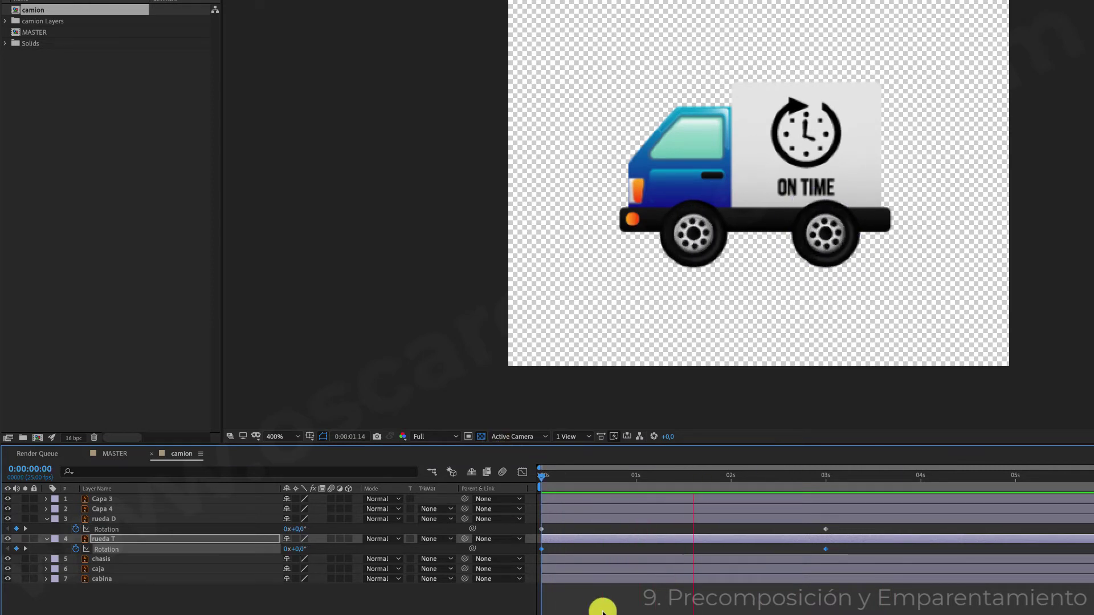
key(space)
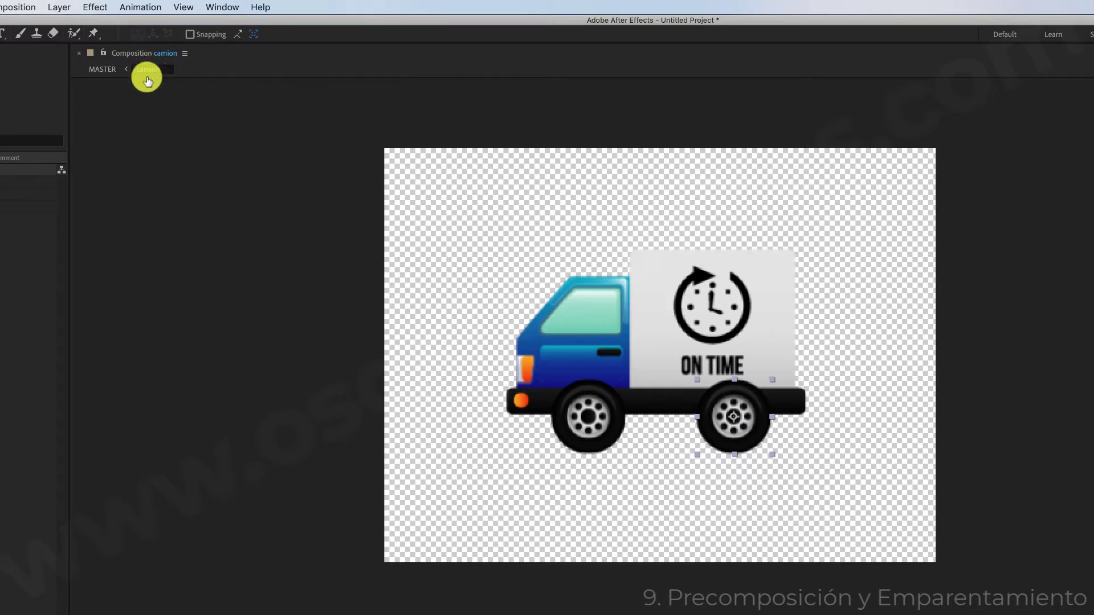
- Return to the MASTER composition and play back the truck's entrance from the start, comparing the wheel spin with its movement
click(104, 71)
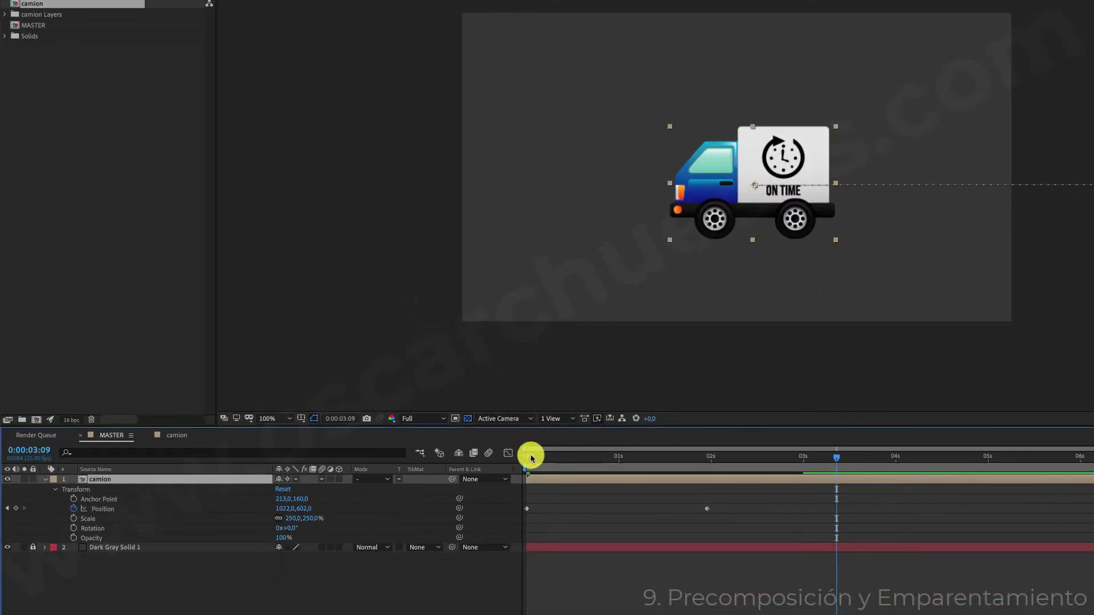
drag(531, 458, 512, 456)
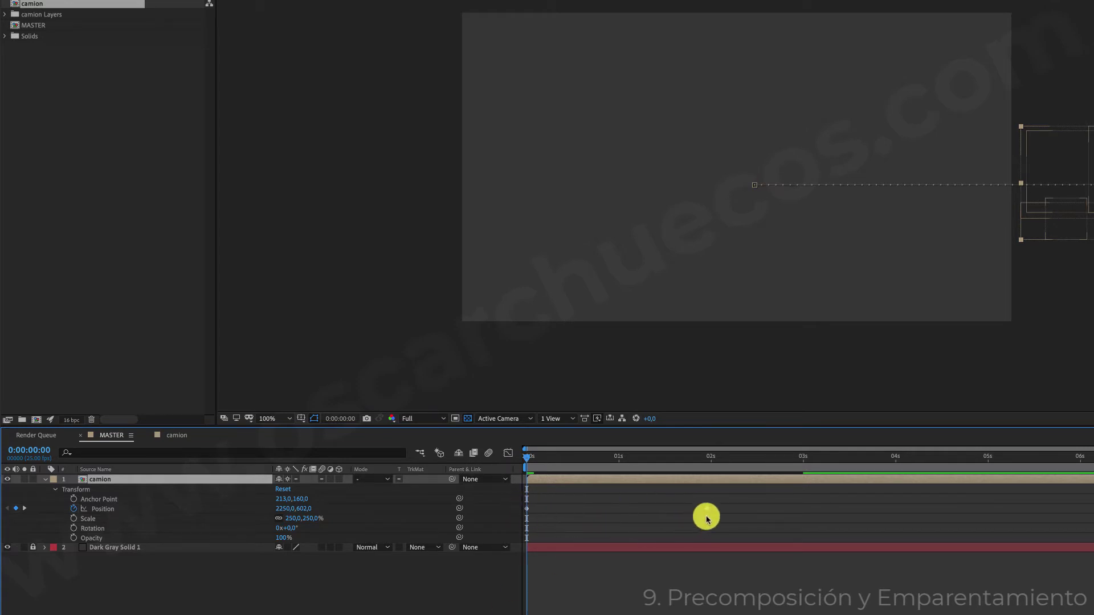
key(space)
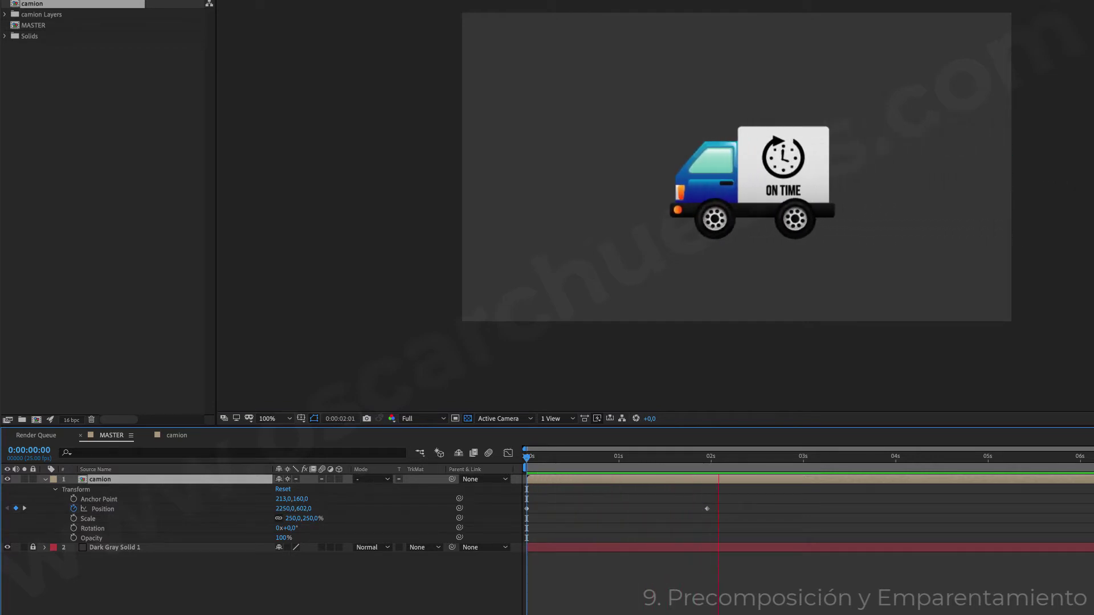
drag(872, 456, 802, 457)
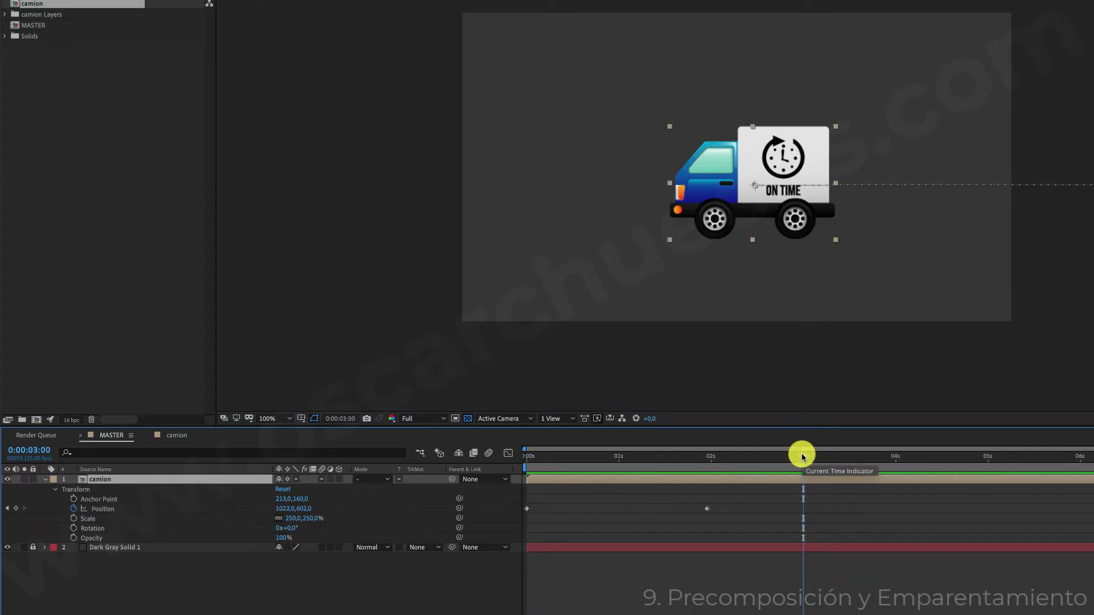
drag(750, 457, 486, 457)
key(space)
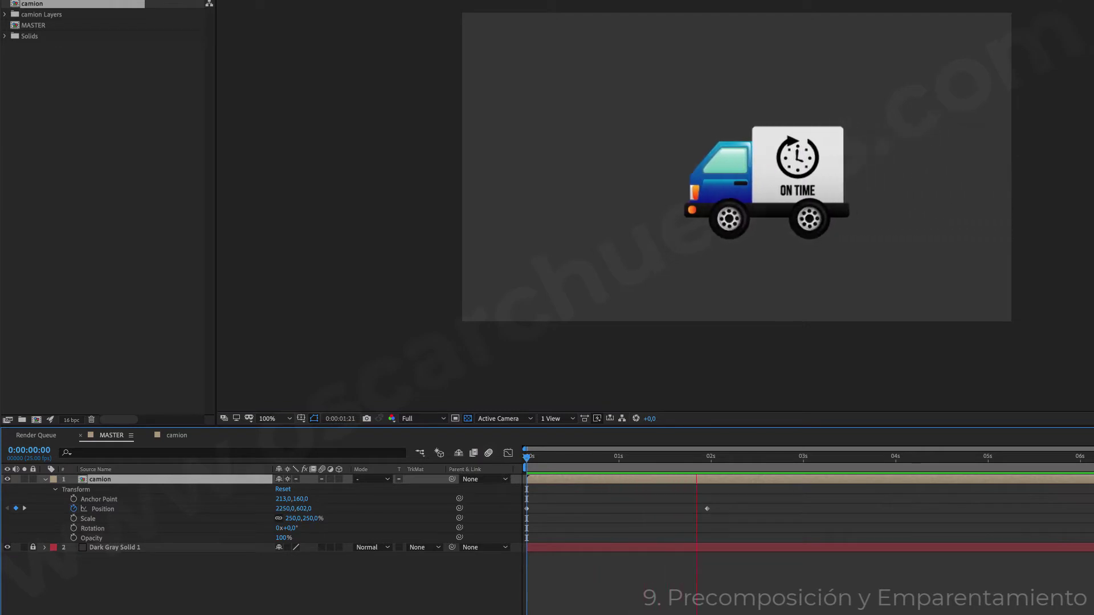
click(726, 166)
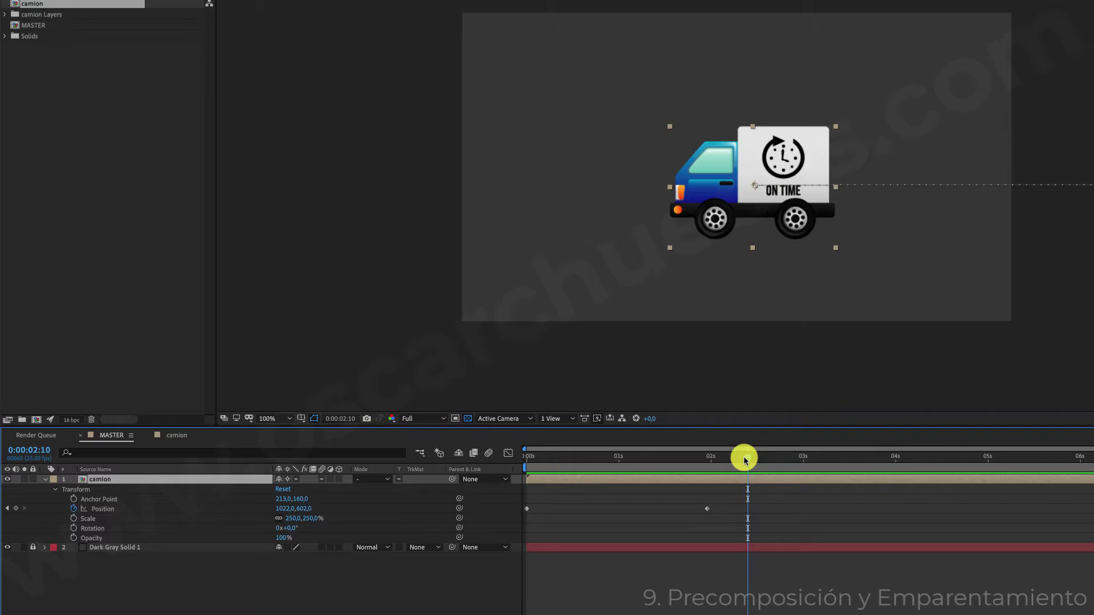
drag(745, 461, 504, 464)
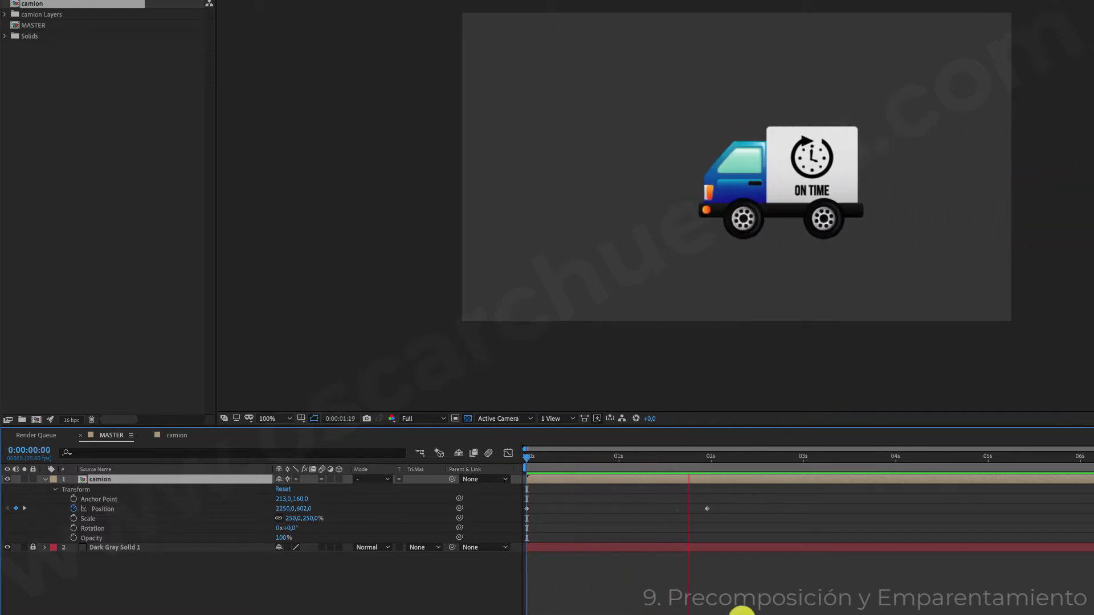
key(space)
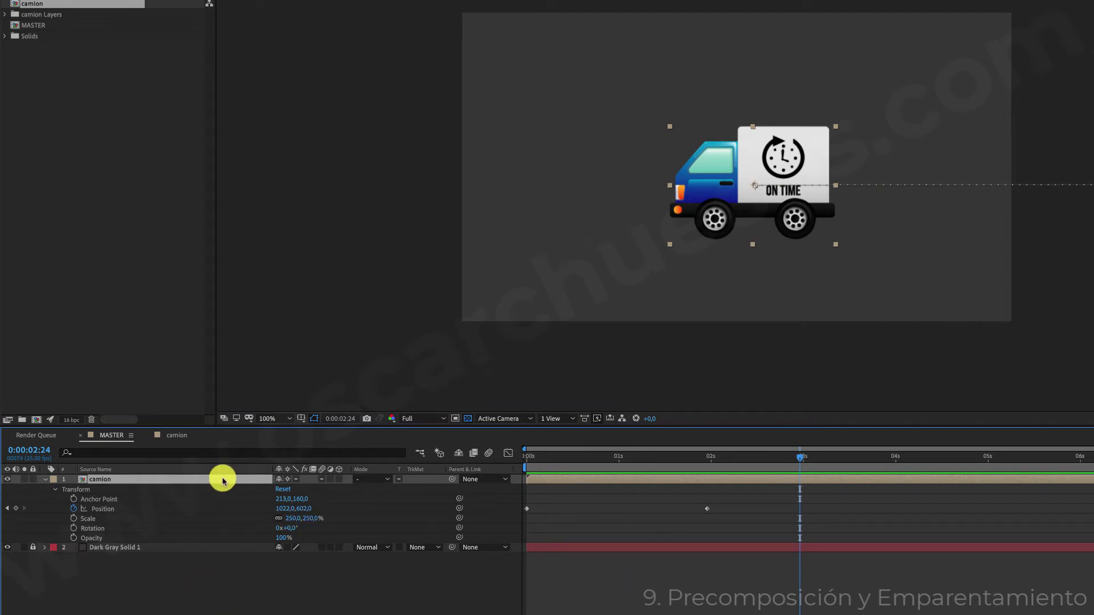
- Compare the truck's stop at 0:00:01:24 in MASTER with the wheels' Rotation keyframes inside the camion precomposition
click(795, 456)
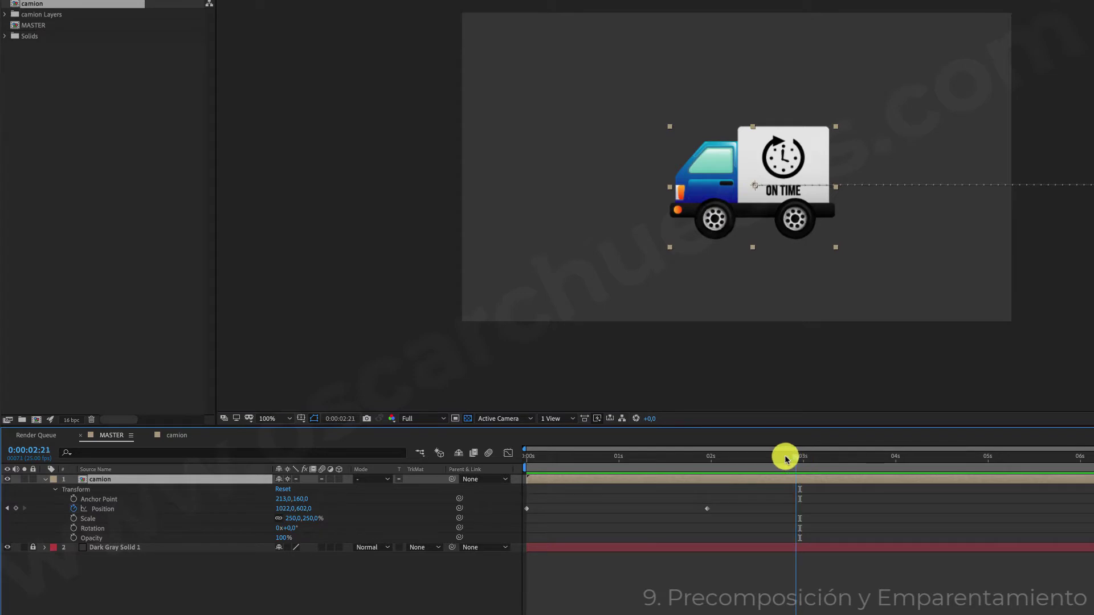
drag(785, 460, 706, 456)
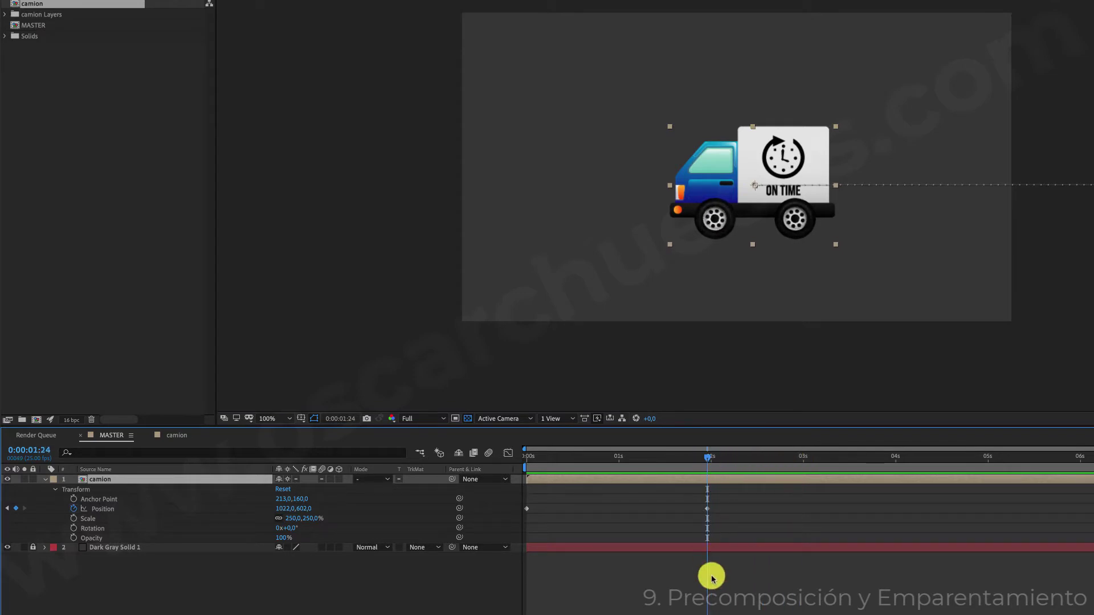
double_click(111, 484)
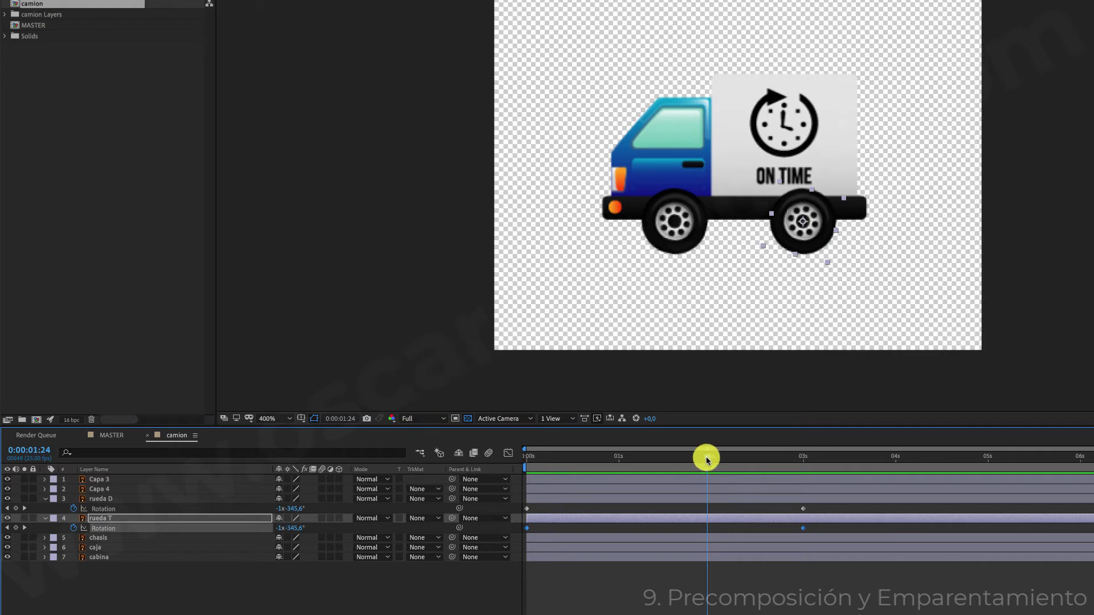
click(106, 435)
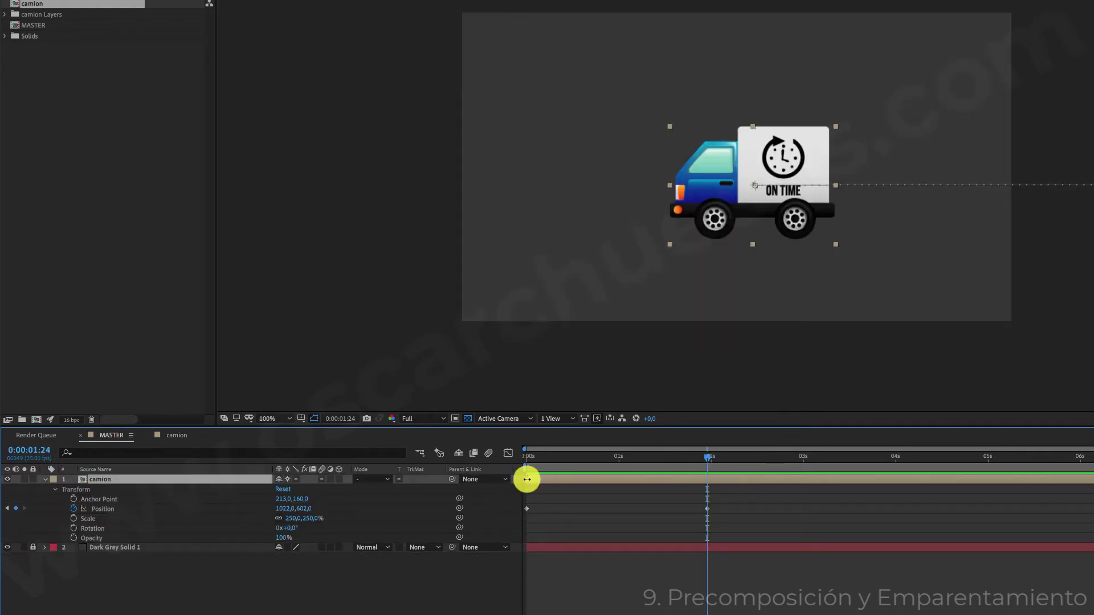
- Try delaying the camion layer until its last Position keyframe falls at 0:00:03:00, compare it with the precomposition, and move the layer back
drag(527, 479, 650, 484)
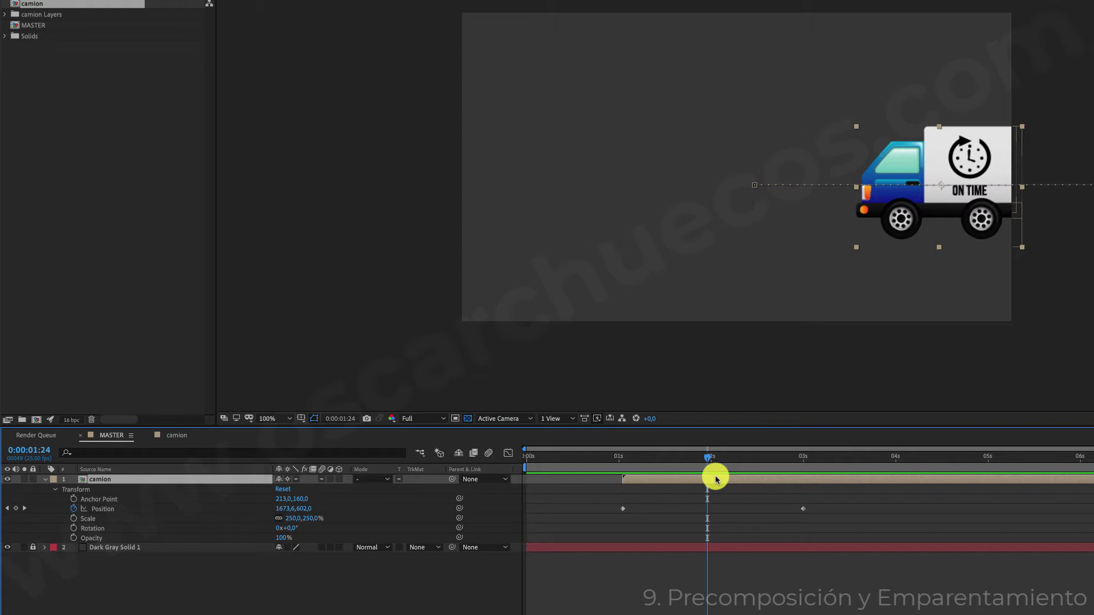
double_click(102, 482)
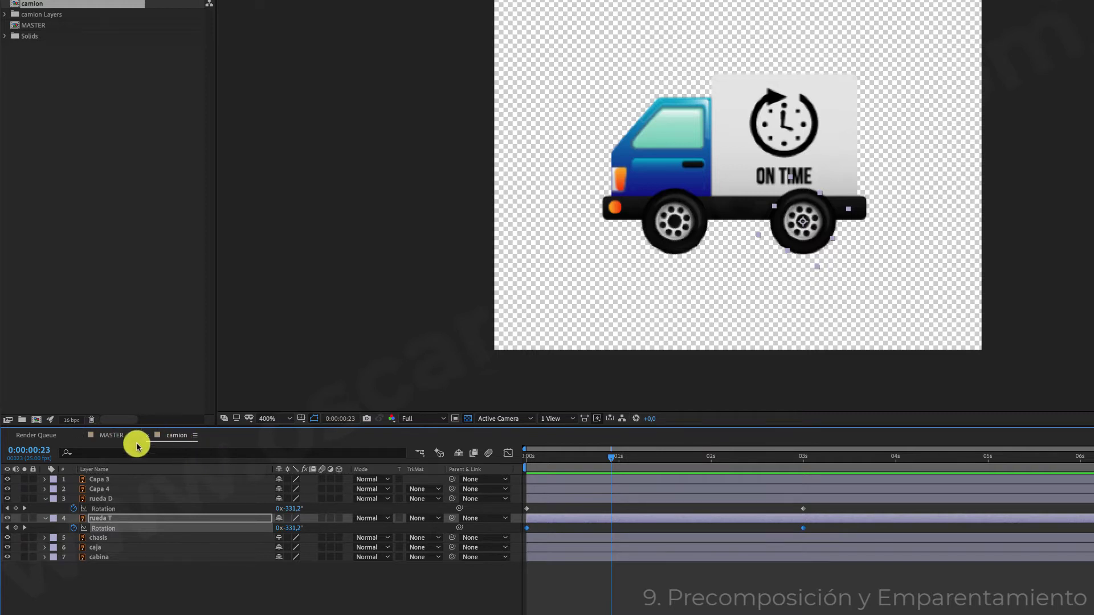
click(120, 435)
drag(692, 479, 597, 486)
- Move the last Rotation keyframes of rueda D and rueda T in camion to 0:00:01:24, matching the truck's last Position keyframe
mouse_move(707, 455)
mouse_down()
mouse_move(691, 456)
mouse_move(707, 463)
mouse_up()
mouse_move(708, 511)
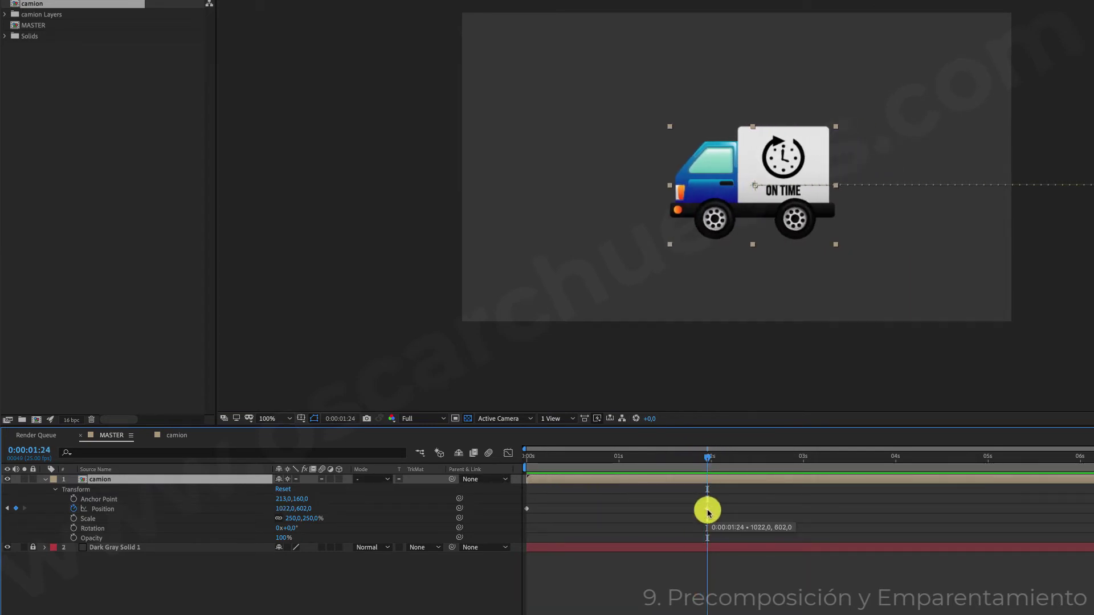
click(705, 459)
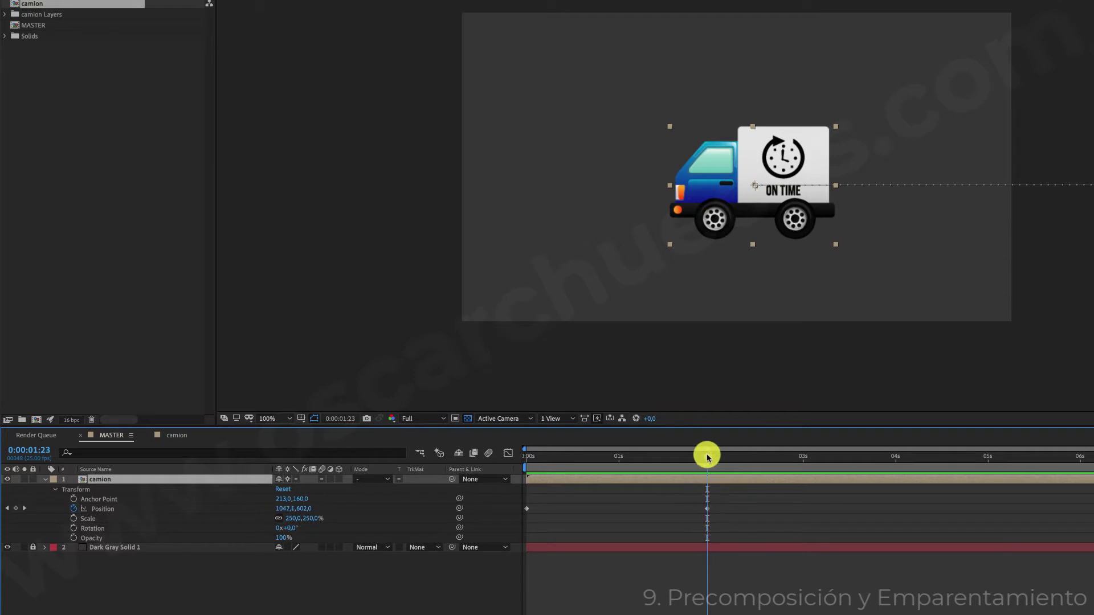
click(708, 457)
mouse_move(708, 511)
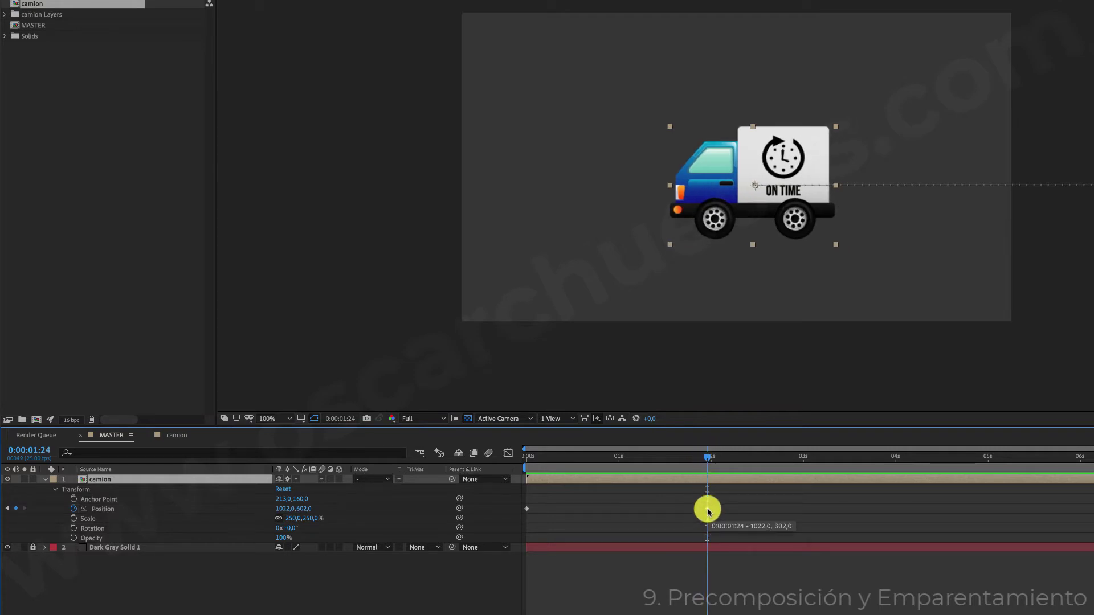
double_click(708, 480)
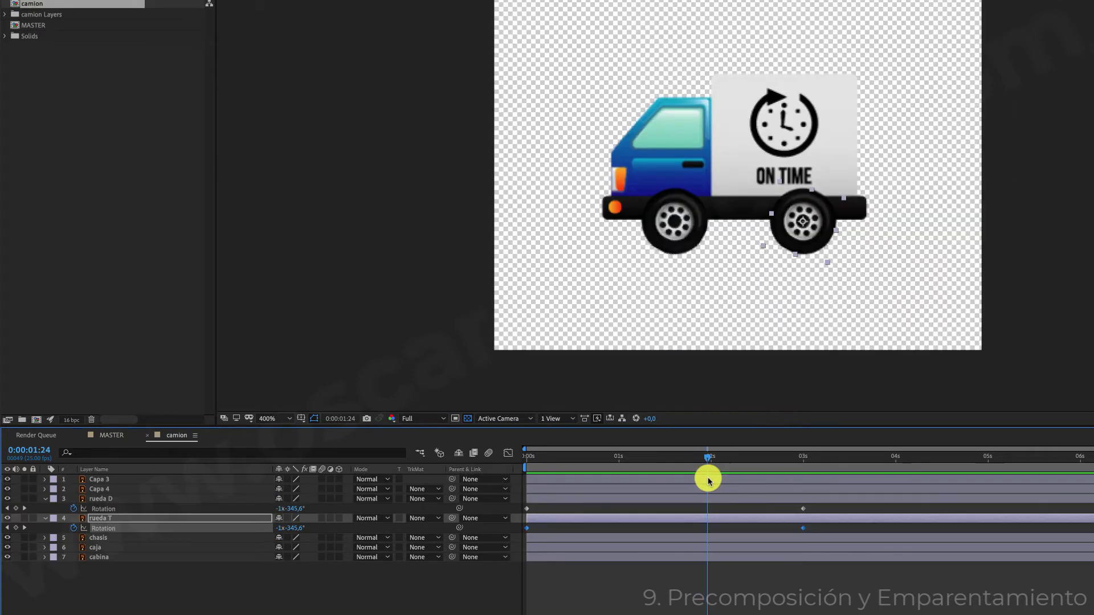
shift+click(802, 508)
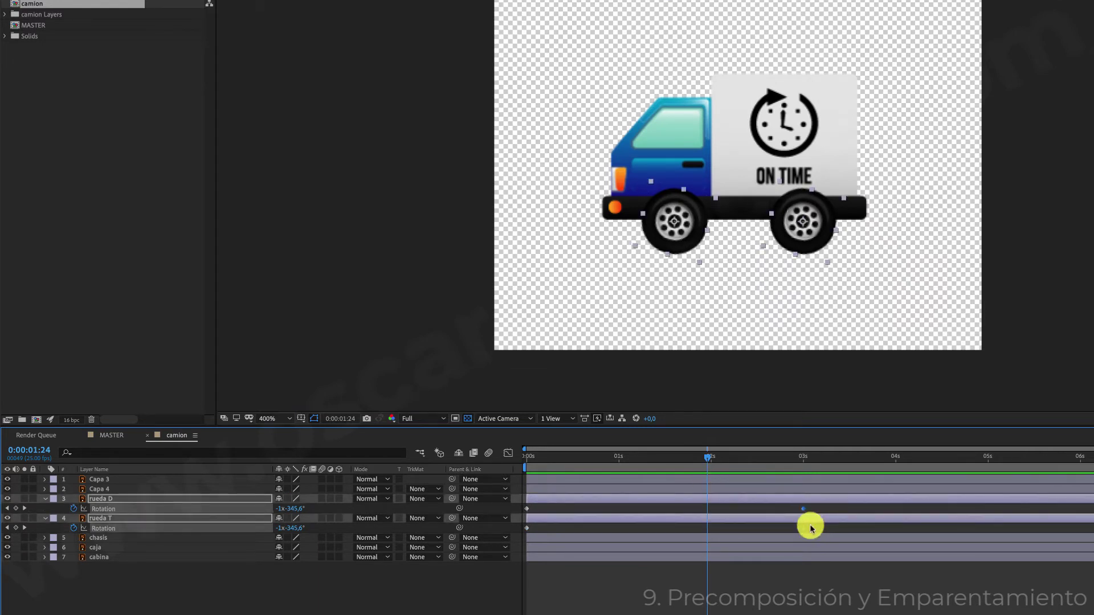
drag(804, 508, 709, 524)
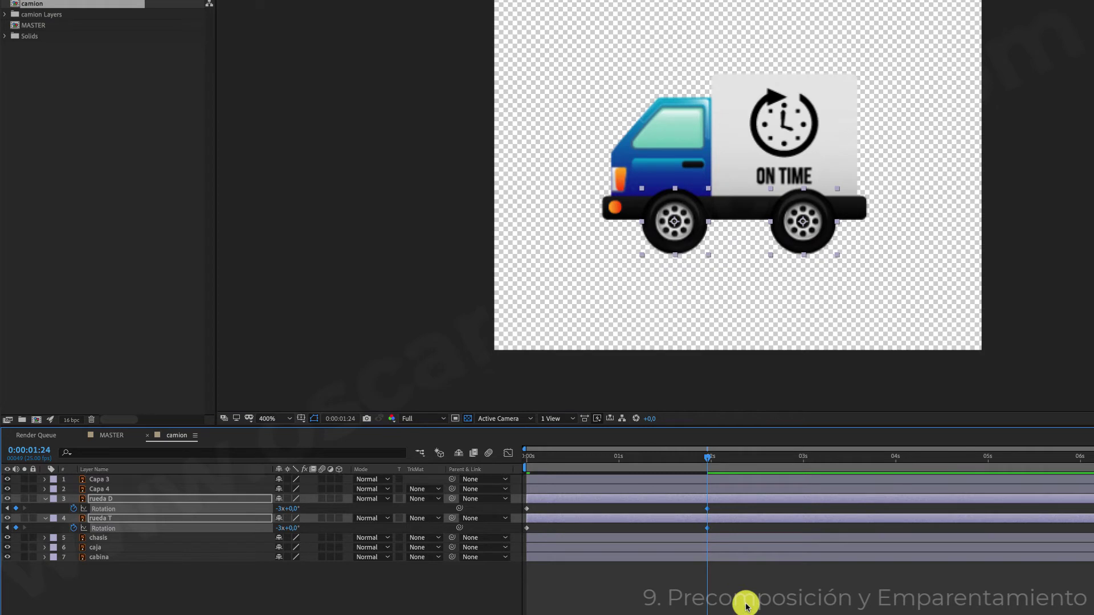
- Return to MASTER and play back the truck's entrance from the start to check the retimed wheel rotation
click(111, 435)
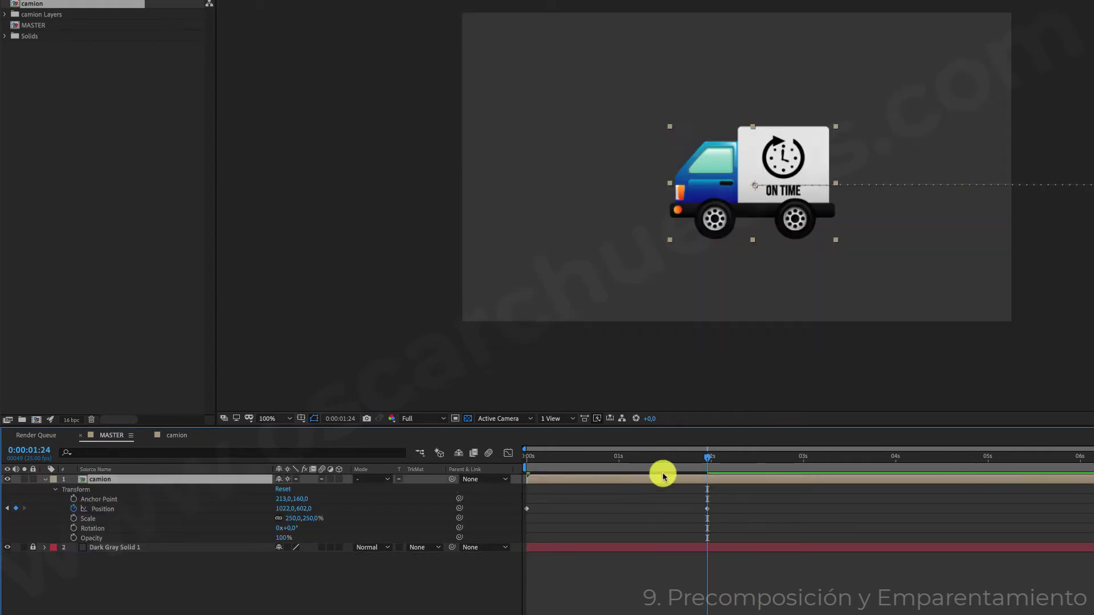
drag(703, 456, 508, 476)
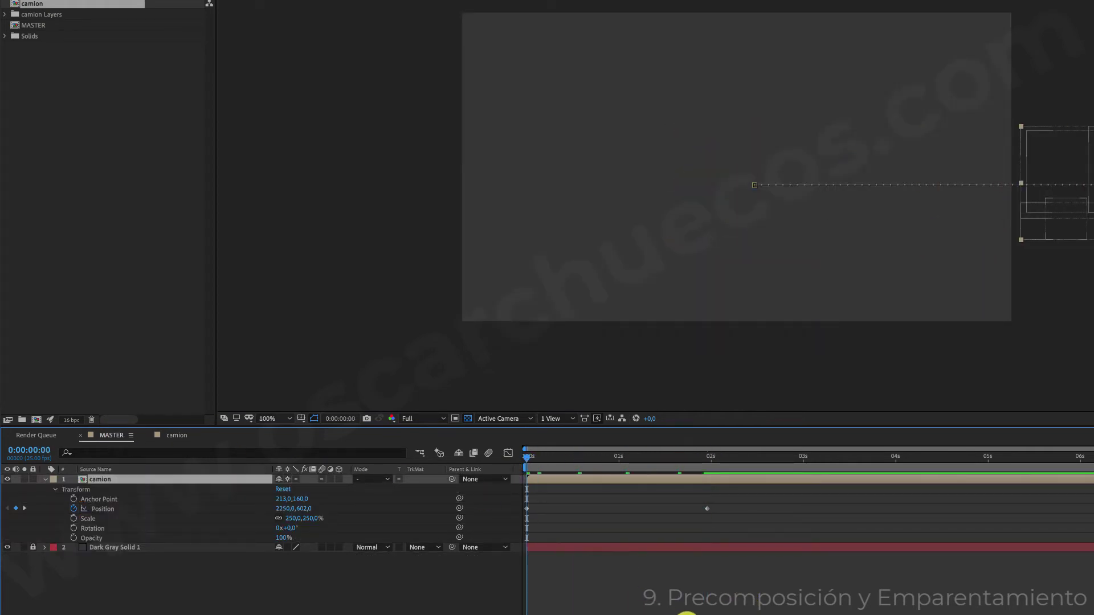
key(space)
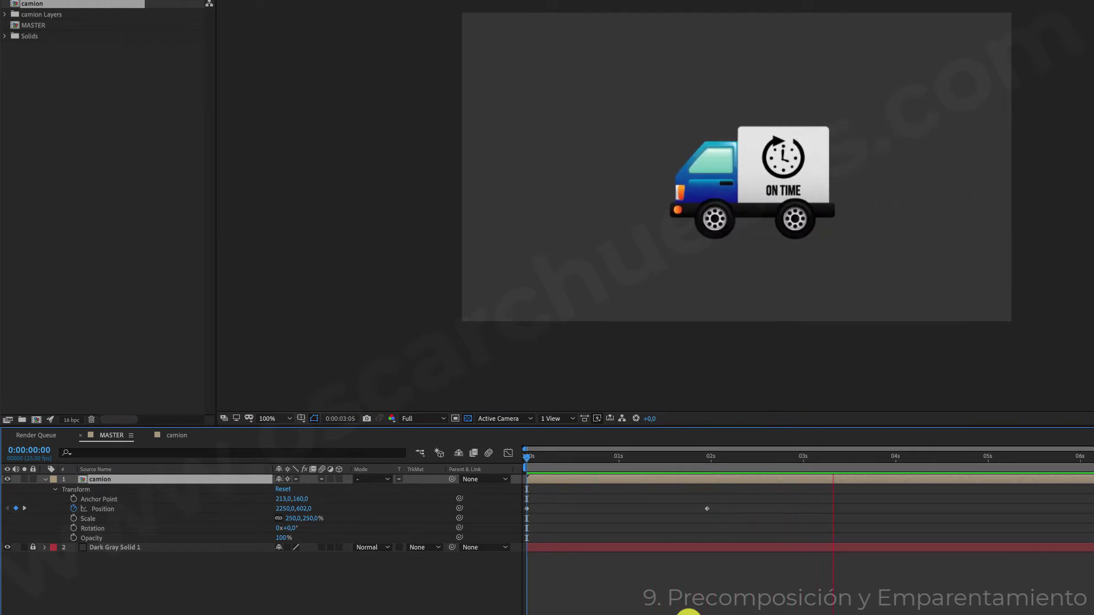
key(space)
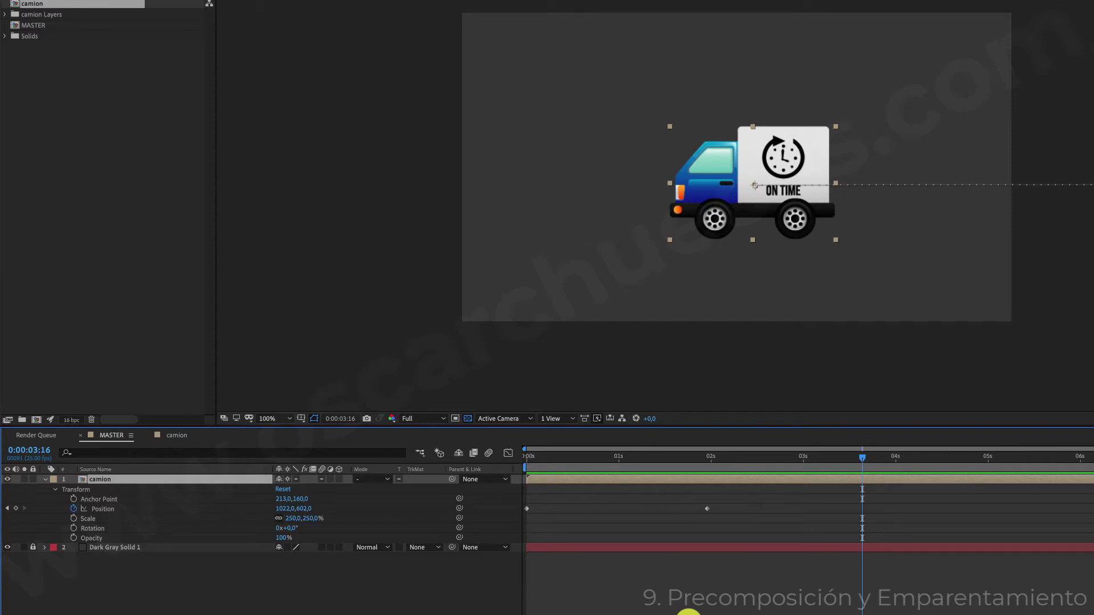
- Compare the truck's last Position keyframe in MASTER with both wheels' last Rotation keyframes inside the camion precomposition
click(672, 458)
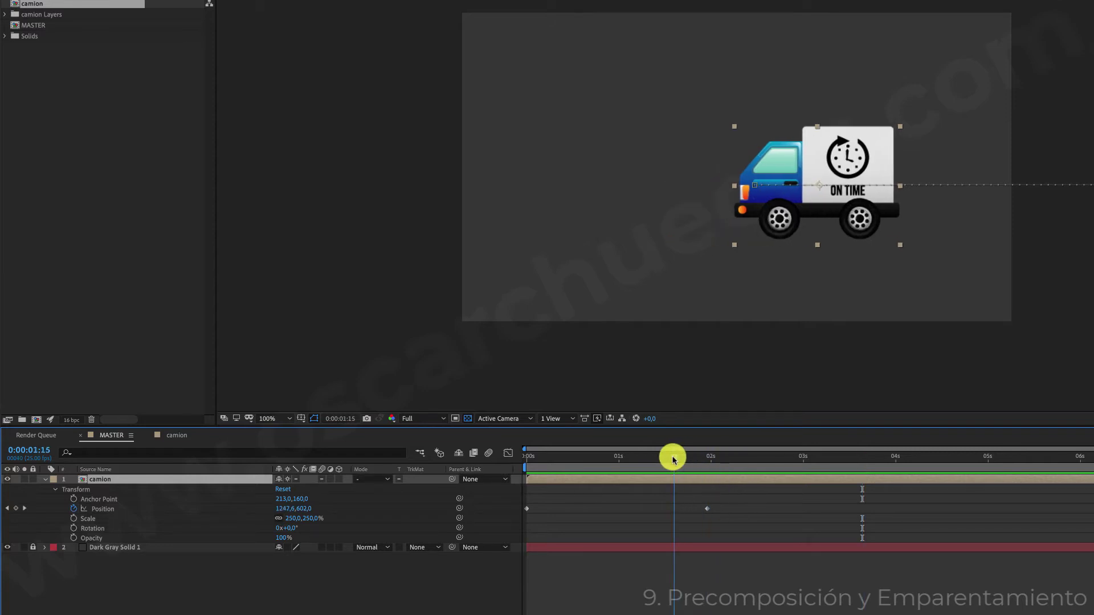
drag(673, 458, 702, 456)
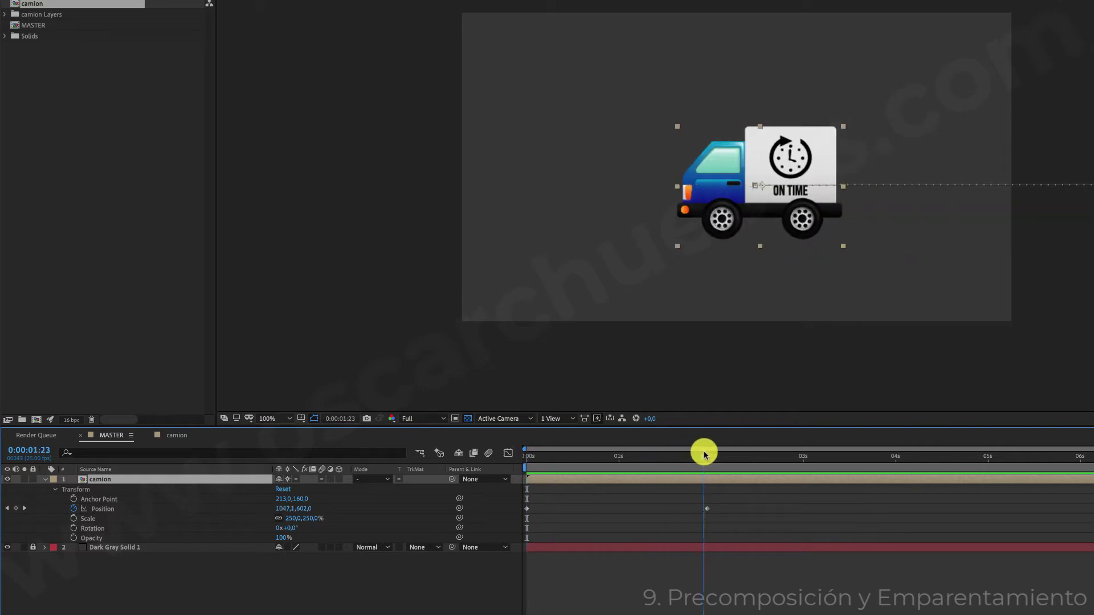
double_click(706, 481)
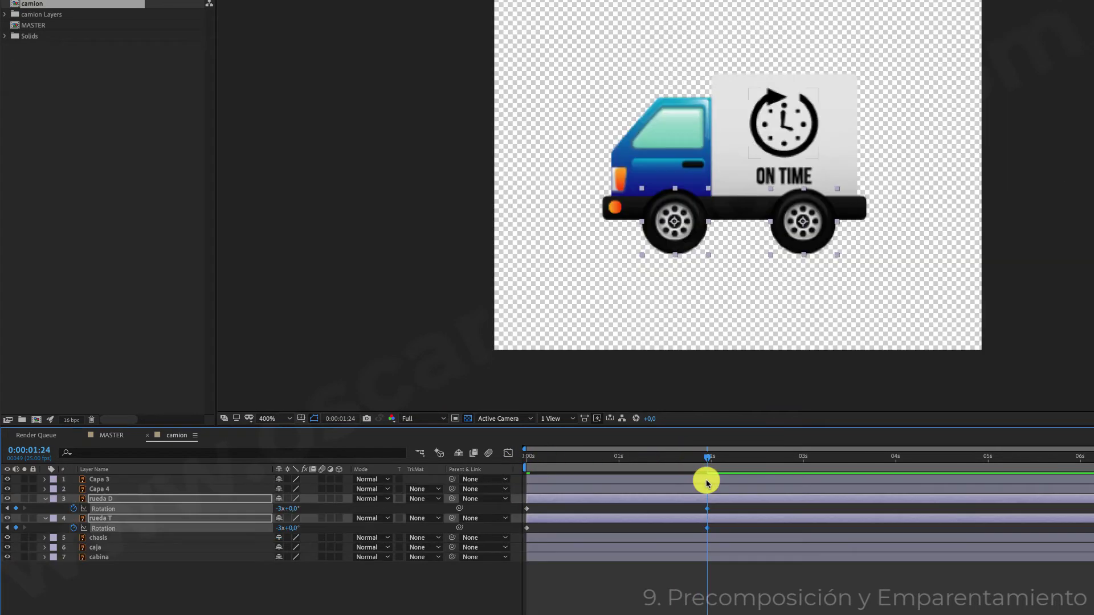
mouse_move(709, 536)
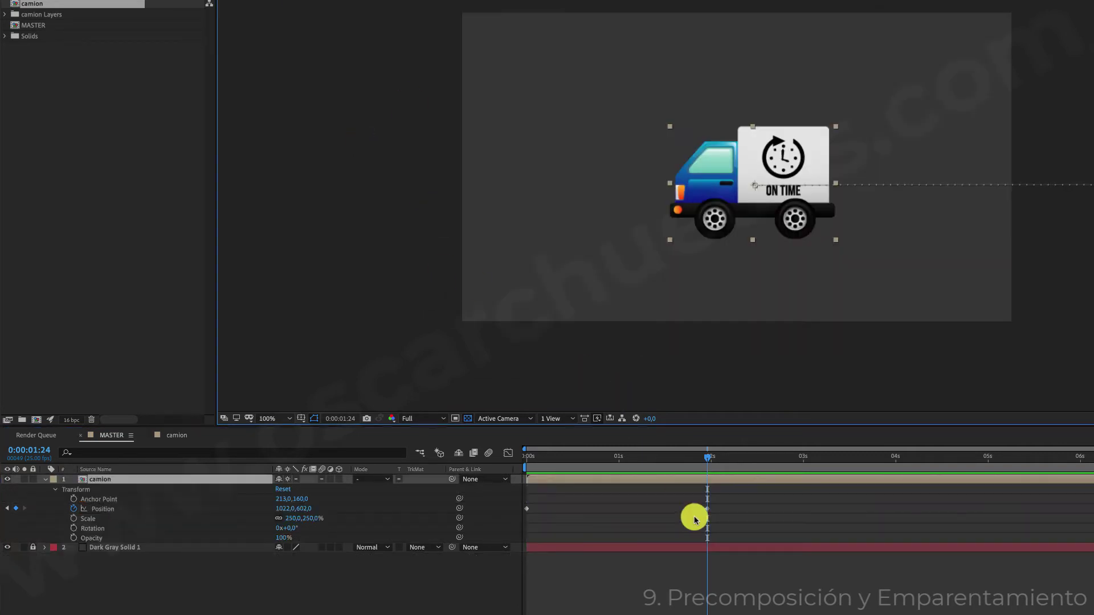
- Replay the MASTER composition from the first frame and watch whether the wheels stop together with the truck
drag(706, 458, 515, 467)
click(759, 591)
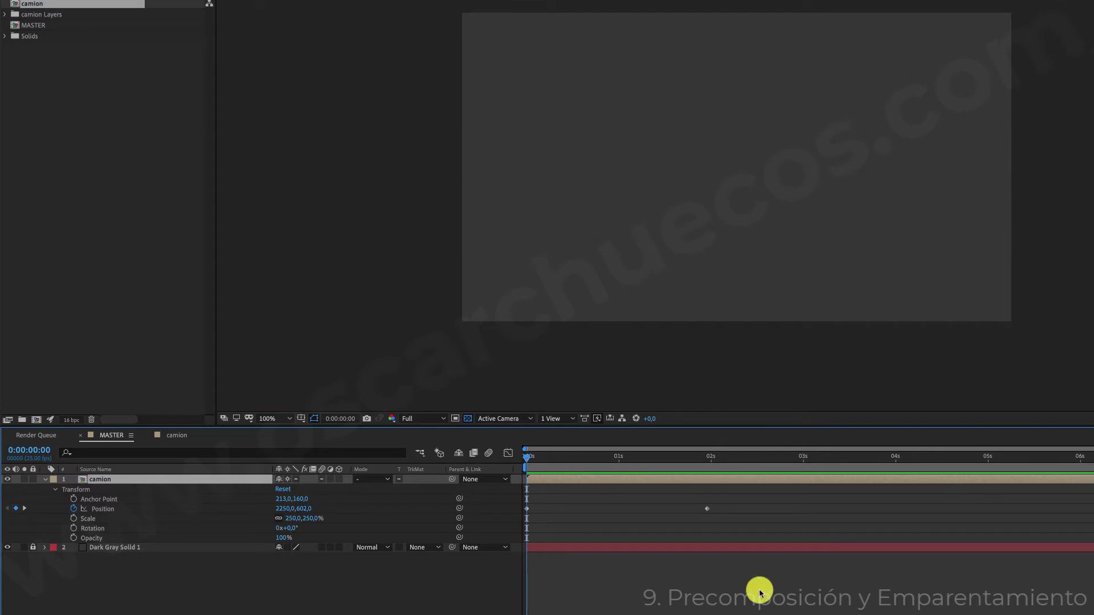
key(space)
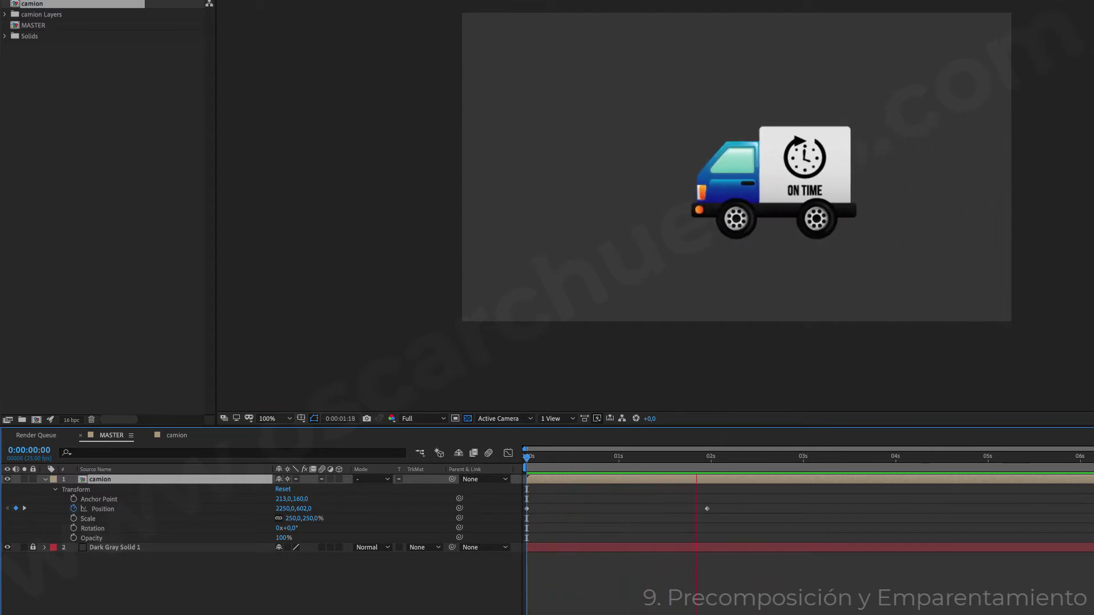
click(721, 222)
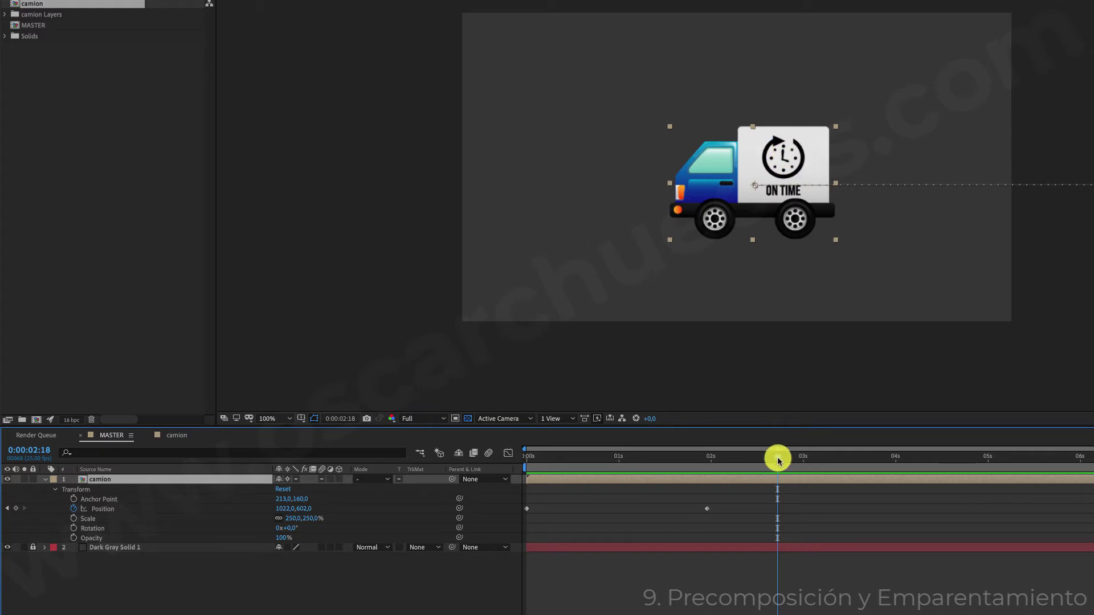
- Open the camion precomposition at 0:00:01:24 and hide the clock logo and lettering layers, Capa 3 and Capa 4
drag(777, 457, 711, 467)
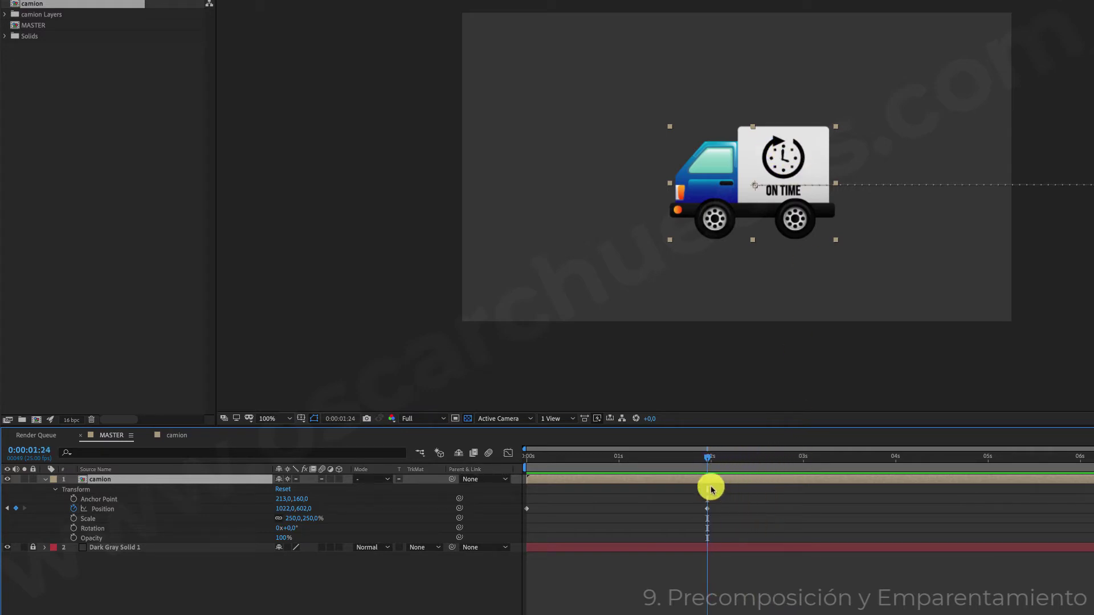
double_click(630, 481)
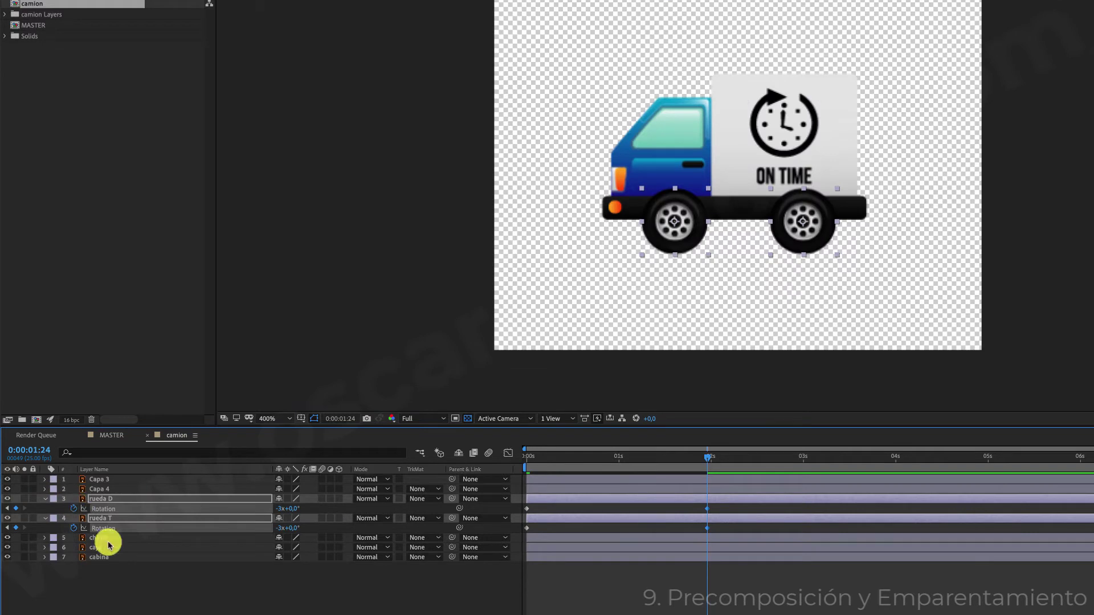
click(785, 135)
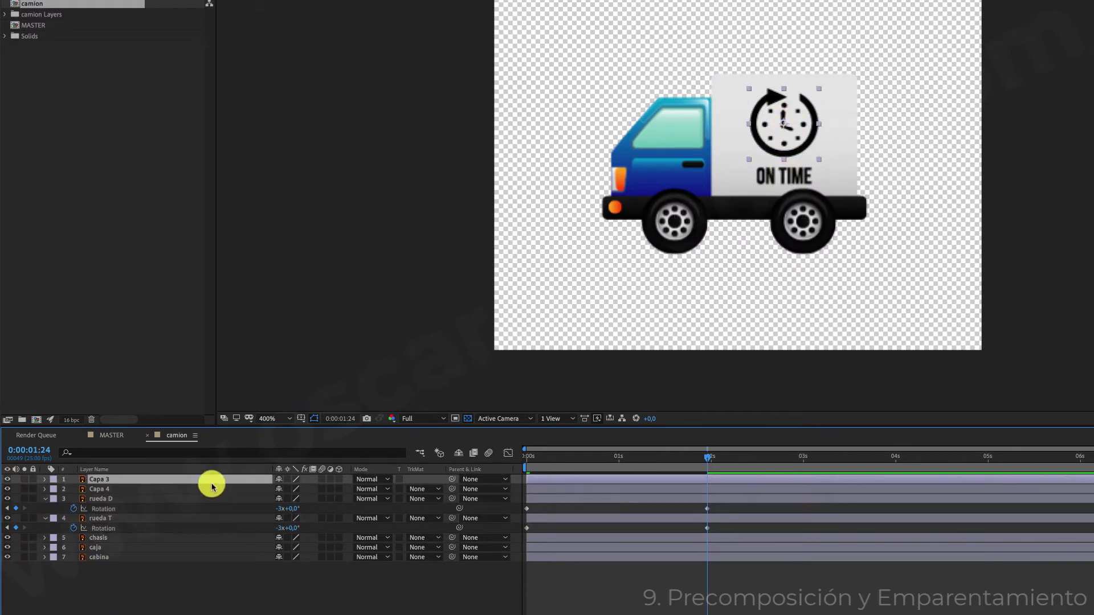
click(7, 480)
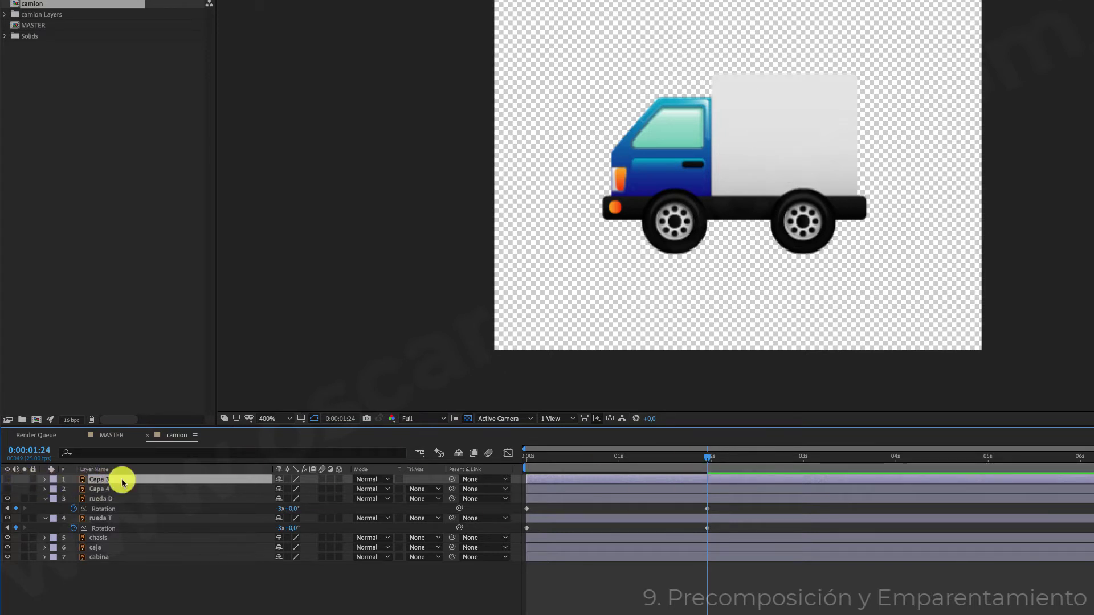
- Go back to MASTER and scrub between 0:00:00:24 and 0:00:01:24 to check the truck without its logo
click(111, 435)
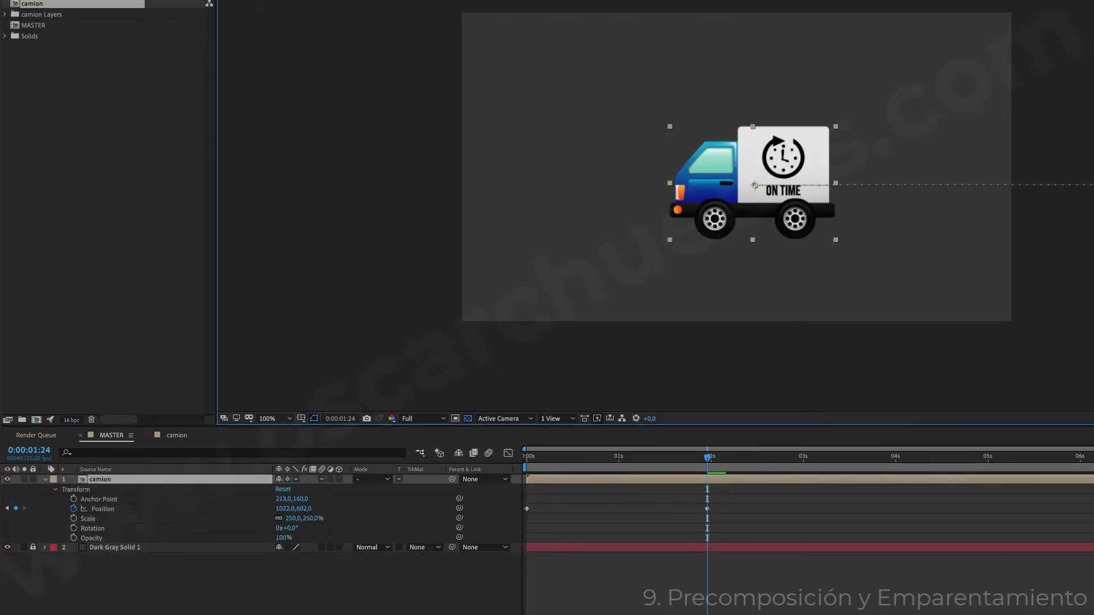
drag(709, 461, 615, 457)
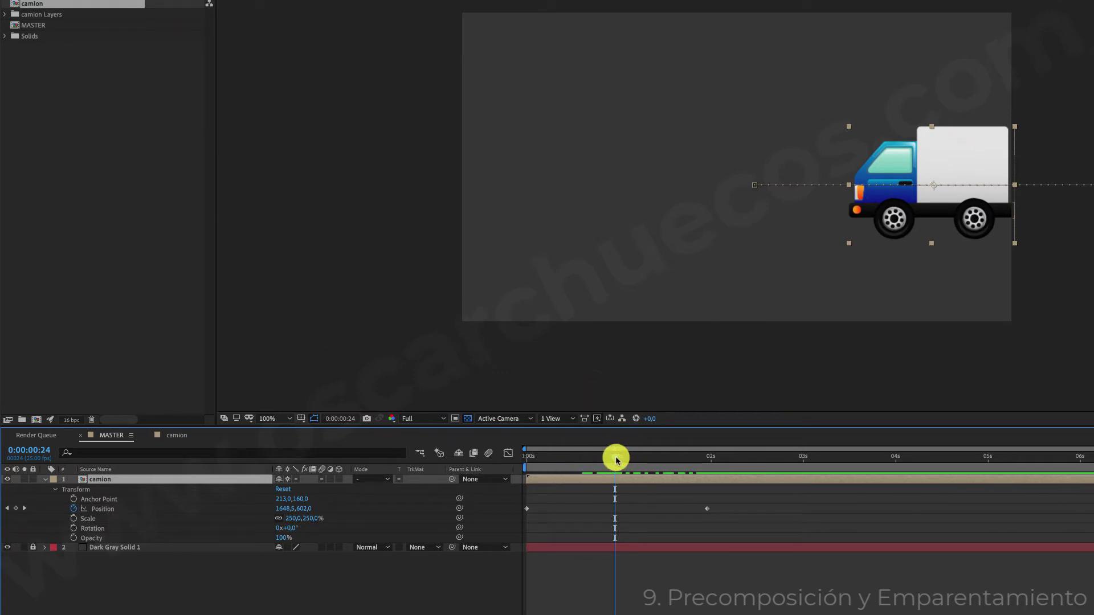
drag(615, 457, 708, 463)
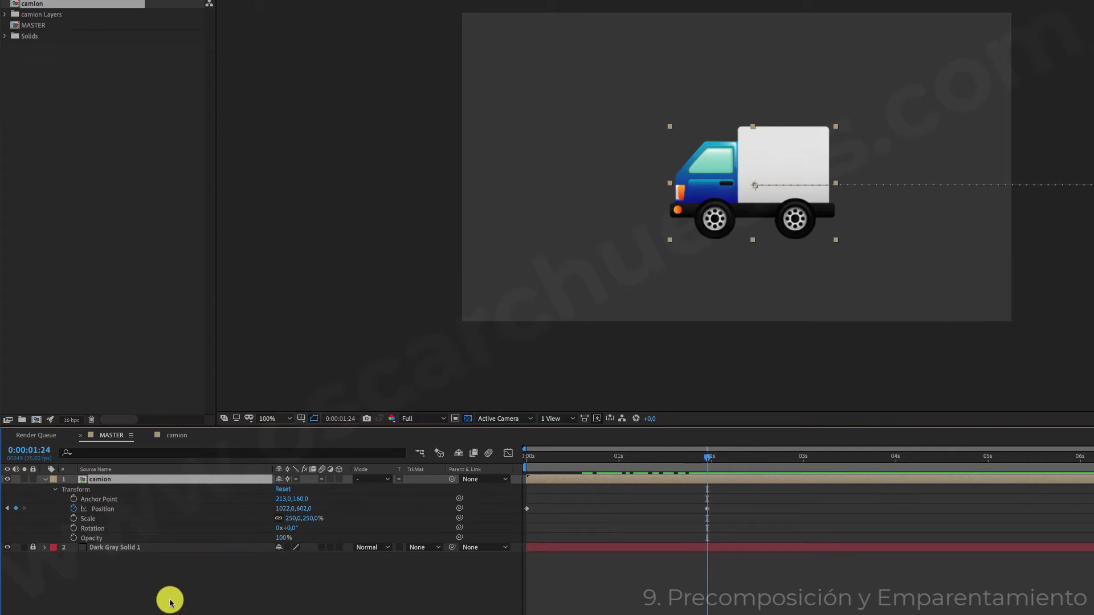
- Add a two-line text layer reading "ON TIME" over the truck's cargo box inside the camion precomposition
double_click(119, 482)
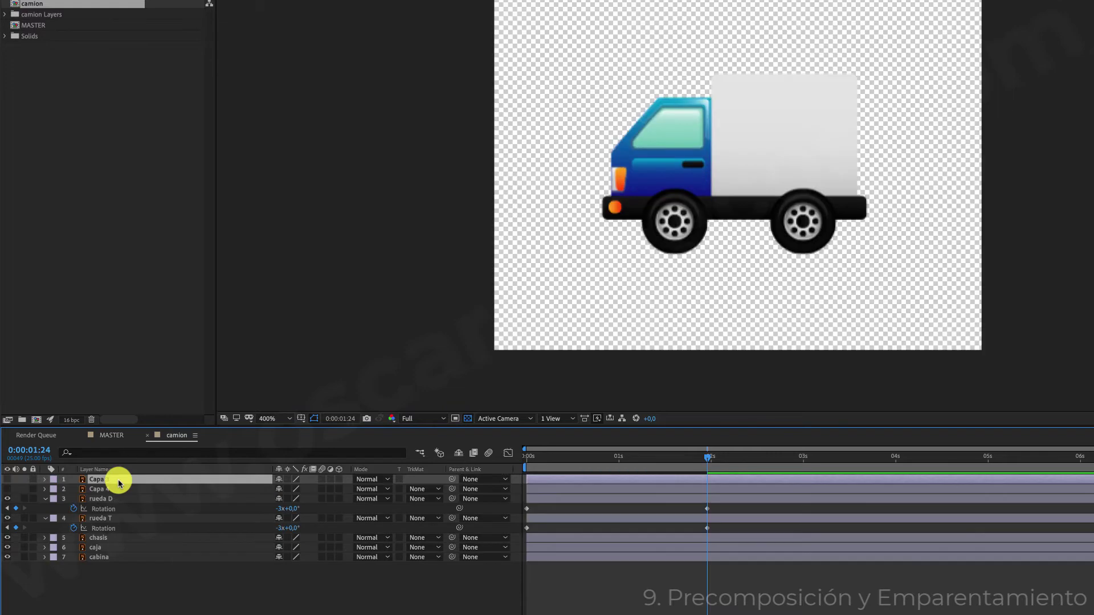
click(732, 134)
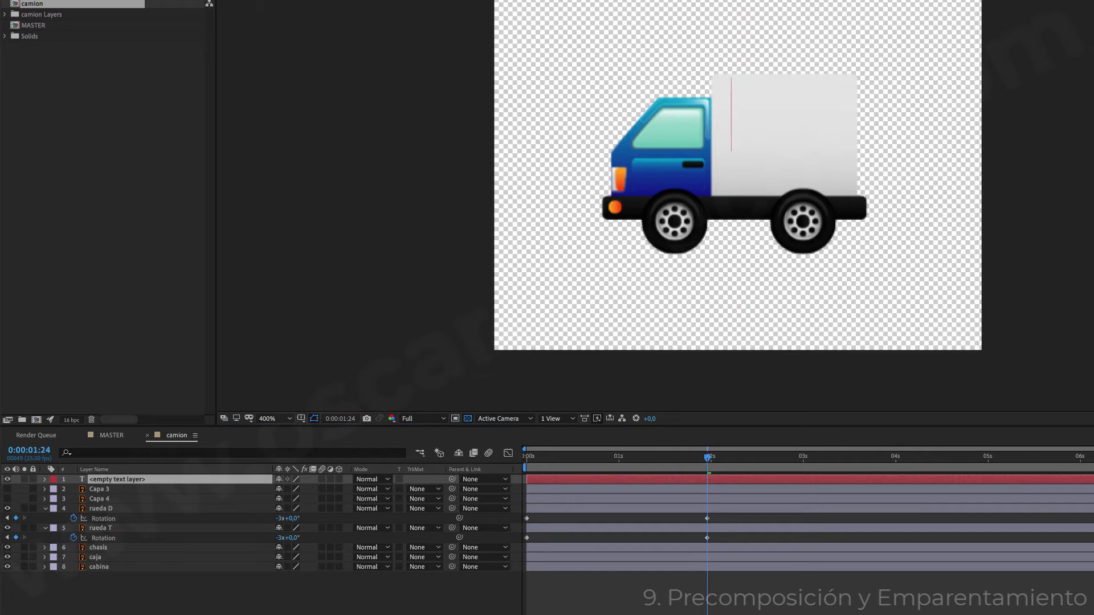
click(733, 131)
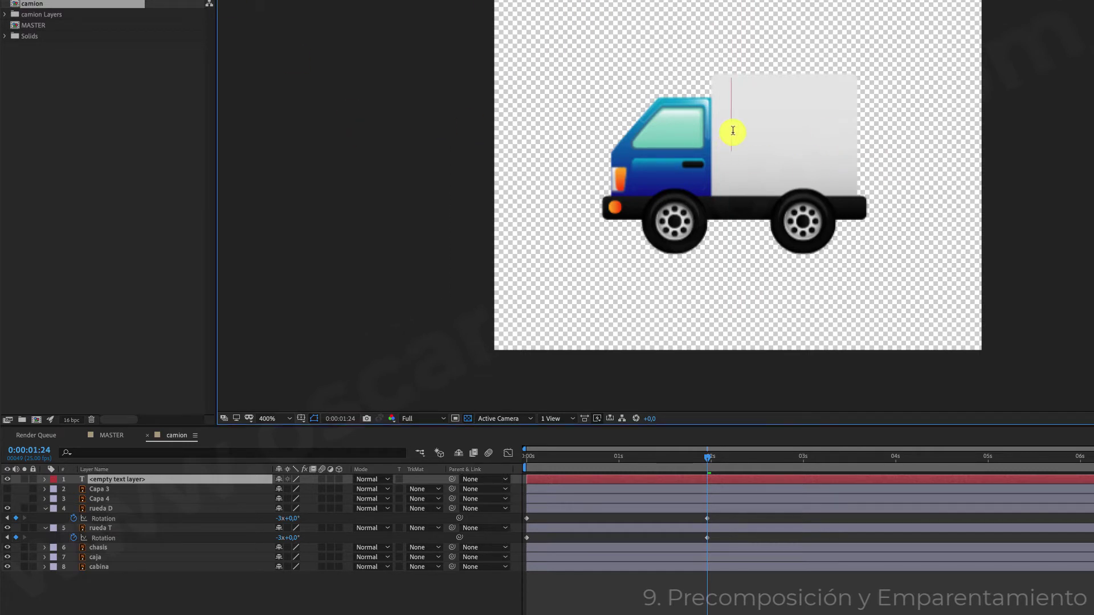
text(ON)
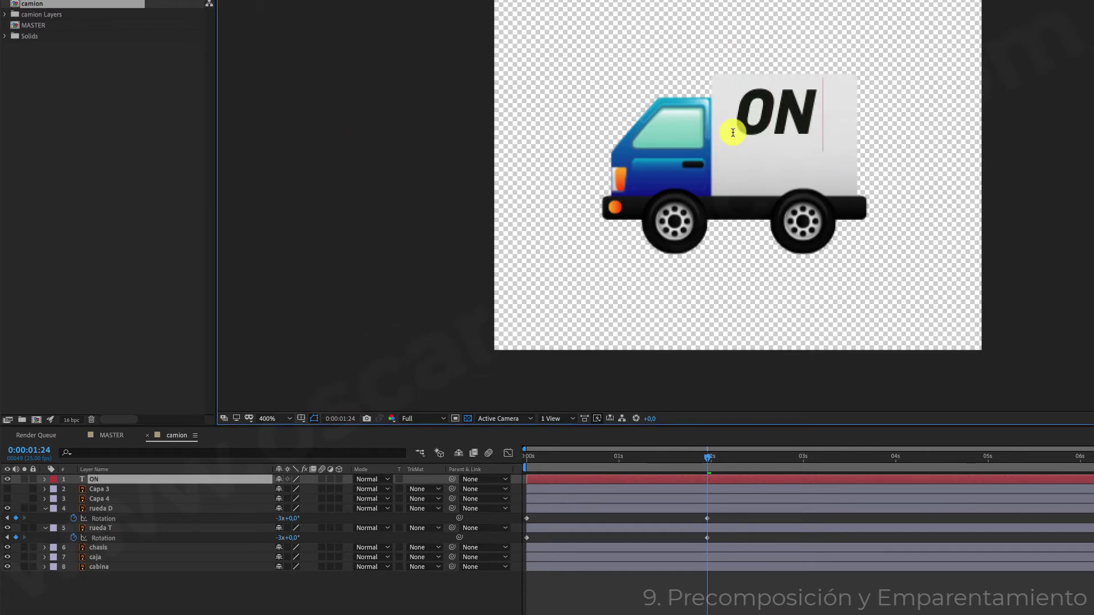
key(Return)
text(TIME)
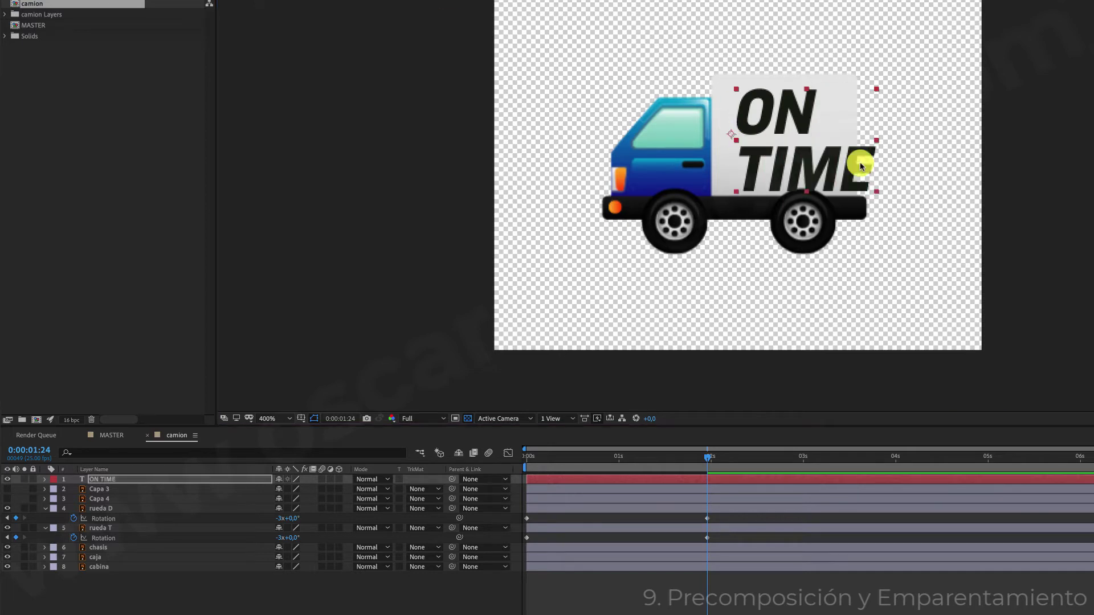
- Reposition the ON TIME text so both lines fit within the truck's cargo box, and deselect it
click(790, 148)
drag(790, 148, 794, 148)
key(Left)
key(Left)
key(Left)
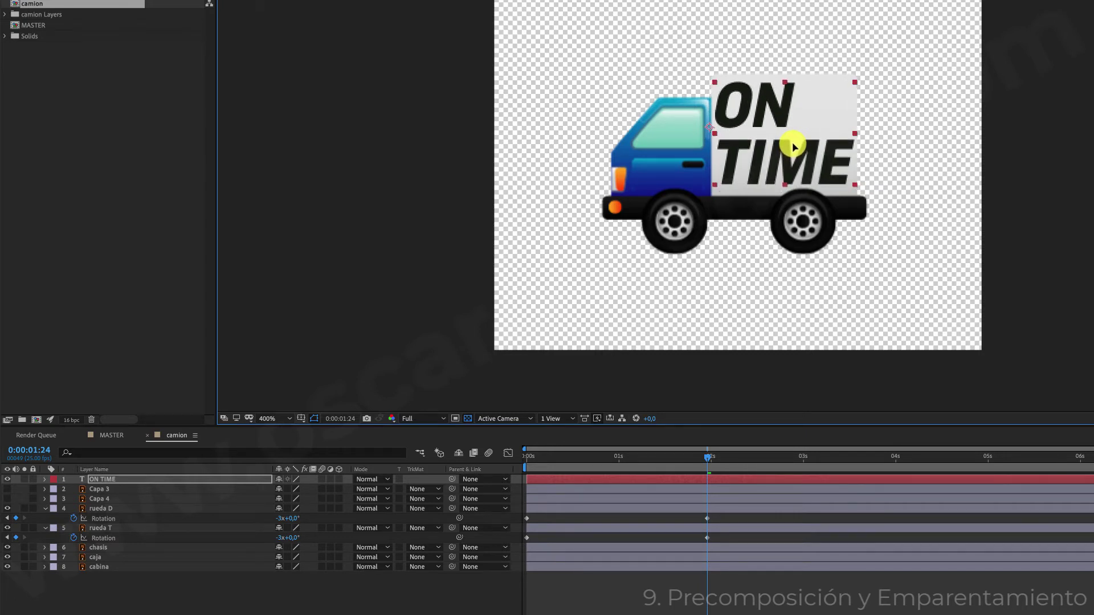
click(719, 483)
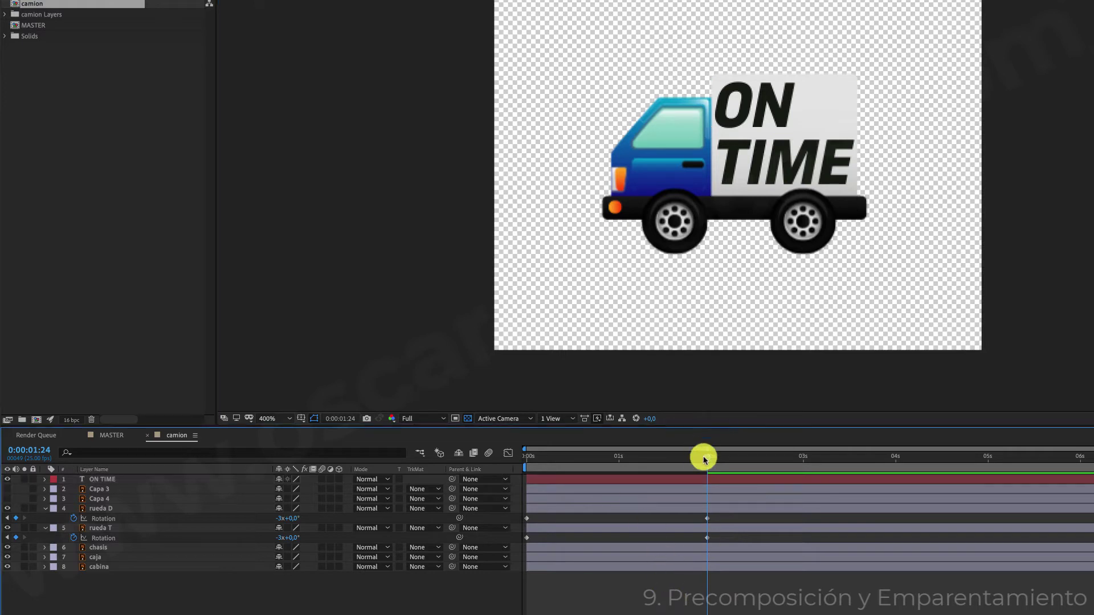
- Scrub the camion precomposition and play back MASTER to check the new lettering moving with the truck
mouse_move(704, 457)
mouse_down()
mouse_move(525, 465)
mouse_move(693, 470)
mouse_up()
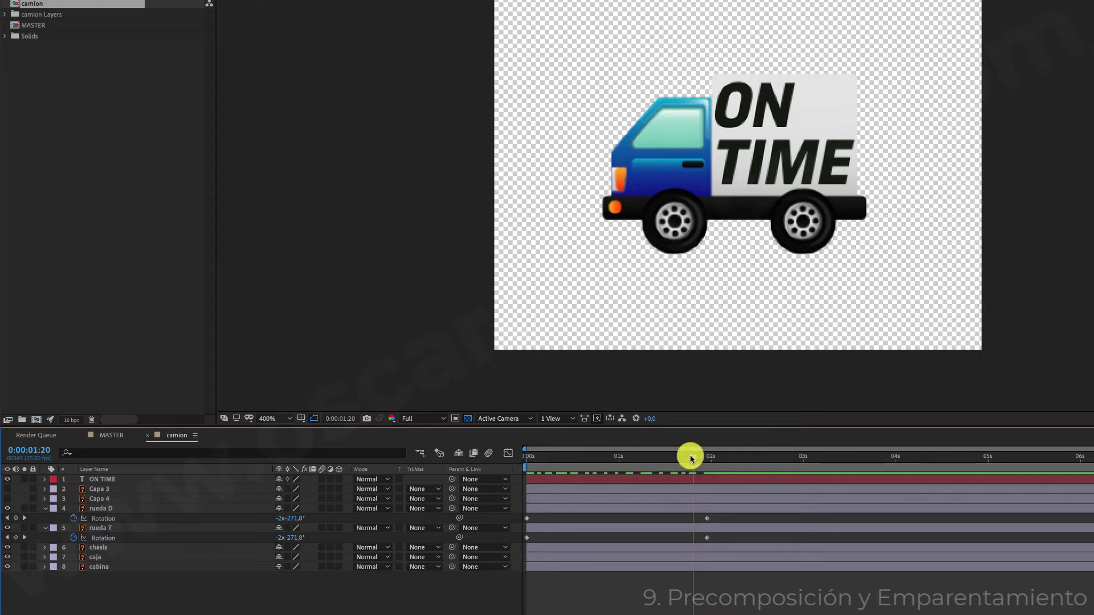
click(245, 0)
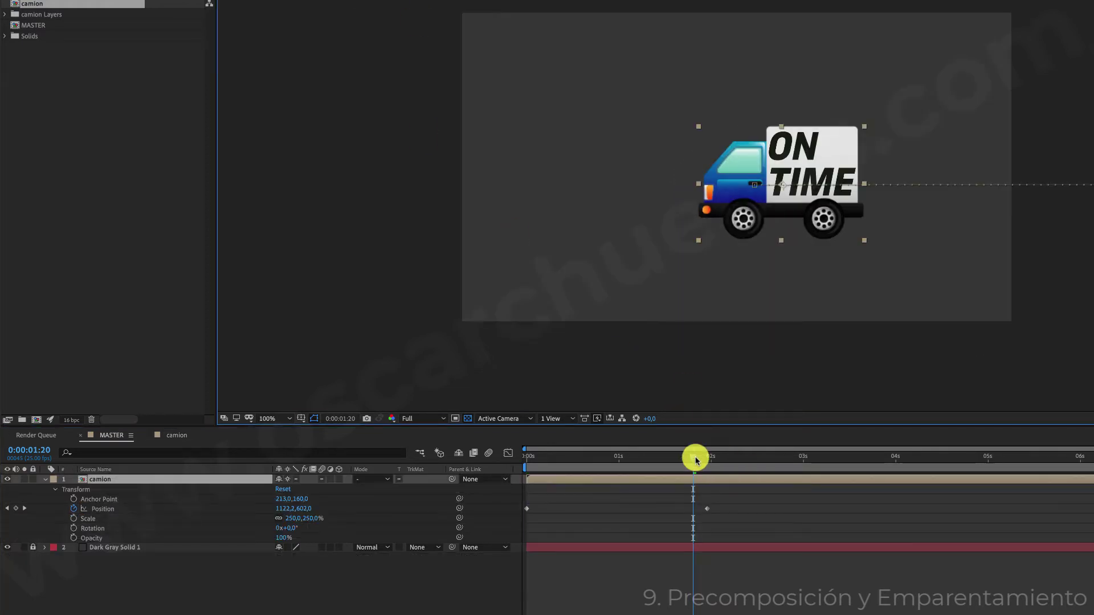
drag(696, 457, 567, 465)
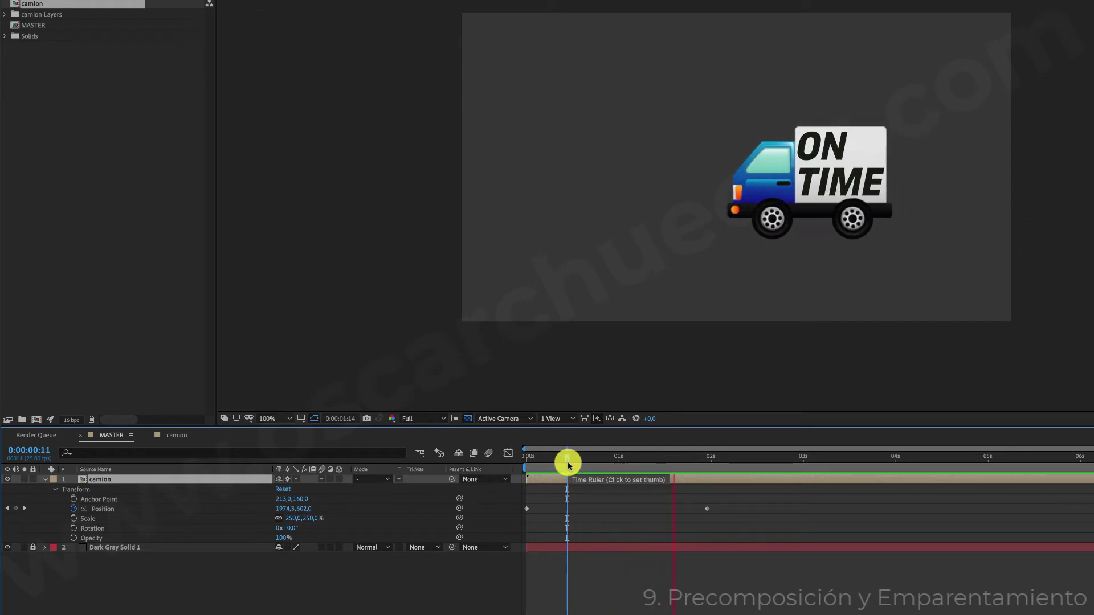
key(space)
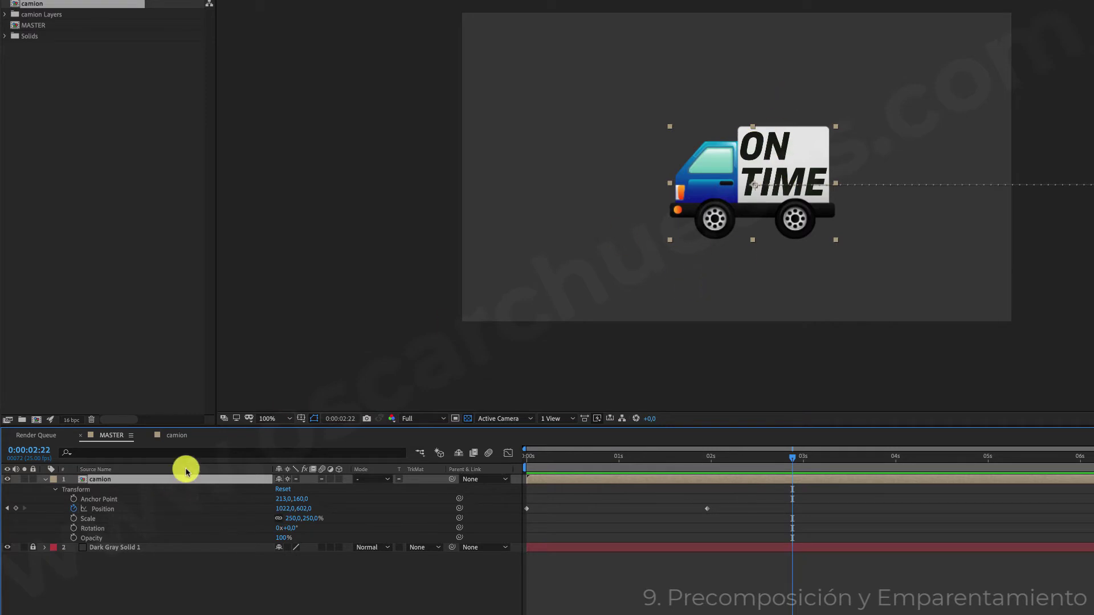
- Inside the camion precomposition, enable Source Text keyframing for the ON TIME layer at 0:00:00:00
double_click(134, 479)
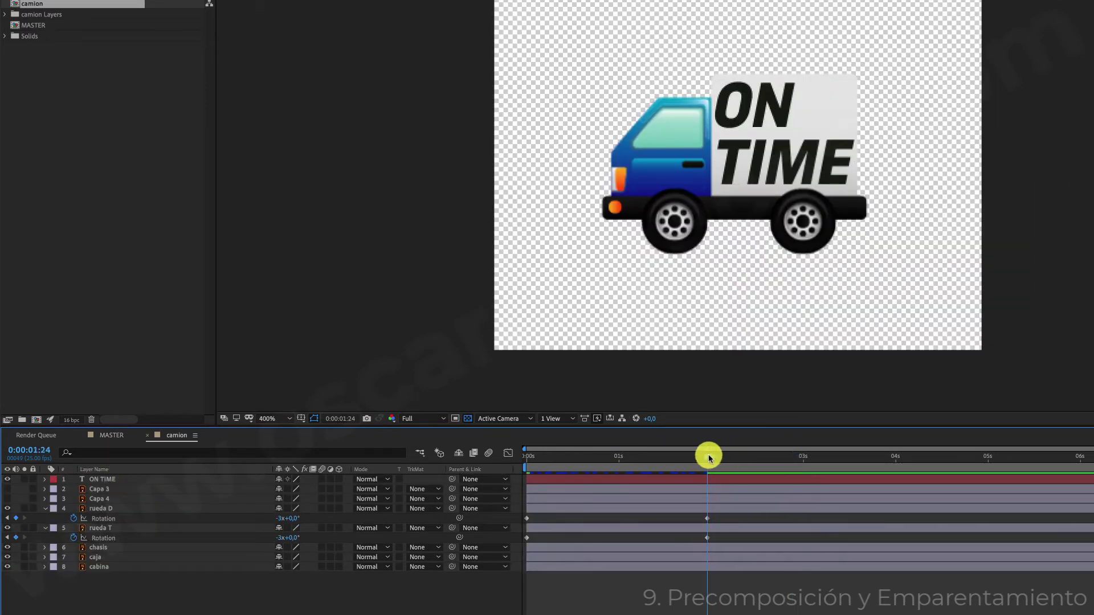
drag(709, 456, 513, 460)
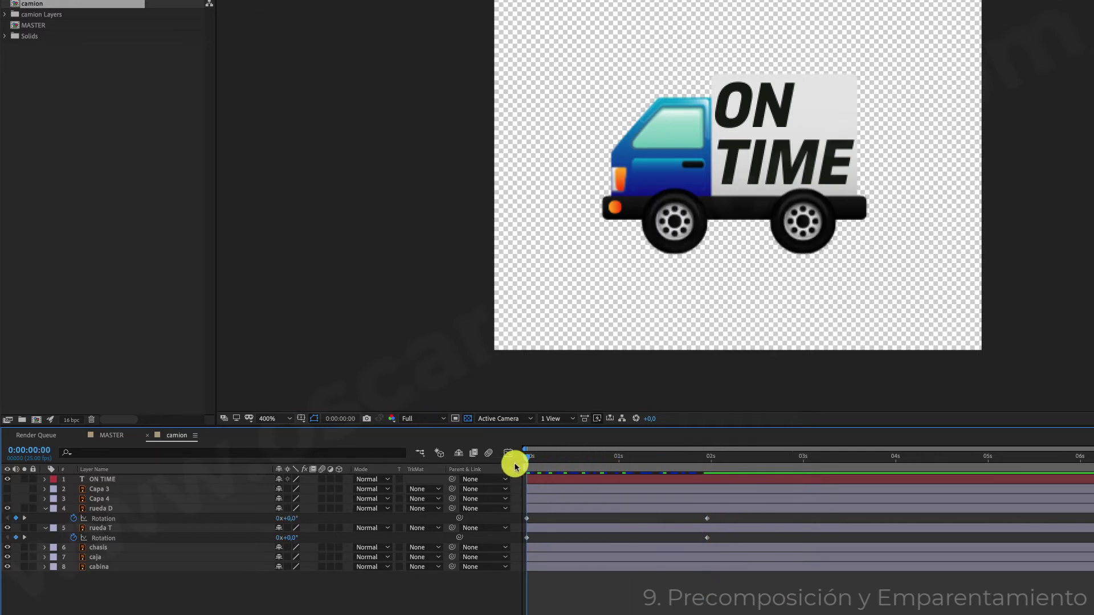
click(44, 479)
click(55, 490)
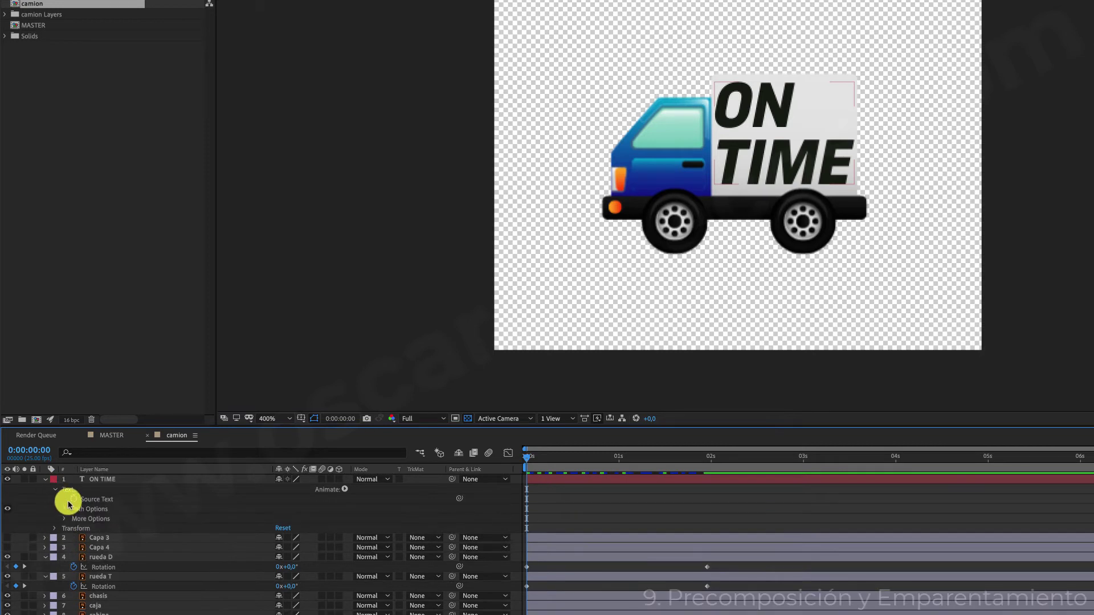
click(73, 499)
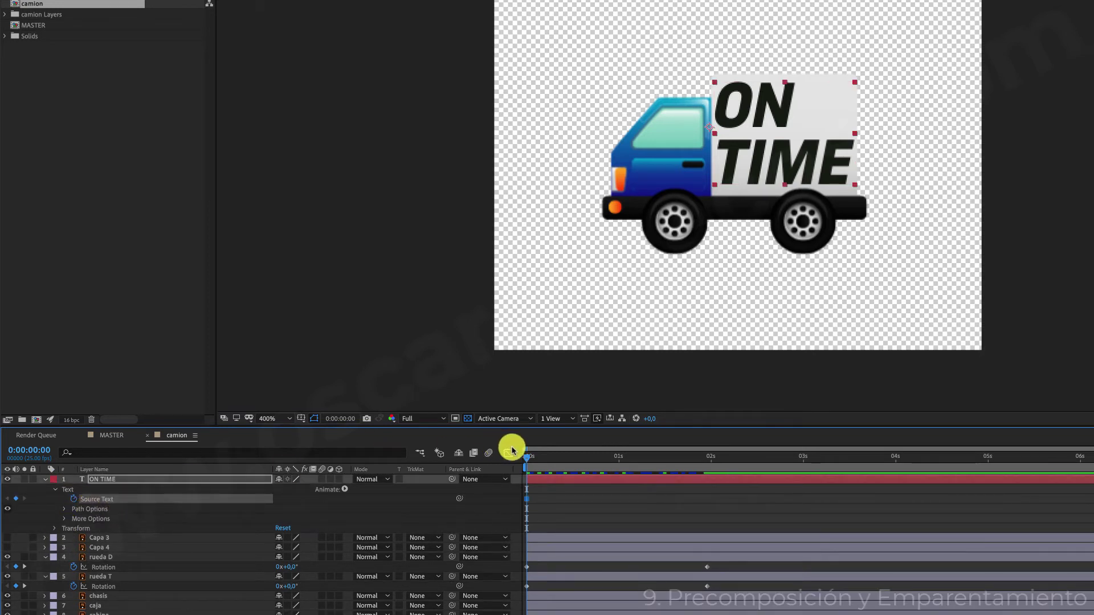
- Keyframe the ON TIME text colour as bright green at 0:00:00:02 and a darker green at 0:00:00:04
key(Page_Down)
key(Page_Down)
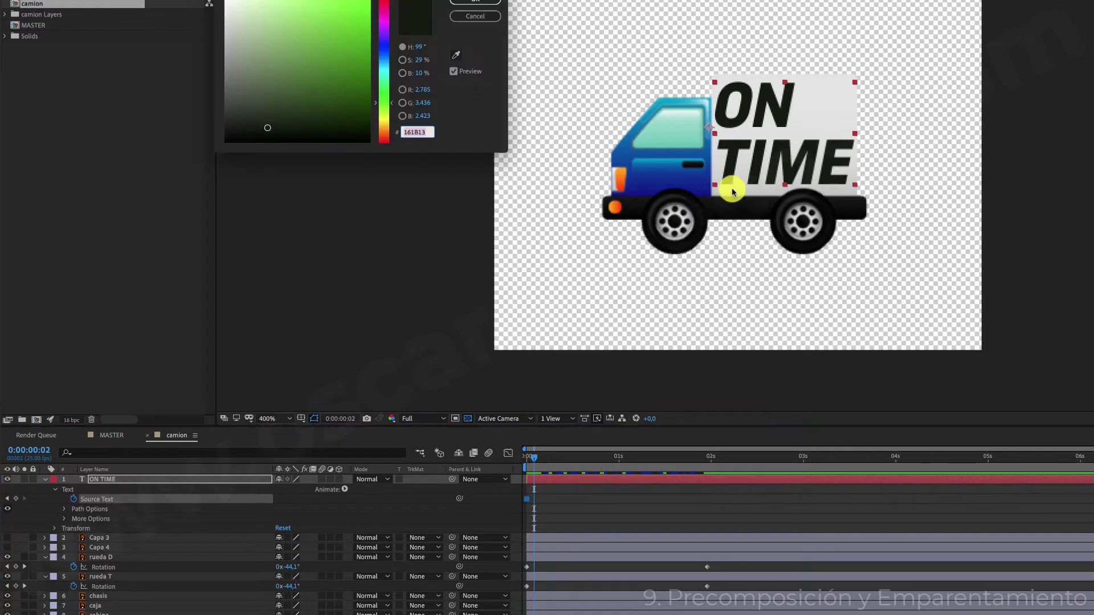
click(357, 54)
click(476, 2)
key(Page_Down)
key(Page_Down)
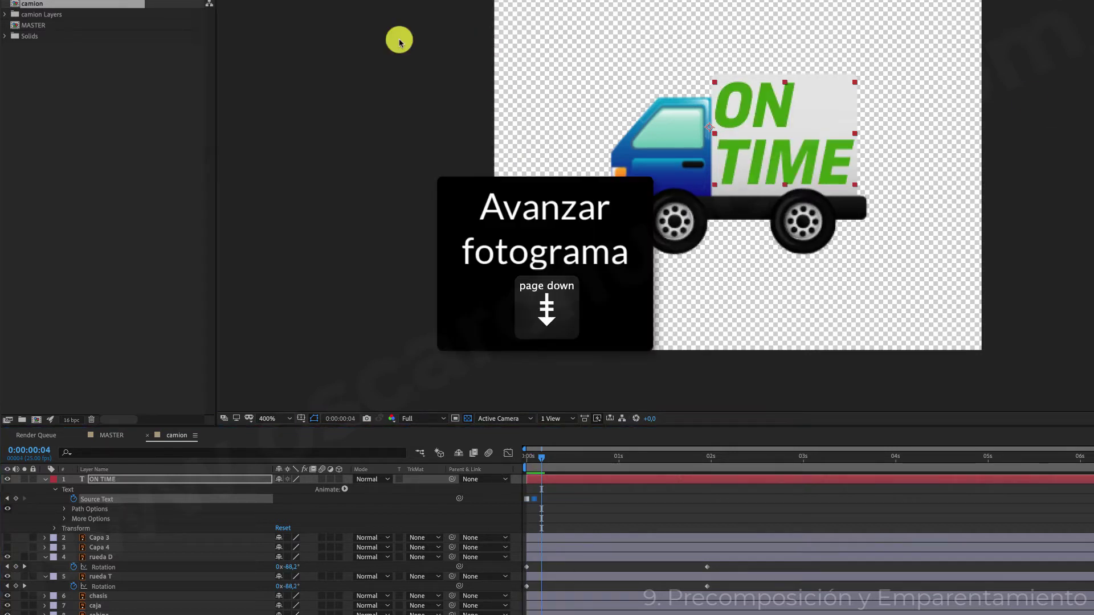
click(354, 64)
click(476, 2)
- Keyframe more ON TIME text colours two frames apart, with purple at 0:00:00:06 and further changes at 0:00:00:08 and 0:00:00:10
key(Page_Down)
key(Page_Down)
click(401, 36)
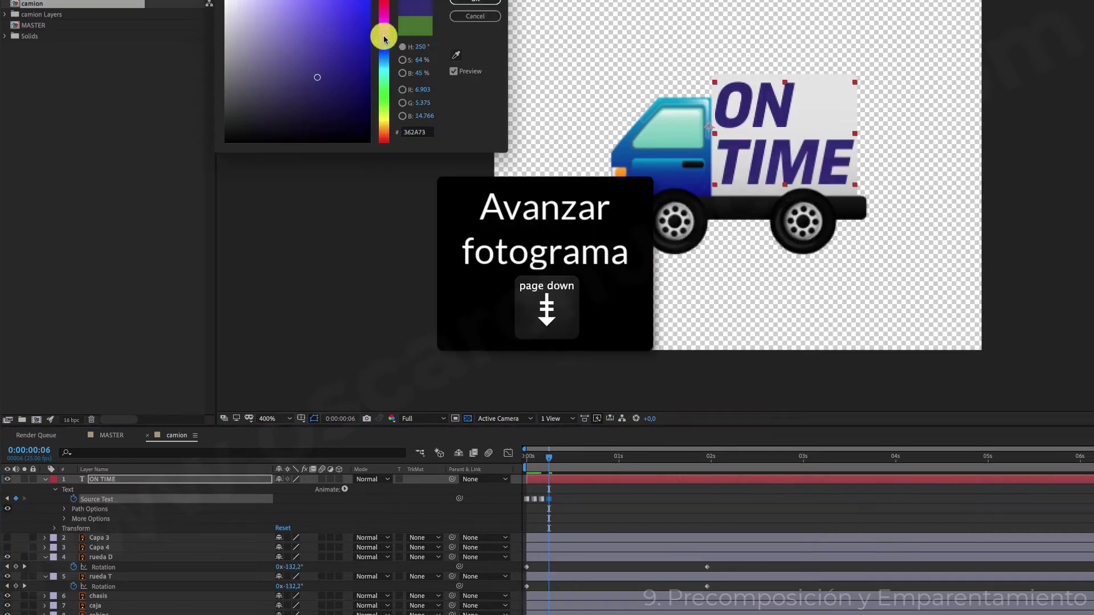
click(476, 2)
key(Page_Down)
key(Page_Down)
click(476, 12)
key(Page_Down)
key(Page_Down)
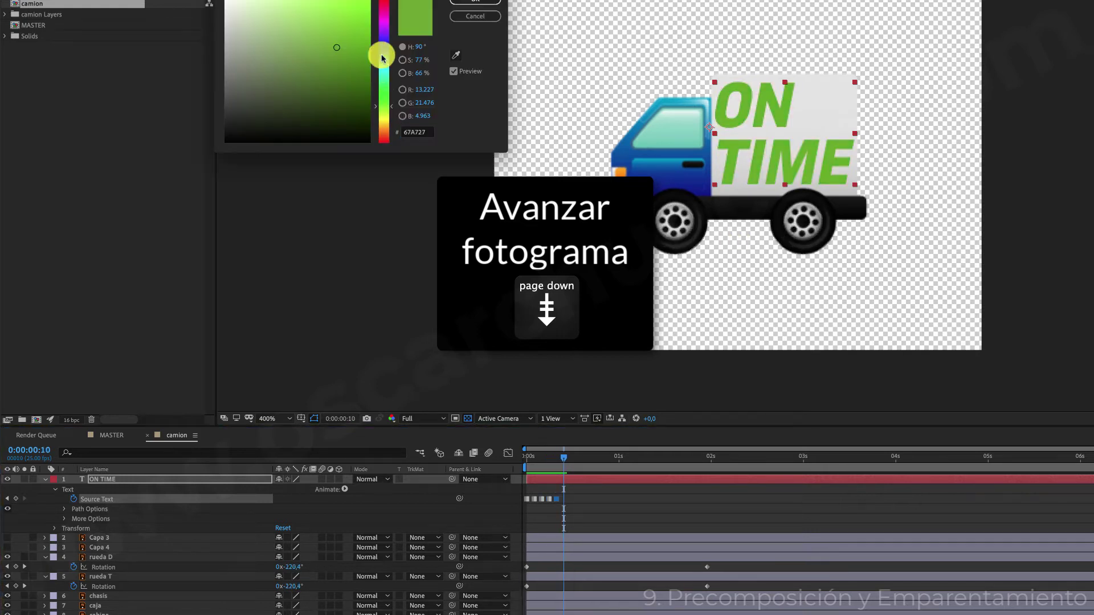
click(381, 53)
key(Return)
- Copy the Source Text colour keyframes and paste them repeatedly after the originals, with the last set starting at 0:00:00:24
drag(579, 509, 518, 489)
key(super+c)
key(Page_Down)
key(Page_Down)
key(super+v)
key(Page_Down)
key(Page_Down)
key(Page_Down)
key(Page_Down)
key(Page_Down)
key(Page_Down)
key(Page_Down)
key(Page_Down)
key(Page_Down)
key(Page_Down)
key(Page_Down)
key(Page_Down)
key(super+v)
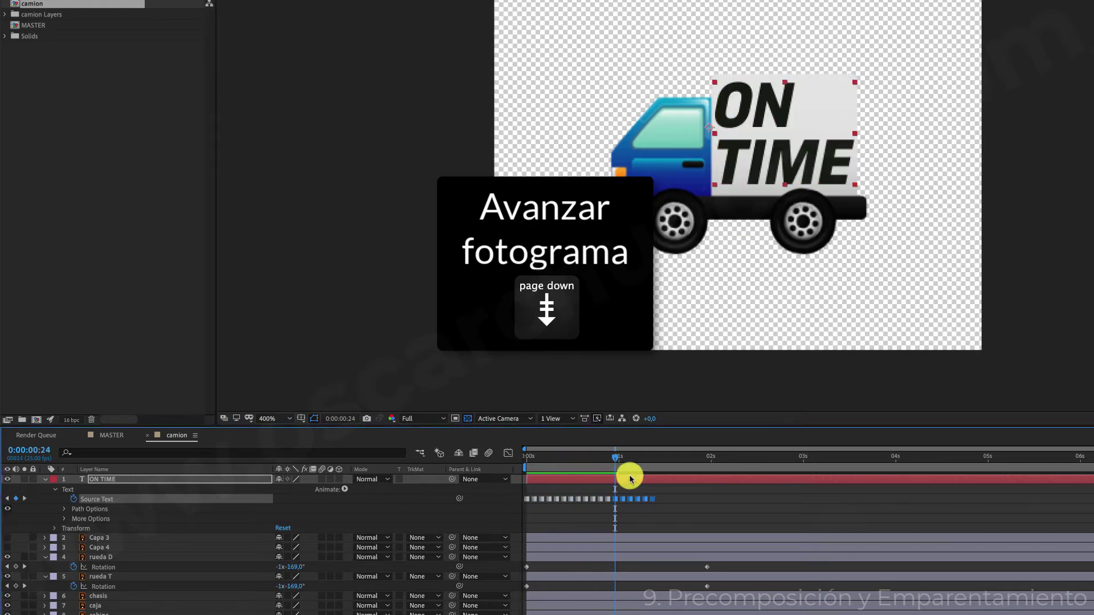
- Extend the colour flicker by copying the full run of Source Text keyframes and pasting it on from 0:00:02:22
drag(666, 509, 516, 489)
drag(618, 459, 790, 462)
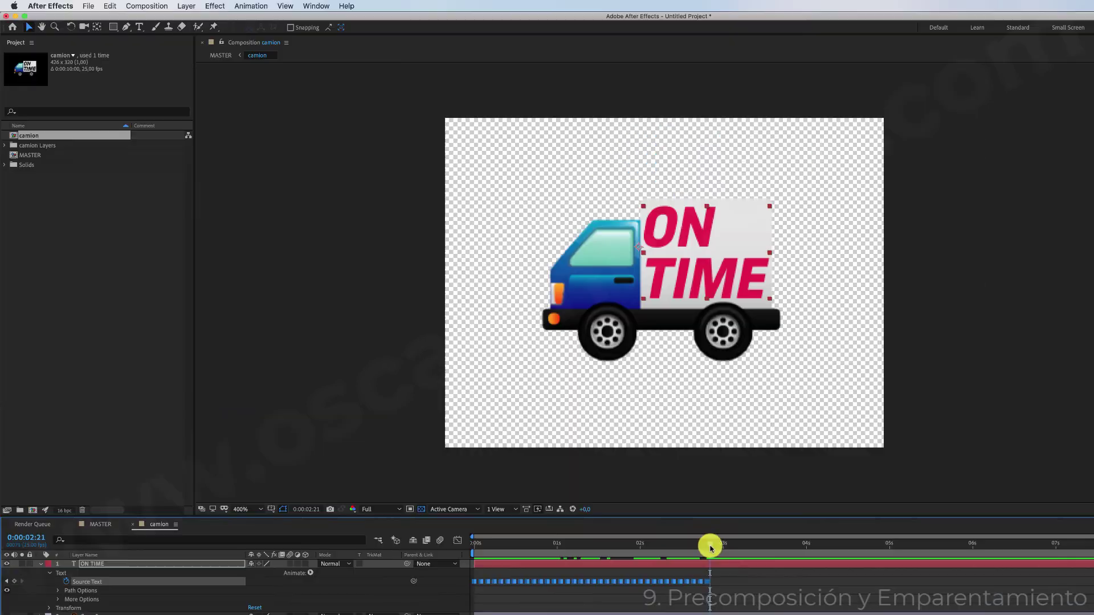
key(Page_Down)
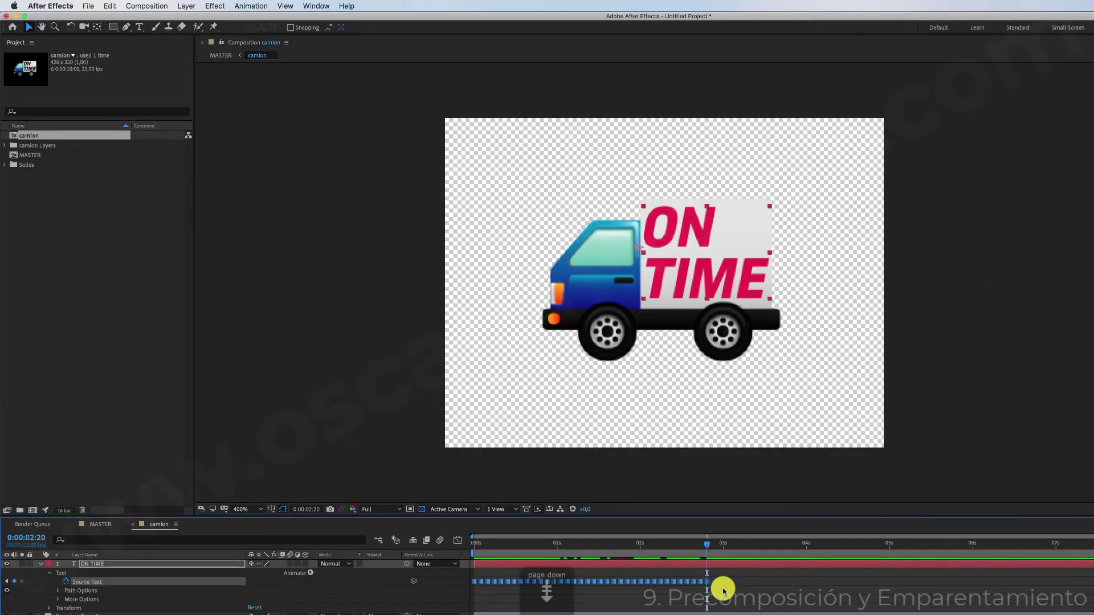
key(super+v)
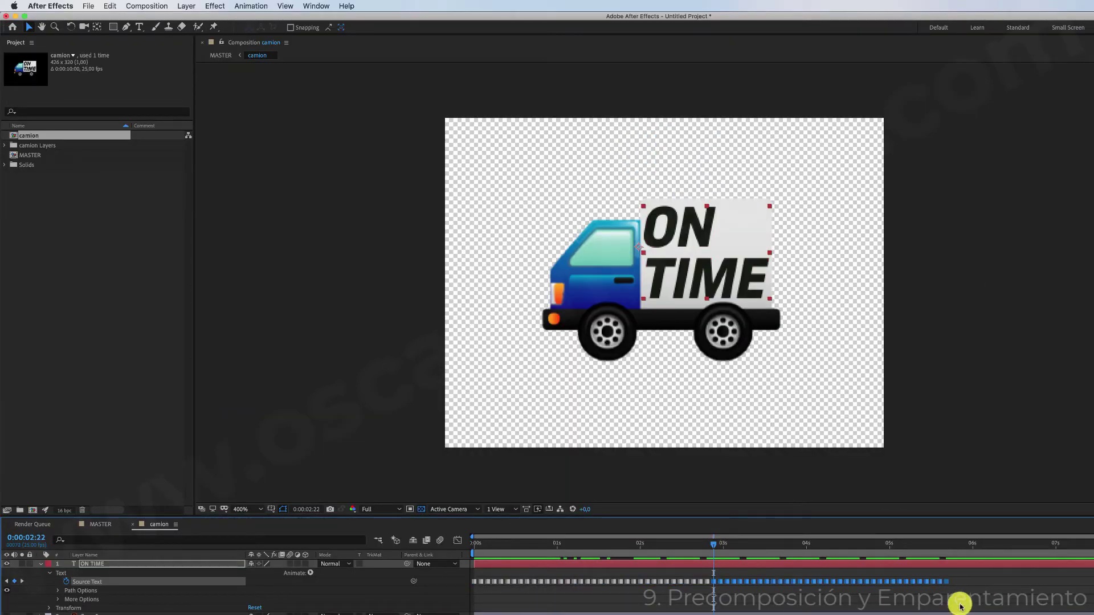
- Select the whole extended run of Source Text keyframes and paste another copy just after 0:00:05:18
drag(963, 593, 465, 576)
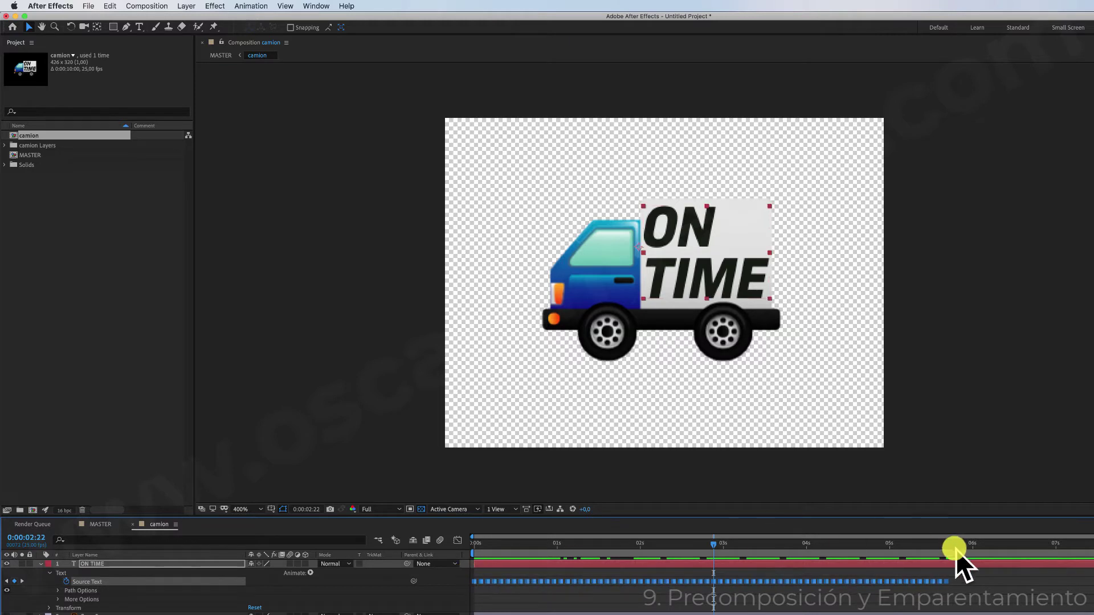
drag(960, 546, 946, 549)
key(Page_Down)
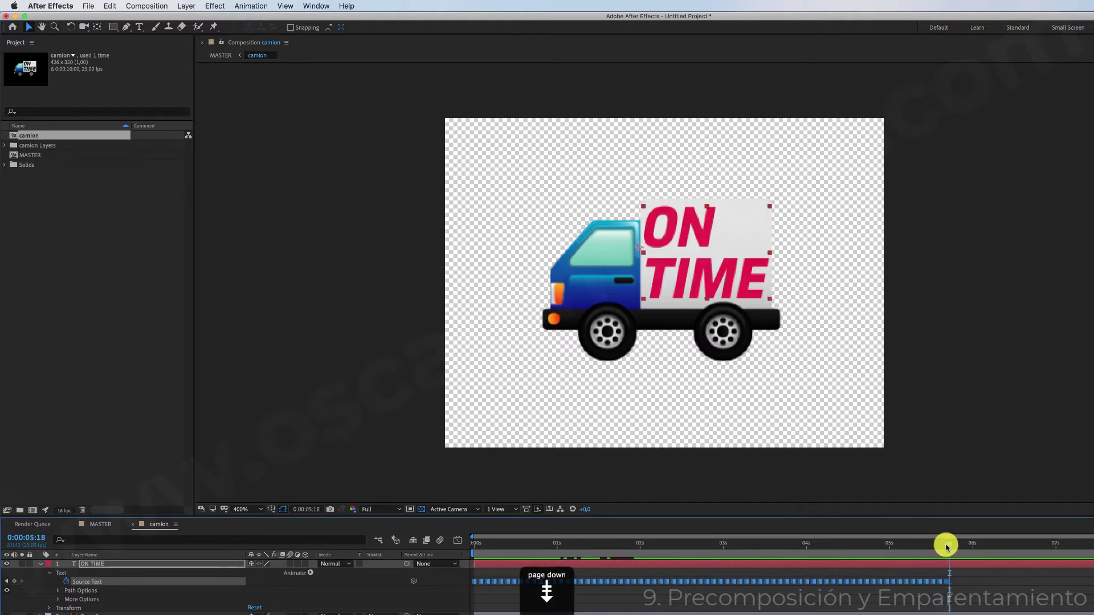
key(super+v)
- Play back the camion precomposition and MASTER from the start to check the flickering ON TIME lettering
key(Home)
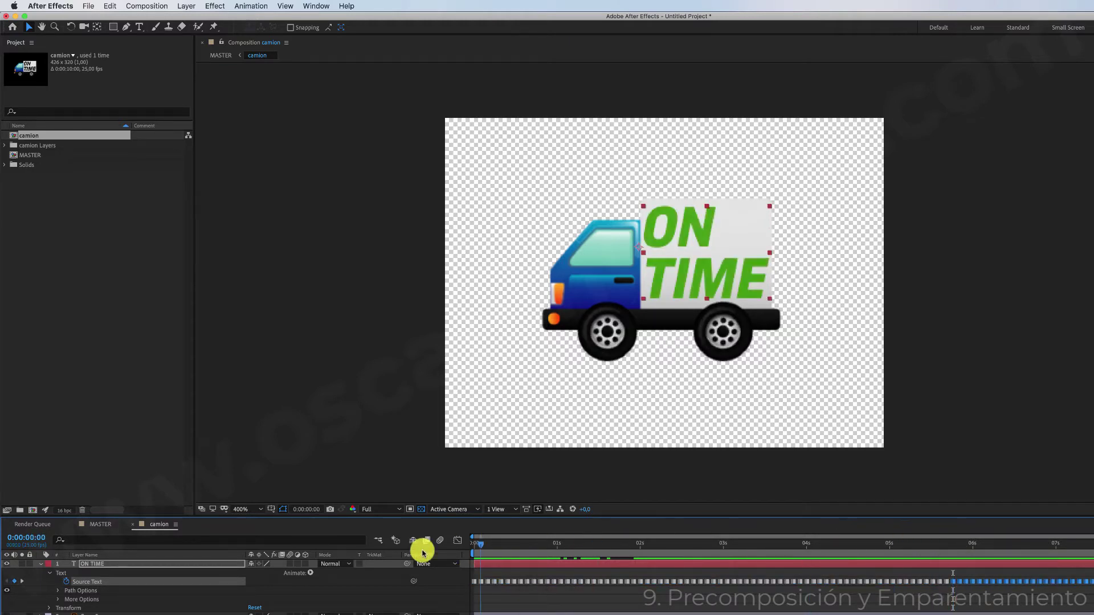
key(space)
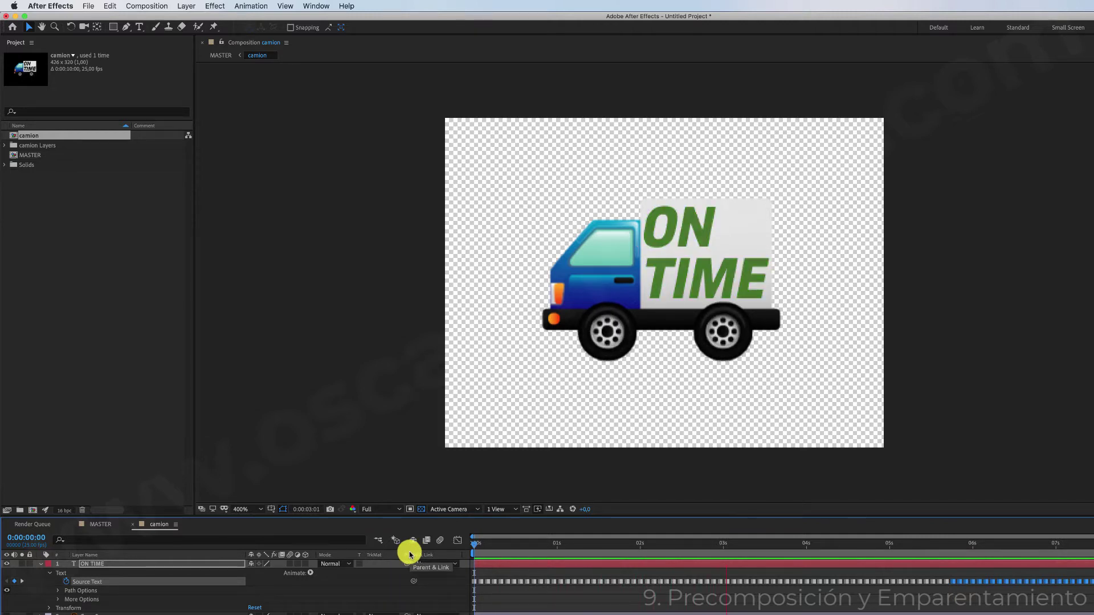
key(space)
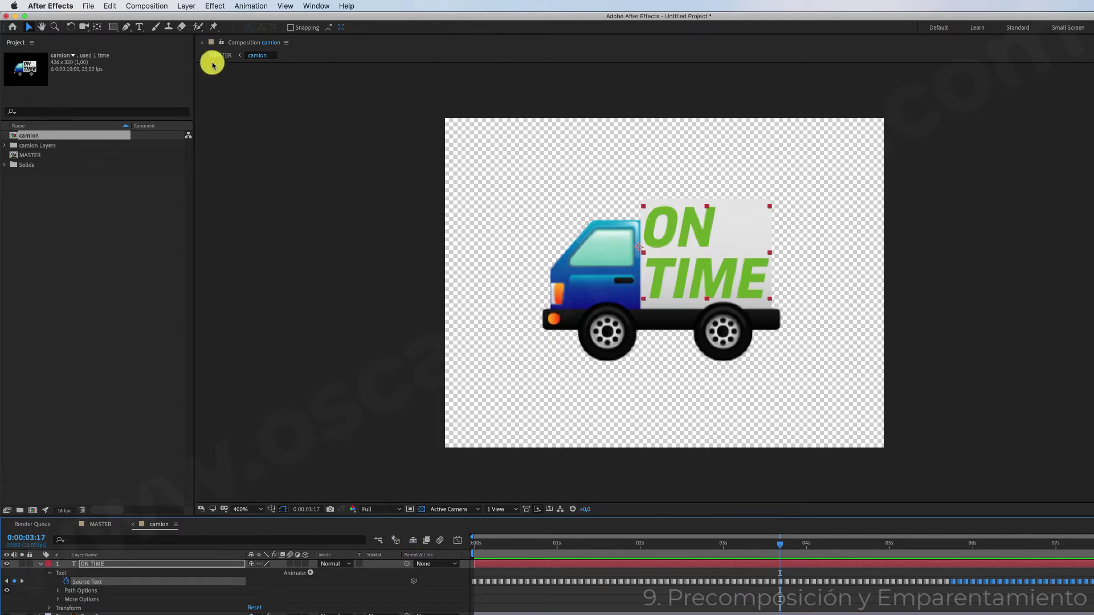
click(219, 56)
key(Home)
key(space)
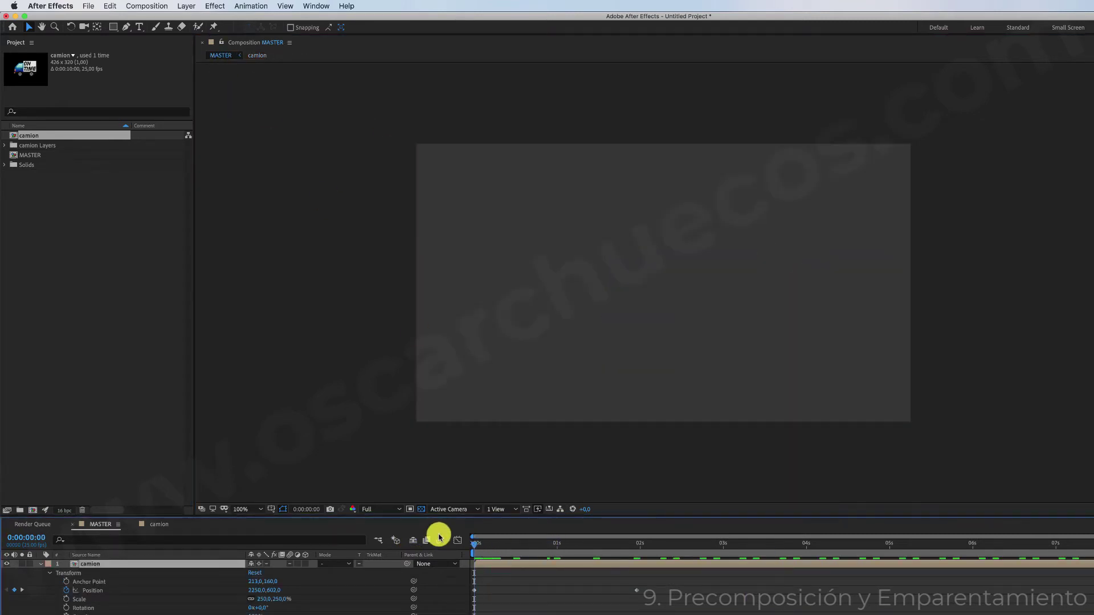
key(space)
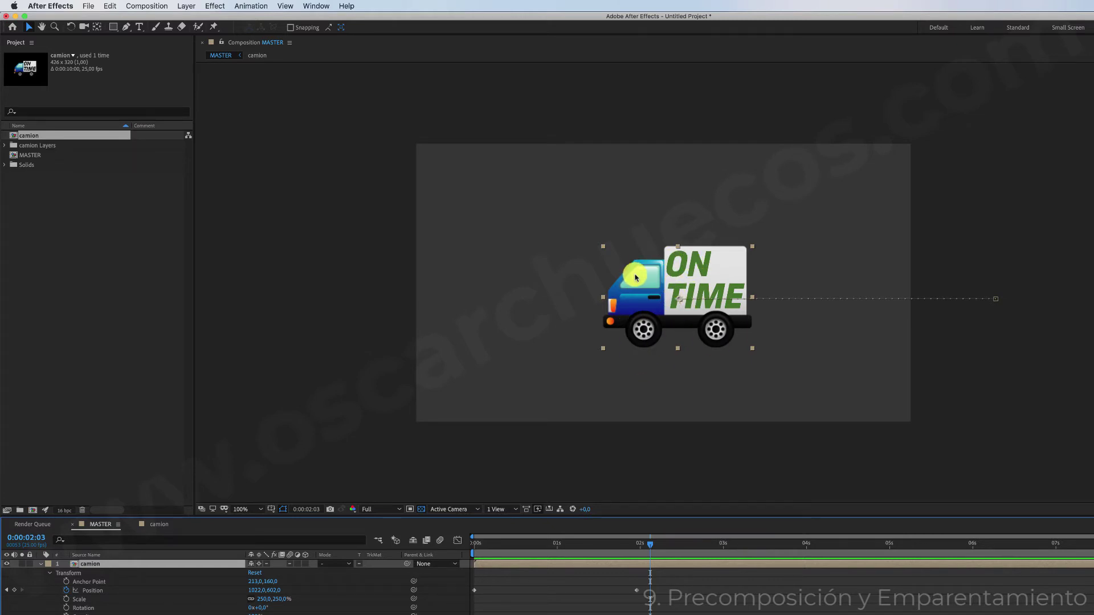
- Compare the truck at 0:00:01:24 in MASTER with the camion precomposition, scrubbing the latter back to 0:00:00:00
mouse_move(650, 546)
mouse_down()
mouse_move(576, 538)
mouse_move(635, 546)
mouse_up()
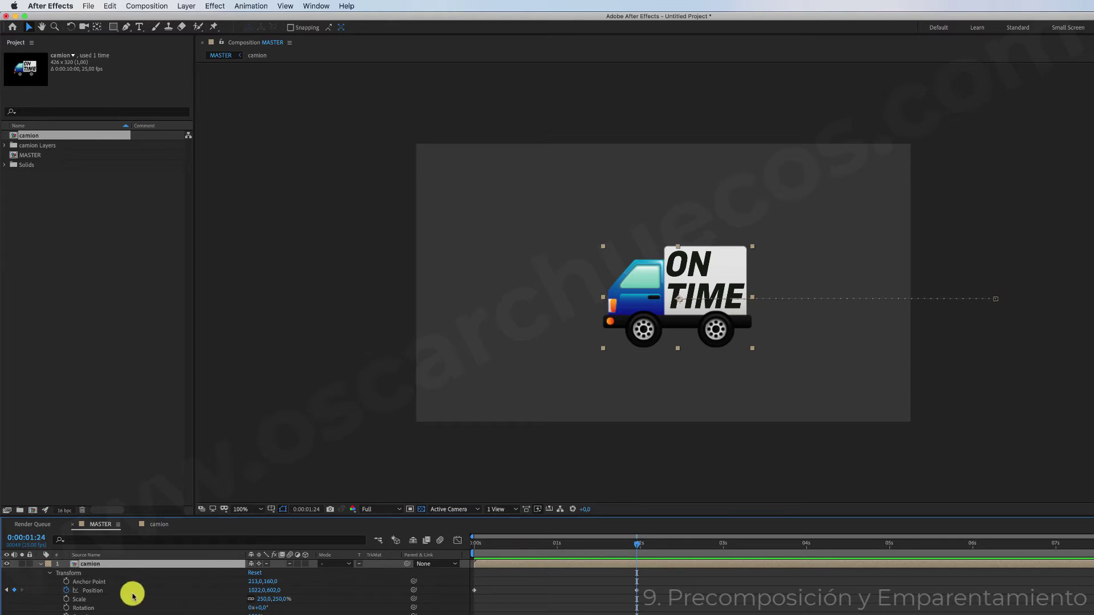
click(93, 594)
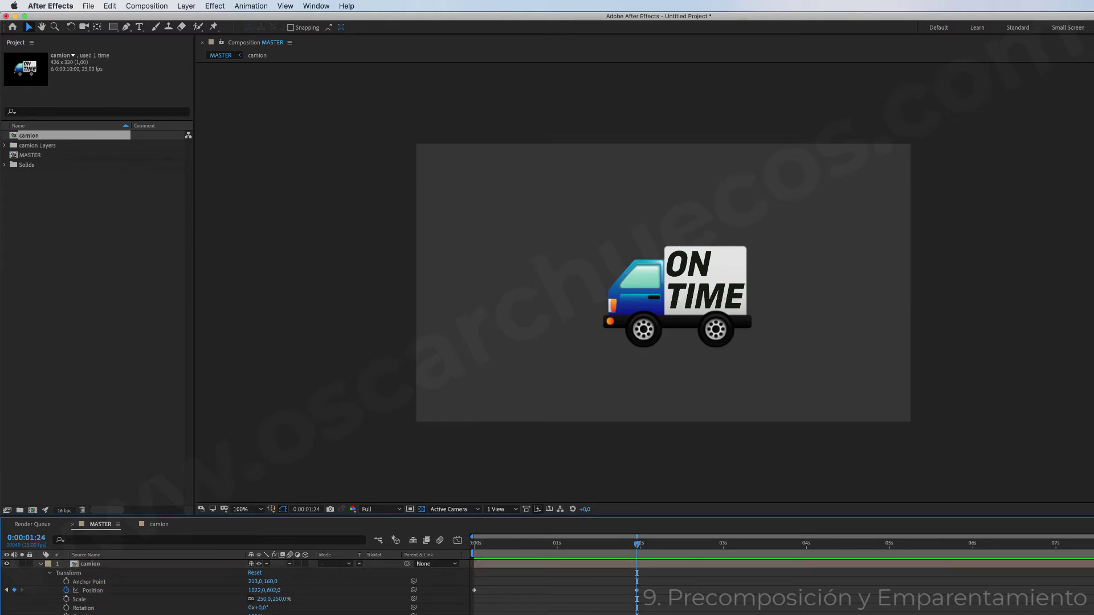
click(91, 566)
double_click(91, 567)
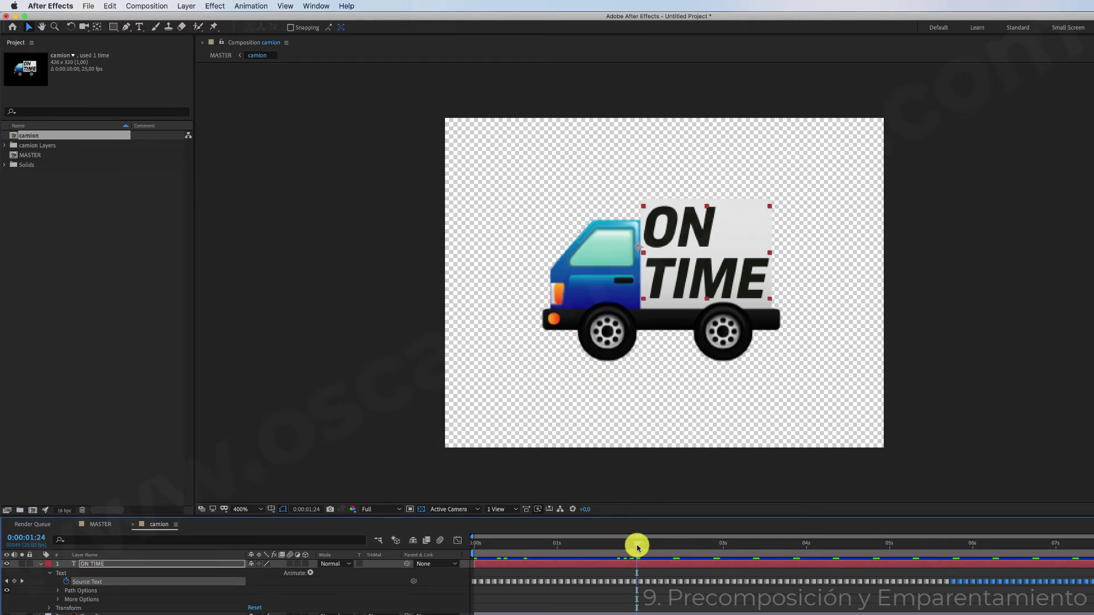
drag(637, 548, 630, 549)
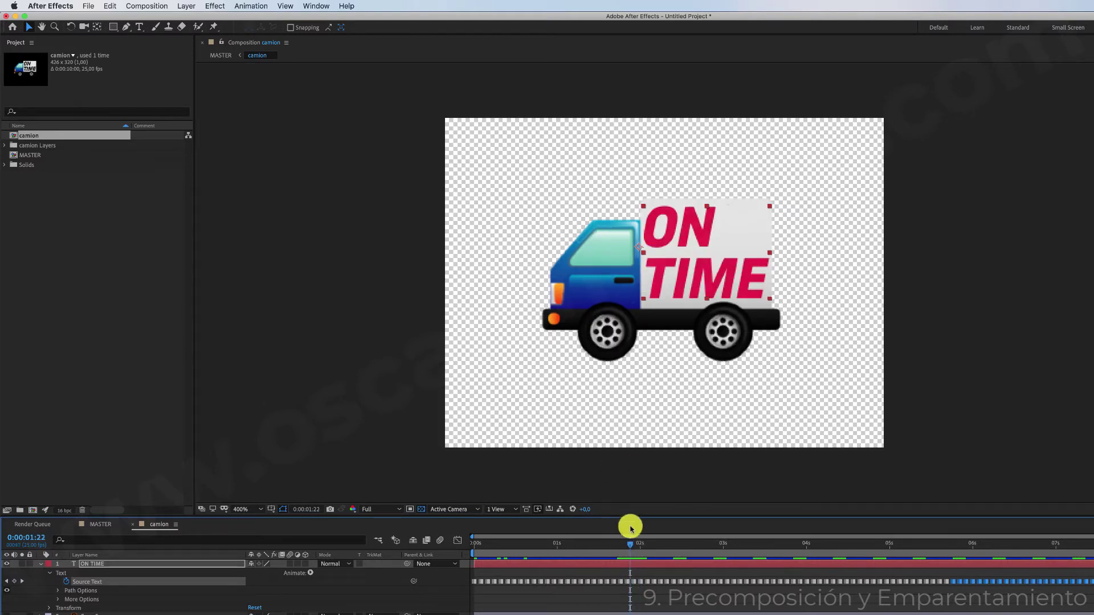
drag(625, 544, 467, 559)
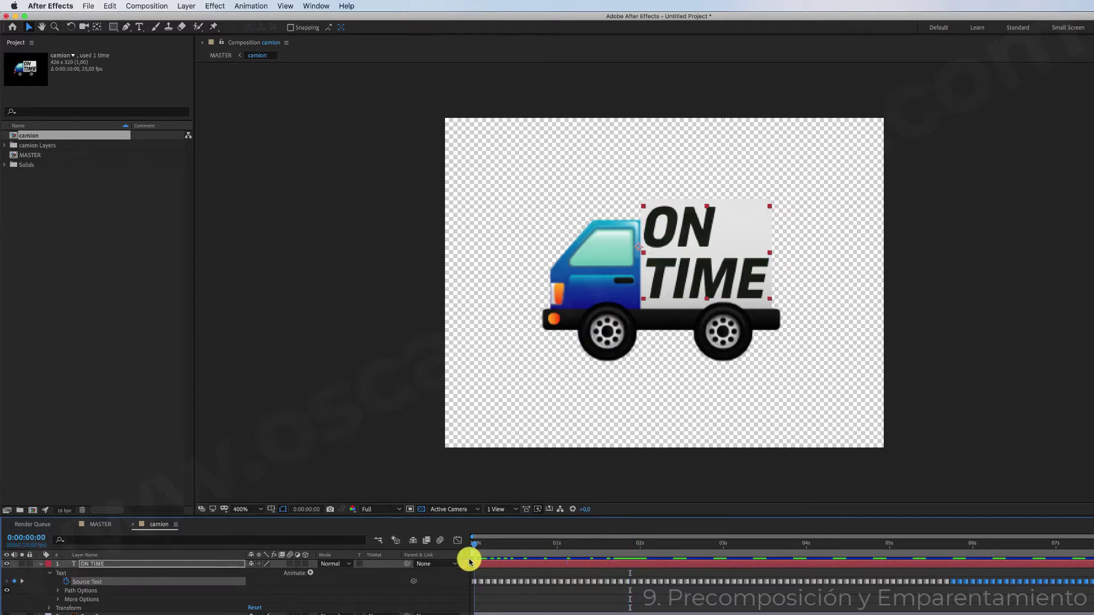
- Play MASTER from 0:00:00:00 to review the truck's movement and park the playhead at 0:00:01:24
click(220, 54)
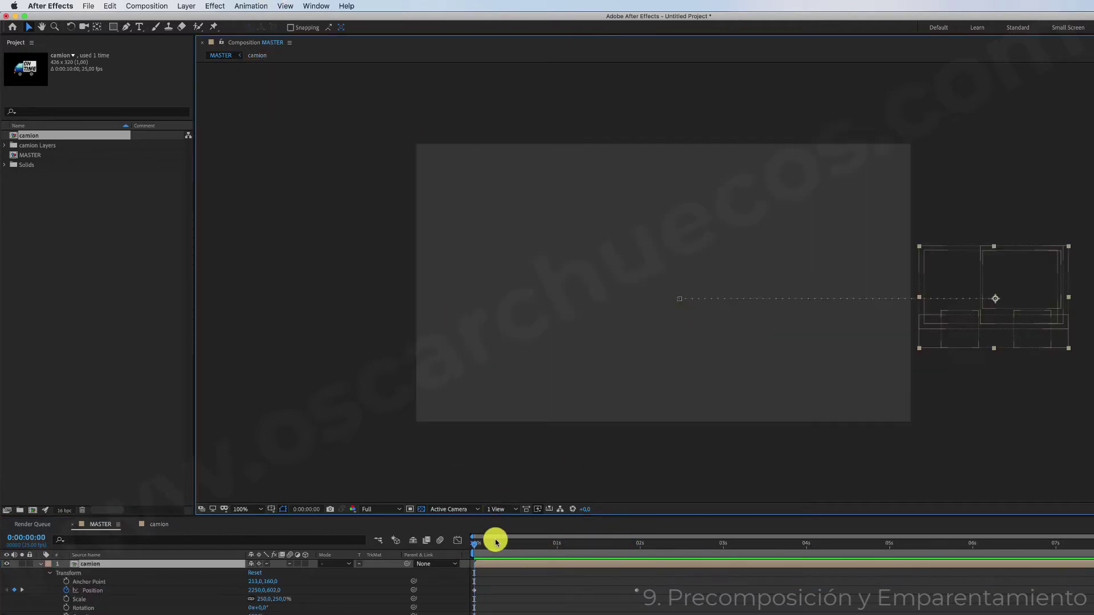
key(space)
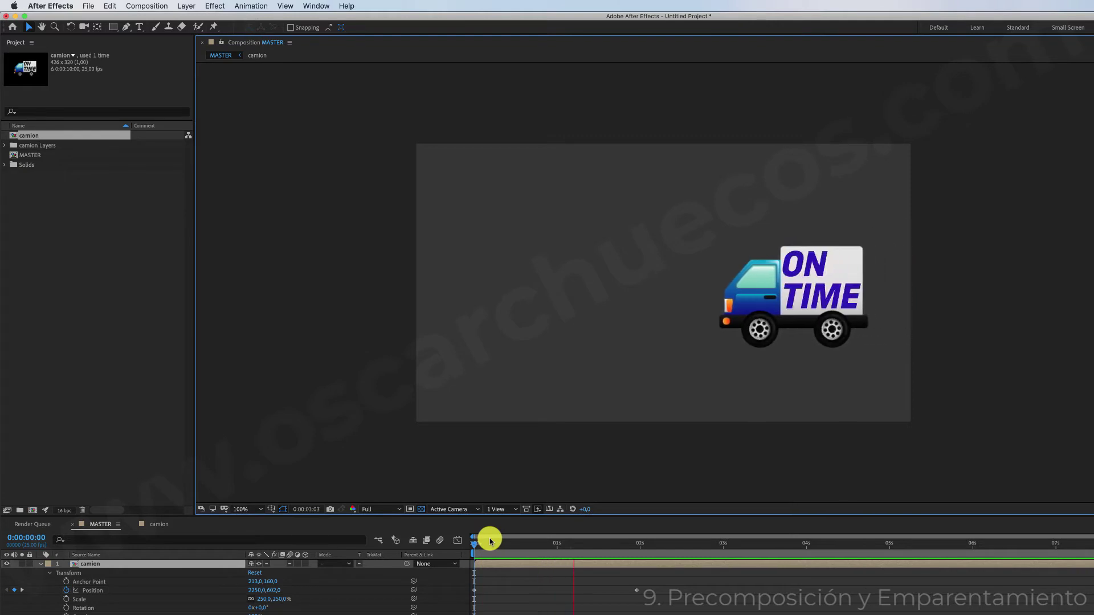
key(space)
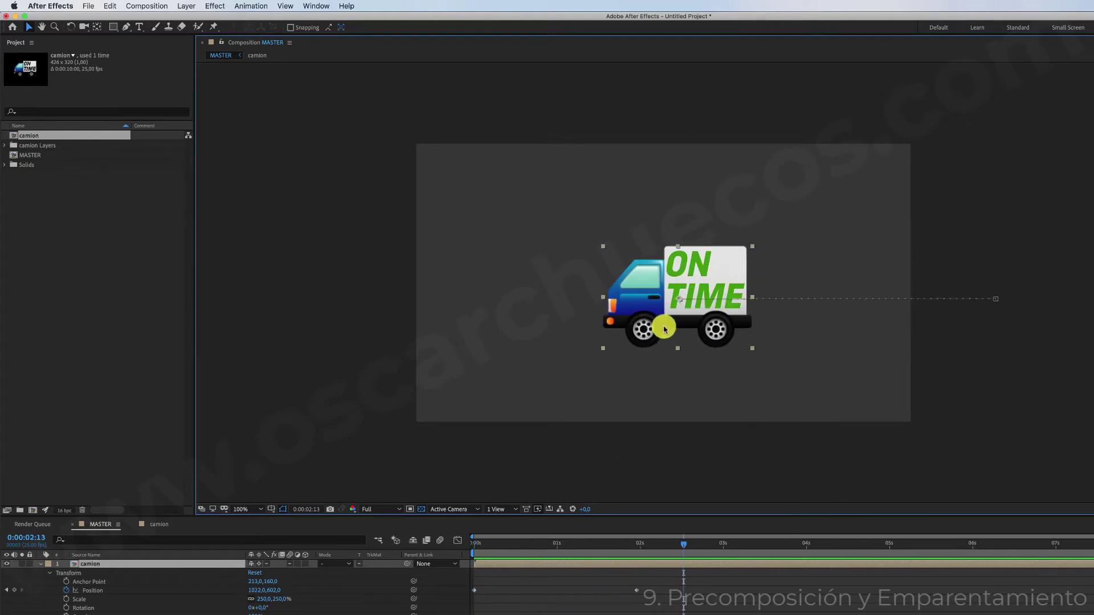
drag(680, 543, 637, 547)
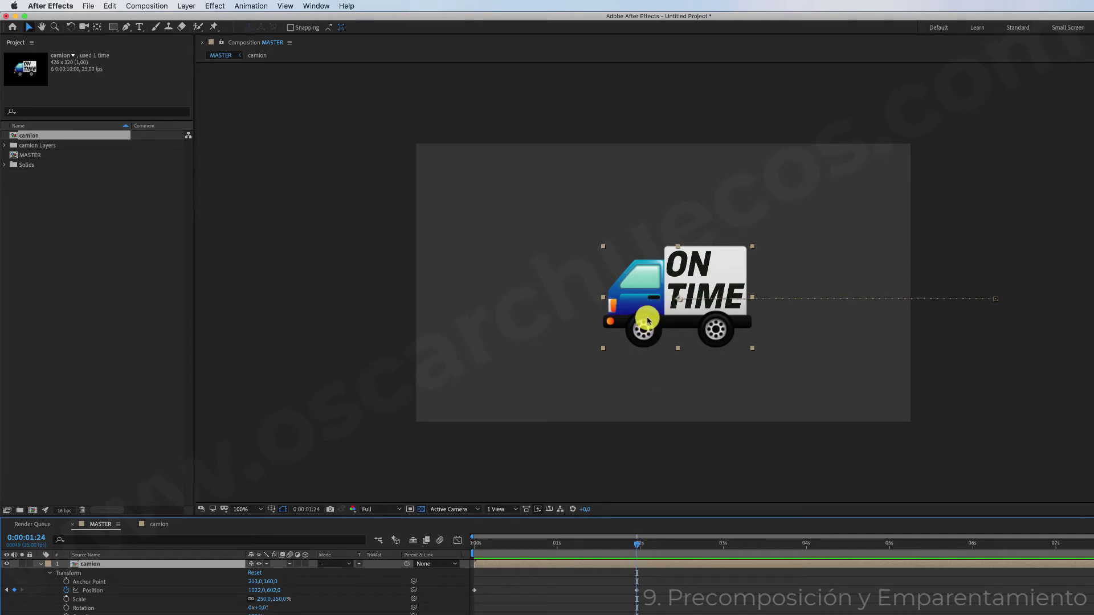
- Open the camion precomposition, select the caja layer and undo the parenting of ON TIME to it
double_click(118, 564)
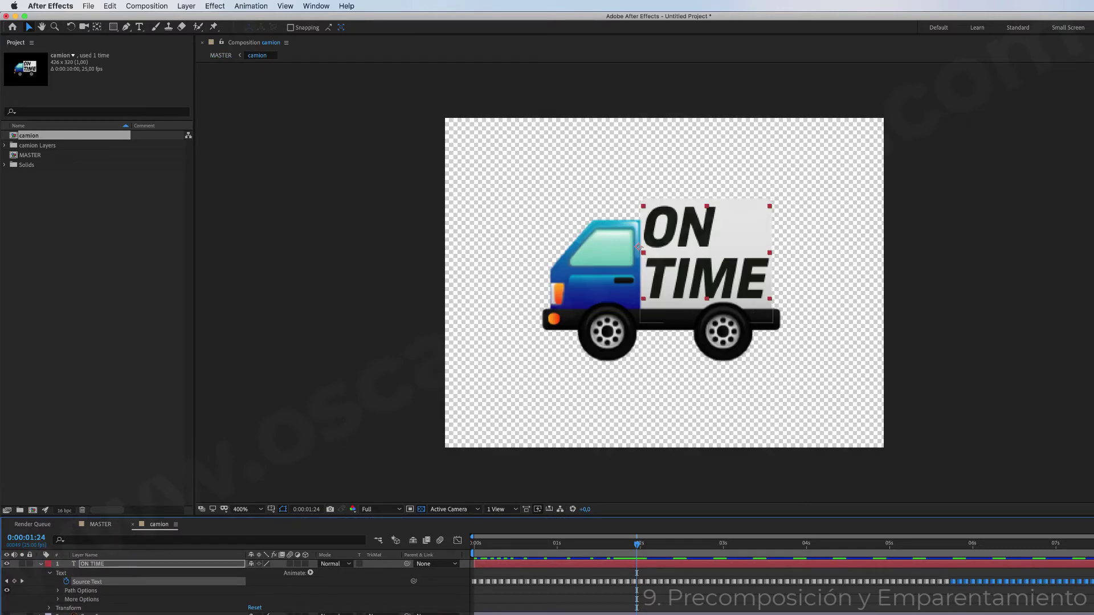
click(739, 235)
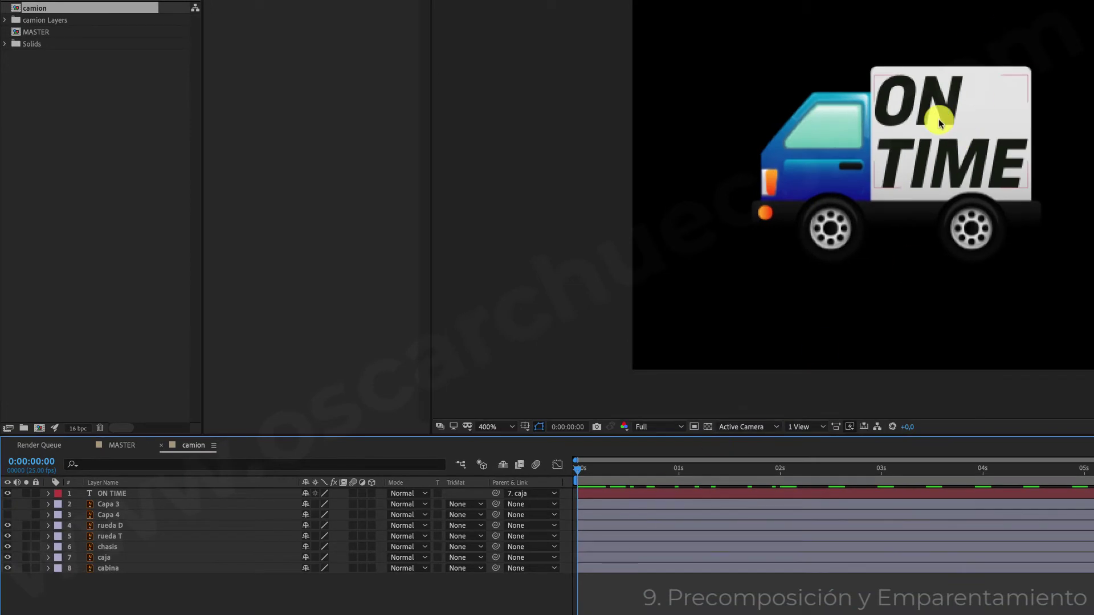
click(122, 557)
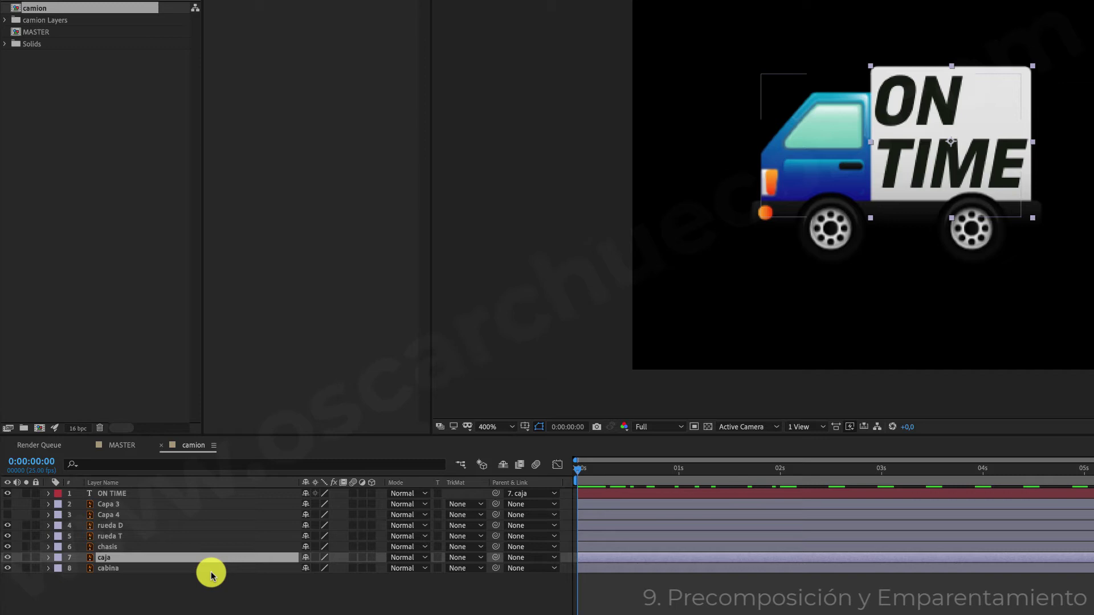
click(115, 560)
key(ctrl+z)
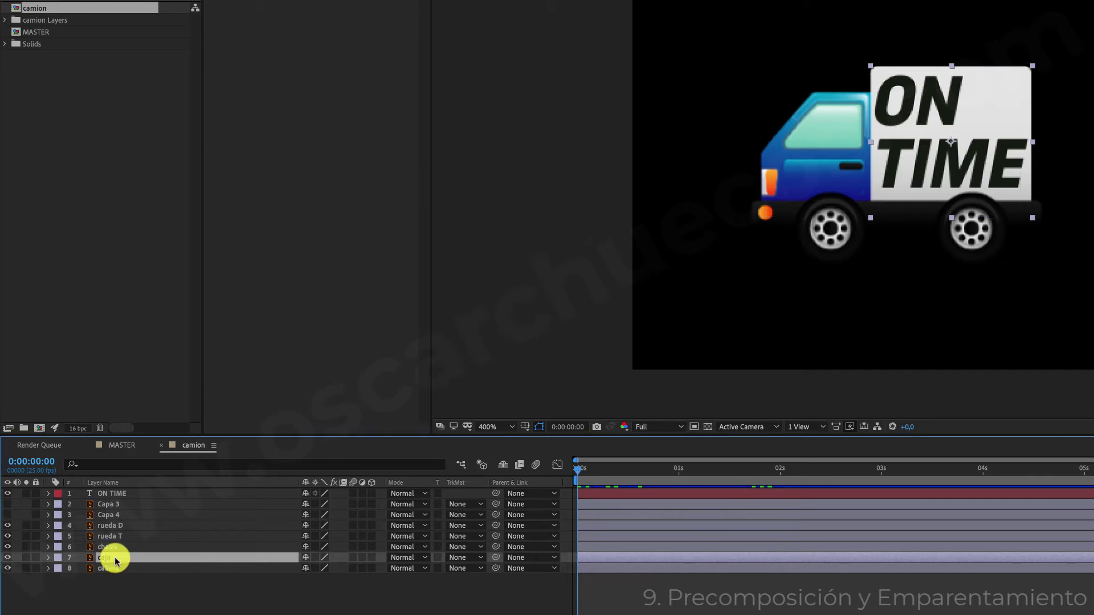
- Start Position keyframes on the caja layer at 0:00:00:00 and set its position to 257,4,130,0 at 0:00:00:02
key(p)
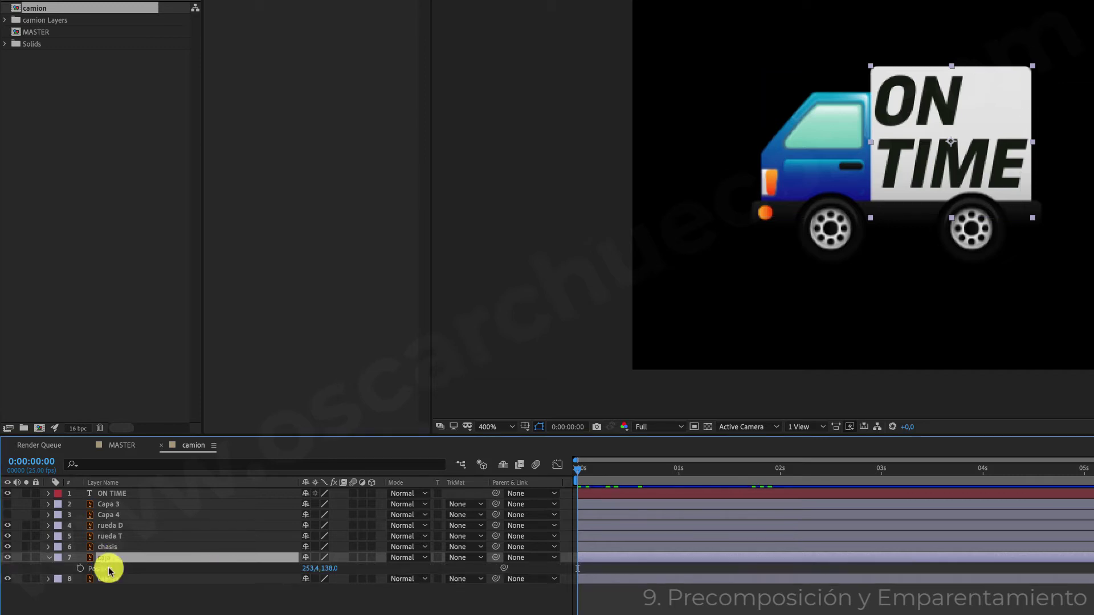
click(80, 568)
key(Page_Down)
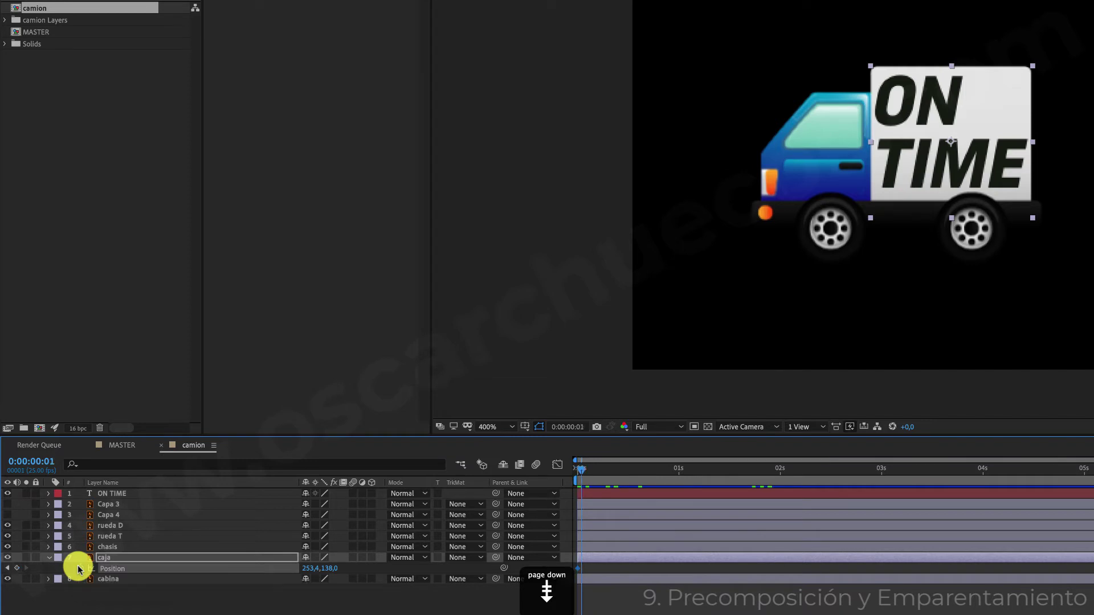
key(Page_Down)
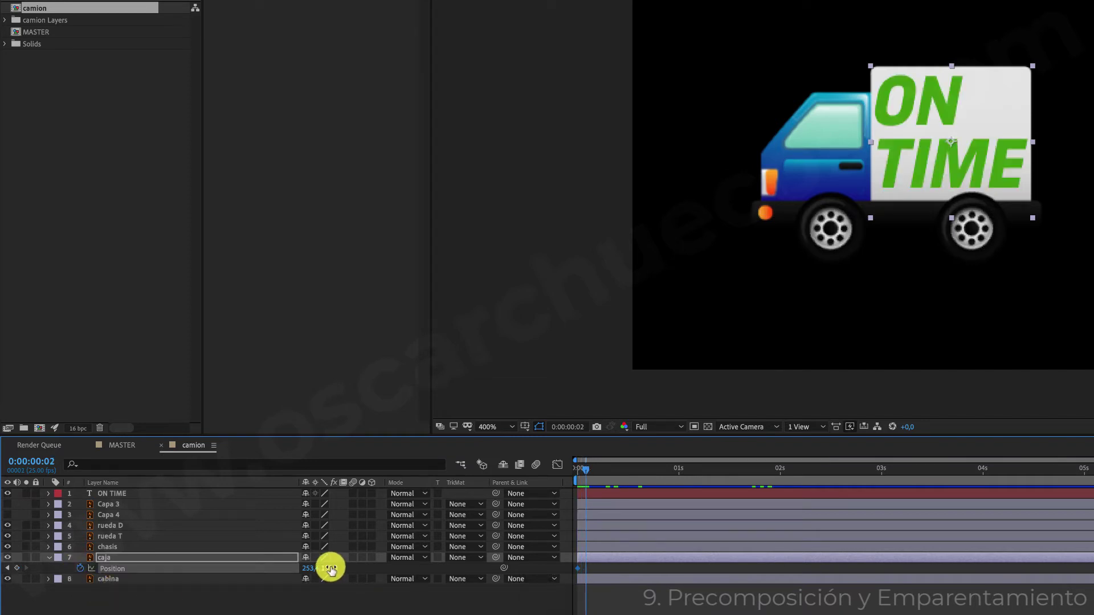
drag(331, 570, 312, 567)
- At 0:00:00:04, nudge the caja layer sideways toward the cabin to position 250,4,130,0
key(Page_Down)
key(Page_Down)
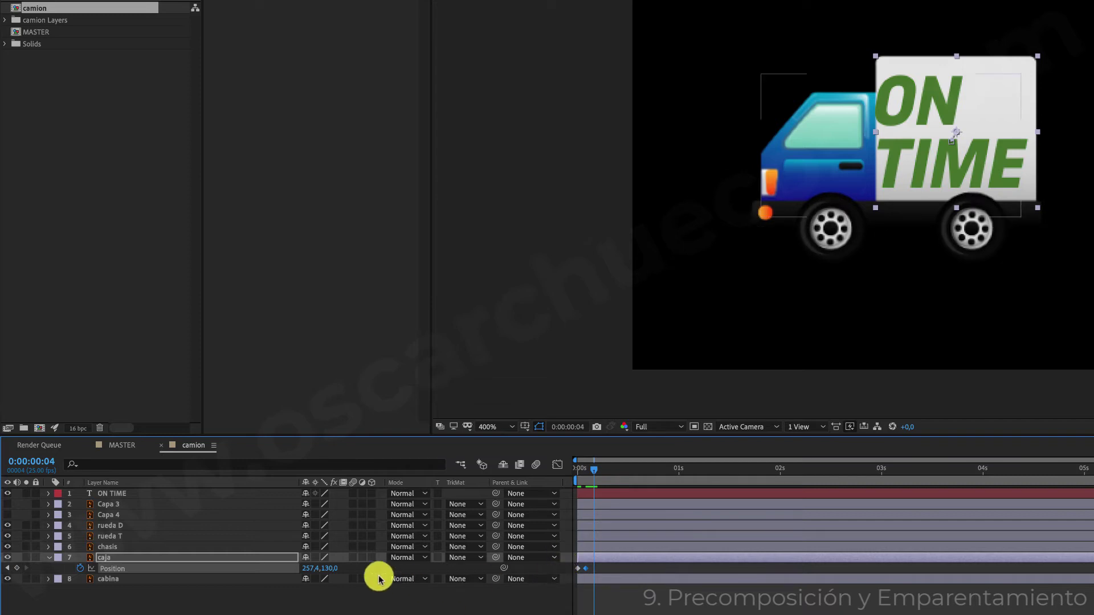
click(989, 157)
key(Left)
key(Left)
key(Left)
key(Left)
key(Left)
key(Left)
key(Left)
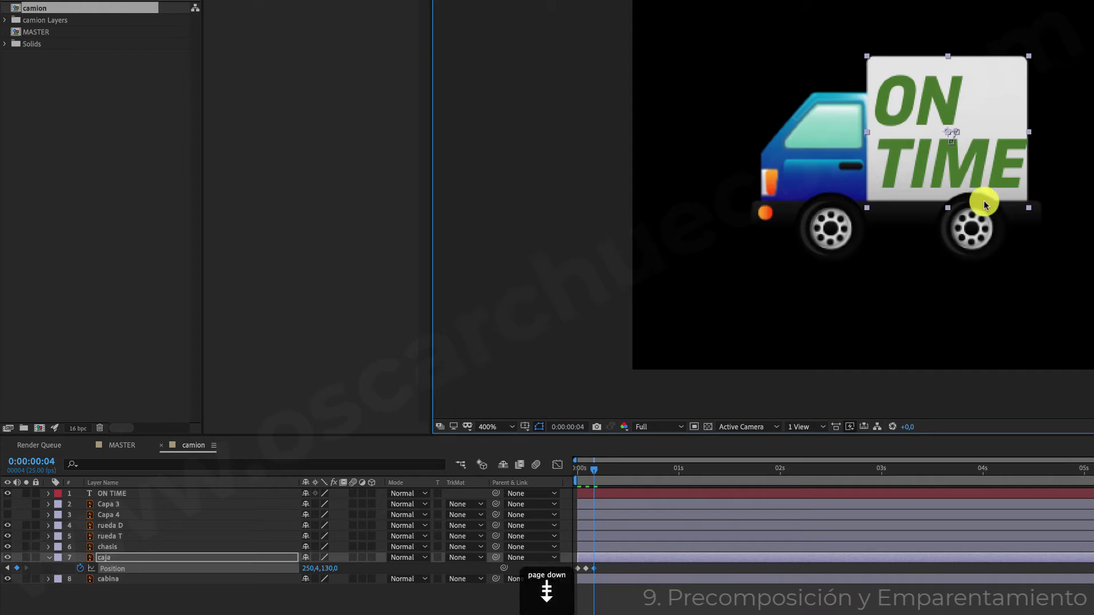
- At 0:00:00:06, nudge the caja layer down and away from the cabin to position 259,9,136,5
key(Page_Down)
key(Page_Down)
key(Down)
key(Down)
key(Down)
key(Down)
key(Down)
key(Down)
key(Right)
key(Right)
key(Right)
key(Right)
key(Right)
key(Right)
key(Down)
key(Down)
key(Down)
key(Down)
key(Down)
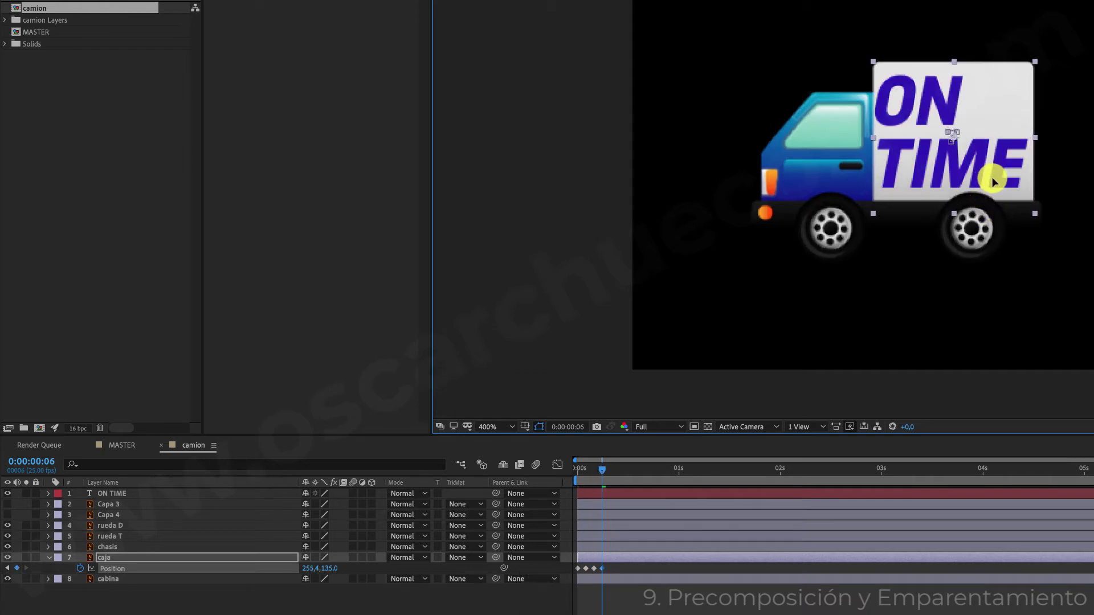
key(Right)
key(Right)
key(Right)
key(Right)
key(Right)
key(Right)
key(Right)
key(Right)
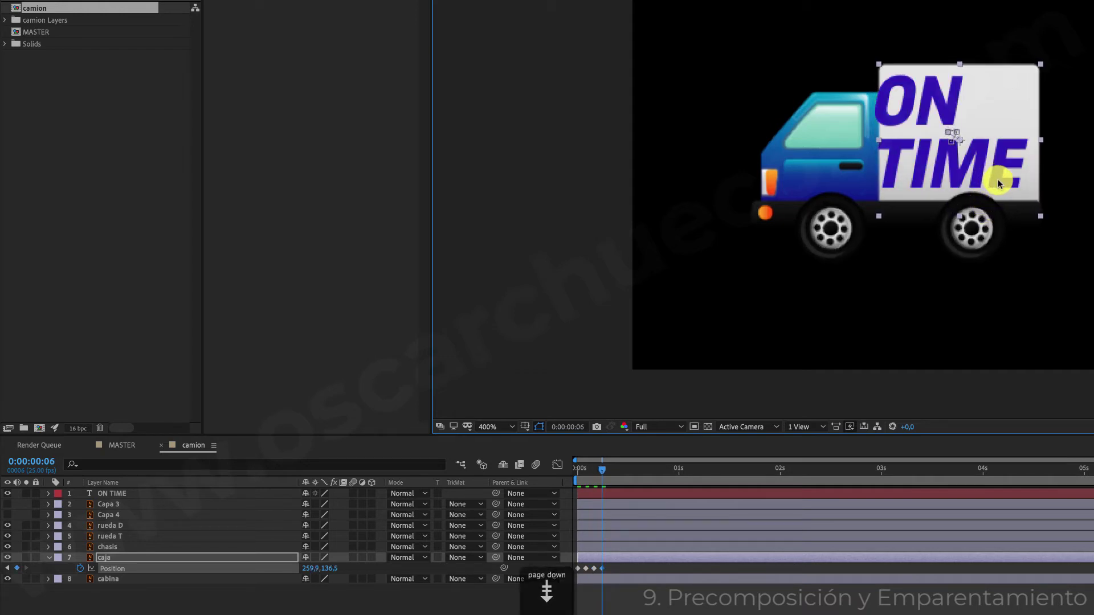
- Copy caja's first Position keyframe to 0:00:00:08 so the box returns to 253,4,138,0
key(Page_Down)
key(Page_Down)
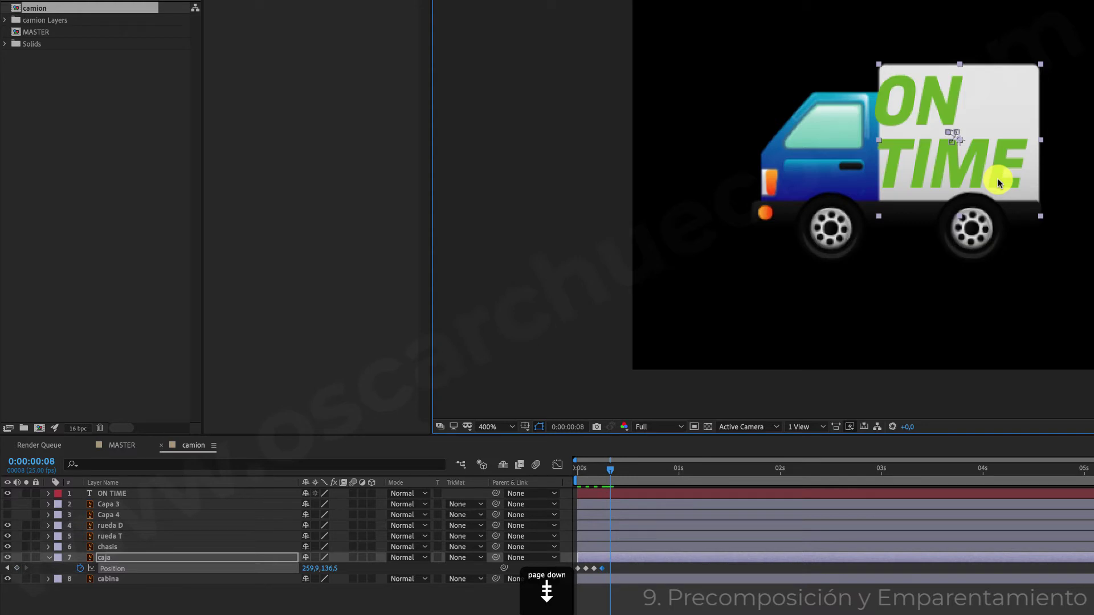
click(578, 569)
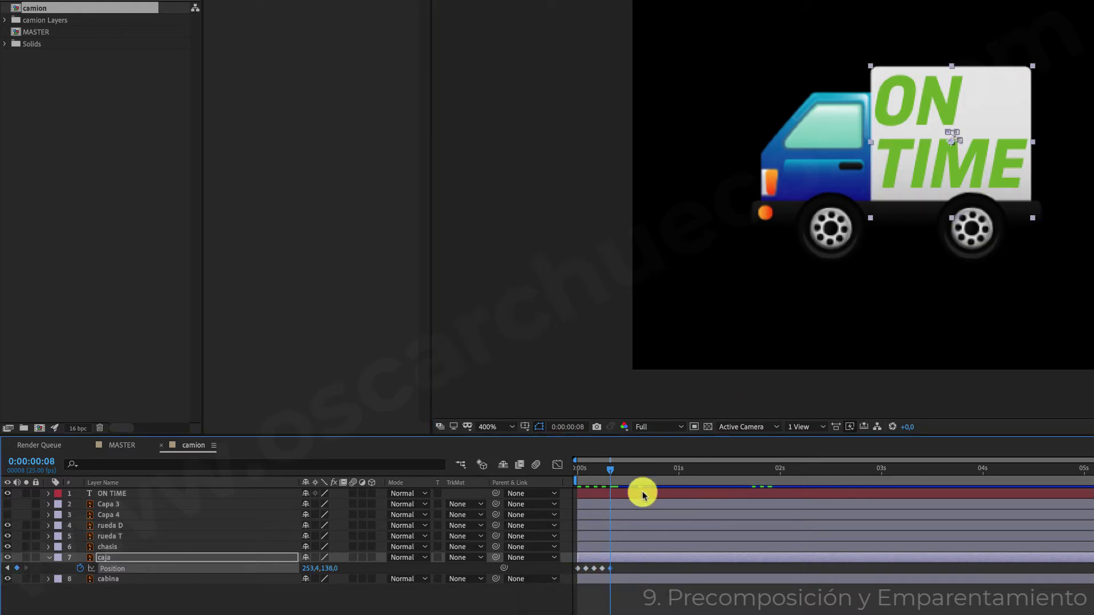
- Play the camion precomposition from the start to review the shaking cargo box
drag(610, 470, 557, 470)
key(space)
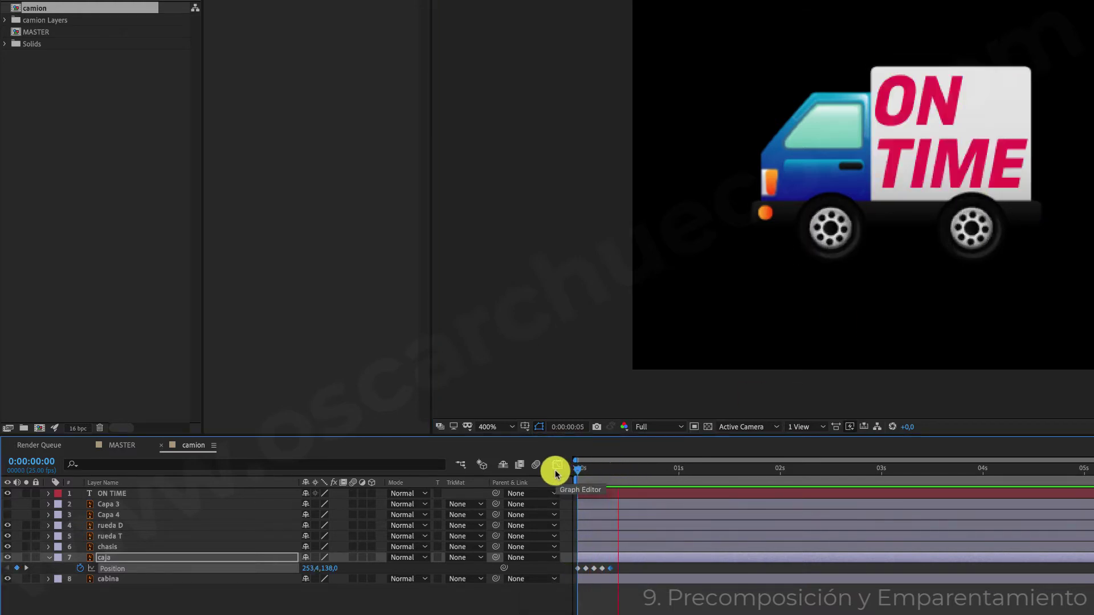
key(space)
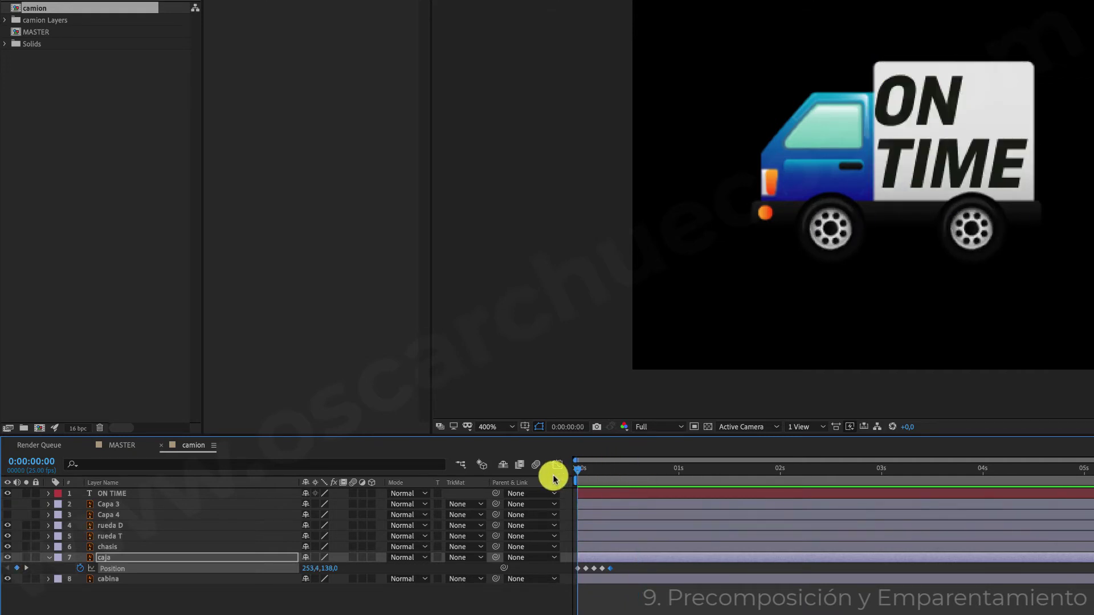
- Repeat the caja shake by copying growing sets of its Position keyframes and pasting them from 0:00:00:08 onward, ending with a paste at 0:00:06:10
drag(578, 471, 610, 470)
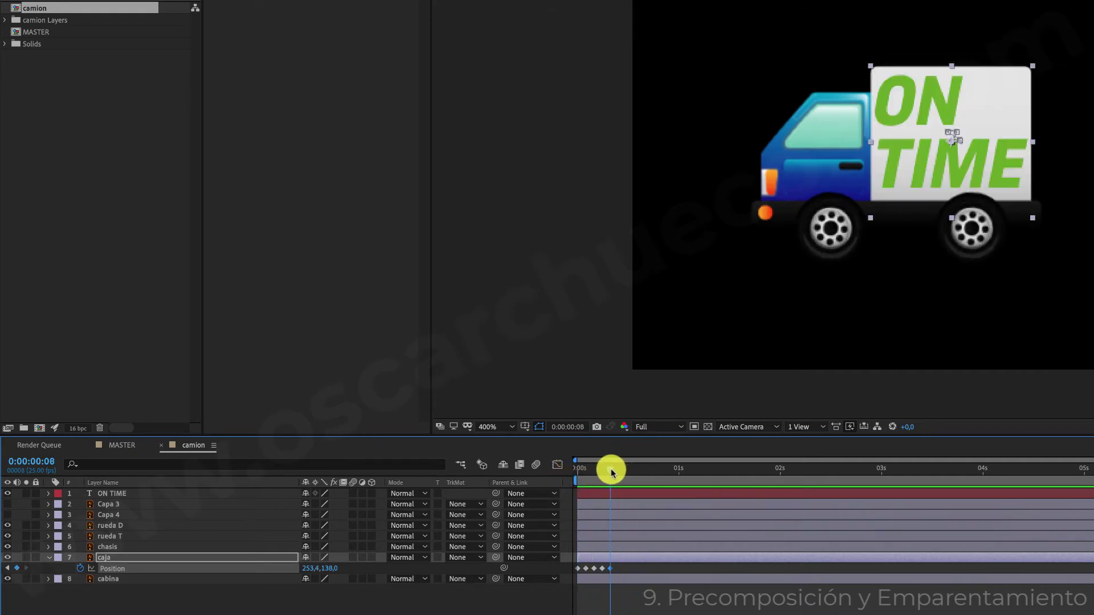
drag(620, 566, 561, 570)
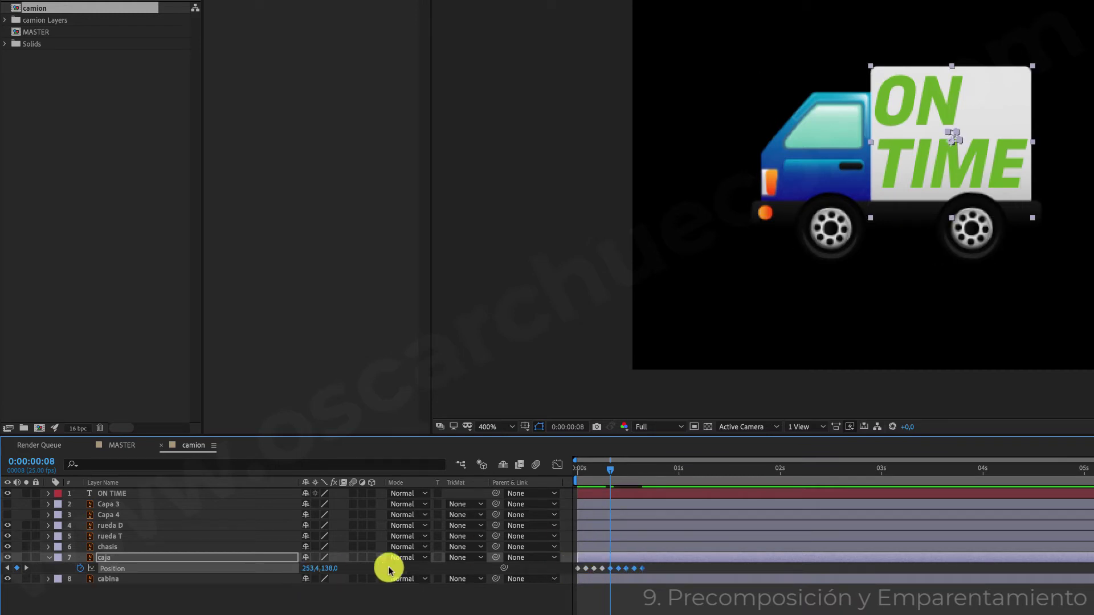
drag(562, 567, 654, 572)
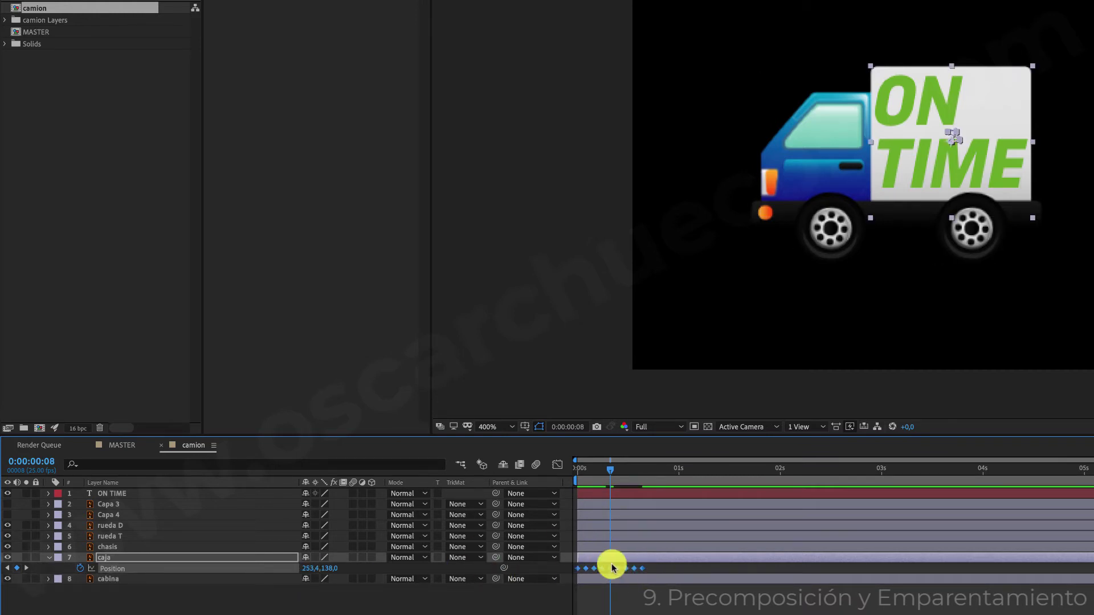
drag(617, 473, 835, 481)
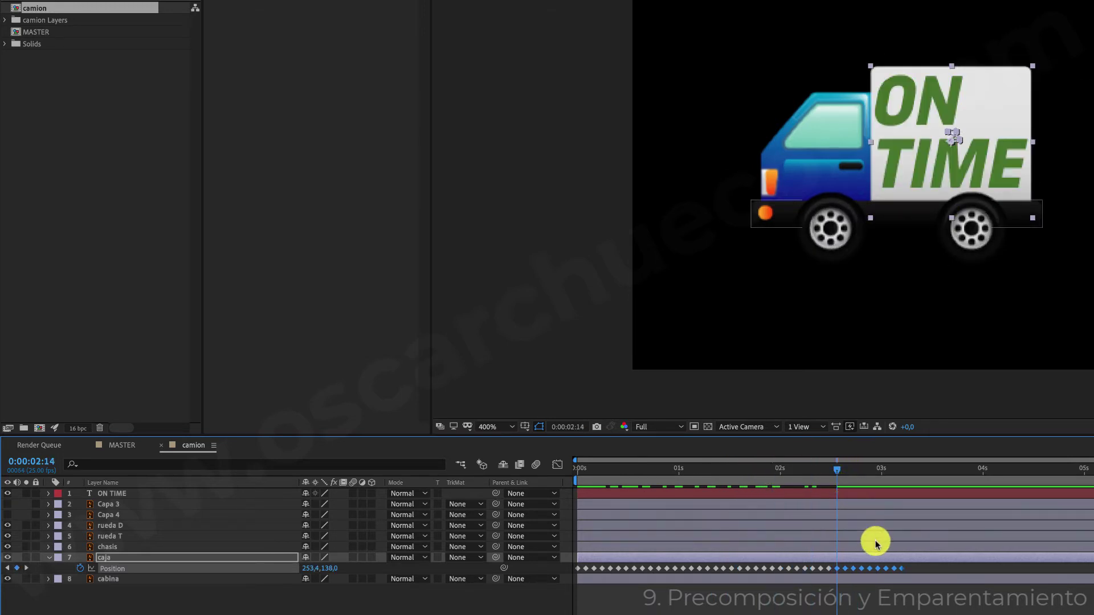
drag(911, 566, 526, 568)
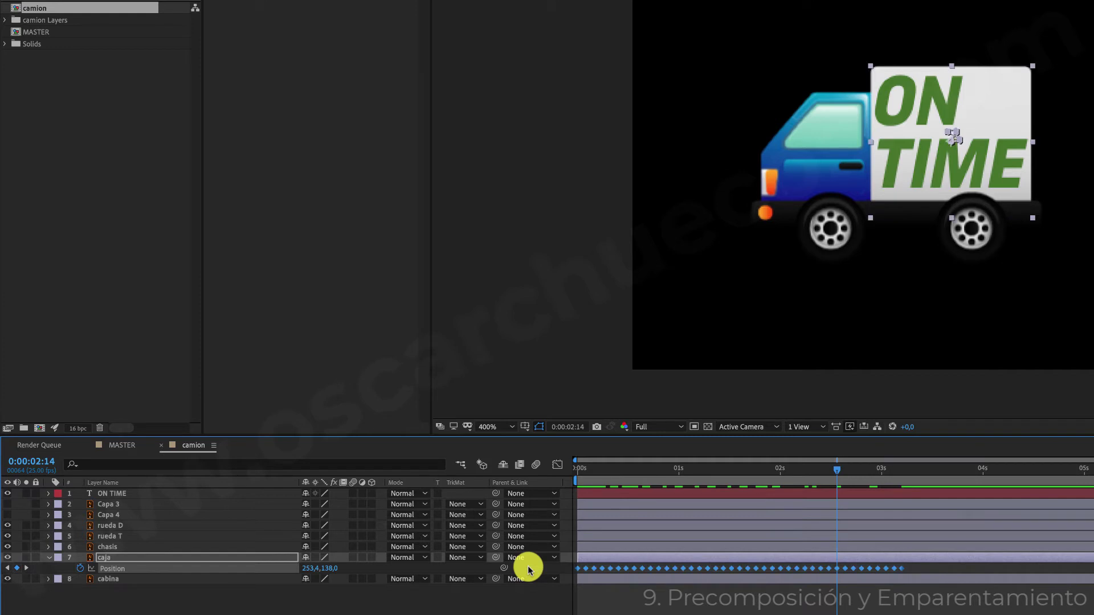
drag(837, 469, 898, 470)
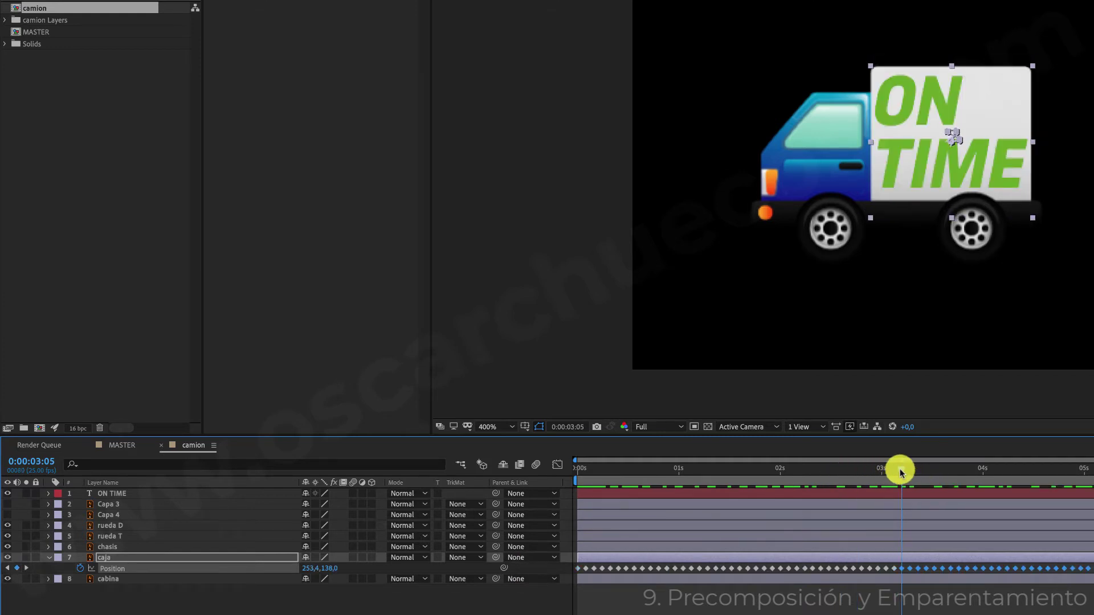
key(ctrl+v)
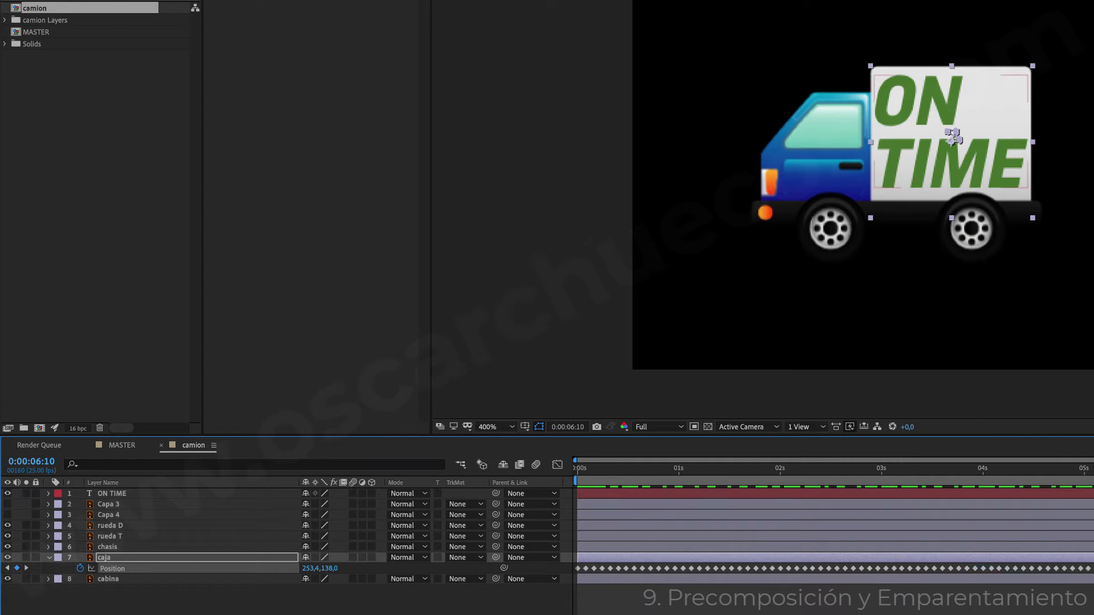
- Play the extended box shake in the camion precomposition and return the playhead to 0:00:00:00
drag(630, 471, 542, 471)
click(635, 587)
key(space)
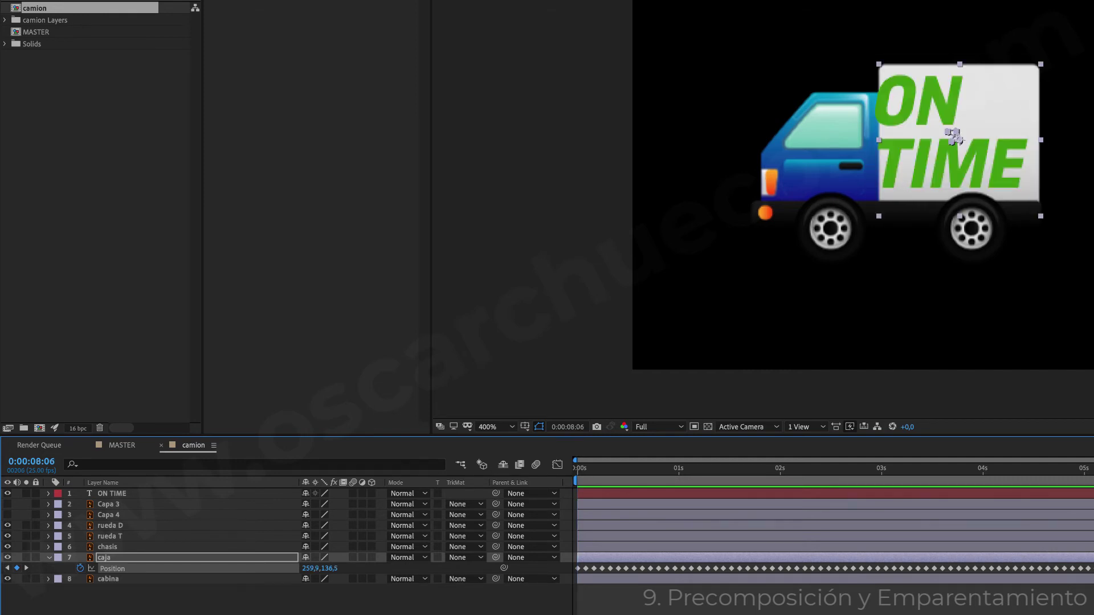
click(625, 493)
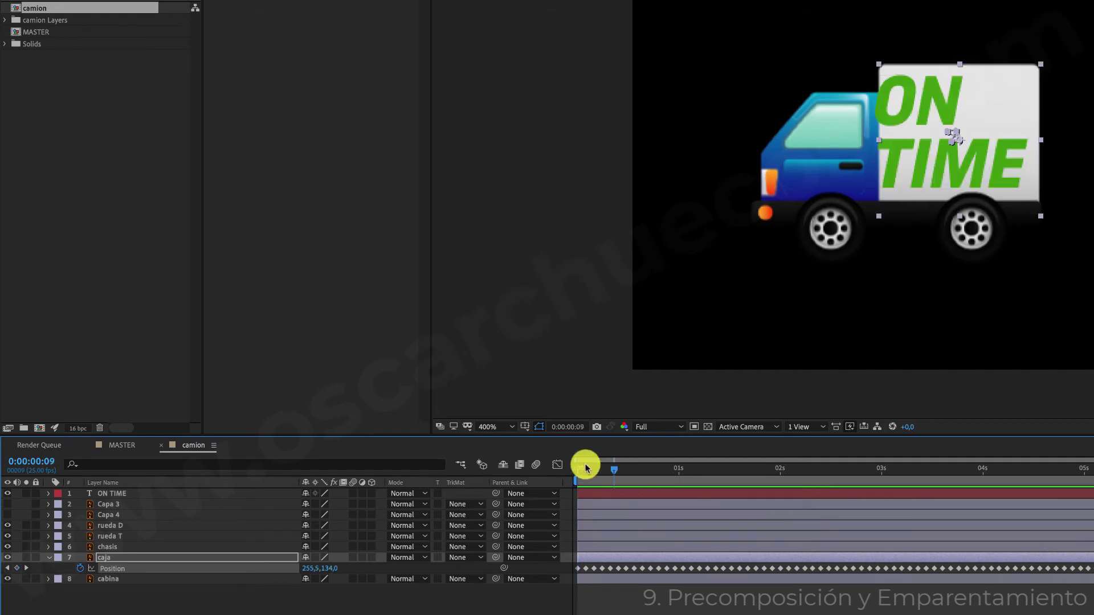
click(577, 468)
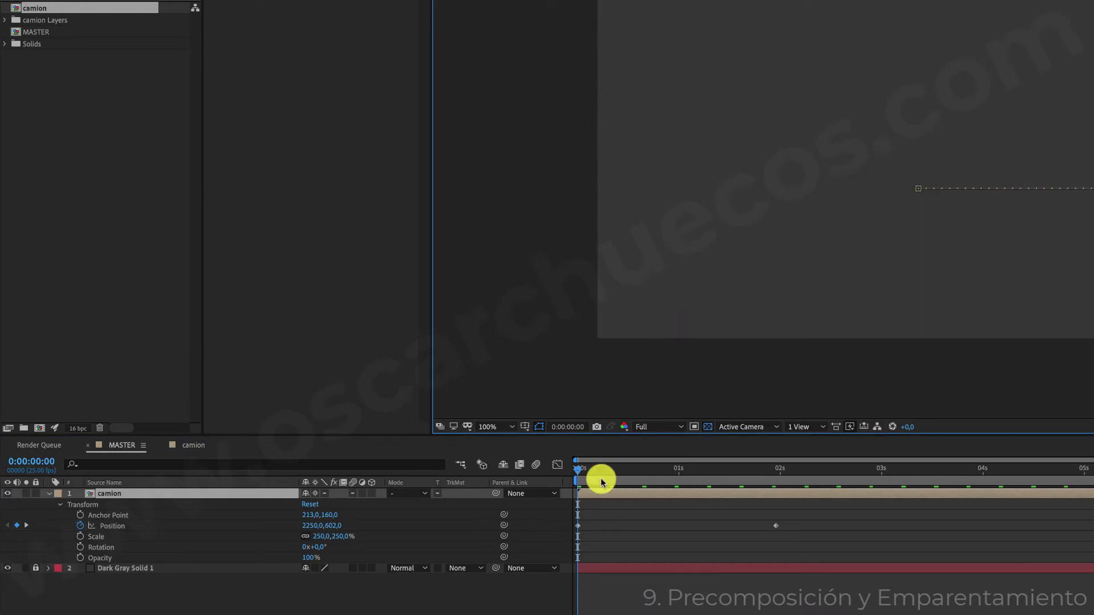
- Play MASTER to compare the shaking box with the ON TIME lettering, and return the playhead to 0:00:00:00
click(574, 469)
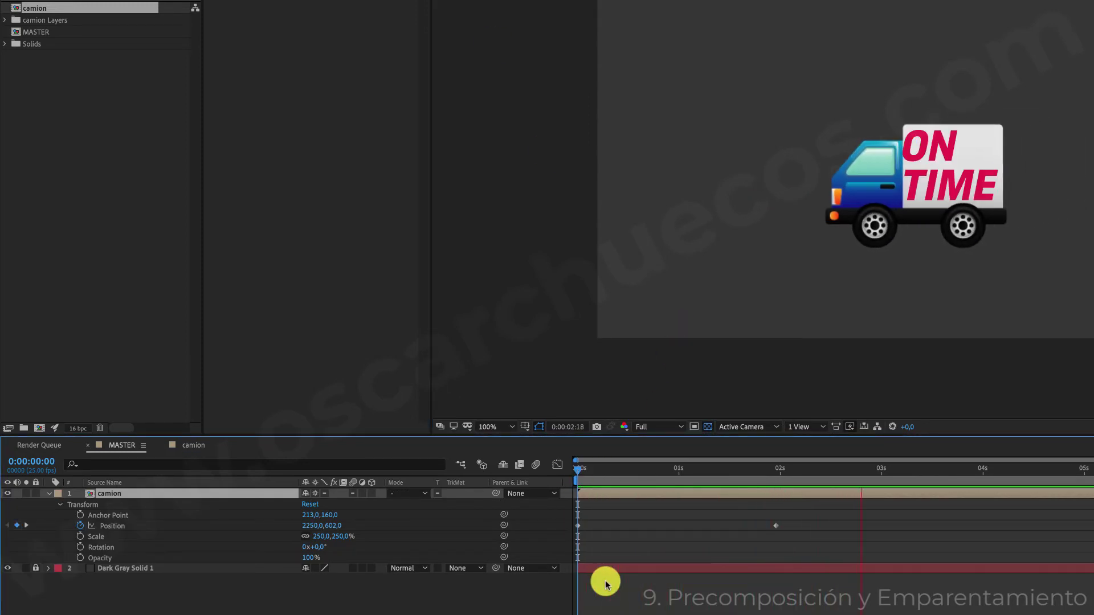
click(606, 584)
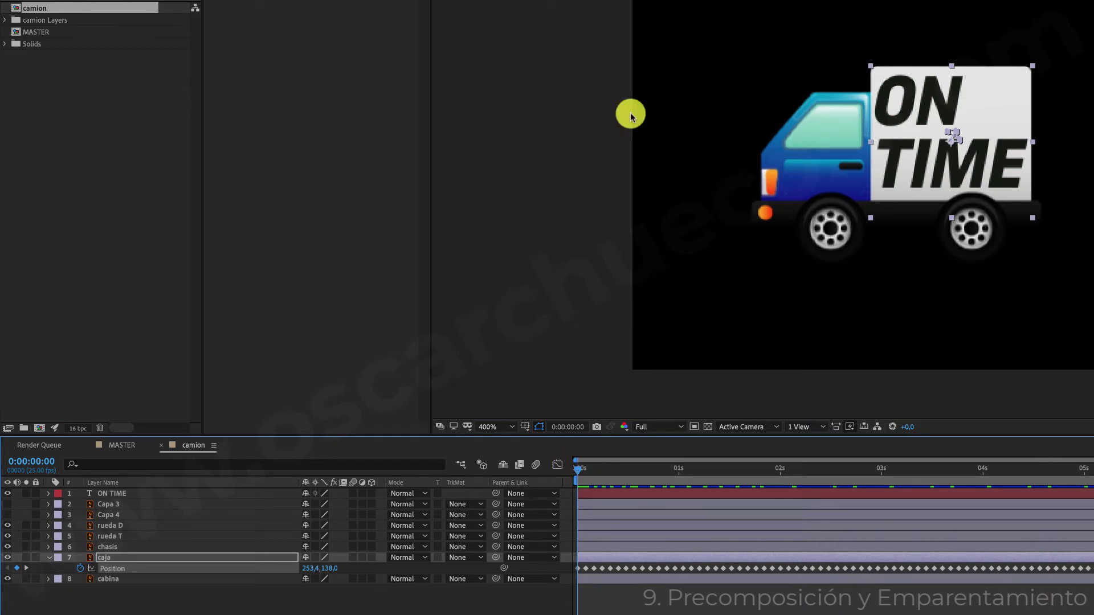
click(467, 1)
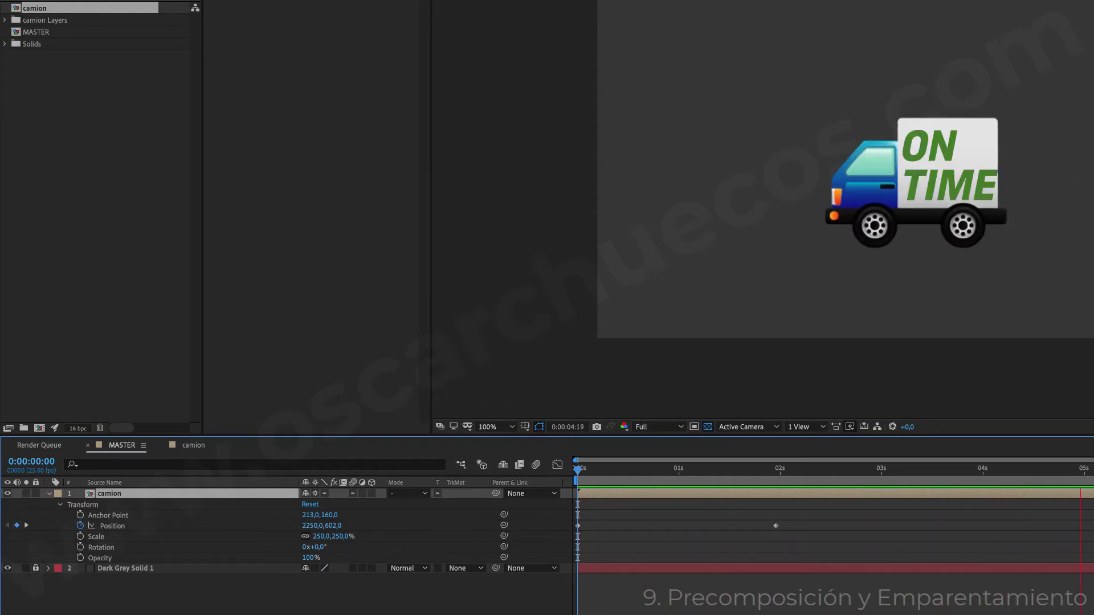
key(space)
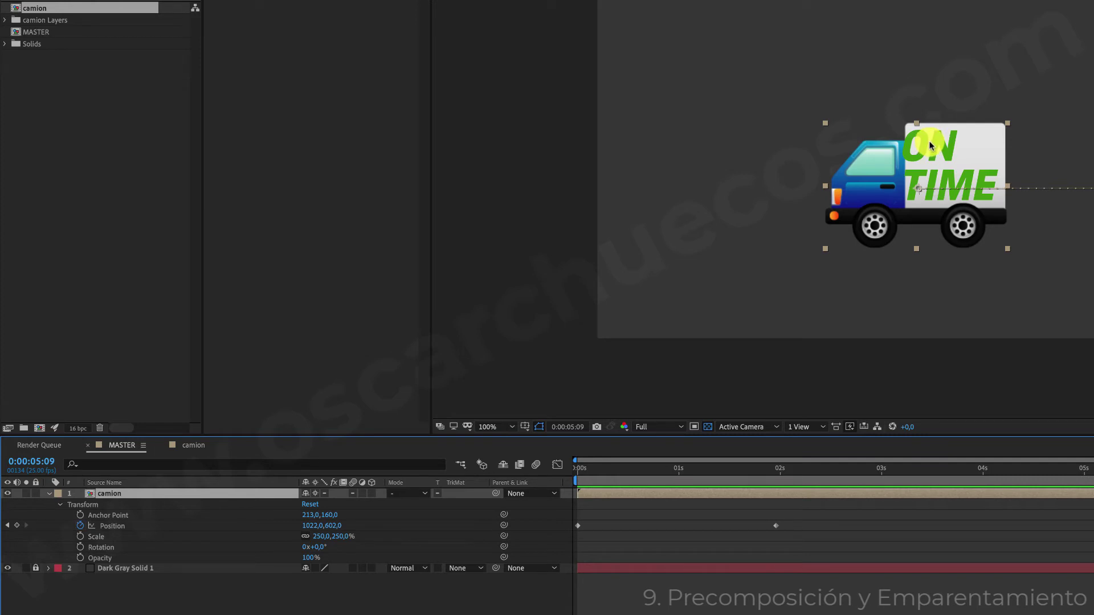
drag(855, 463, 520, 462)
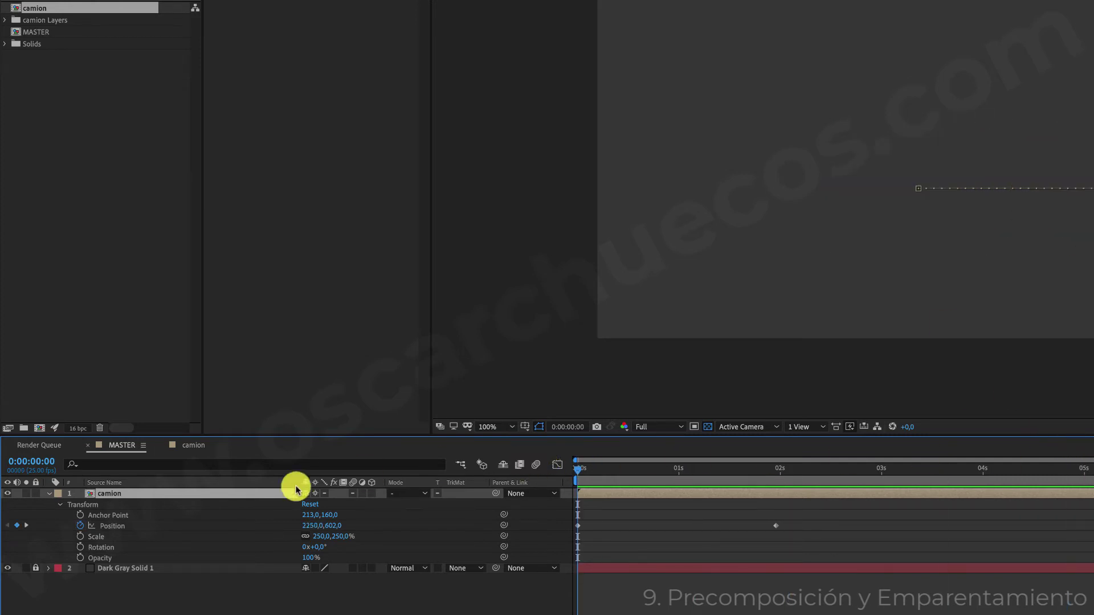
- Open the camion precomposition and examine the ON TIME and caja layers and caja's Position keyframes before parenting
double_click(215, 494)
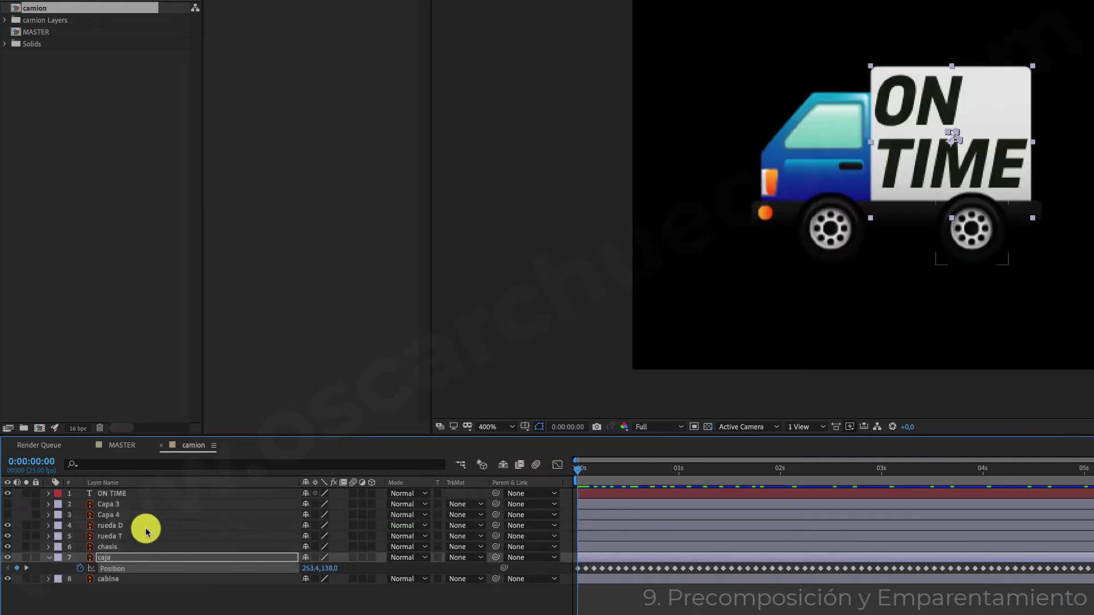
click(135, 494)
ctrl+click(136, 558)
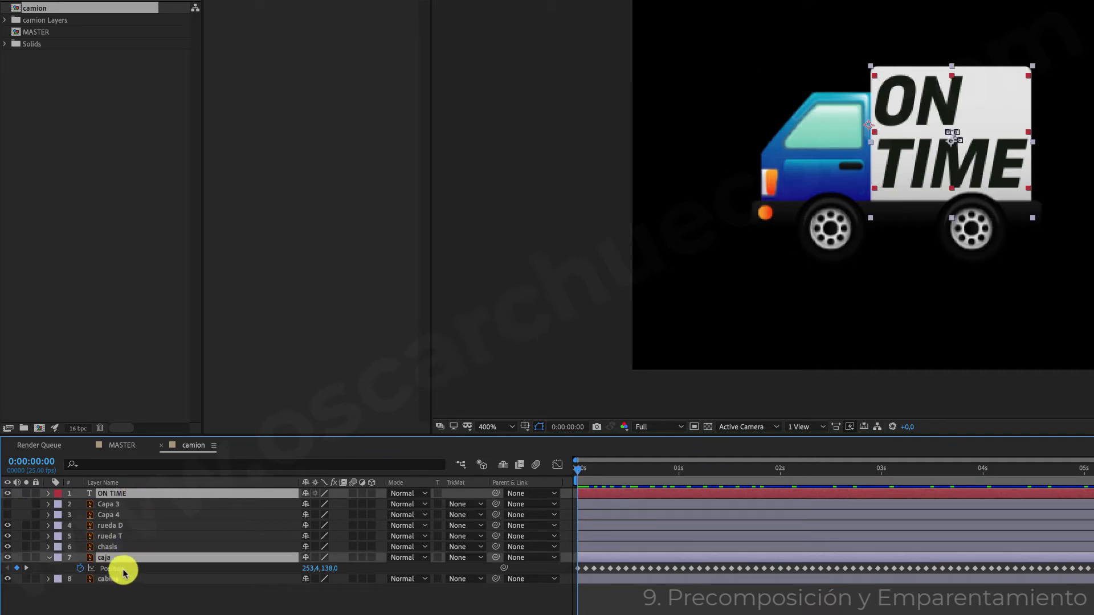
click(150, 609)
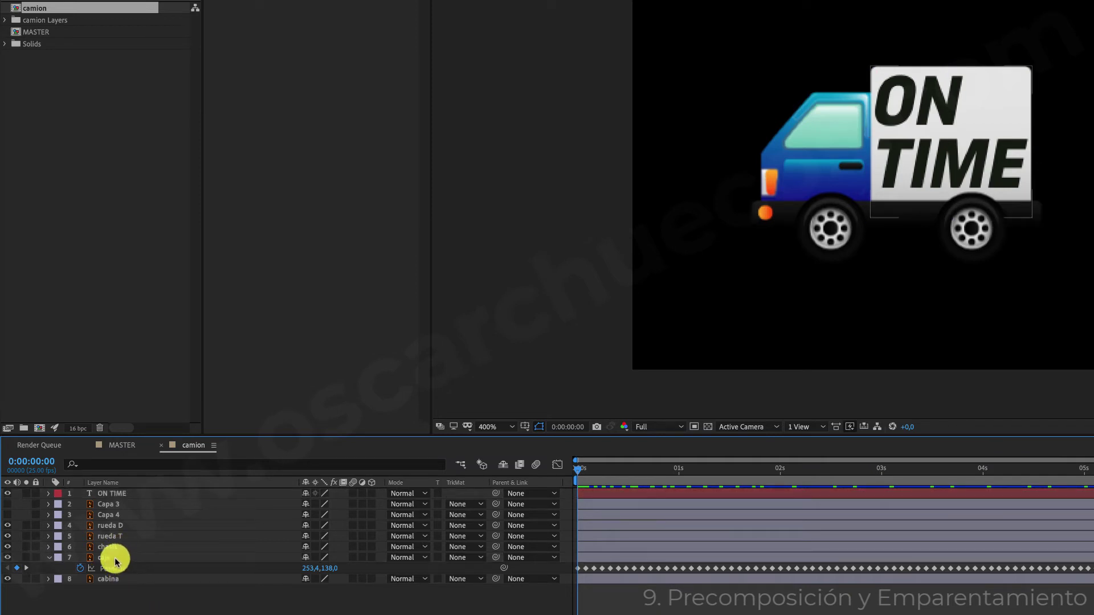
click(131, 495)
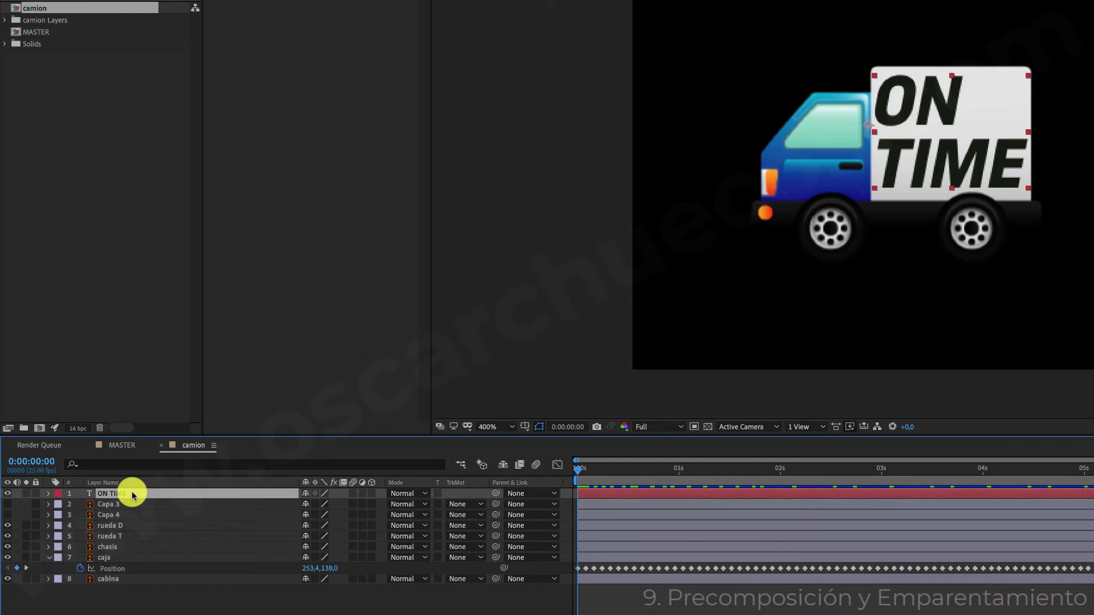
click(125, 558)
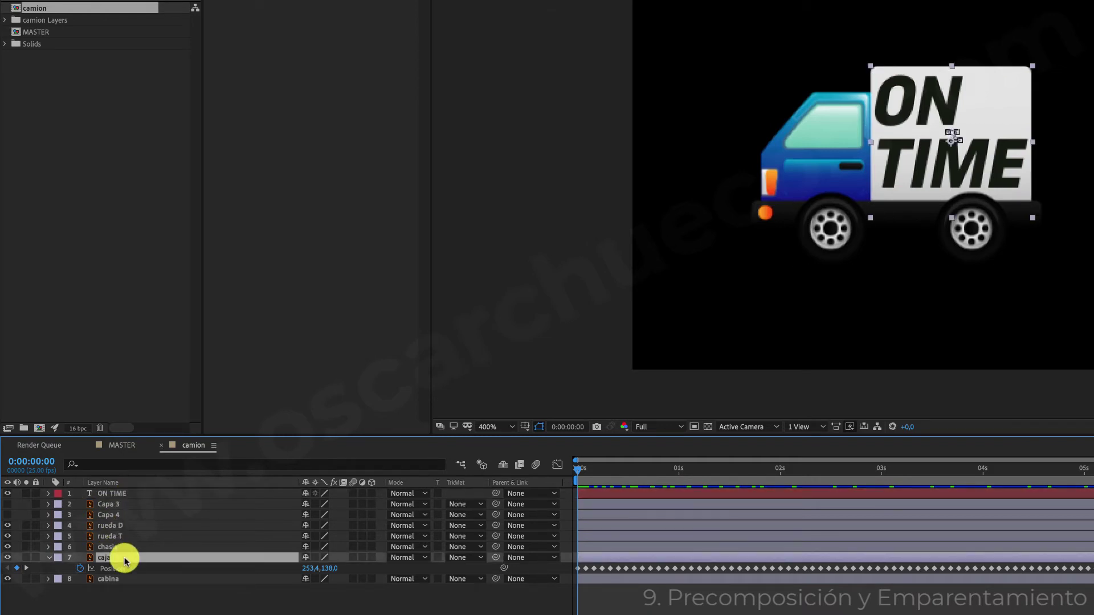
click(122, 494)
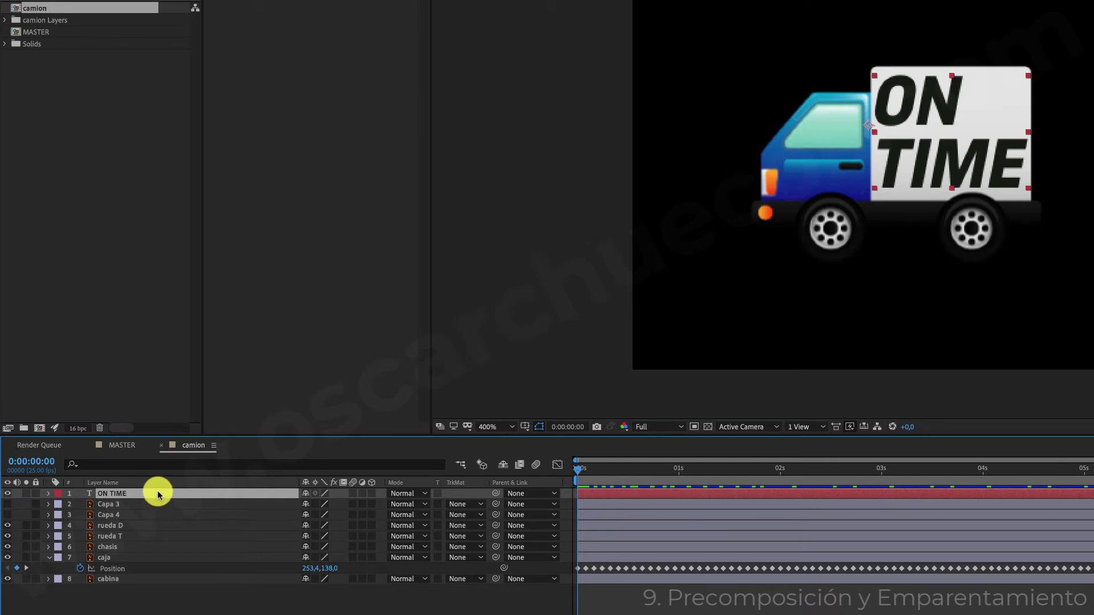
click(116, 569)
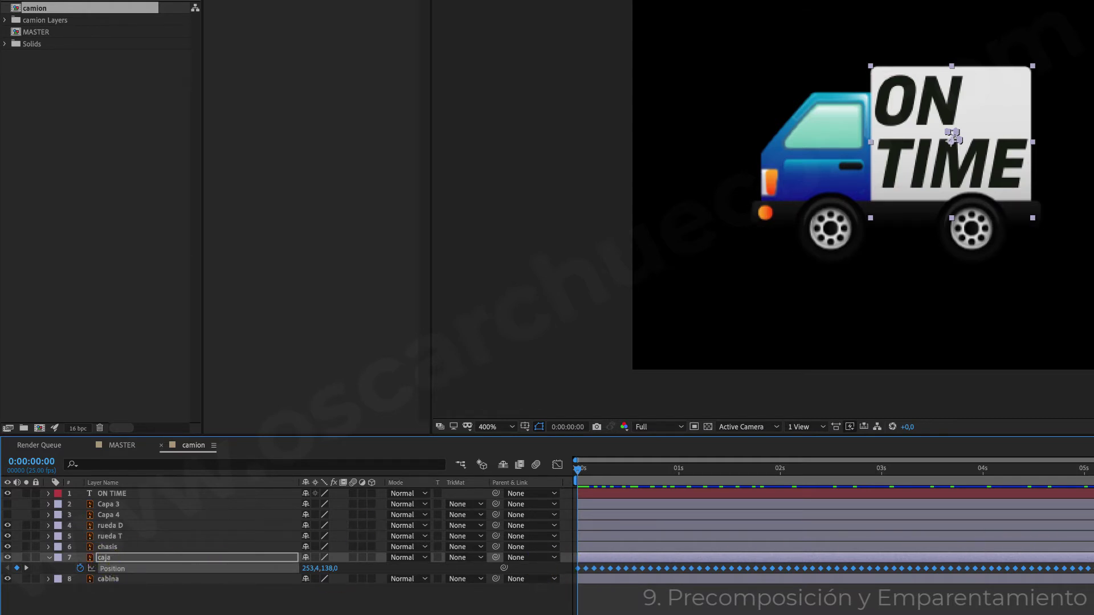
click(118, 494)
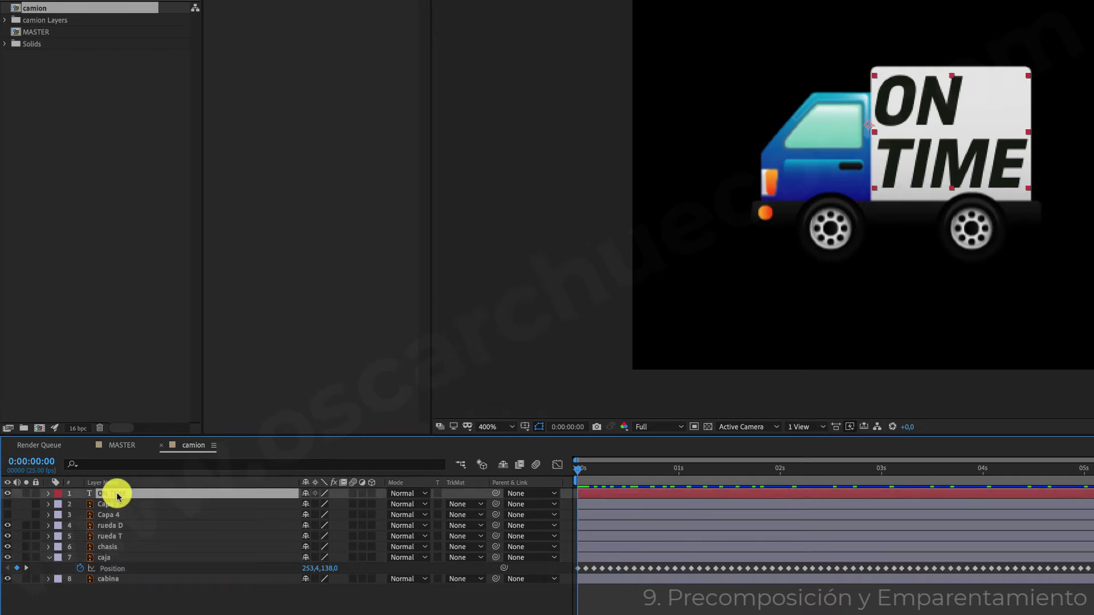
click(516, 599)
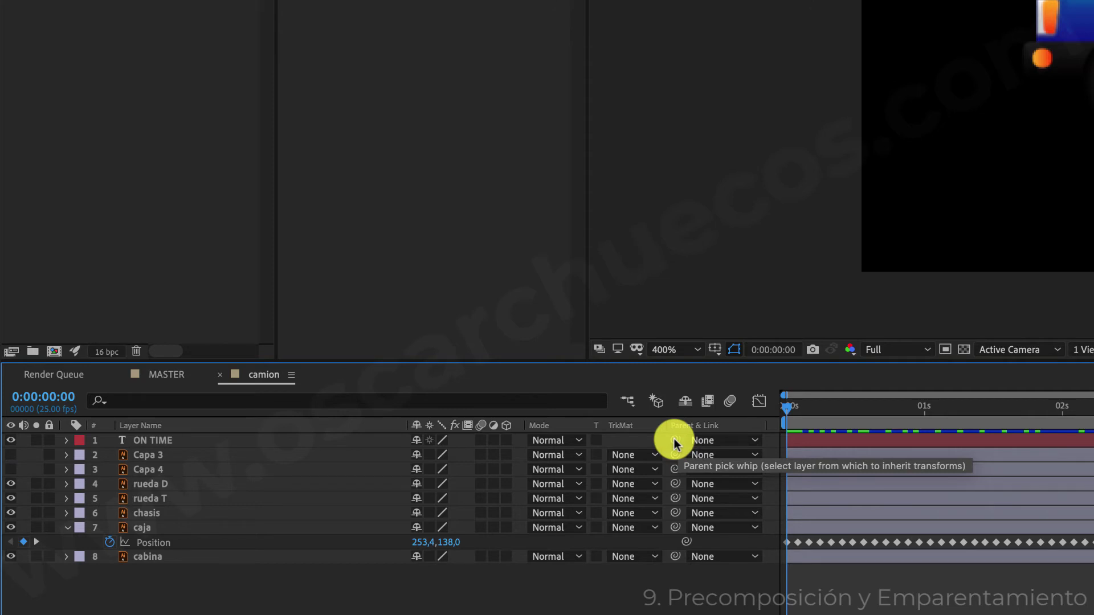
- Parent the ON TIME text layer to the caja layer in the camion composition and check the link between both layers
mouse_move(675, 442)
mouse_down()
mouse_move(364, 486)
mouse_move(286, 527)
mouse_up()
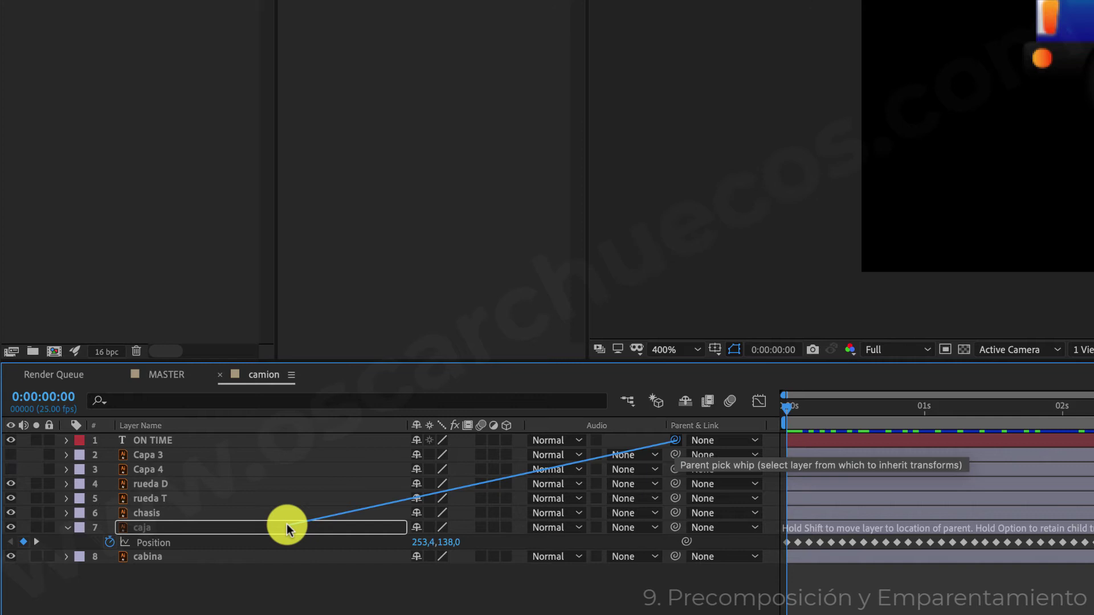
drag(286, 525, 286, 524)
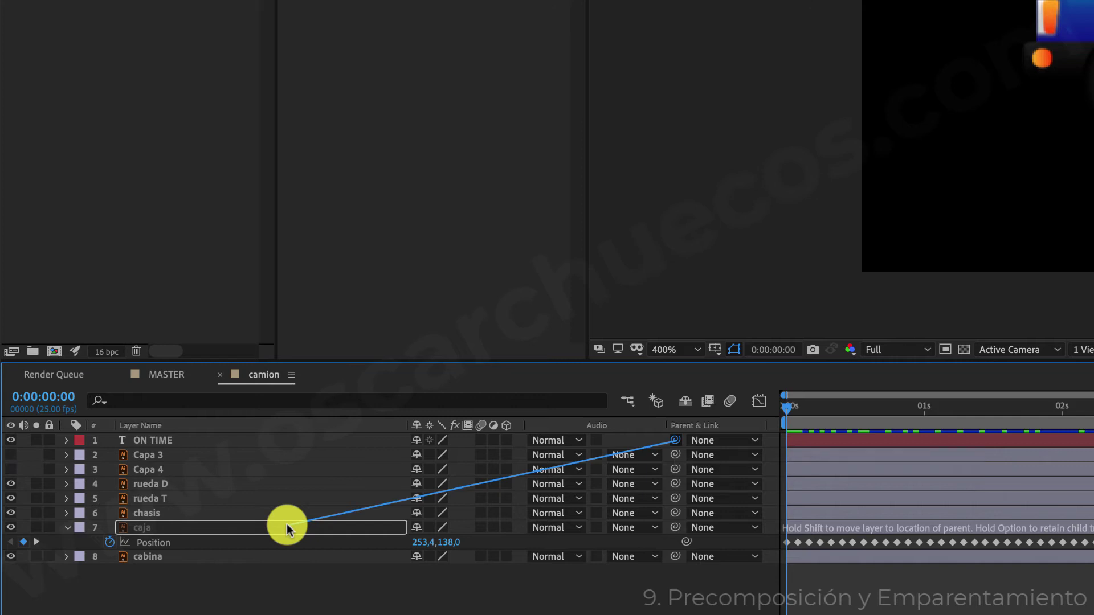
drag(286, 524, 285, 525)
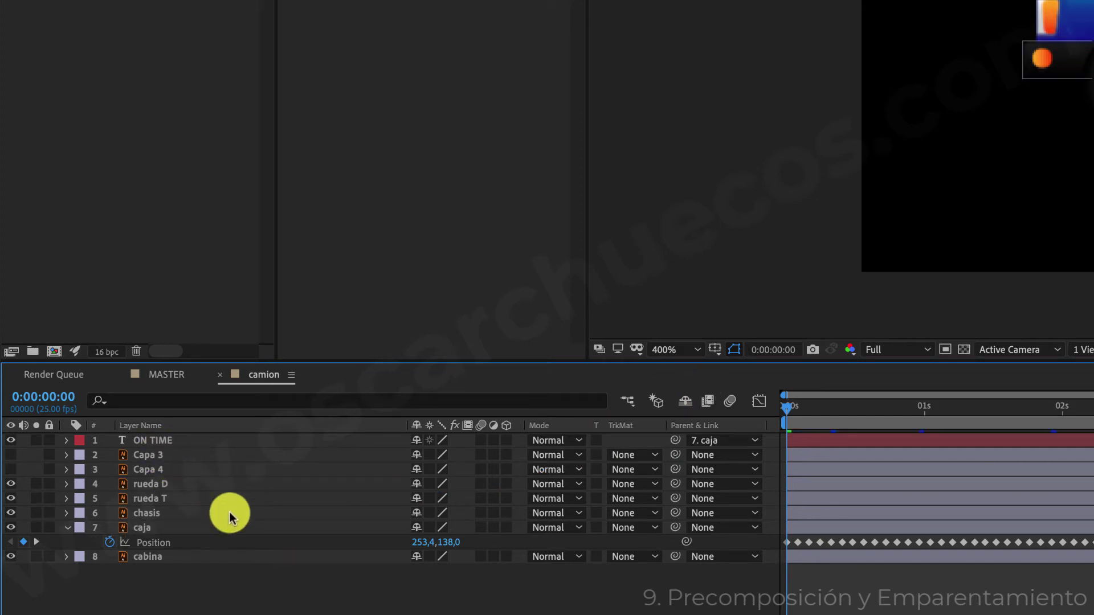
click(156, 443)
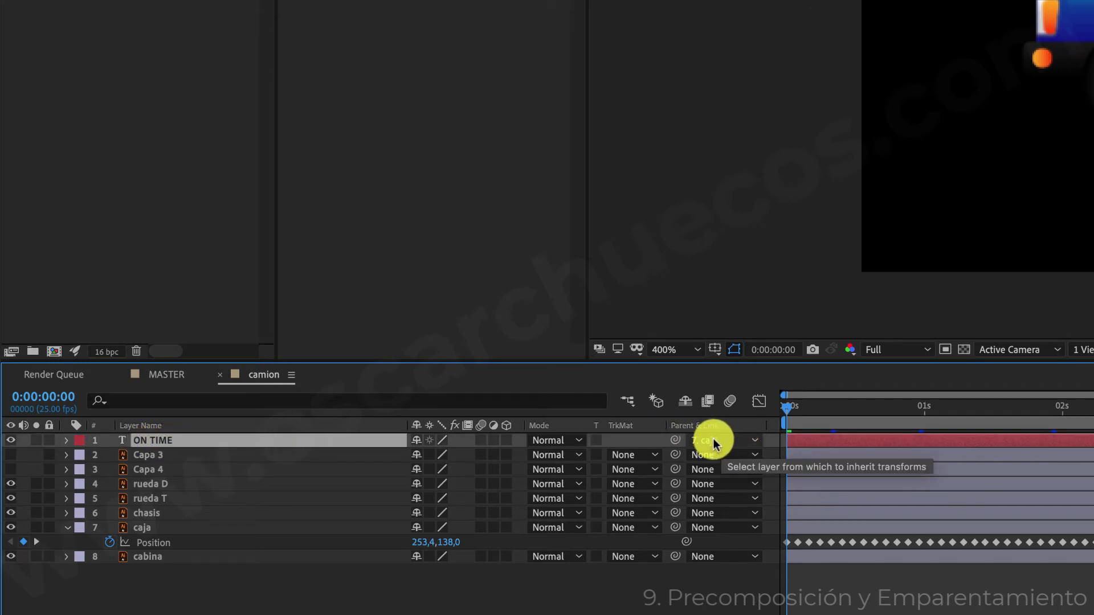
click(169, 534)
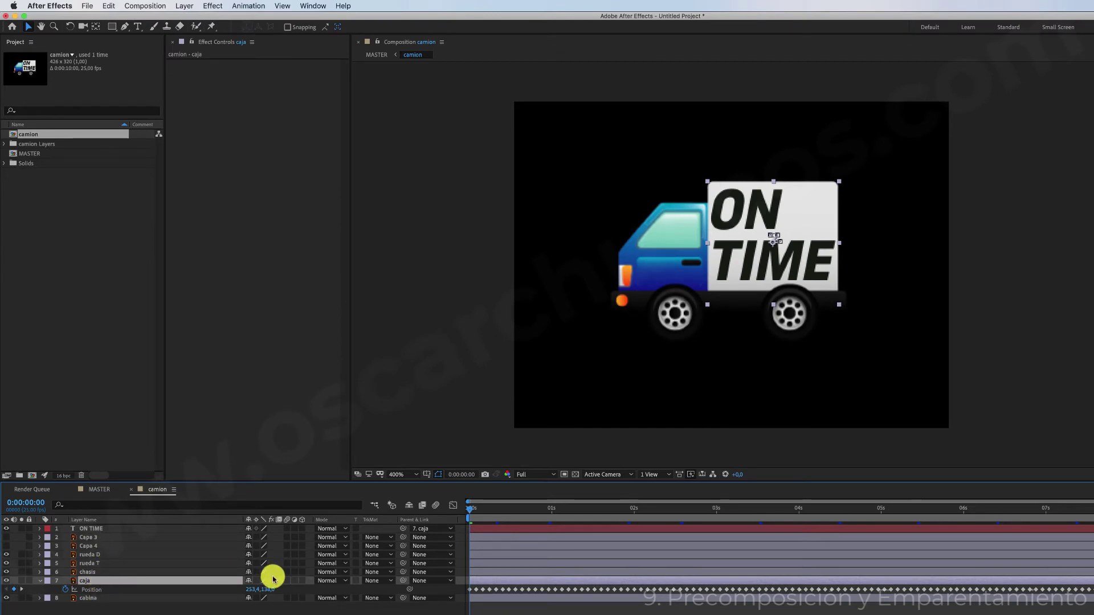
- Play camion, and play MASTER from 0:00:00:00, to check how the ON TIME lettering follows the shaking box
key(space)
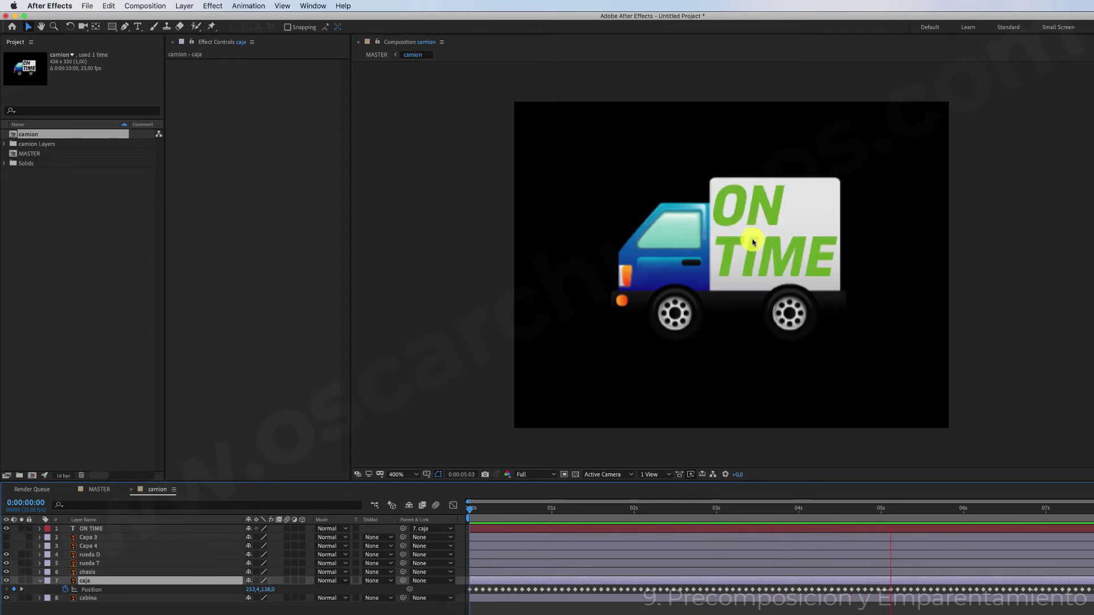
click(376, 55)
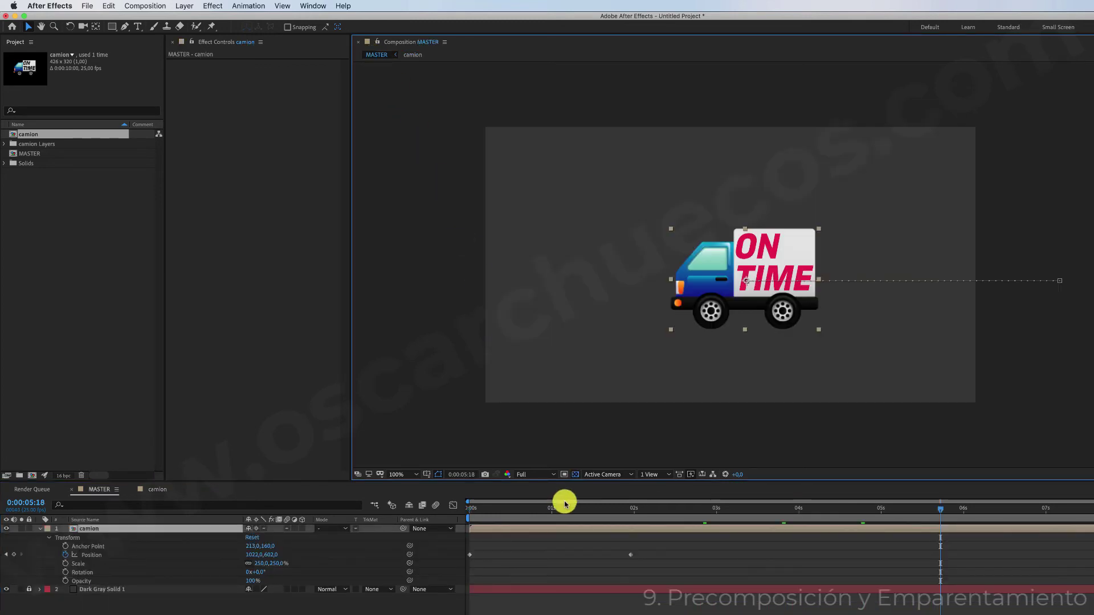
drag(501, 508, 453, 502)
key(space)
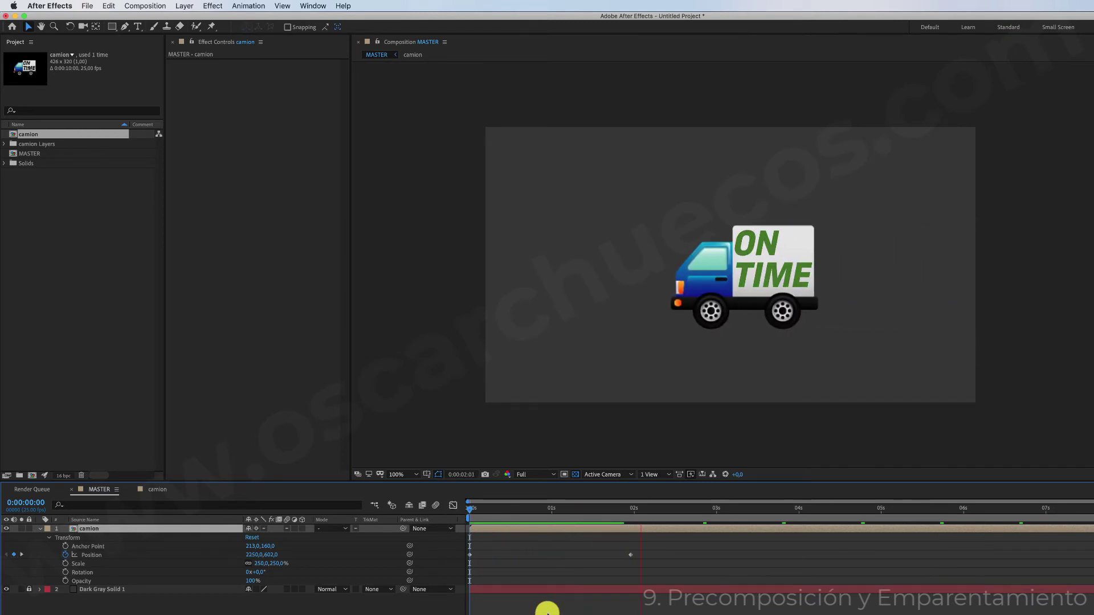
key(space)
key(space)
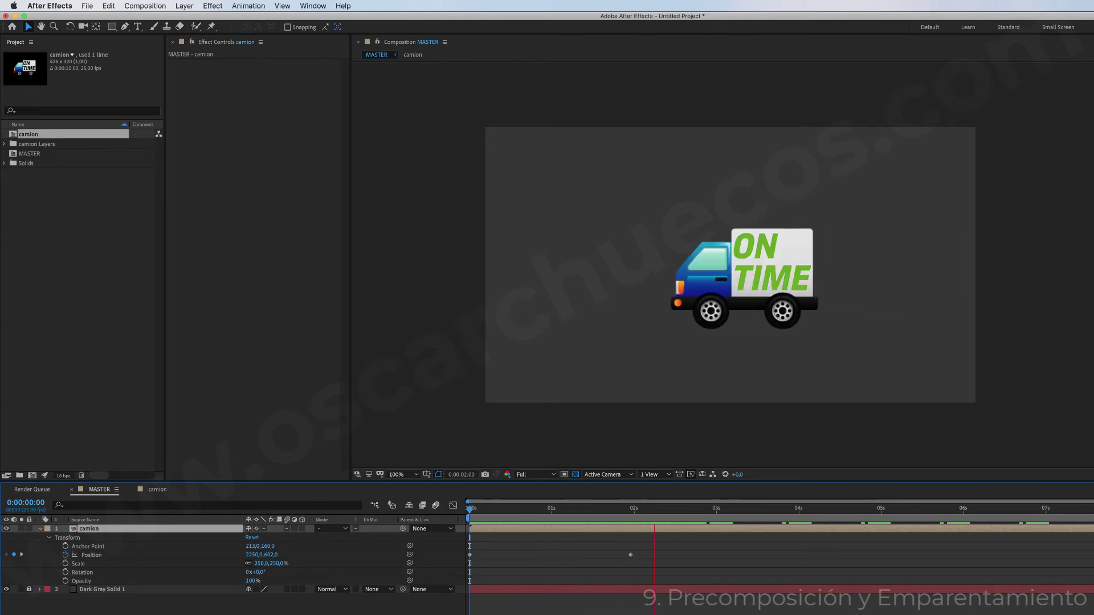
key(space)
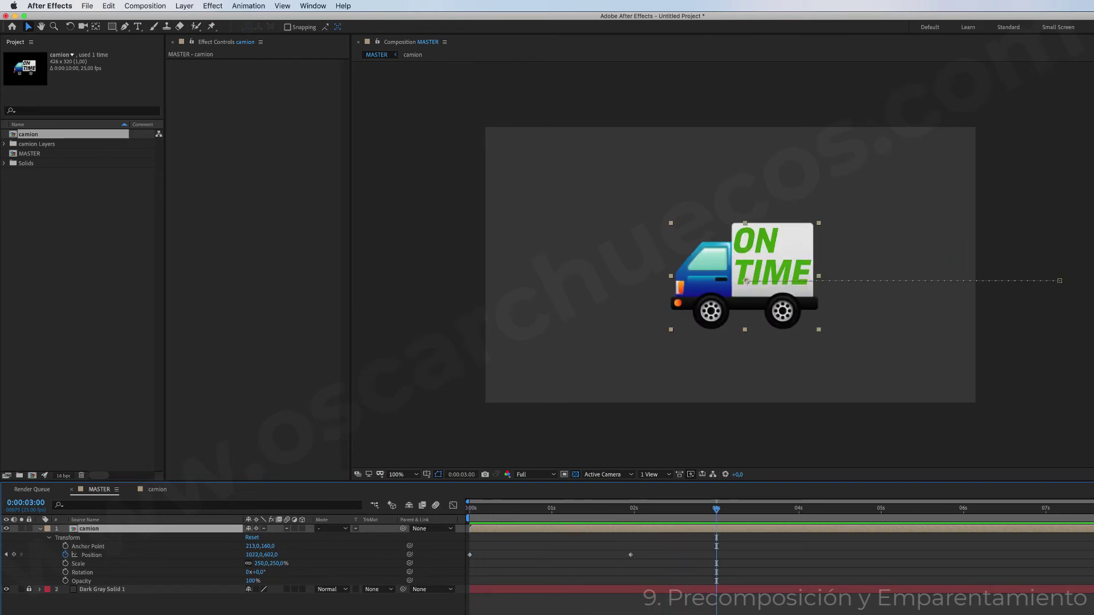
- Return to the camion composition, play the parented ON TIME layer from 0:00:00:00, and bring the playhead back to the start
click(413, 55)
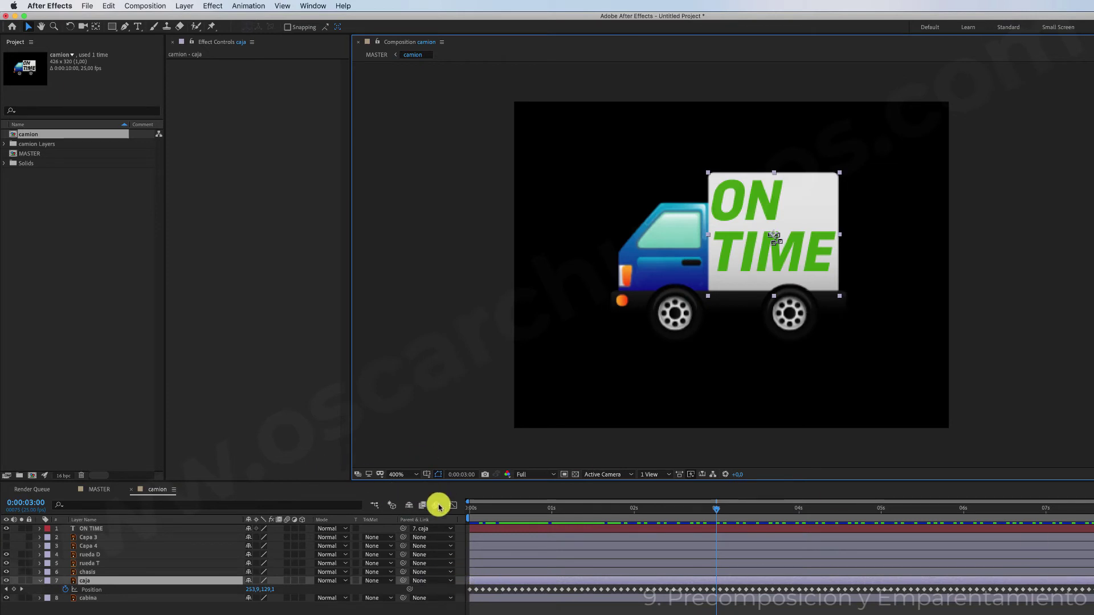
drag(490, 509, 455, 511)
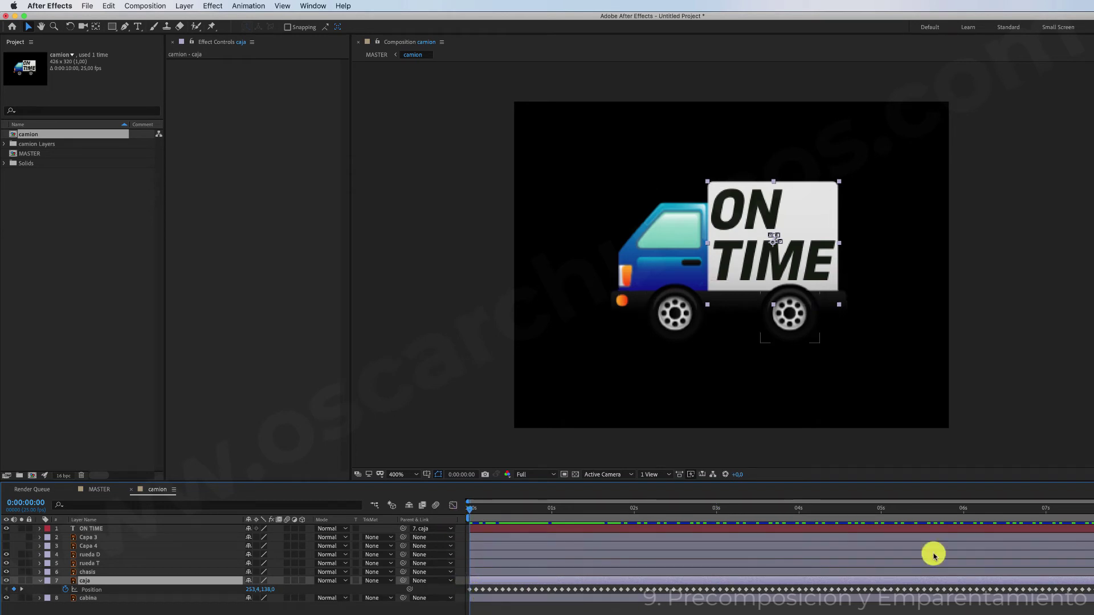
click(98, 529)
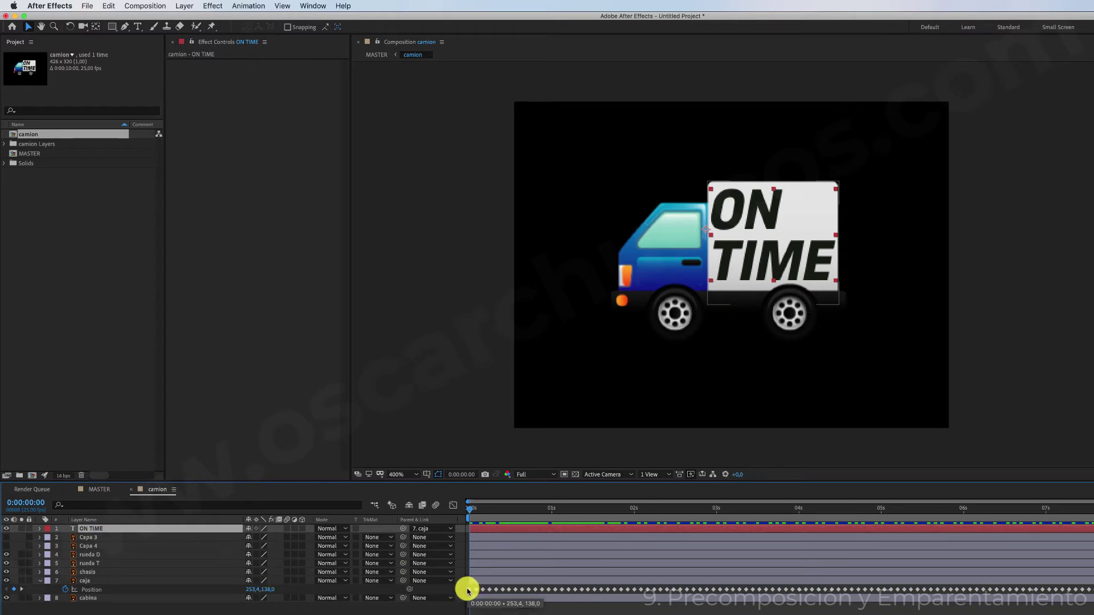
key(space)
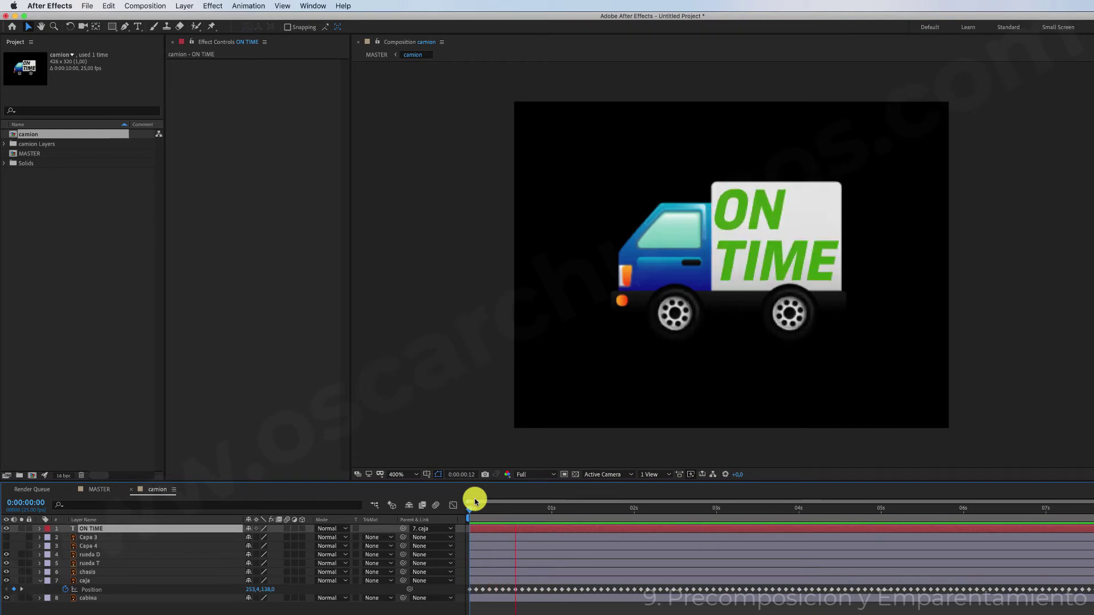
key(space)
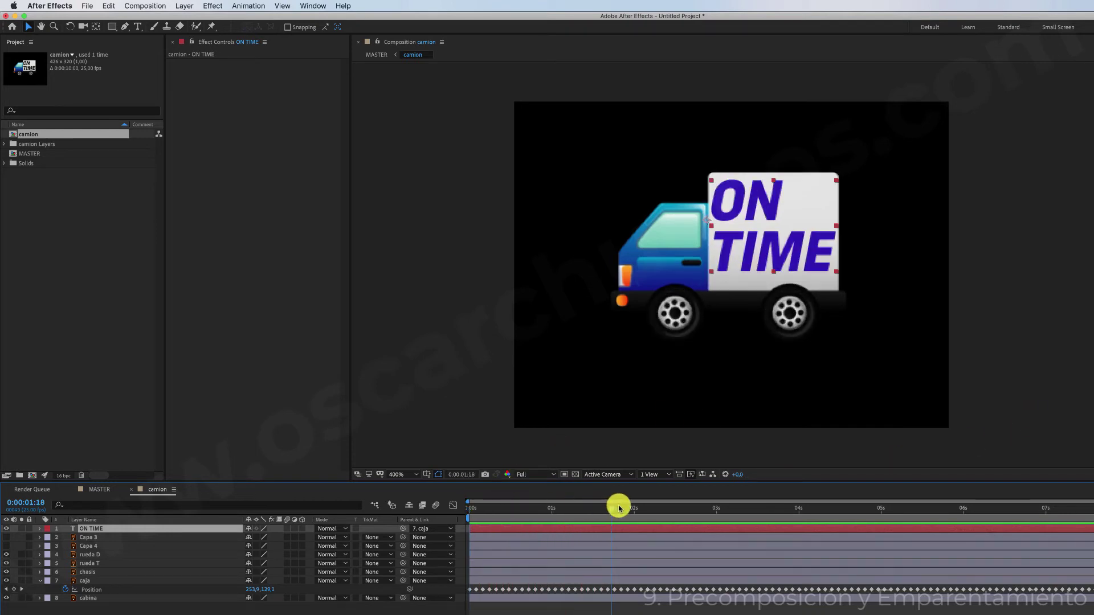
drag(601, 511, 452, 513)
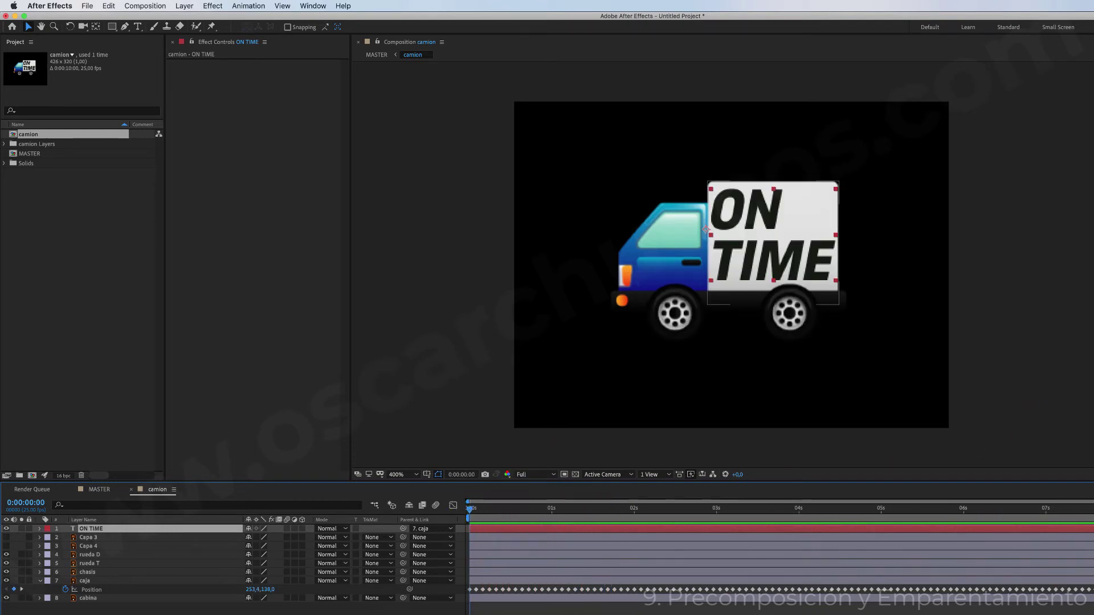
- Delete all of caja's Position keyframes, start new ones at 0:00:00:00, and set Position to 253.4, 129.0 at 0:00:00:02
drag(1085, 596, 463, 598)
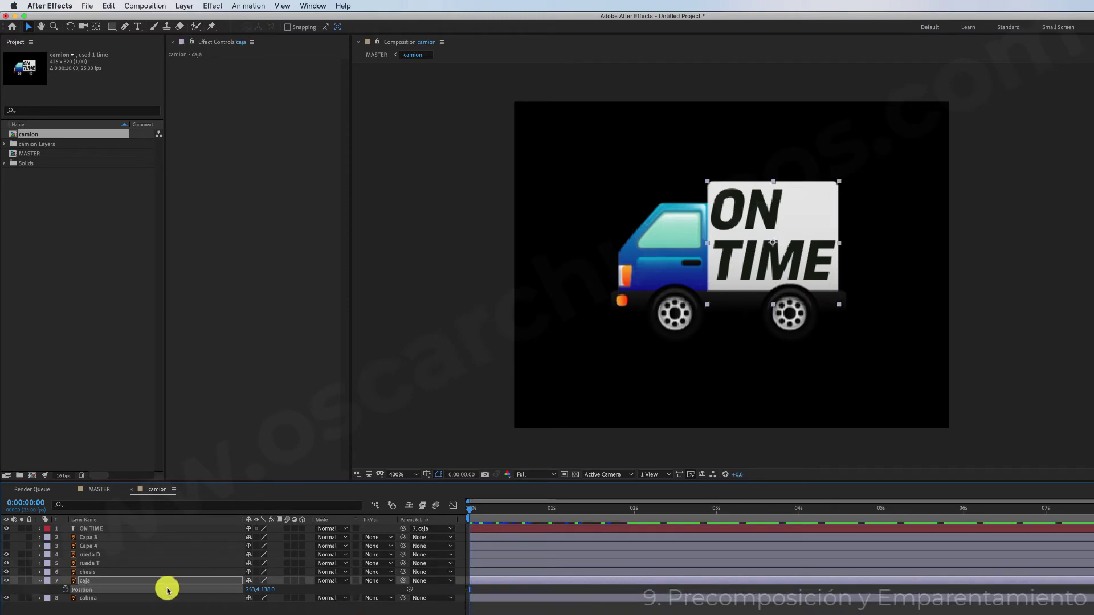
click(66, 590)
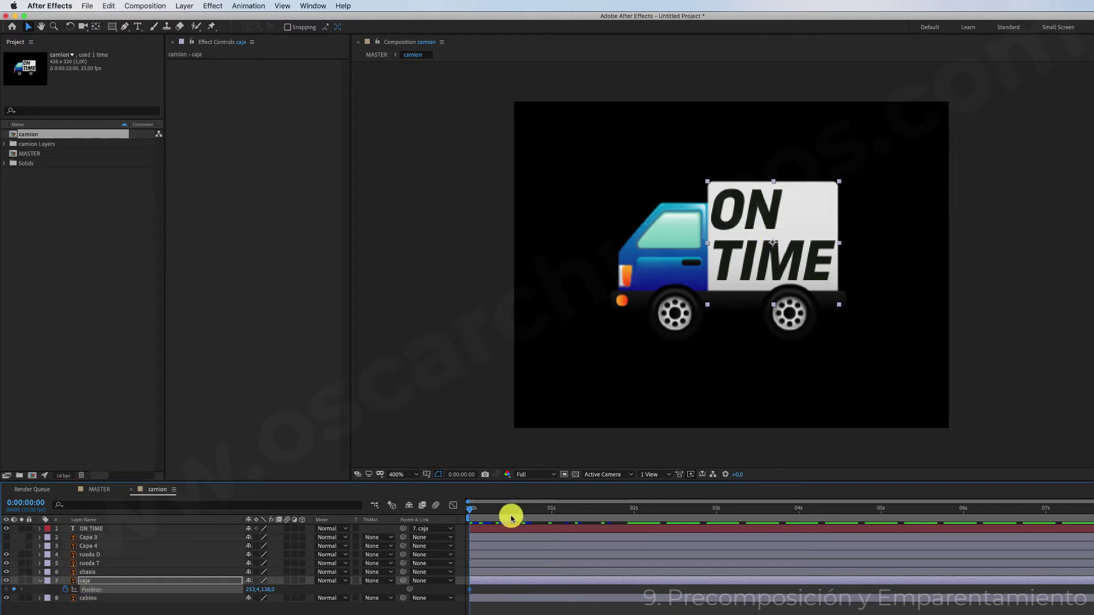
key(Page_Down)
key(Page_Down)
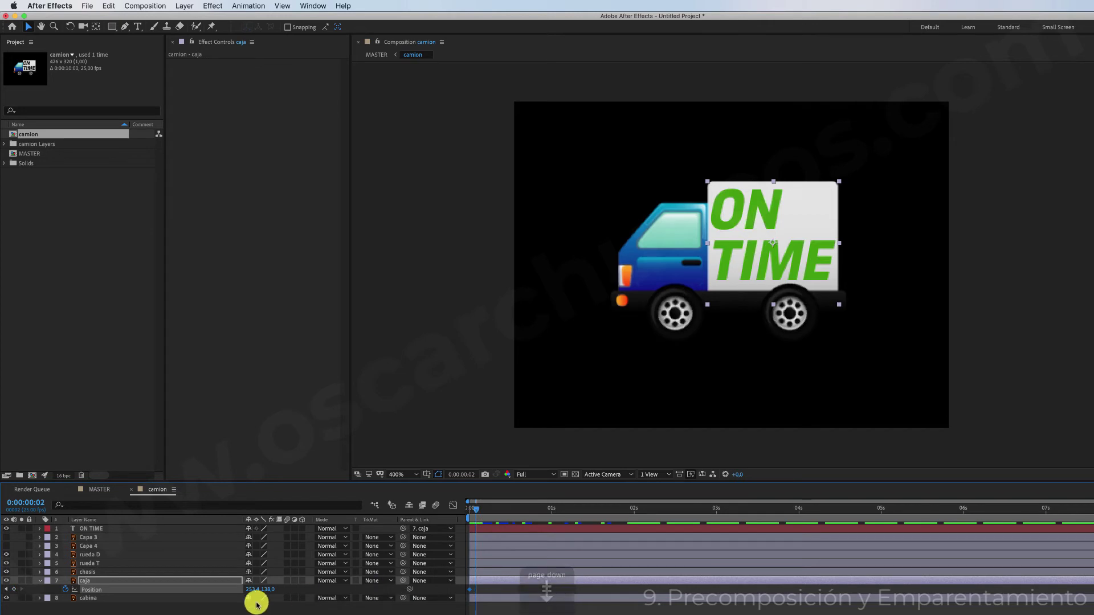
drag(265, 590, 264, 587)
- Copy caja's opening Position keyframes and paste them repeatedly from 0:00:00:04 onward, ending with a paste at 0:00:00:20
key(Page_Down)
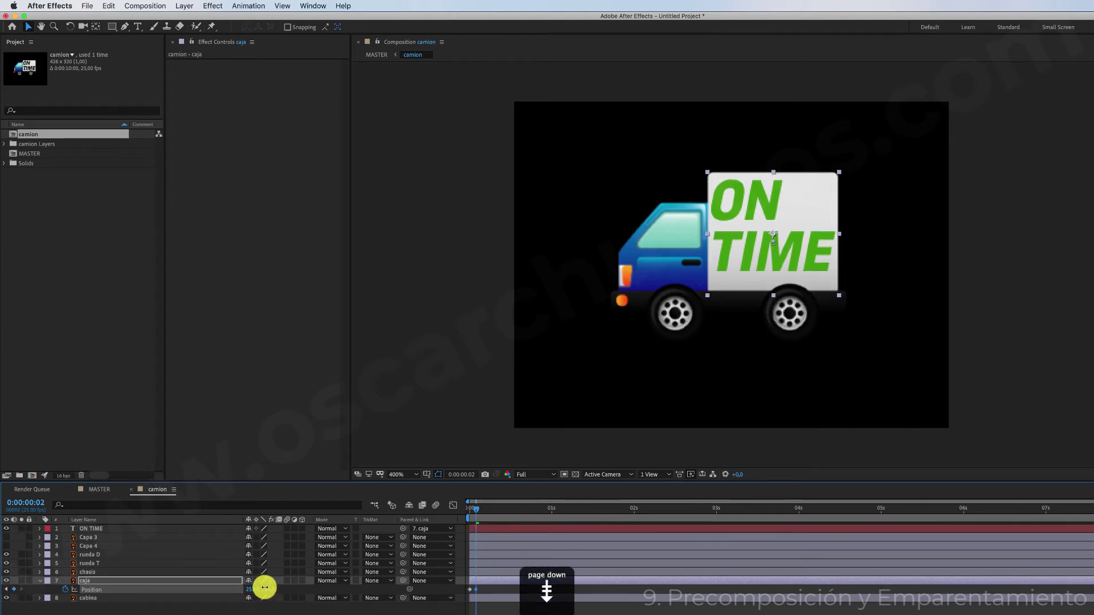
key(Page_Down)
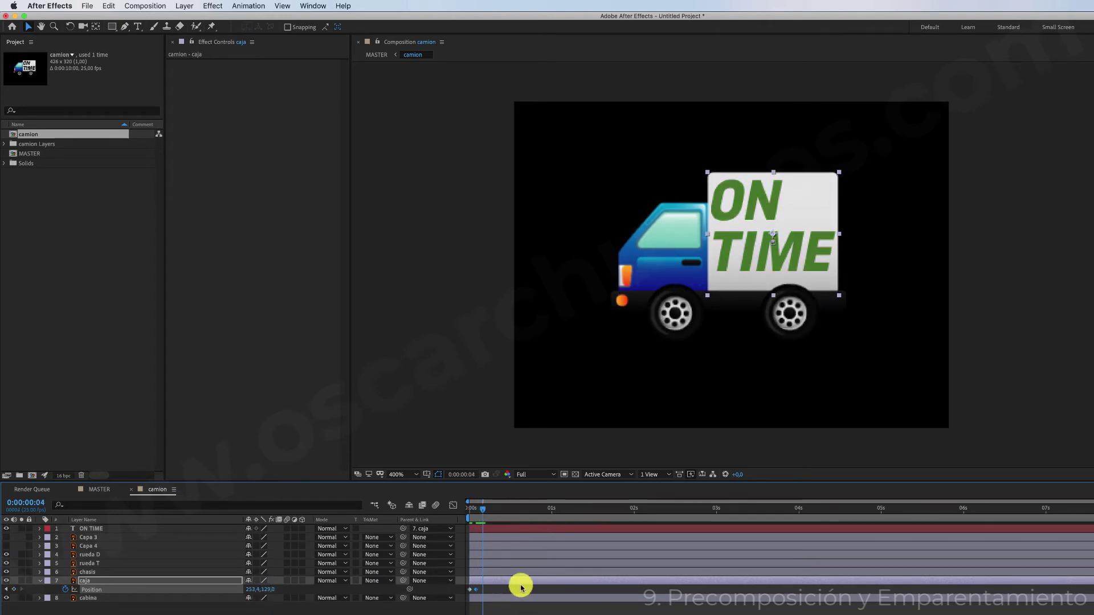
mouse_move(470, 593)
mouse_down()
mouse_move(493, 589)
mouse_move(462, 590)
mouse_up()
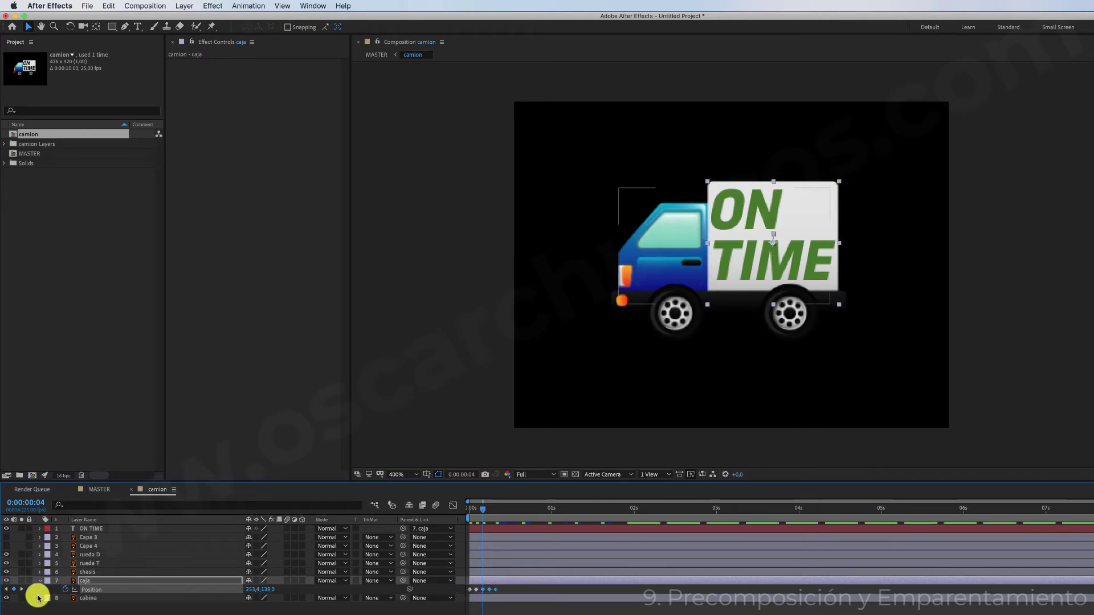
click(22, 590)
key(super+v)
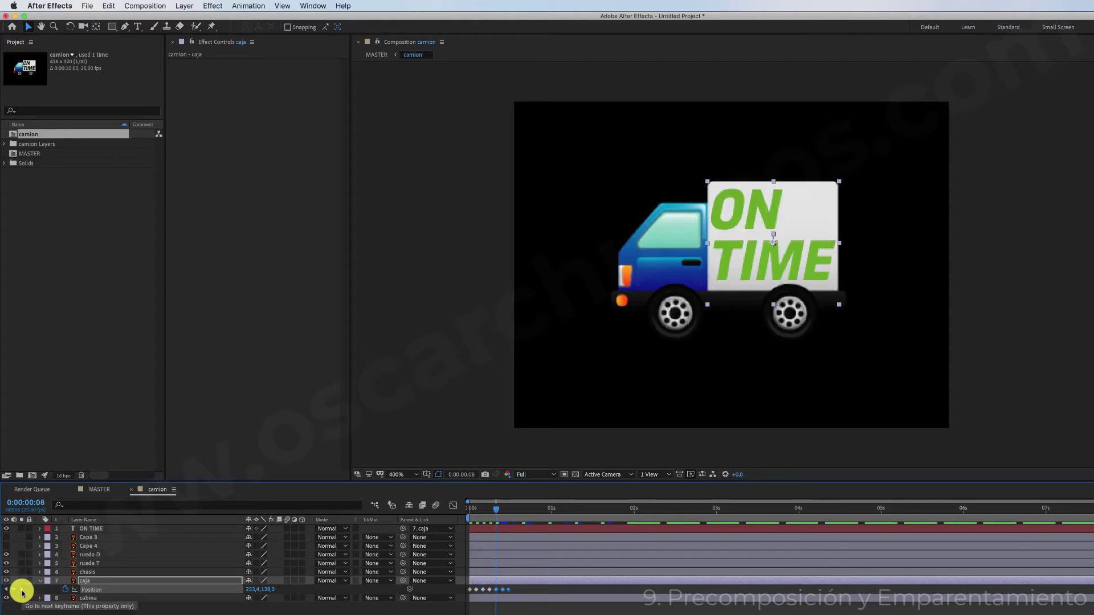
double_click(22, 590)
click(22, 591)
key(super+v)
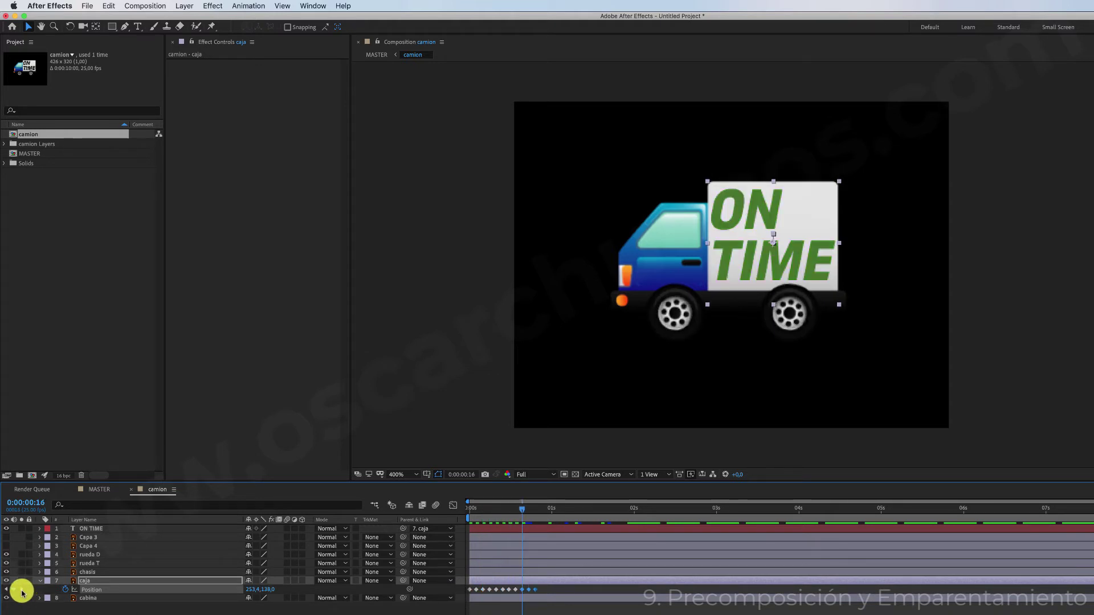
double_click(22, 592)
key(super+v)
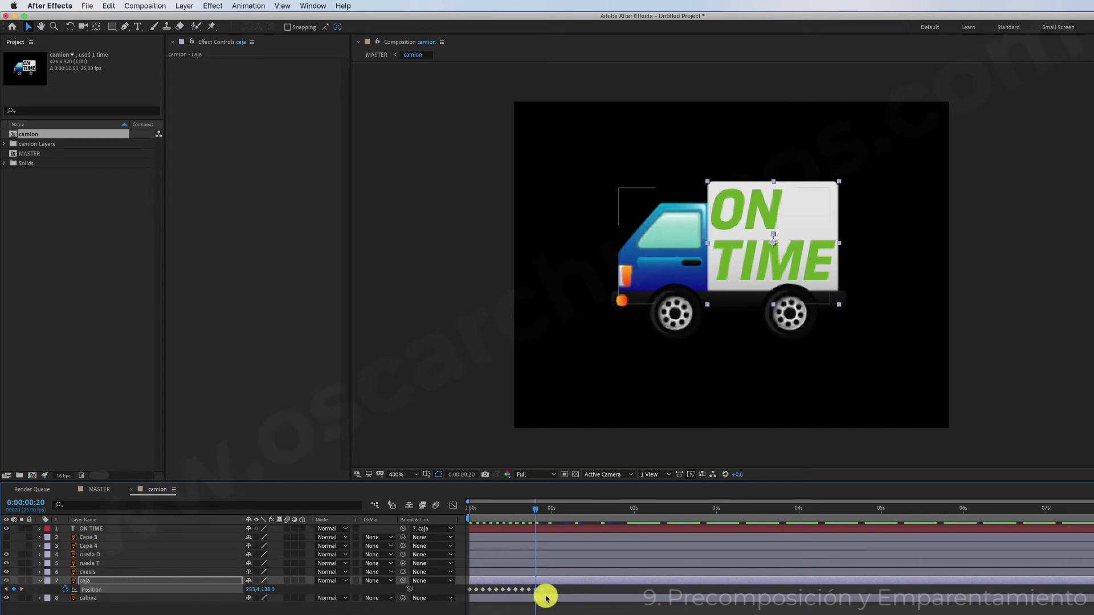
- Extend the caja shake by copying growing sets of its Position keyframes and pasting them at 0:00:00:24, 0:00:01:23 and 0:00:03:21
drag(556, 585, 455, 595)
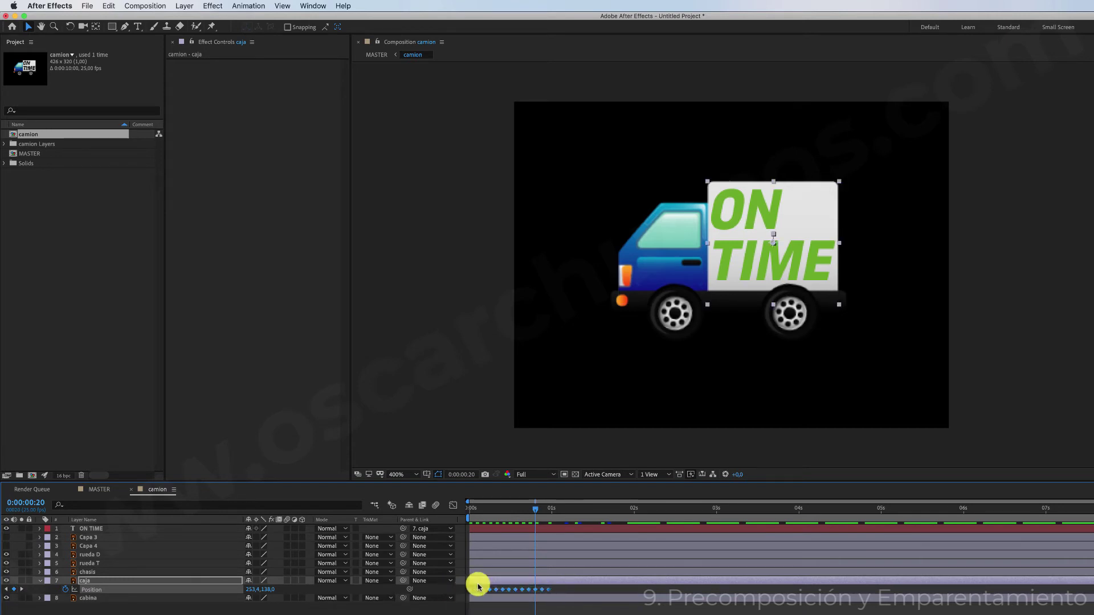
double_click(22, 591)
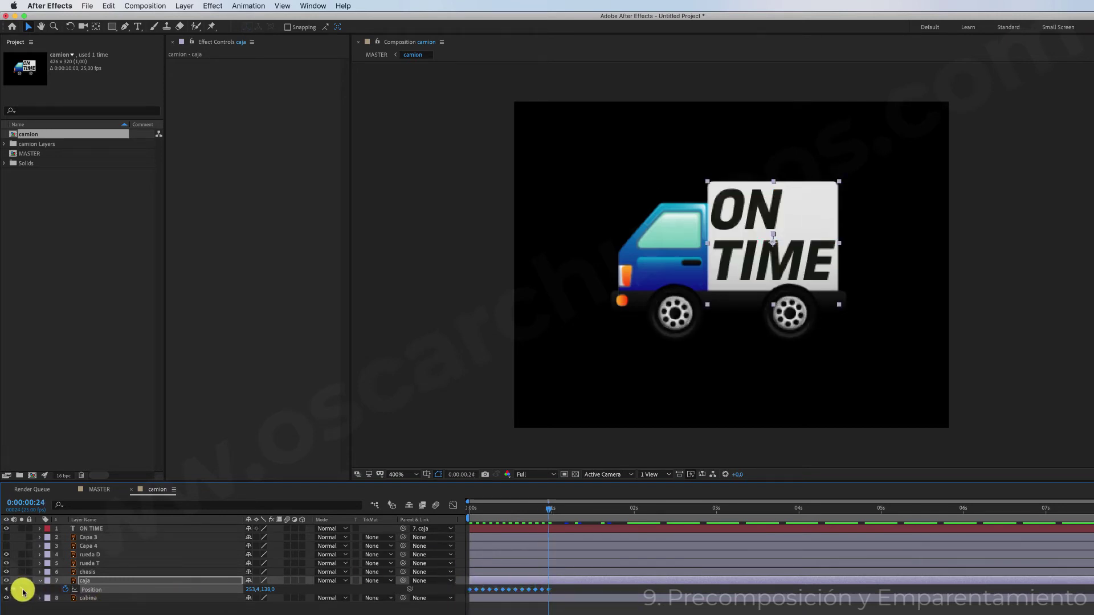
key(super+c)
key(super+v)
drag(643, 587, 456, 592)
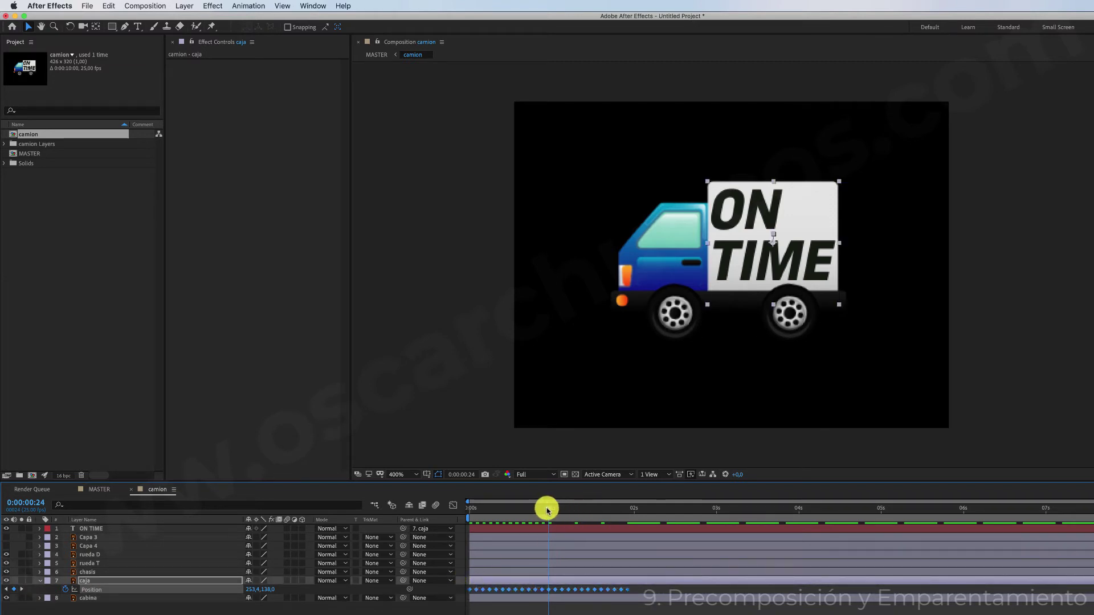
drag(547, 507, 626, 520)
key(super+v)
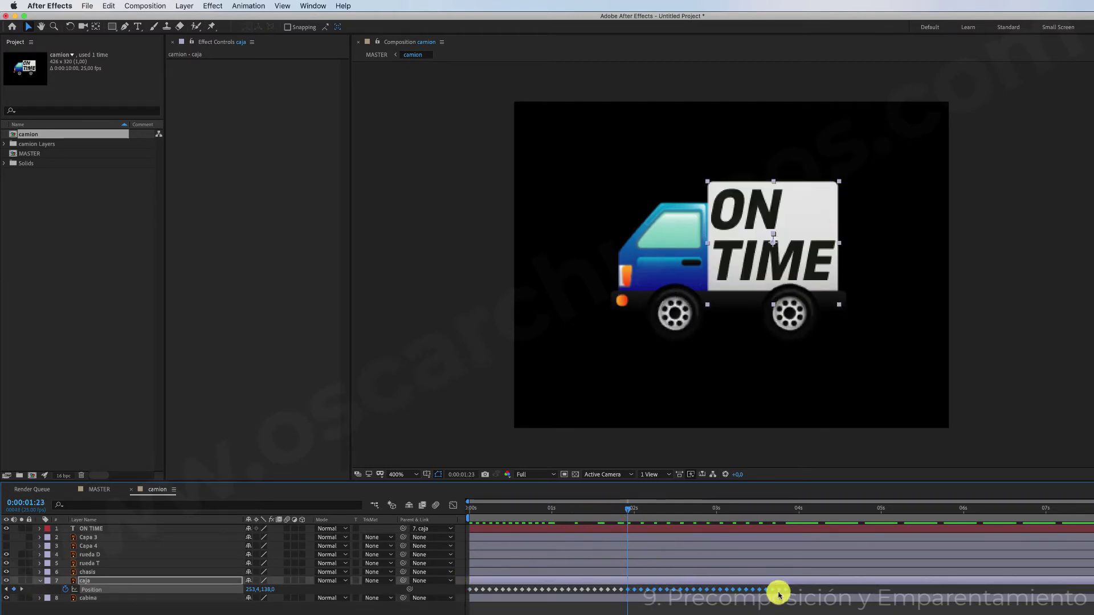
drag(795, 594, 506, 575)
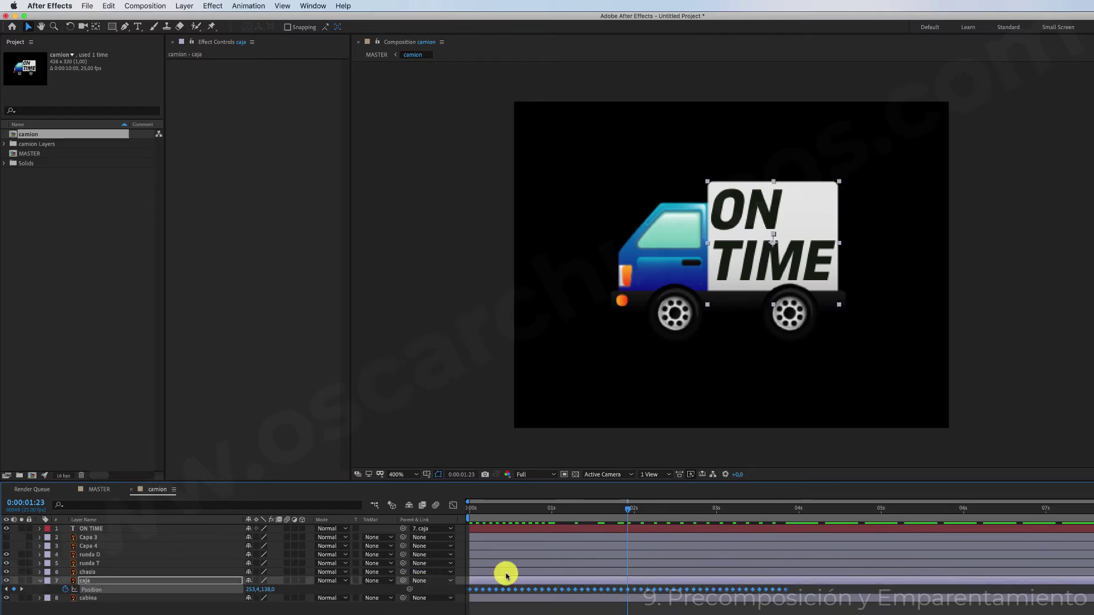
drag(647, 512, 788, 520)
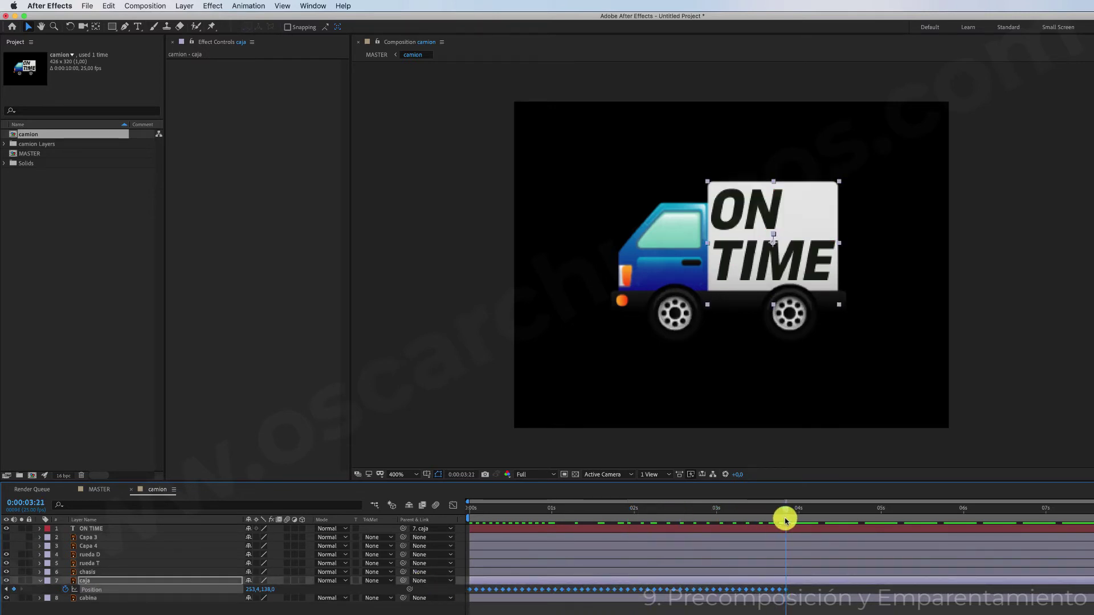
key(super+v)
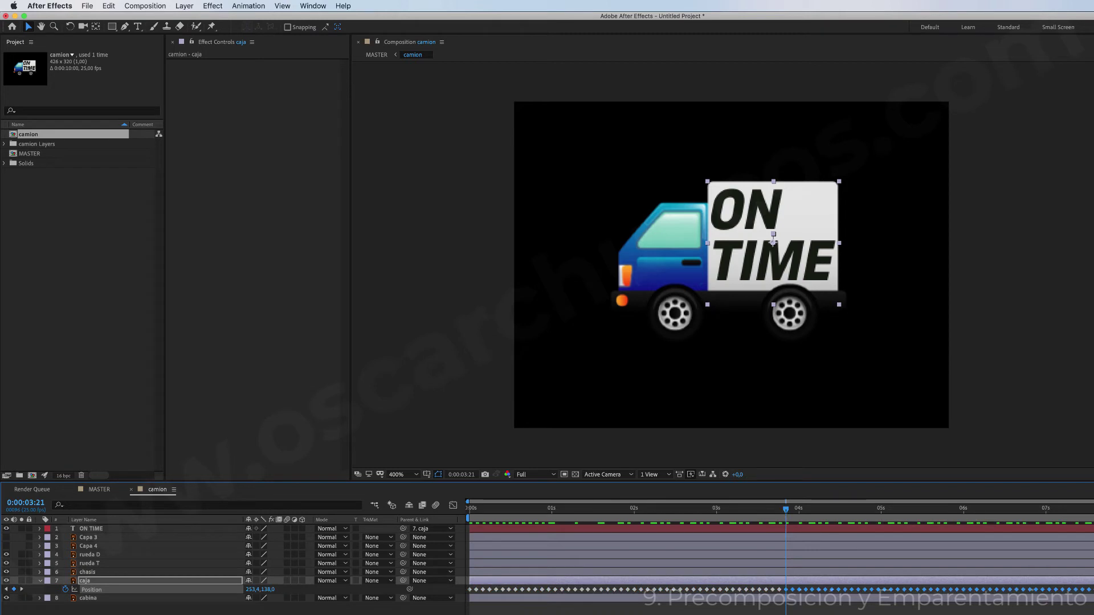
- Play the rebuilt vertical box shake in camion from 0:00:00:00
drag(1077, 512, 430, 521)
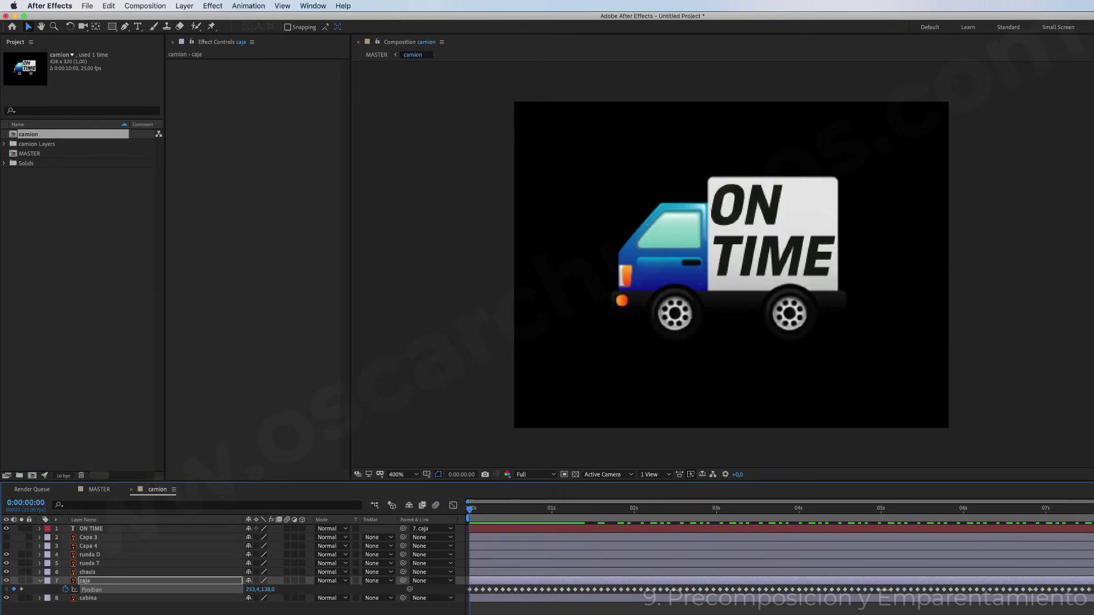
key(space)
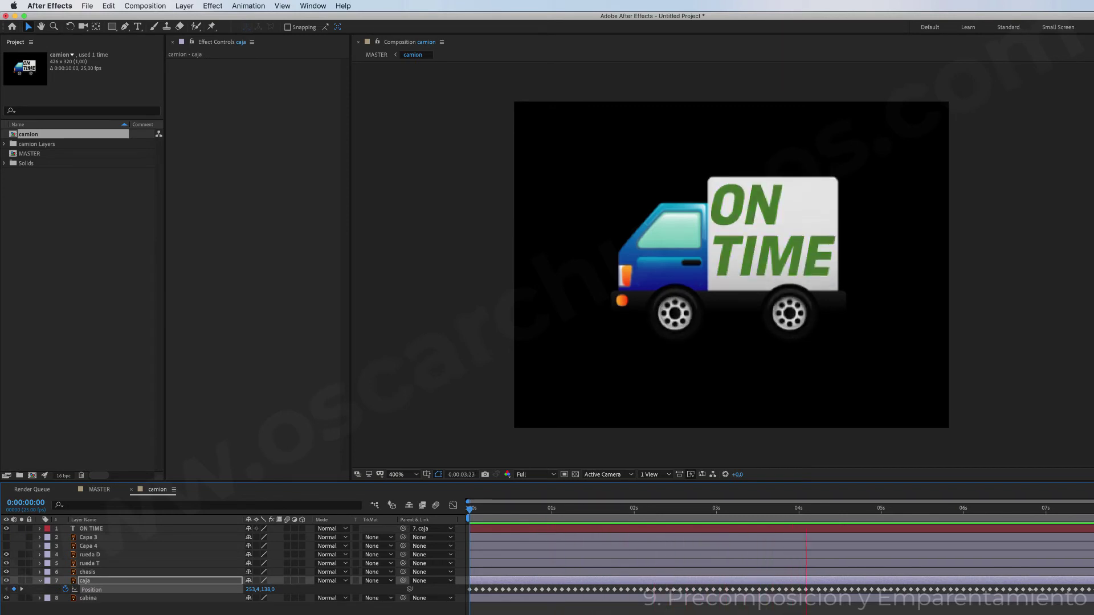
key(space)
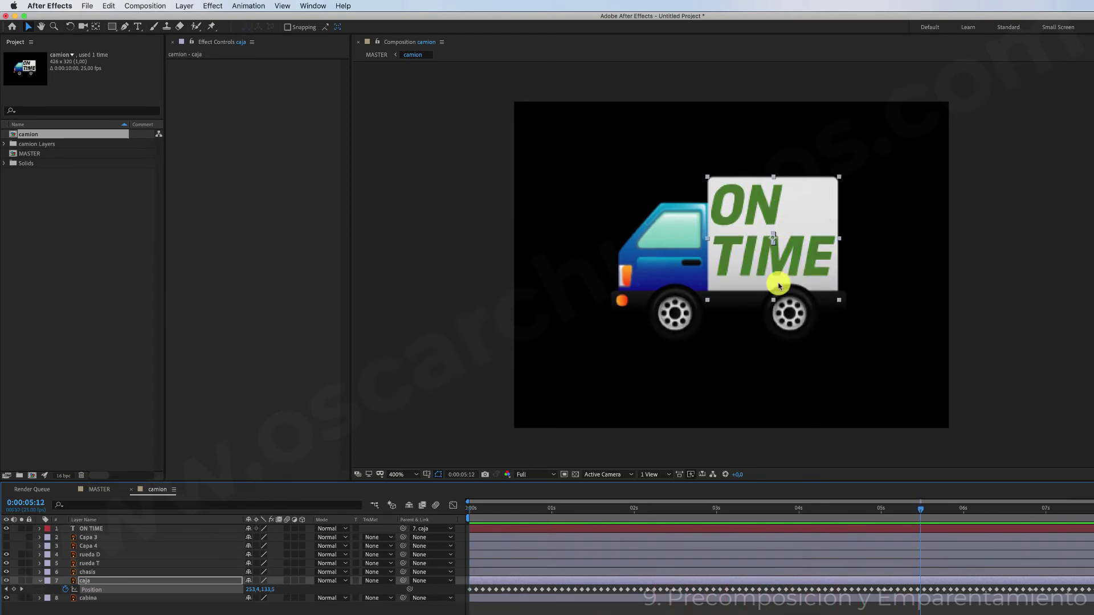
- Play camion repeatedly from 0:00:00:00 to review the box shake and how the parented ON TIME text follows caja
drag(496, 511, 446, 508)
key(space)
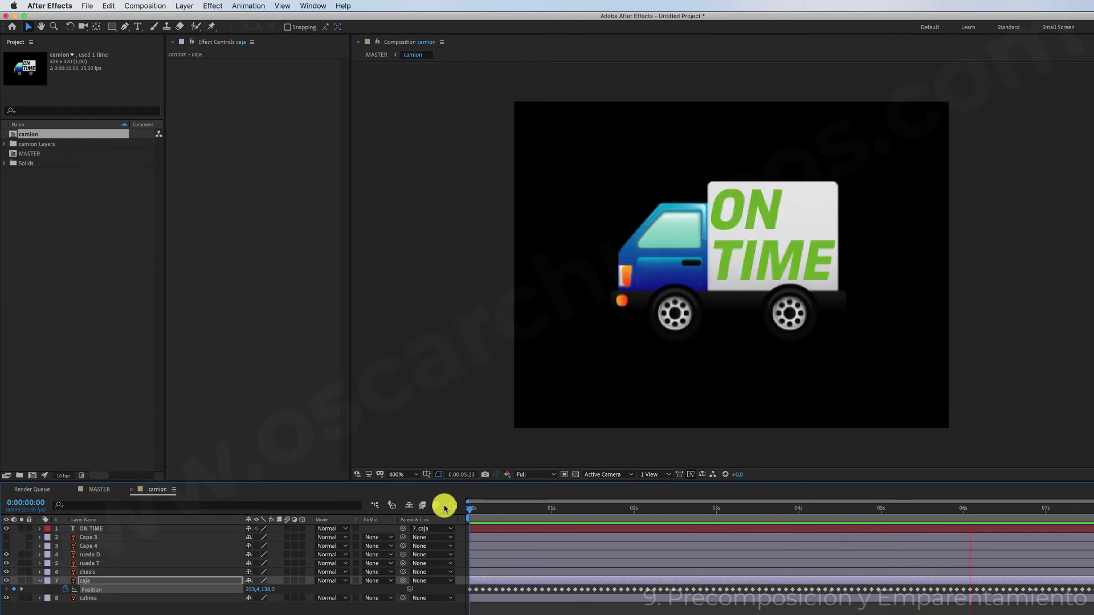
key(space)
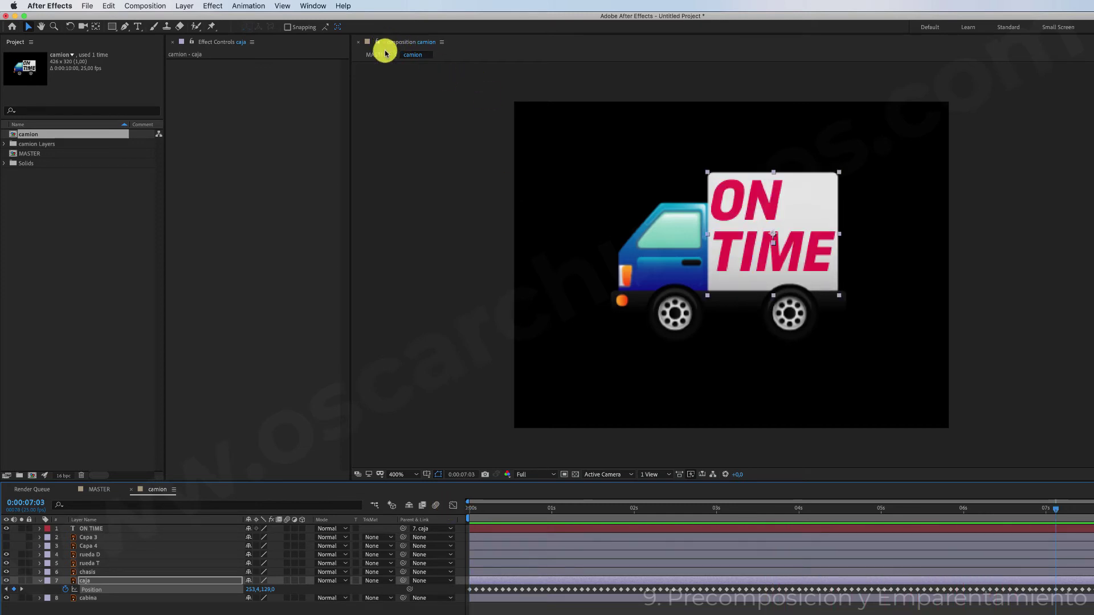
drag(480, 502, 457, 506)
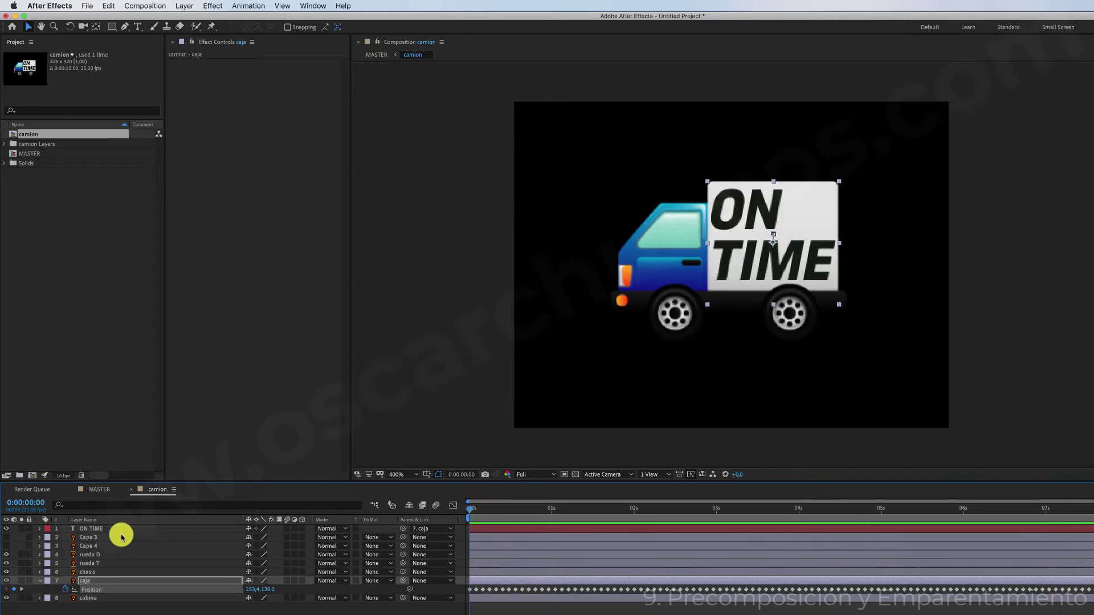
click(103, 532)
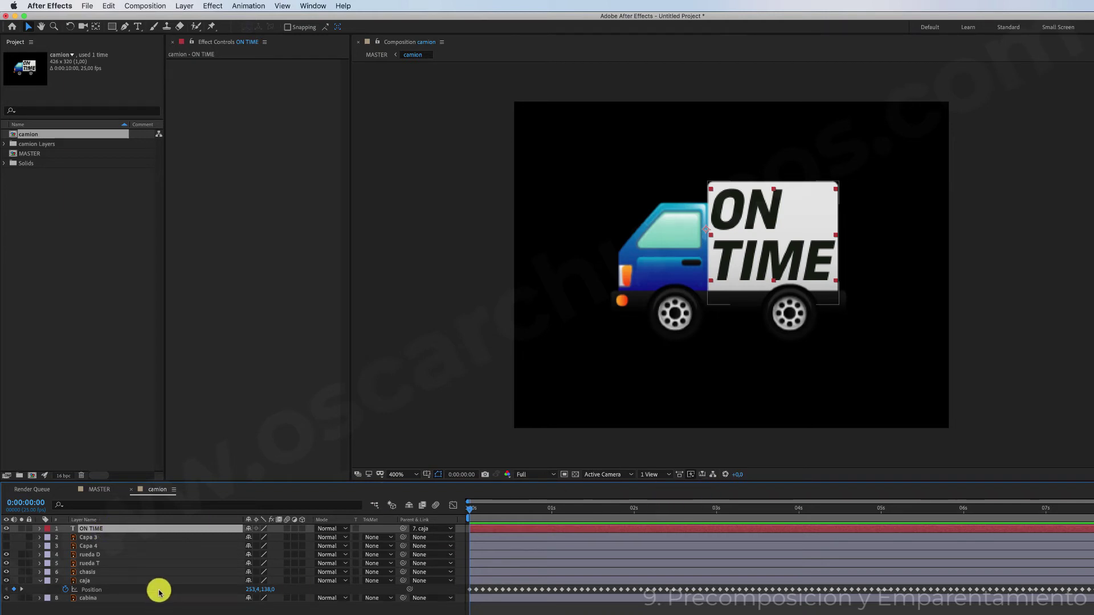
key(space)
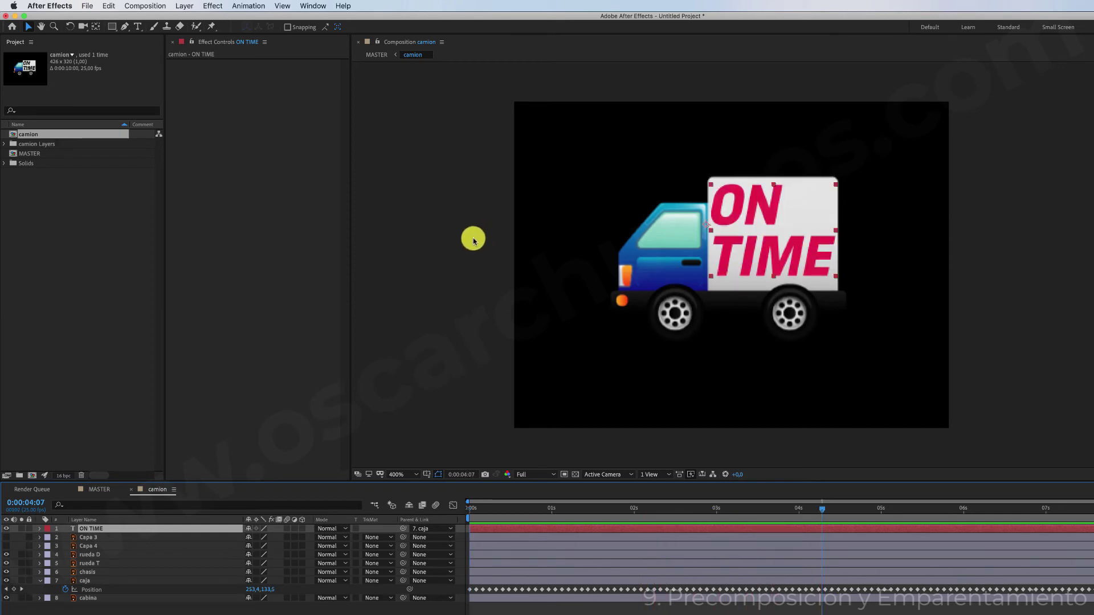
- Return to the MASTER composition and play the truck's drive-in from 0:00:00:00
click(375, 55)
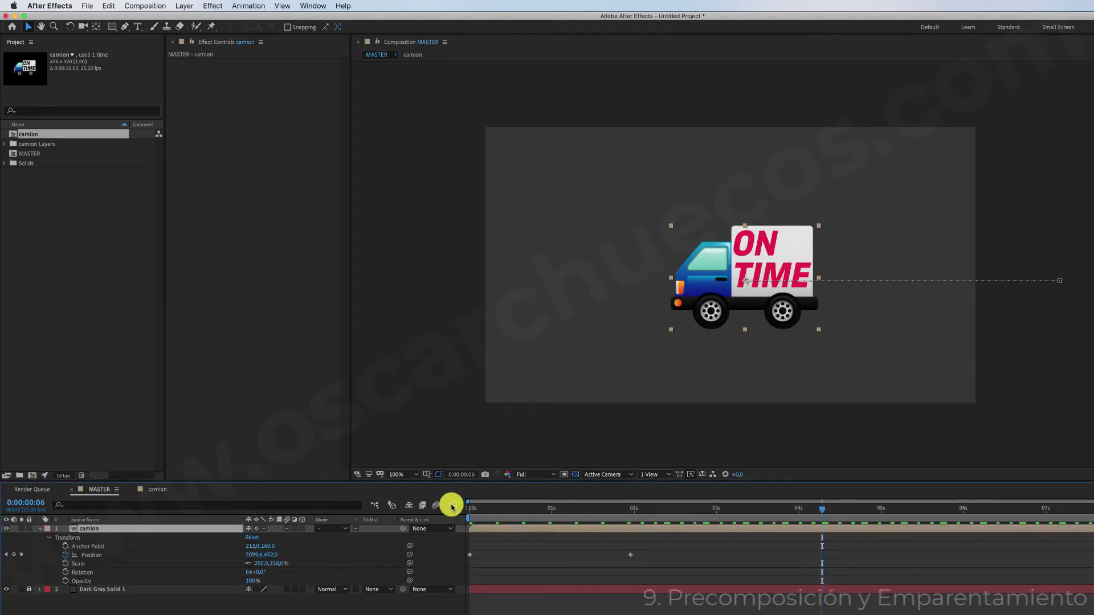
key(space)
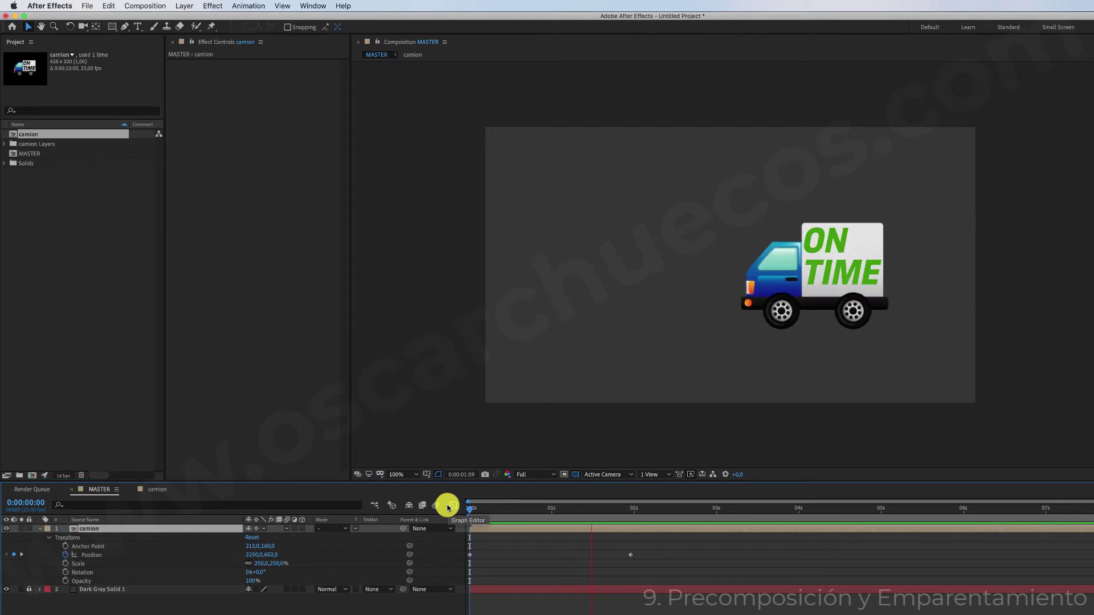
key(space)
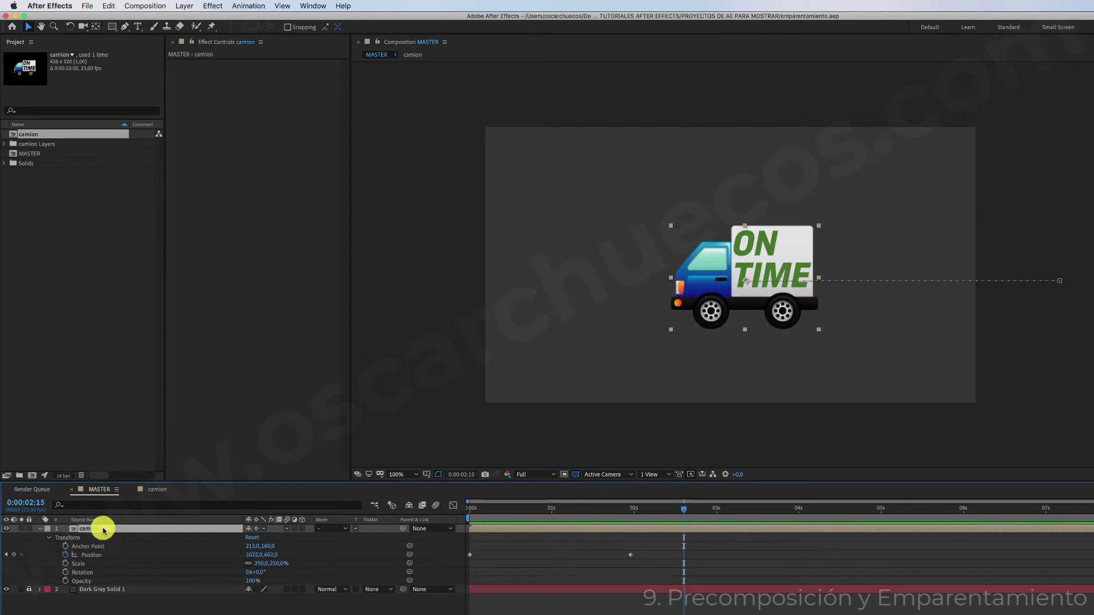
- Reopen the camion precomposition, review ON TIME's parent options without changing them, and collapse caja's properties
double_click(103, 530)
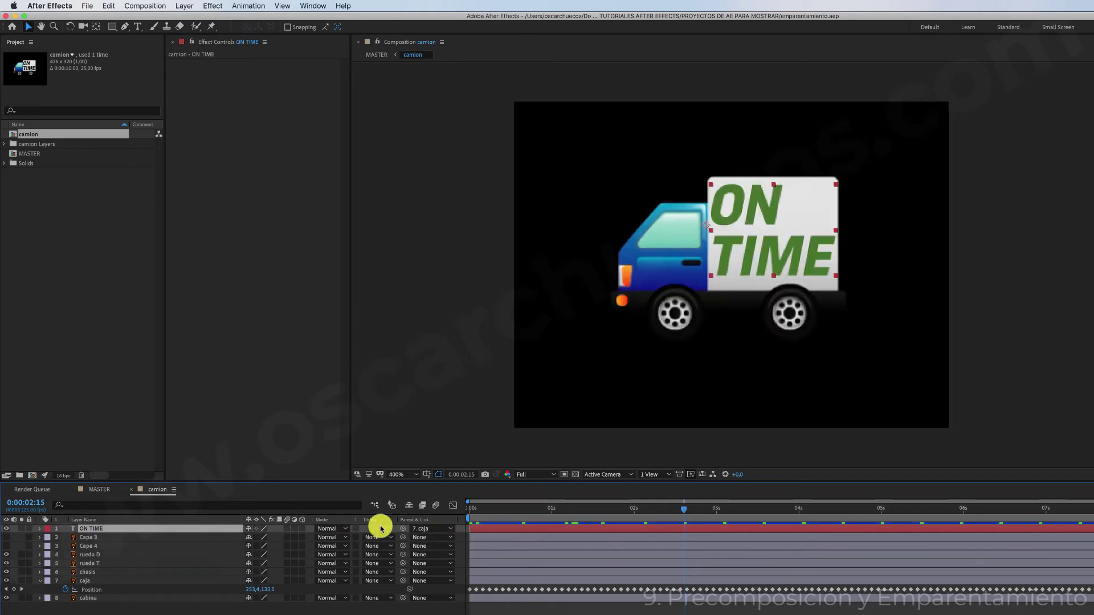
click(440, 527)
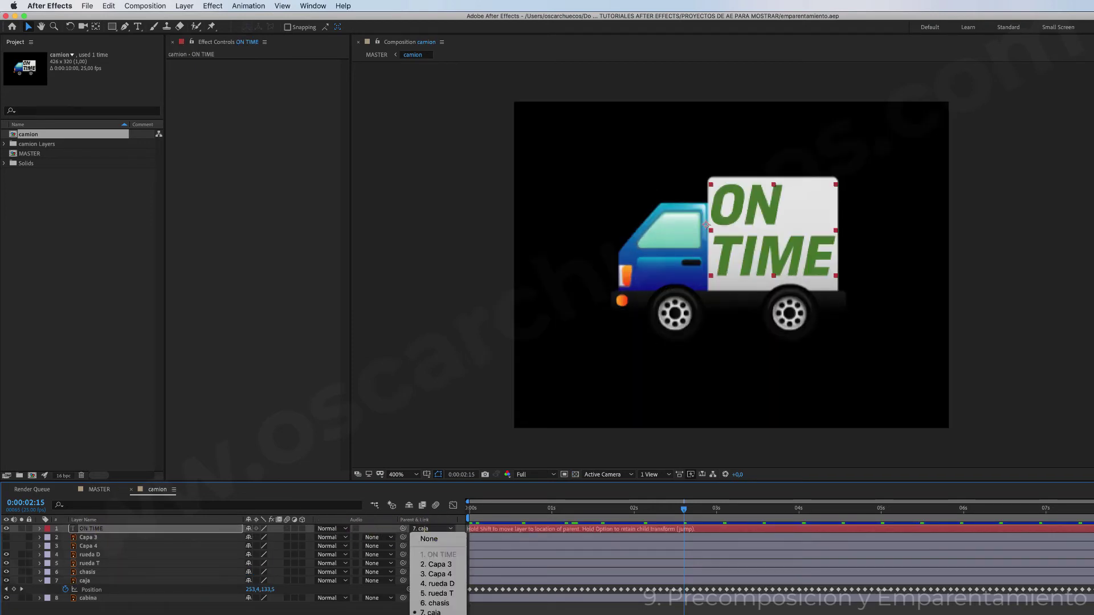
click(388, 561)
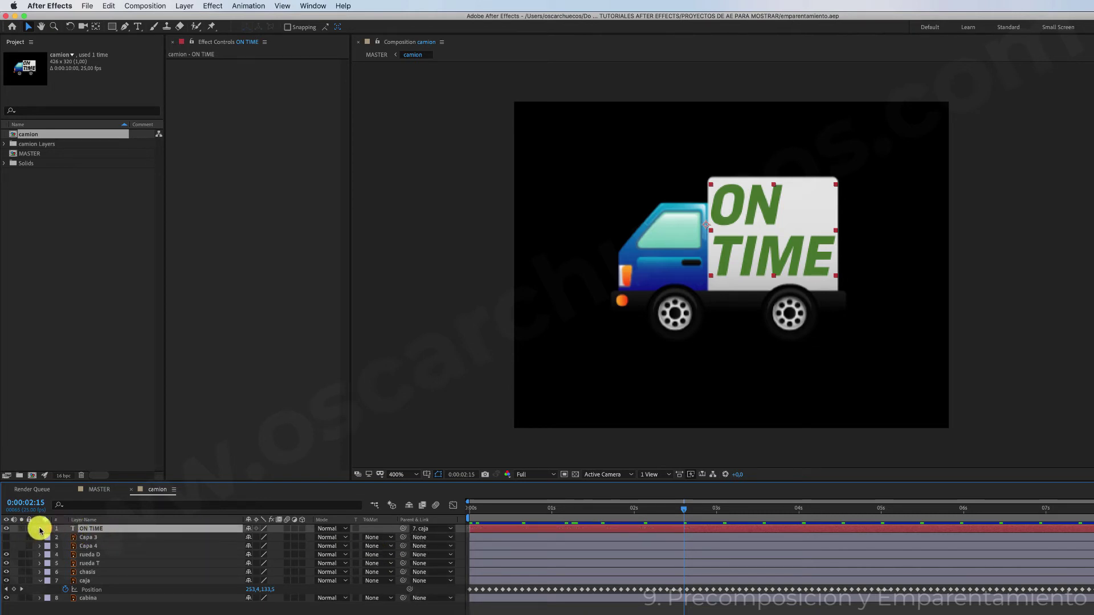
mouse_move(403, 529)
mouse_down()
mouse_move(405, 573)
mouse_move(392, 517)
mouse_up()
click(40, 581)
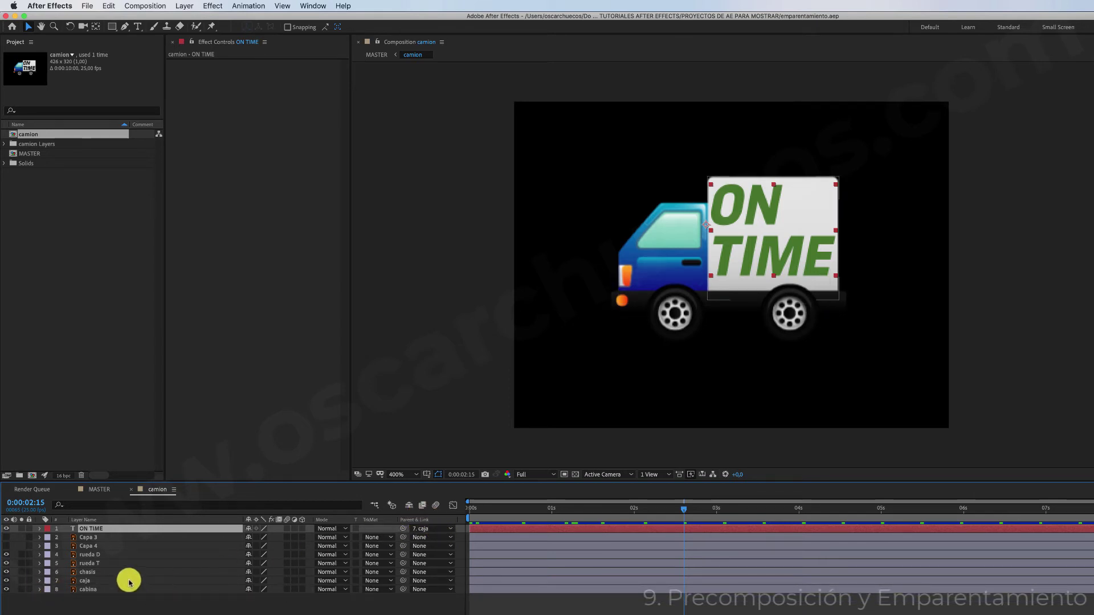
click(100, 580)
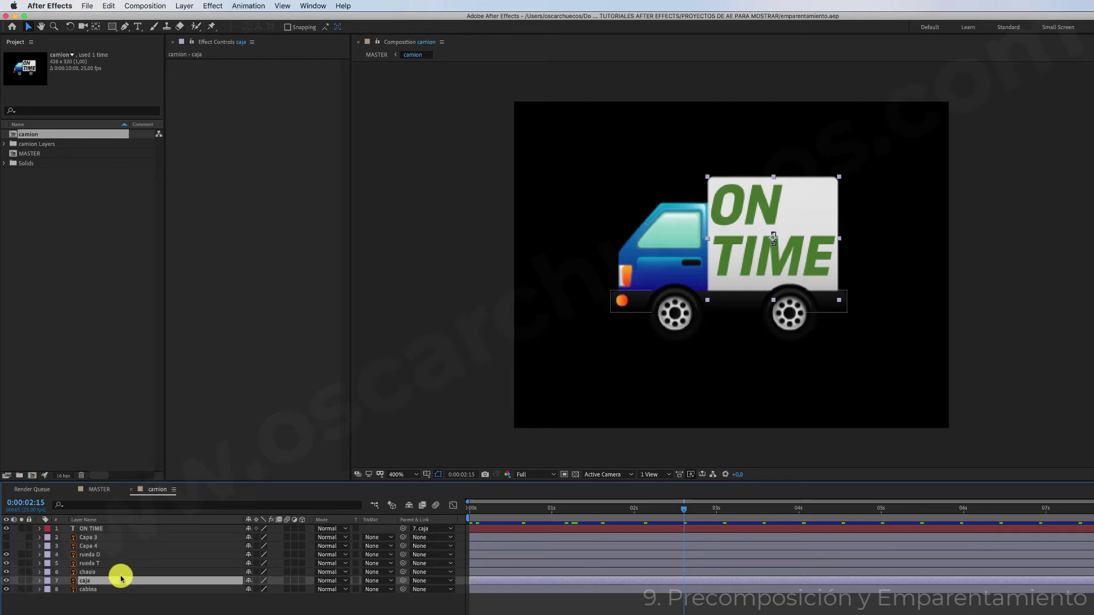
click(132, 609)
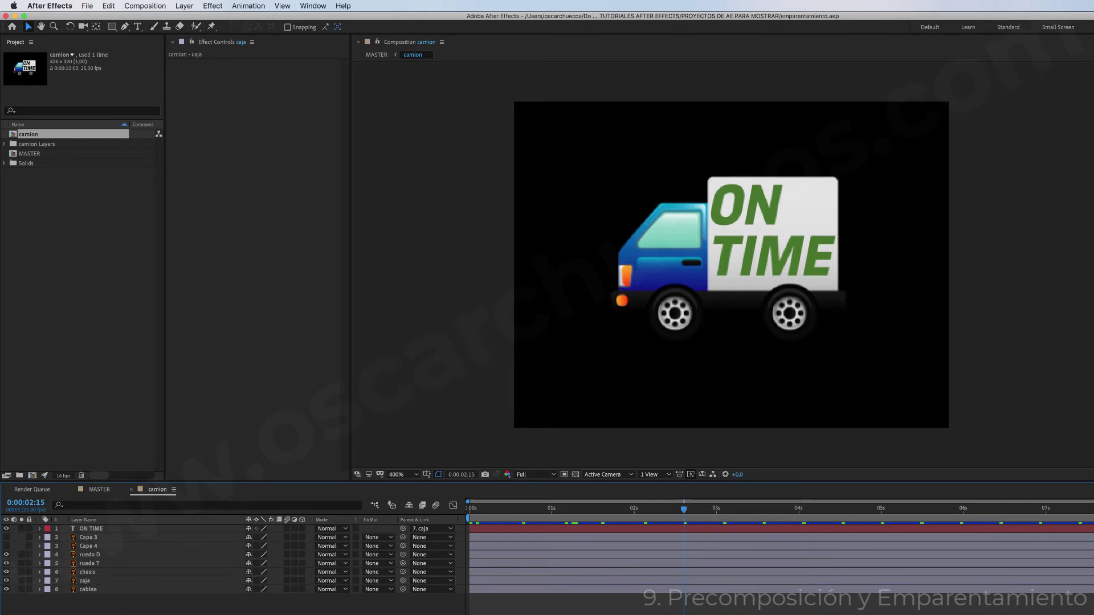
- Start Position and Rotation keyframes on the chasis layer at 0:00:00:00
click(95, 573)
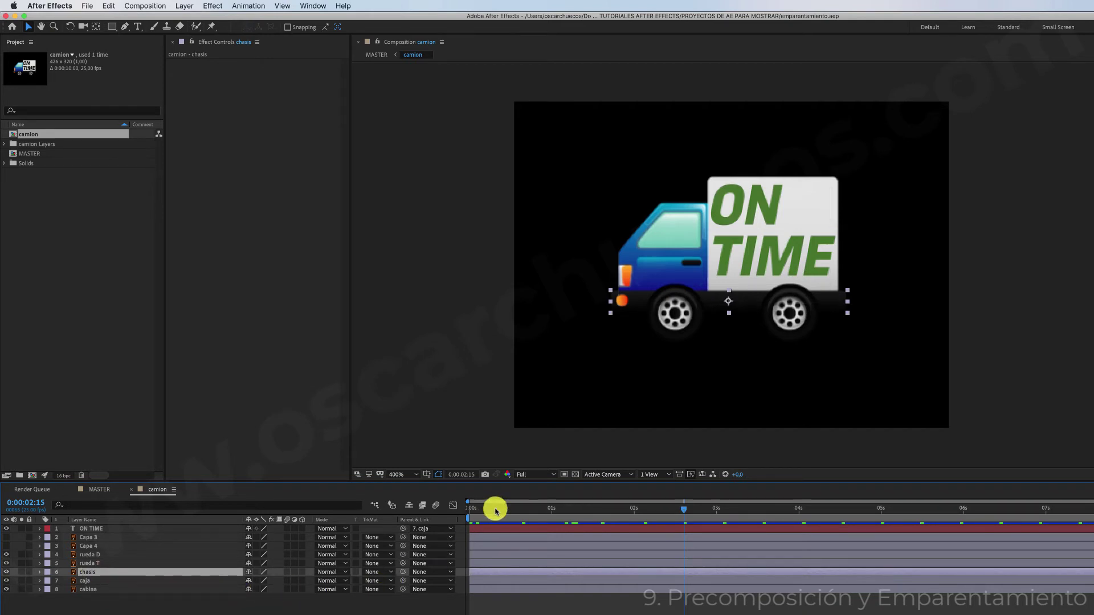
drag(494, 512, 462, 508)
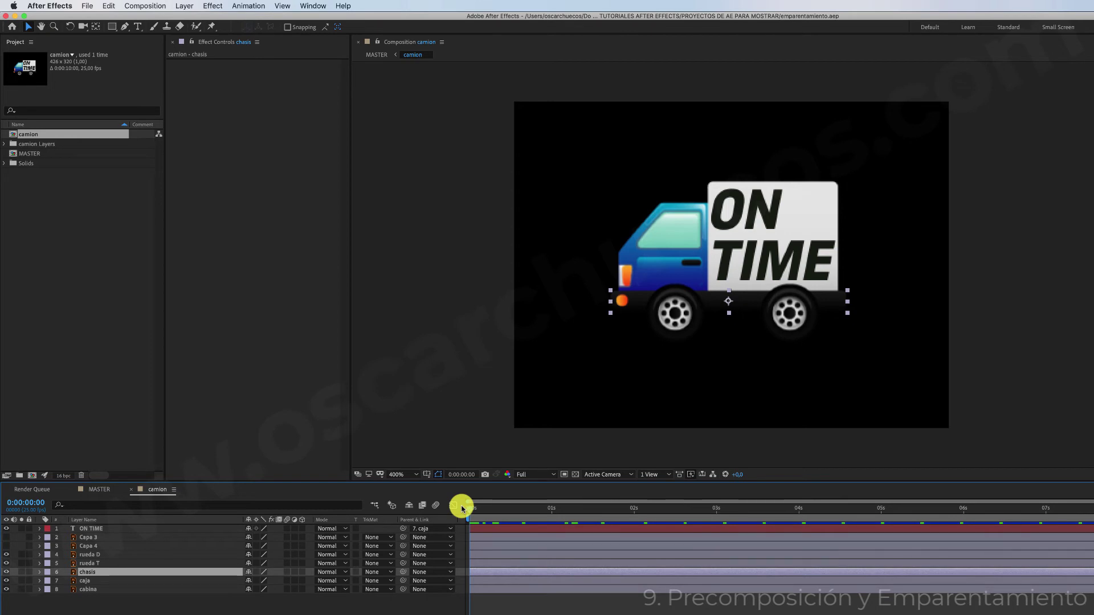
key(p)
click(65, 580)
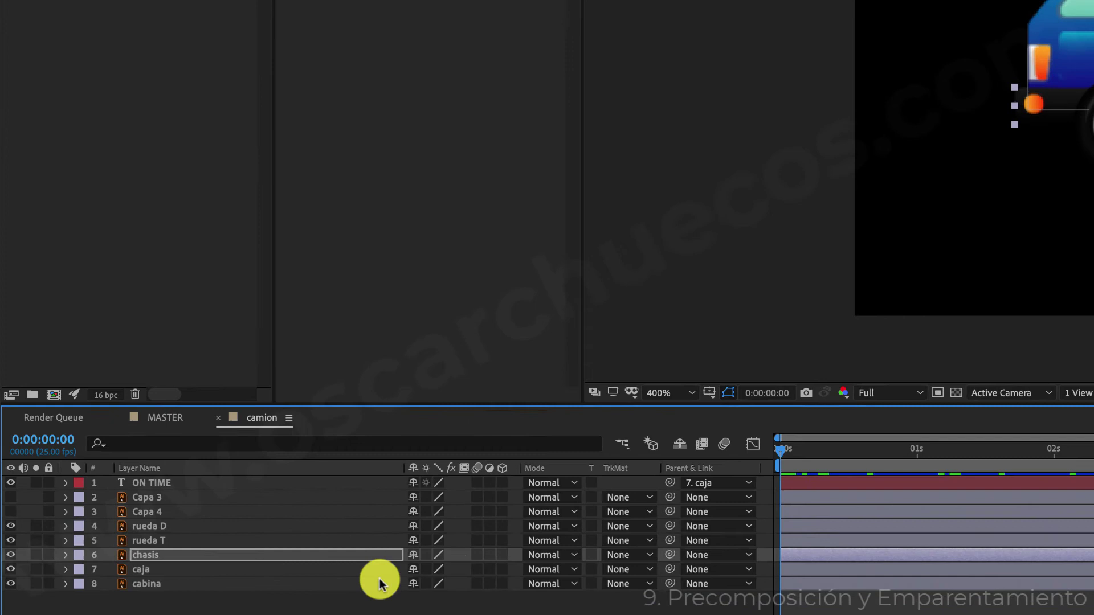
key(shift+r)
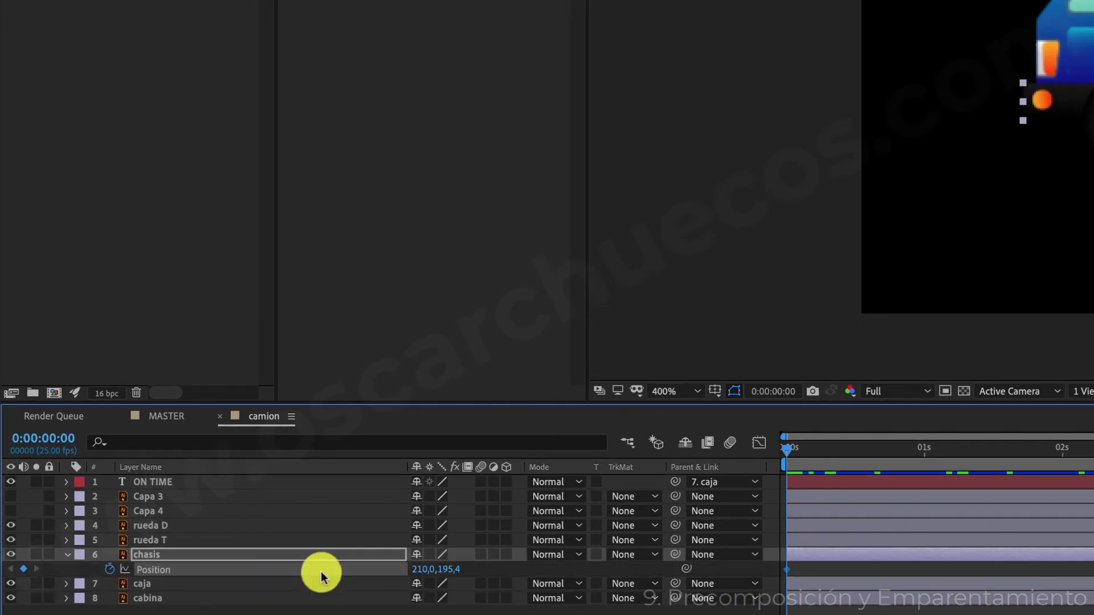
click(65, 590)
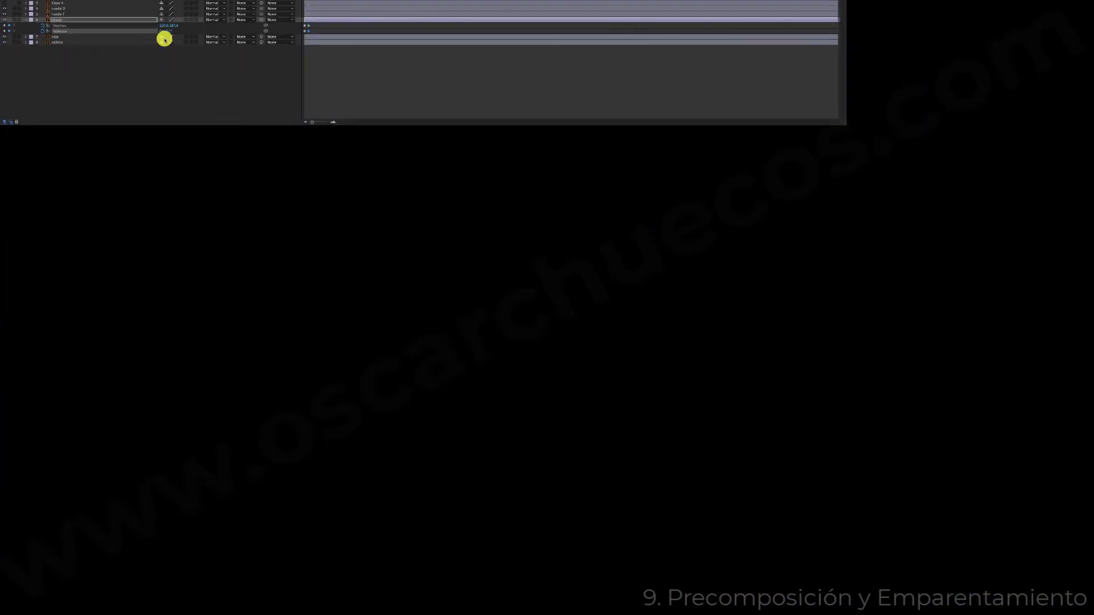
- Copy chasis's opening Position and Rotation keyframes and paste them in growing sets until they fill the whole timeline
drag(300, 23, 301, 26)
key(ctrl+c)
key(ctrl+v)
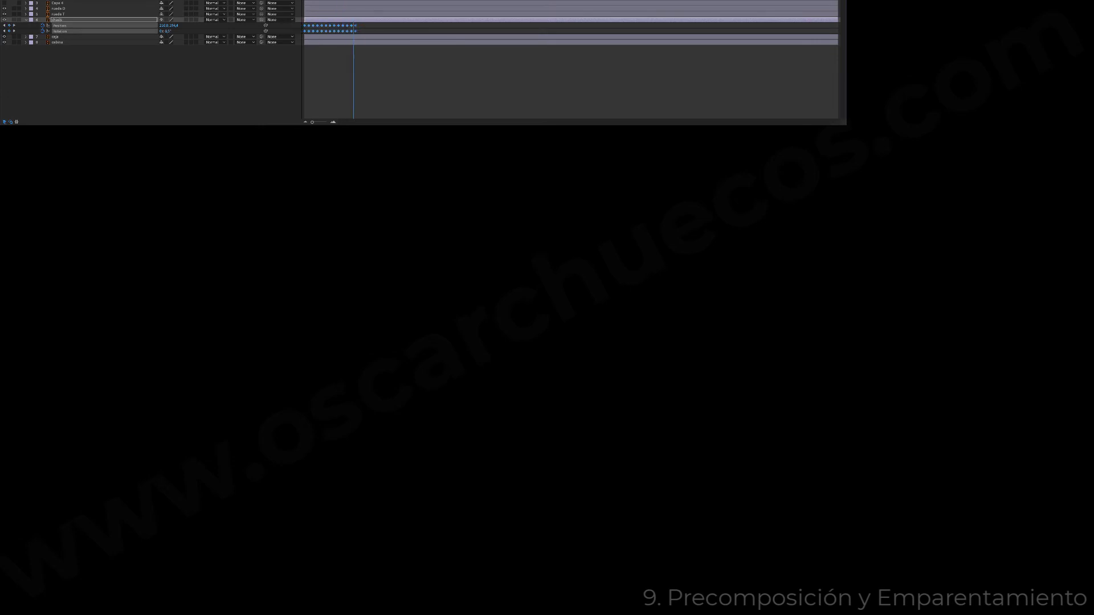
key(ctrl+v)
key(ctrl+v)
drag(462, 33, 301, 24)
key(ctrl+c)
key(ctrl+v)
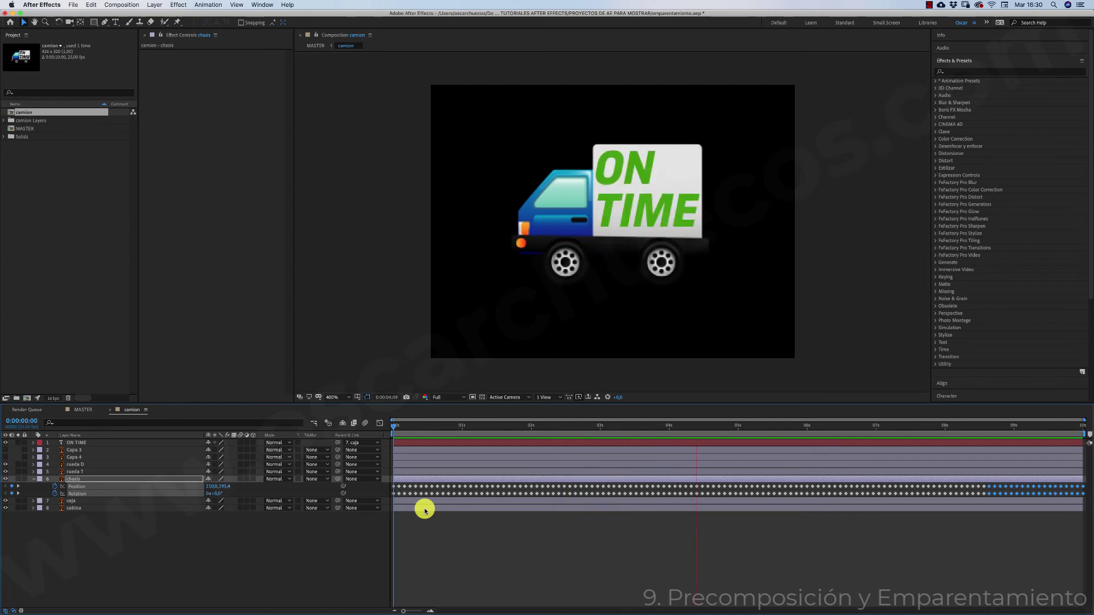
- Hide the caja and cabina layers and play the chasis shake in camion from 0:00:00:00
key(space)
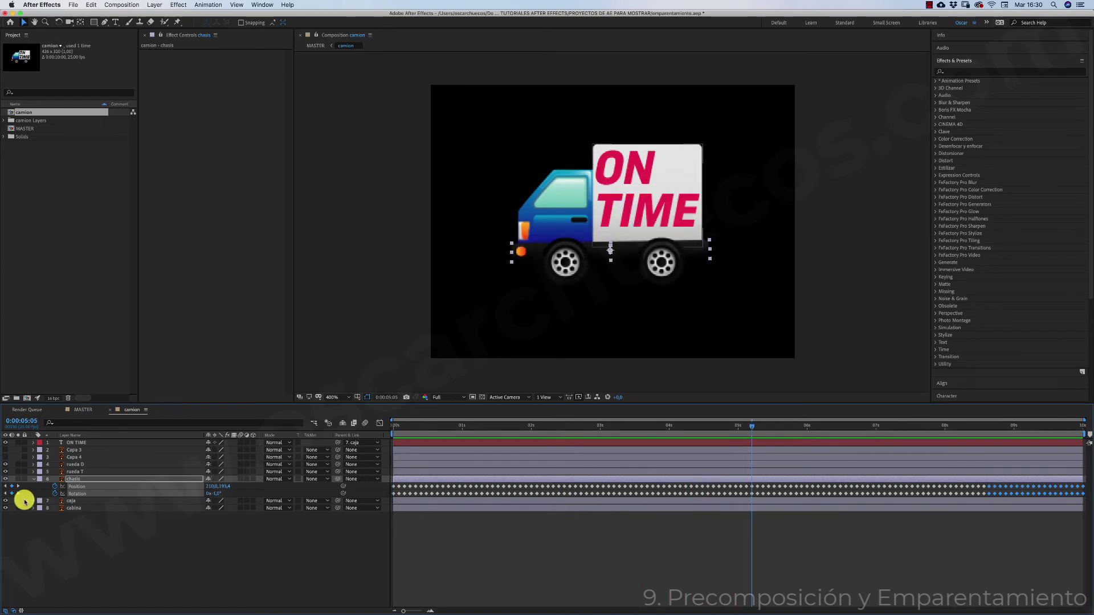
click(5, 500)
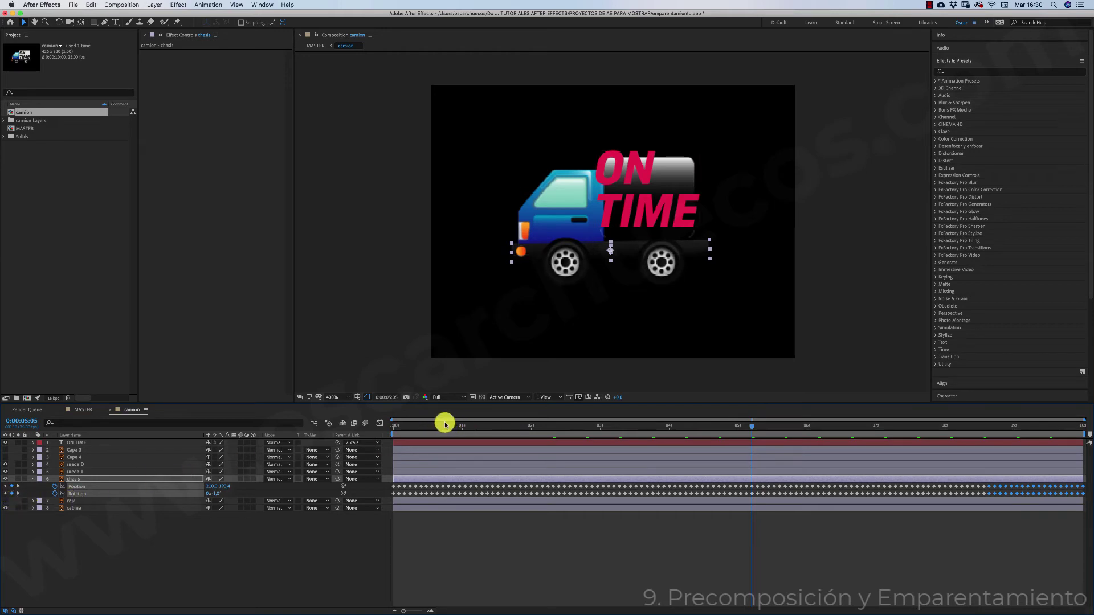
drag(445, 424, 349, 422)
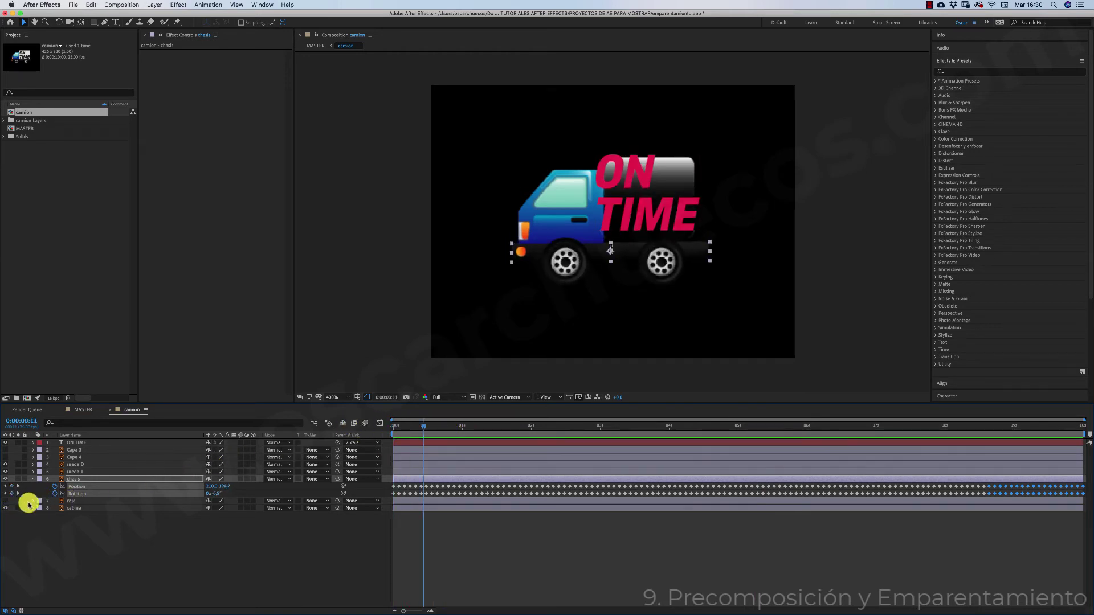
drag(5, 501, 5, 508)
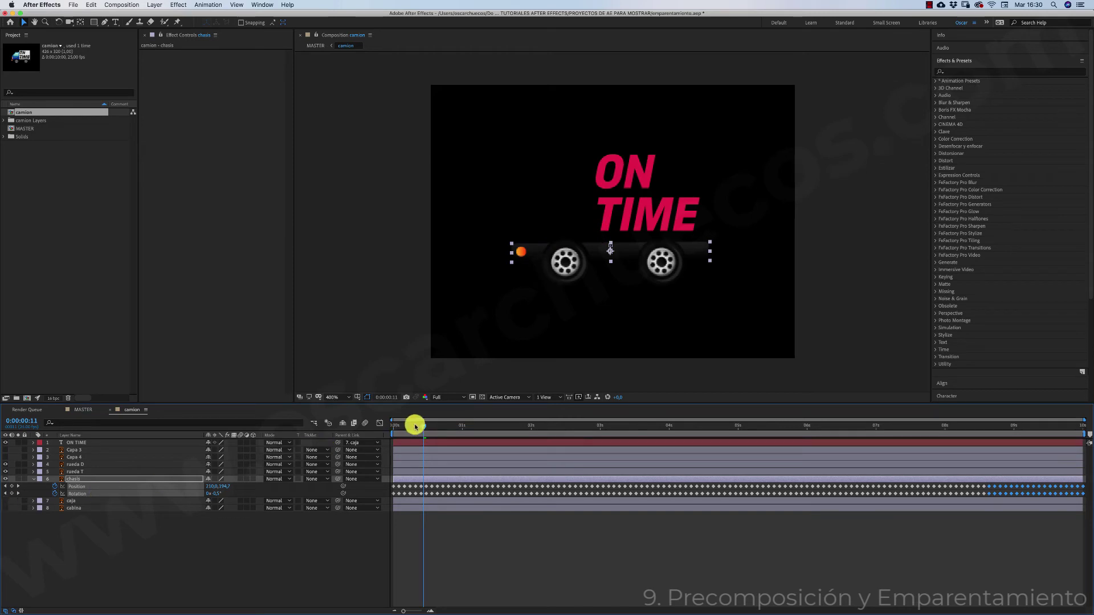
drag(415, 427, 349, 424)
key(space)
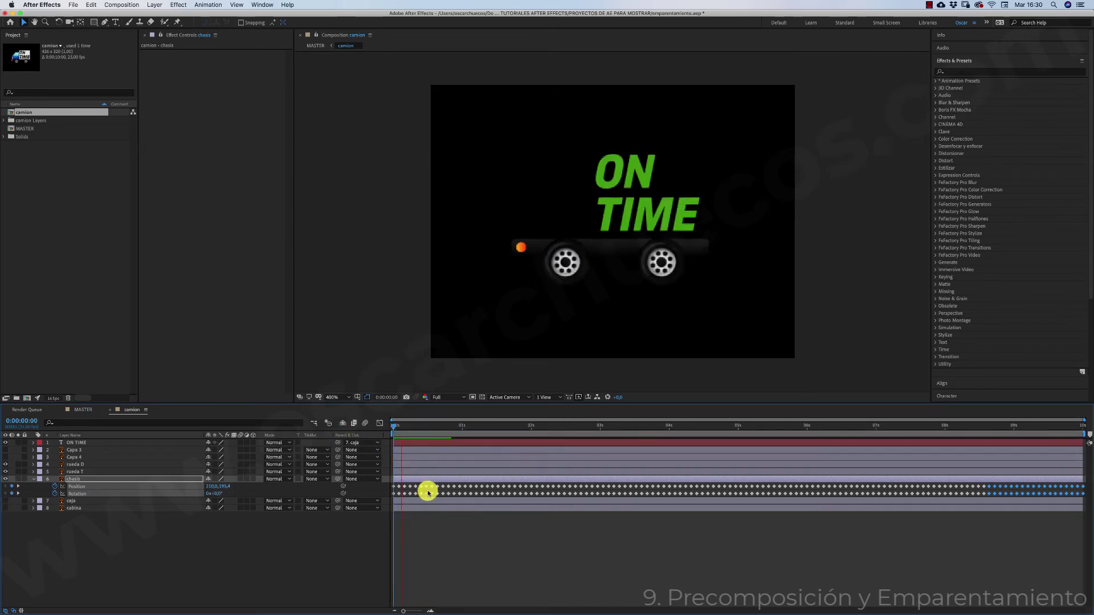
key(space)
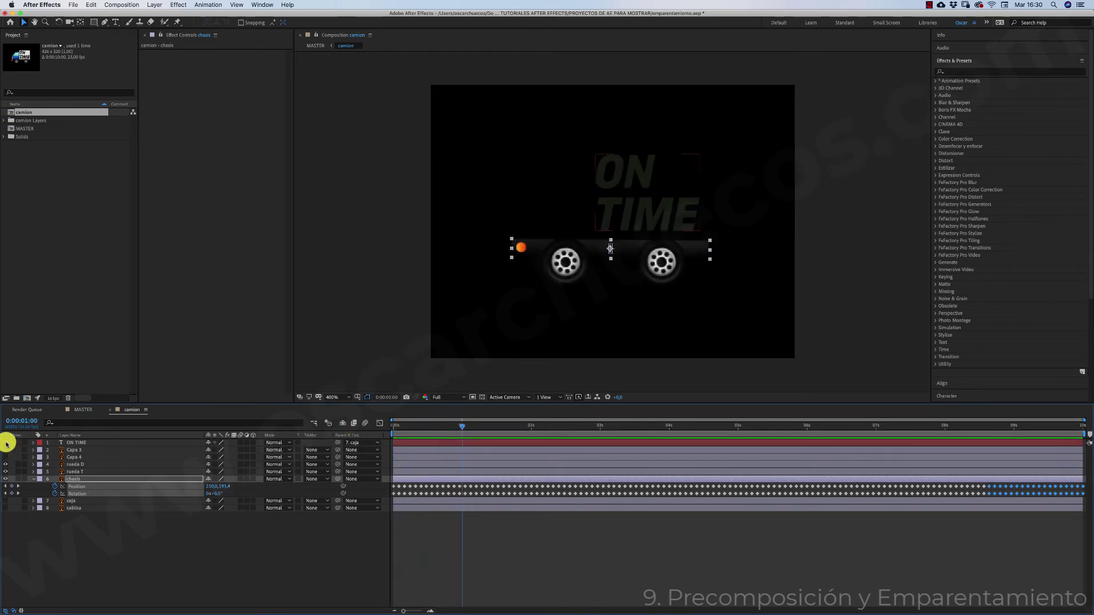
- Replay the chasis and wheels with the ON TIME text also hidden, and return to 0:00:00:00
key(space)
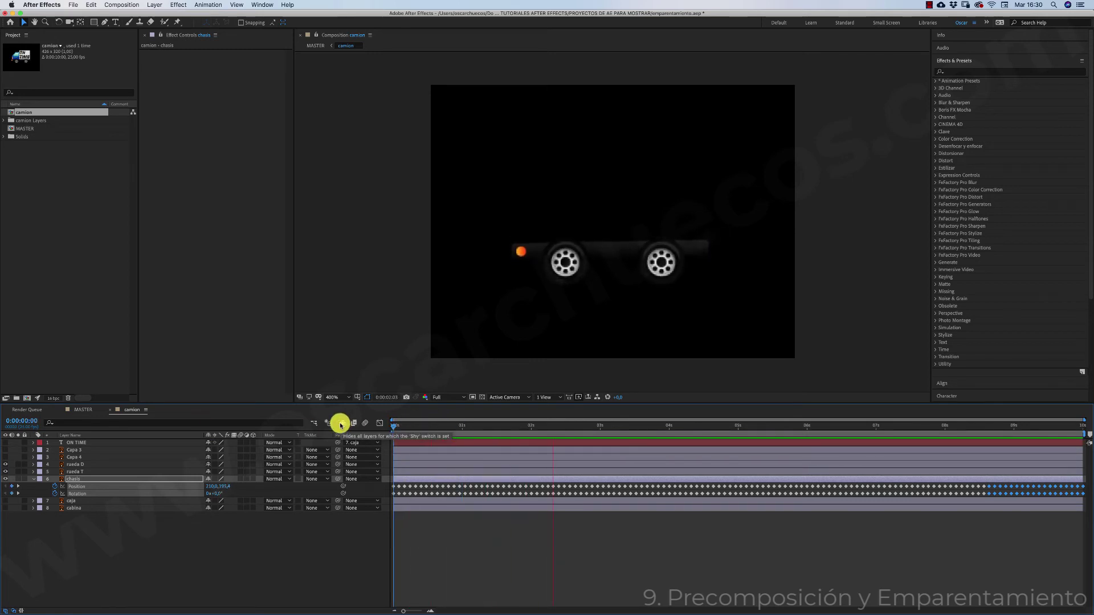
key(space)
key(Home)
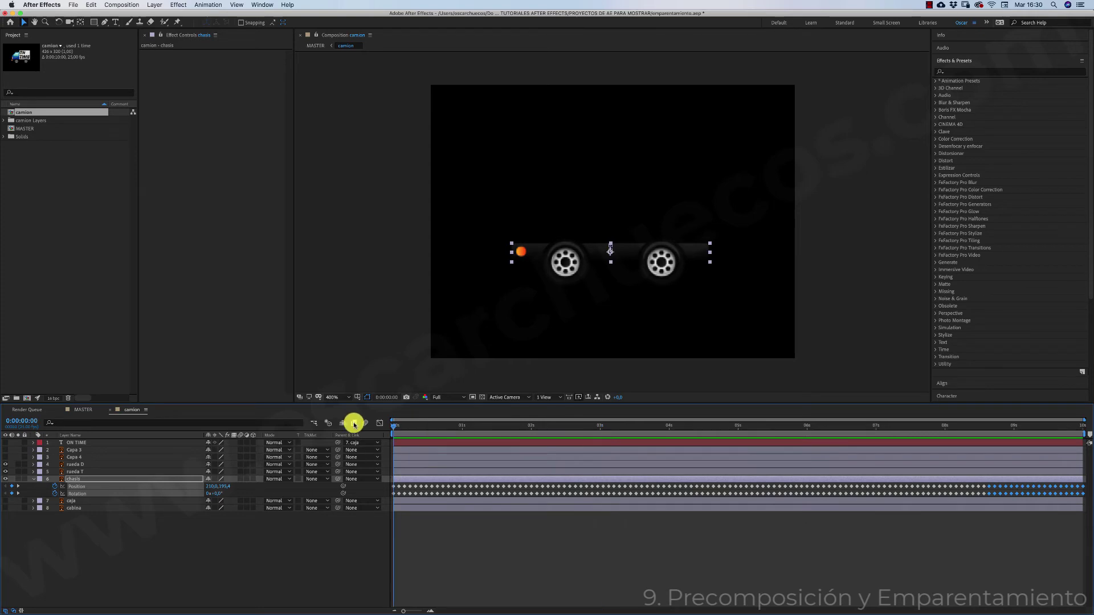
- Show the ON TIME, caja and cabina layers again, keeping Capa 3 and Capa 4 hidden
drag(6, 460, 7, 455)
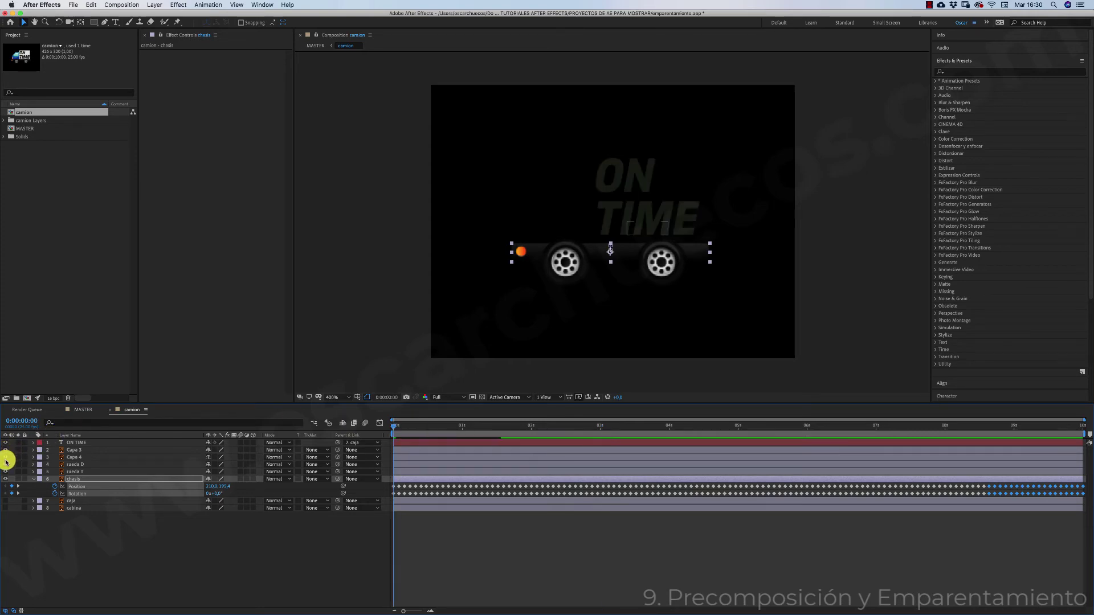
drag(6, 499, 5, 509)
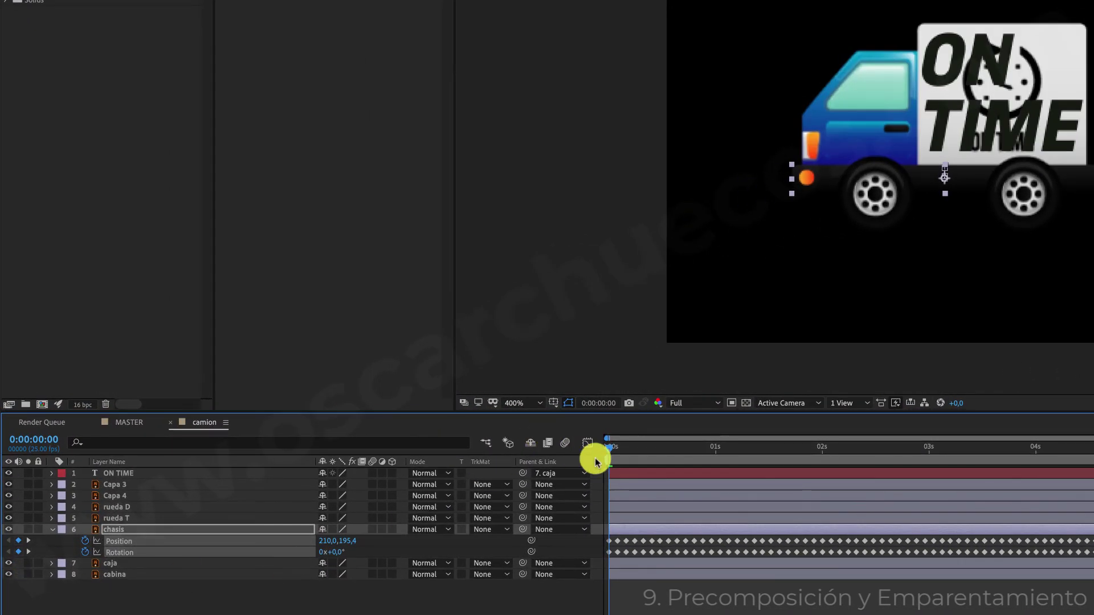
drag(8, 488, 9, 498)
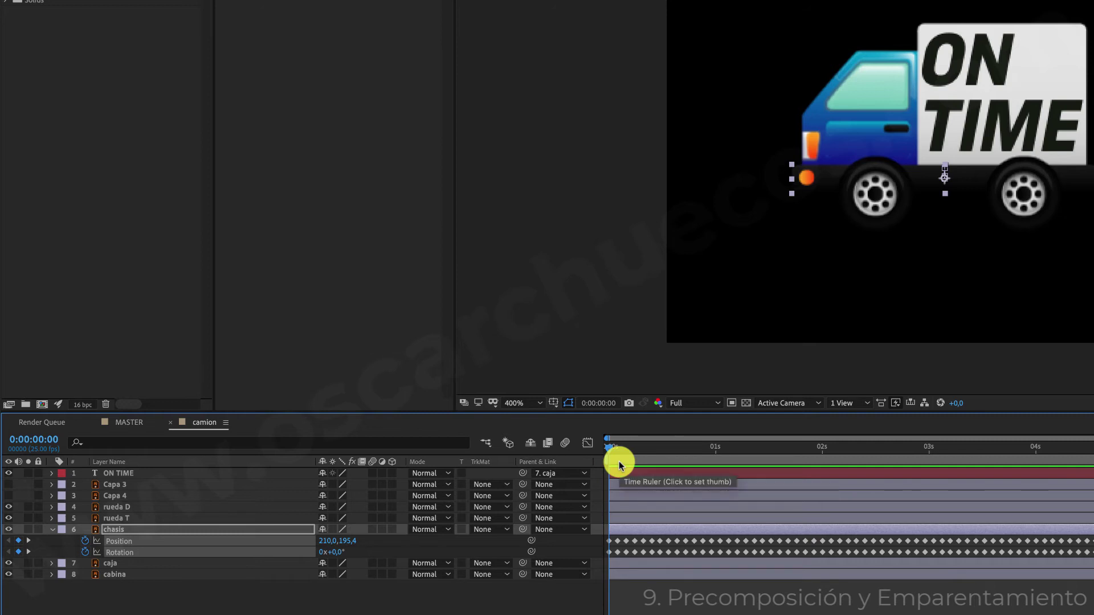
- Play the complete truck with both the box and chassis shaking, and deselect all layers
key(space)
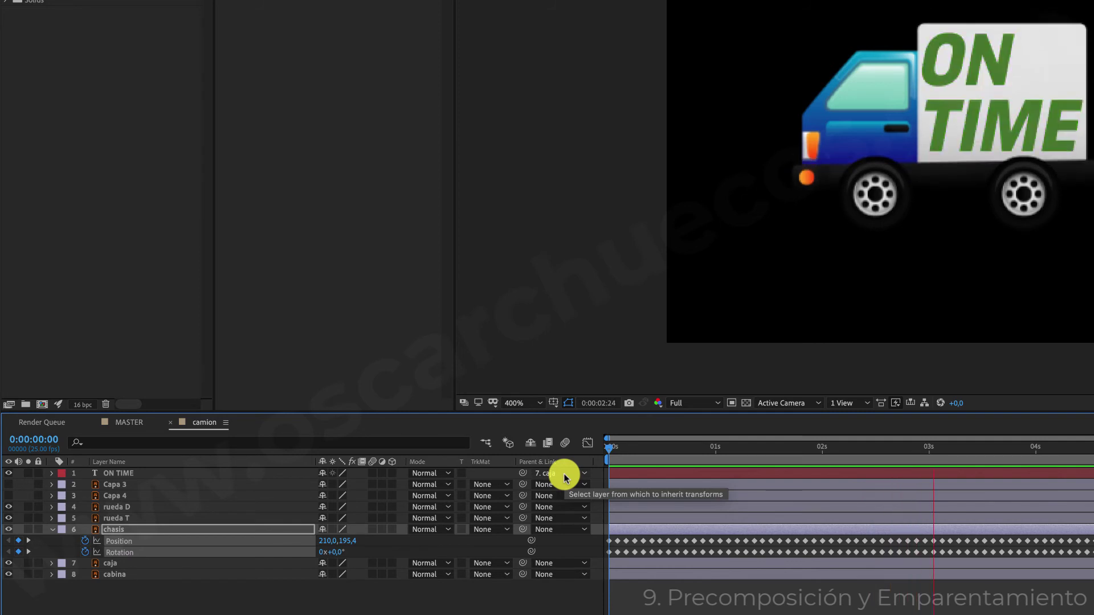
key(space)
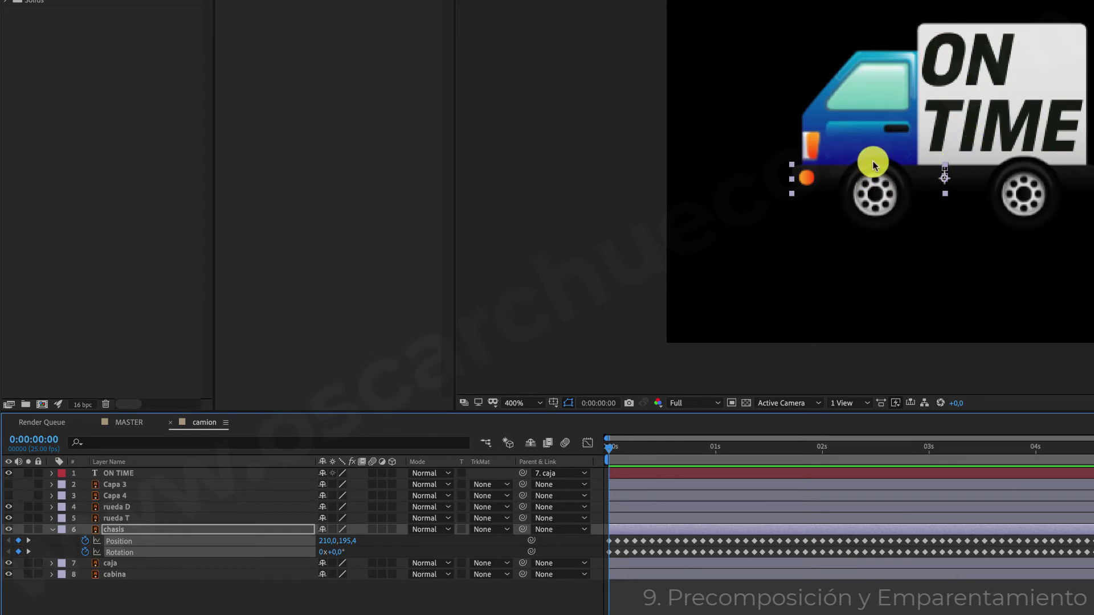
key(F2)
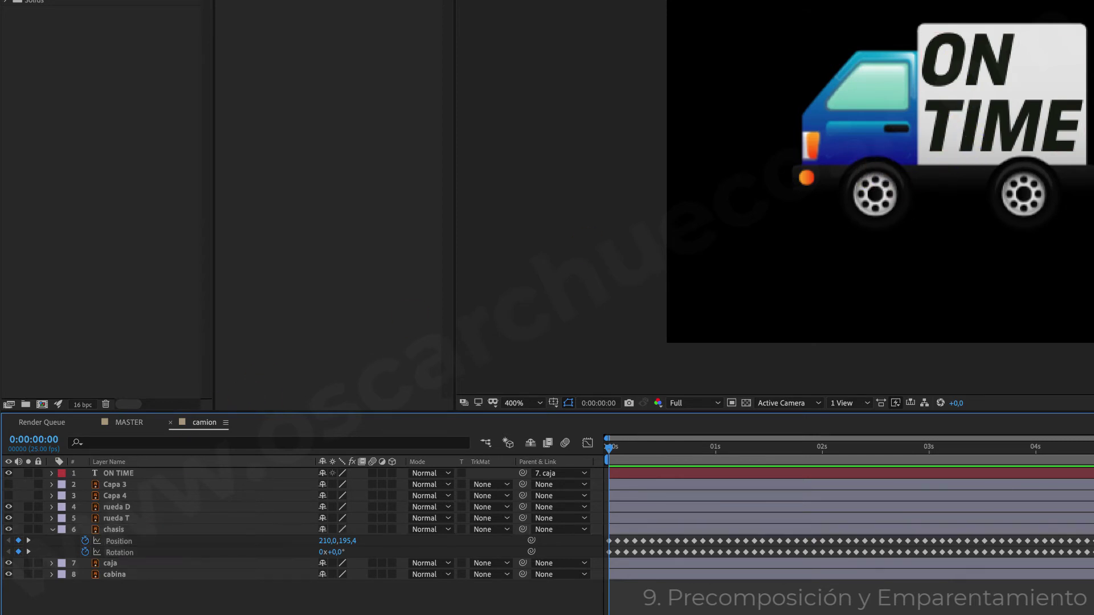
- Parent the cabina layer to chasis and play the camion composition from 0:00:00:00 to check the cab's movement
click(117, 574)
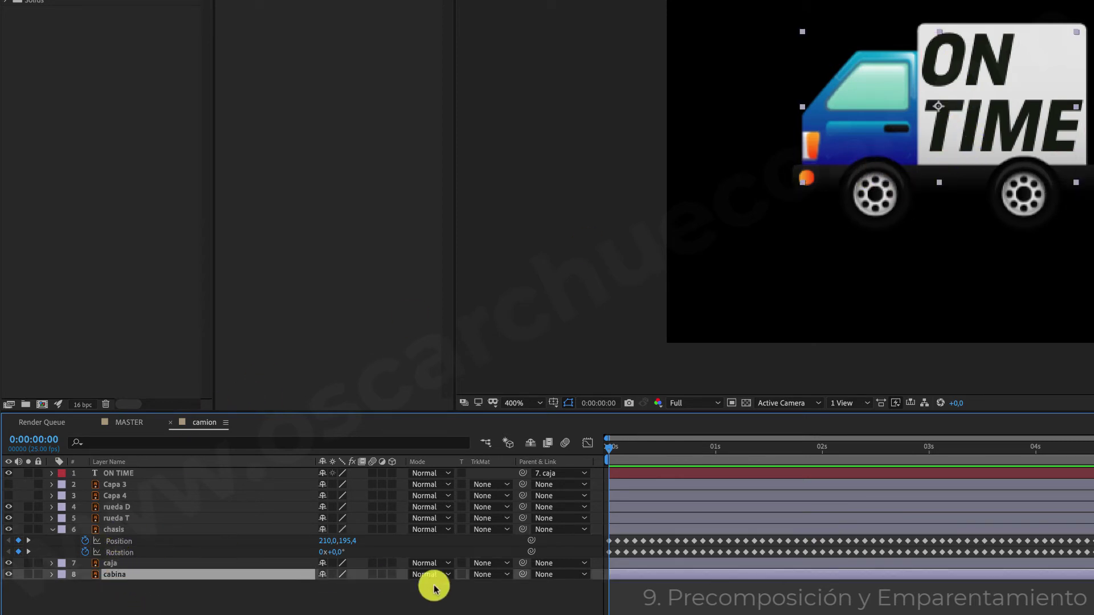
drag(523, 574, 155, 529)
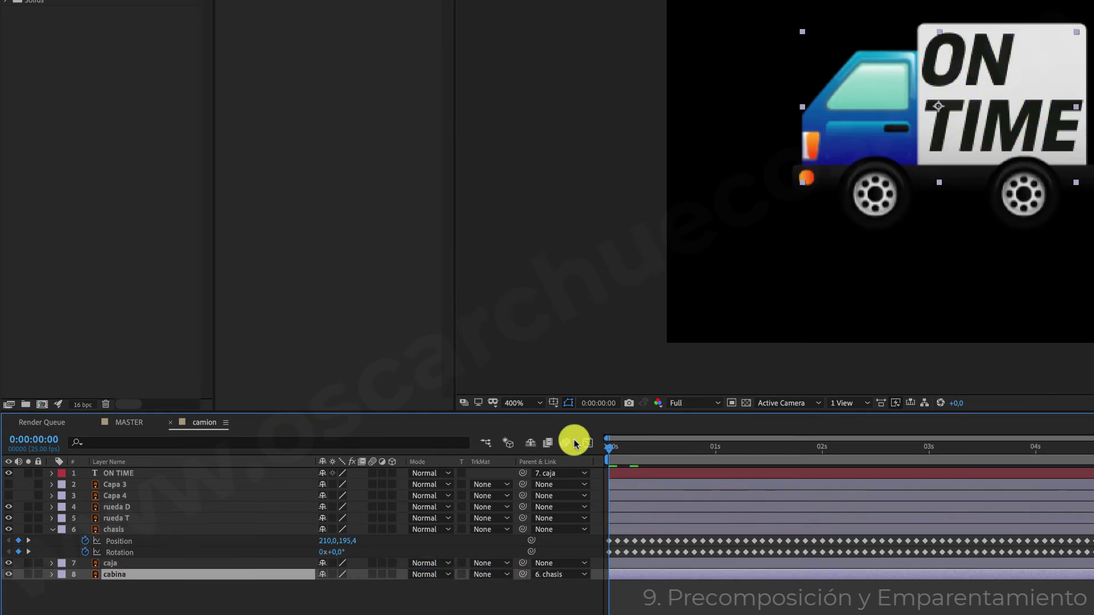
key(space)
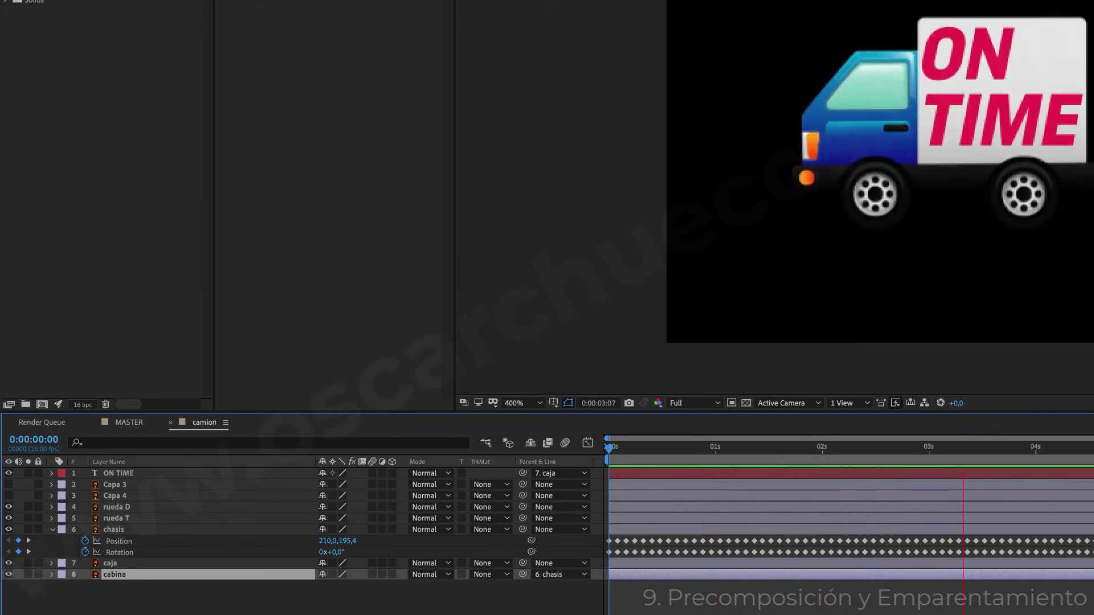
key(space)
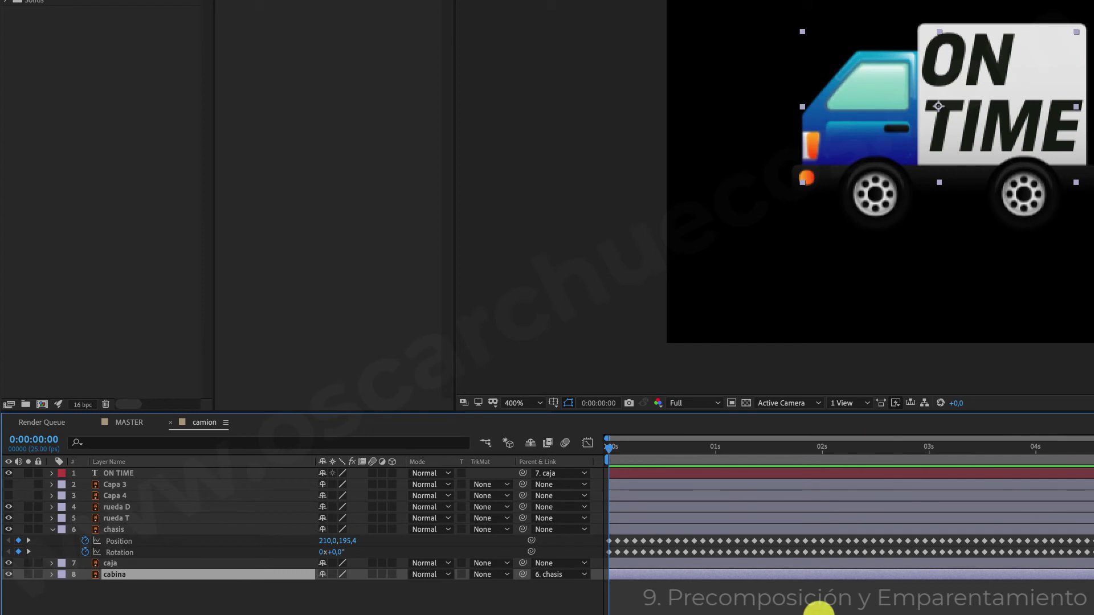
key(space)
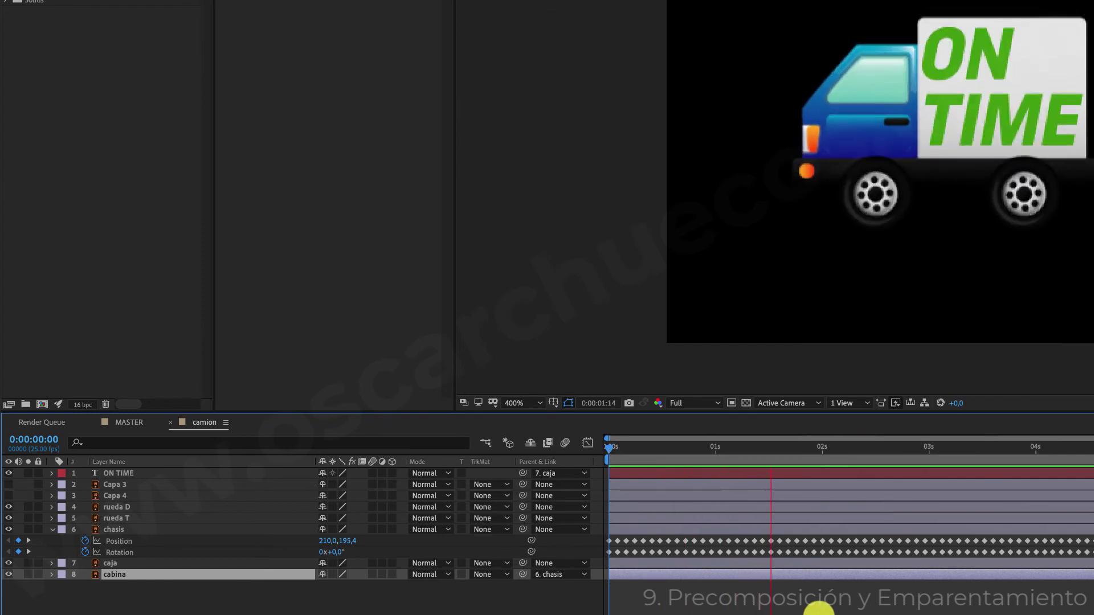
key(space)
drag(699, 460, 576, 447)
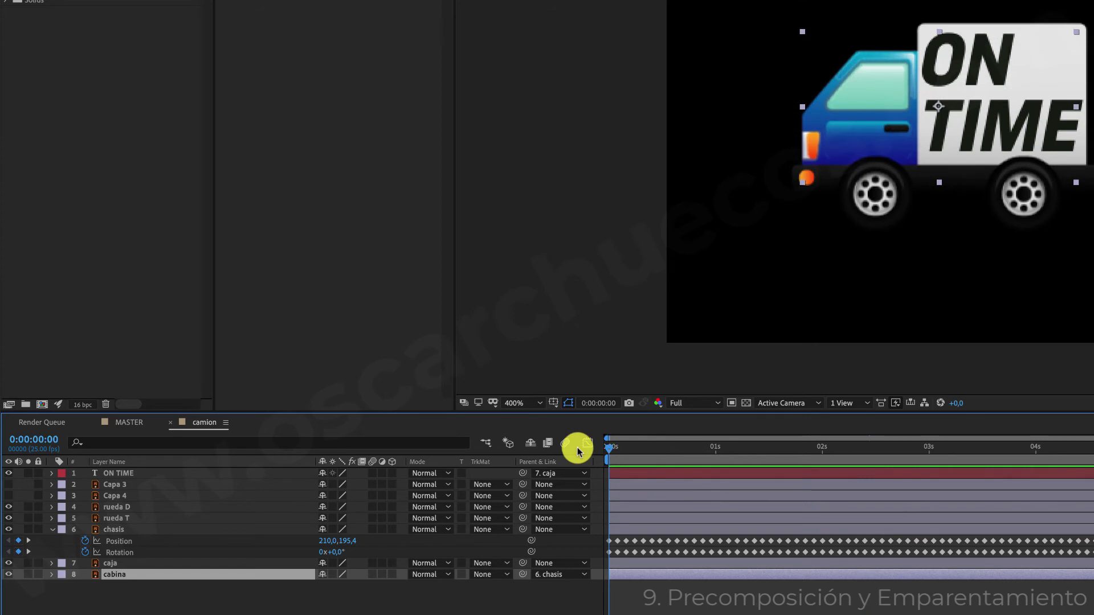
- Parent the caja layer to the chasis layer
click(130, 475)
click(117, 563)
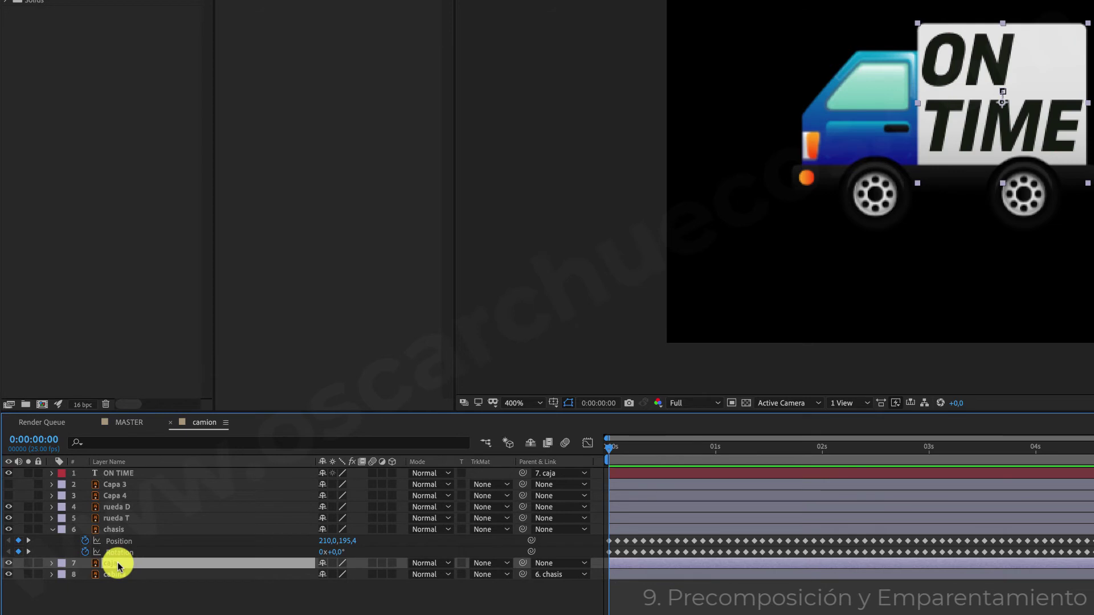
click(115, 529)
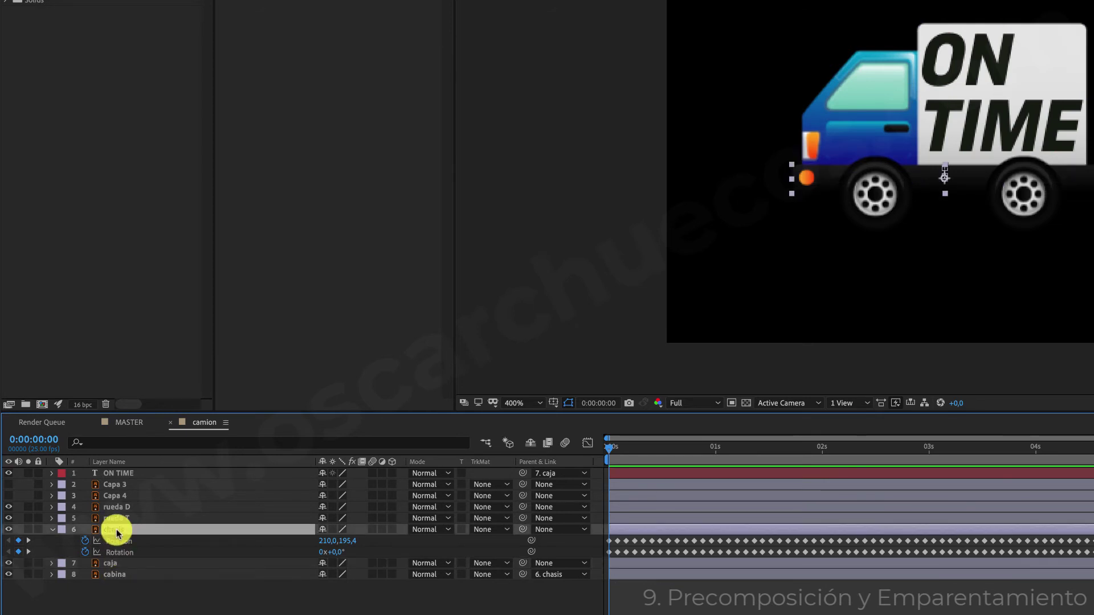
click(165, 605)
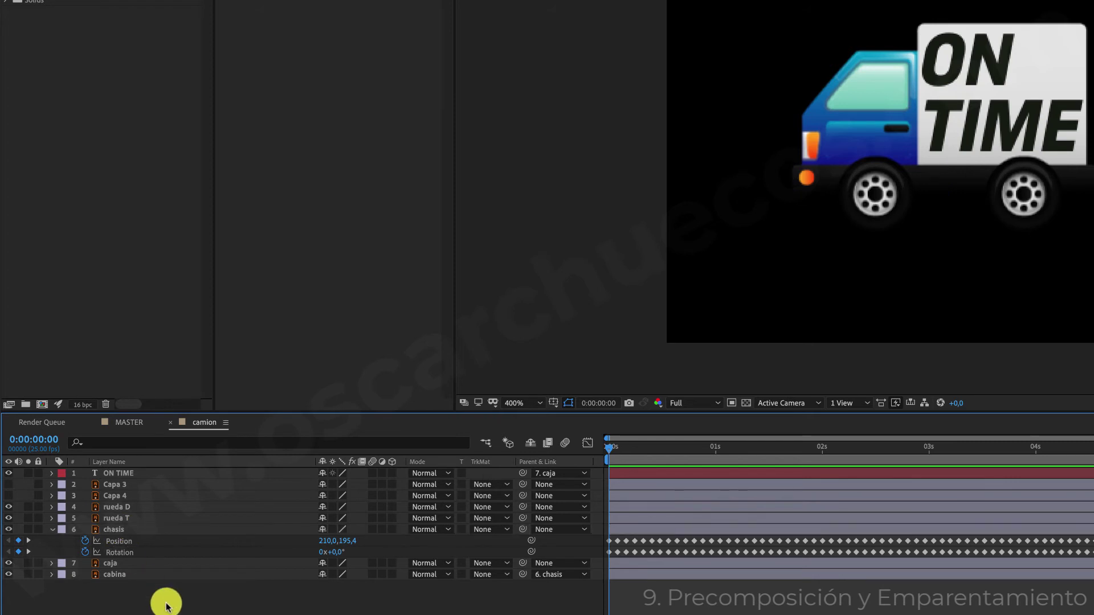
click(136, 565)
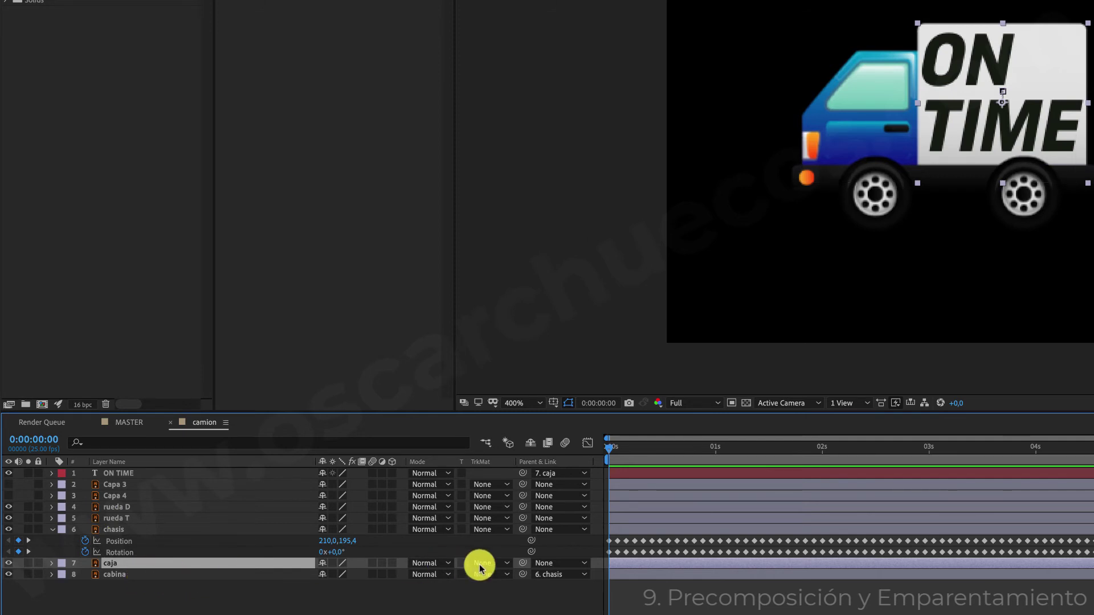
drag(523, 564, 166, 531)
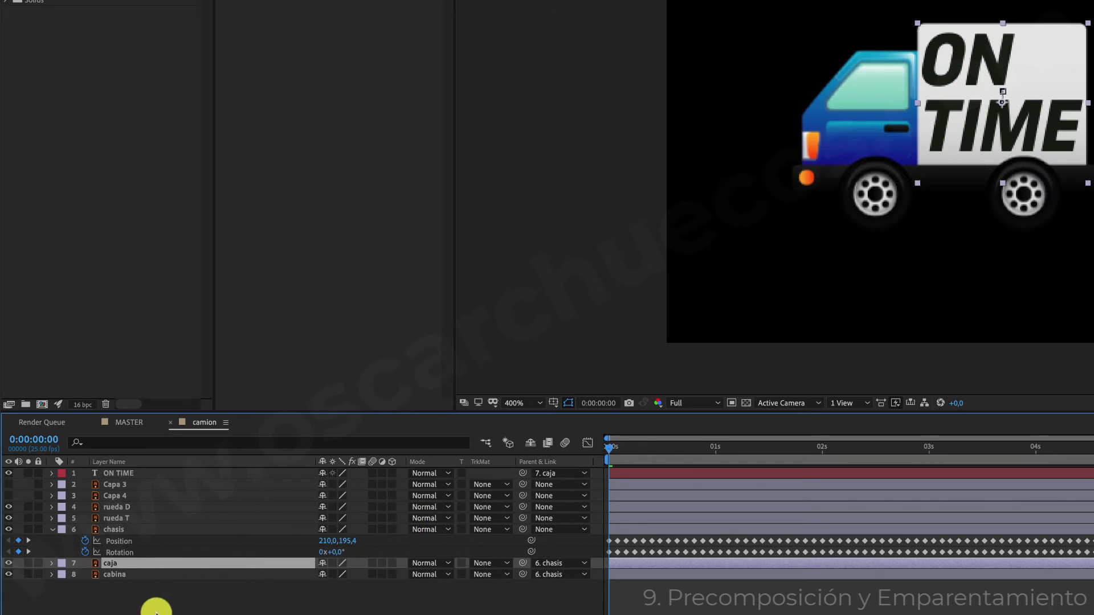
- Show the Position and Rotation properties of the cabina layer to compare them with the chasis keyframes
click(125, 531)
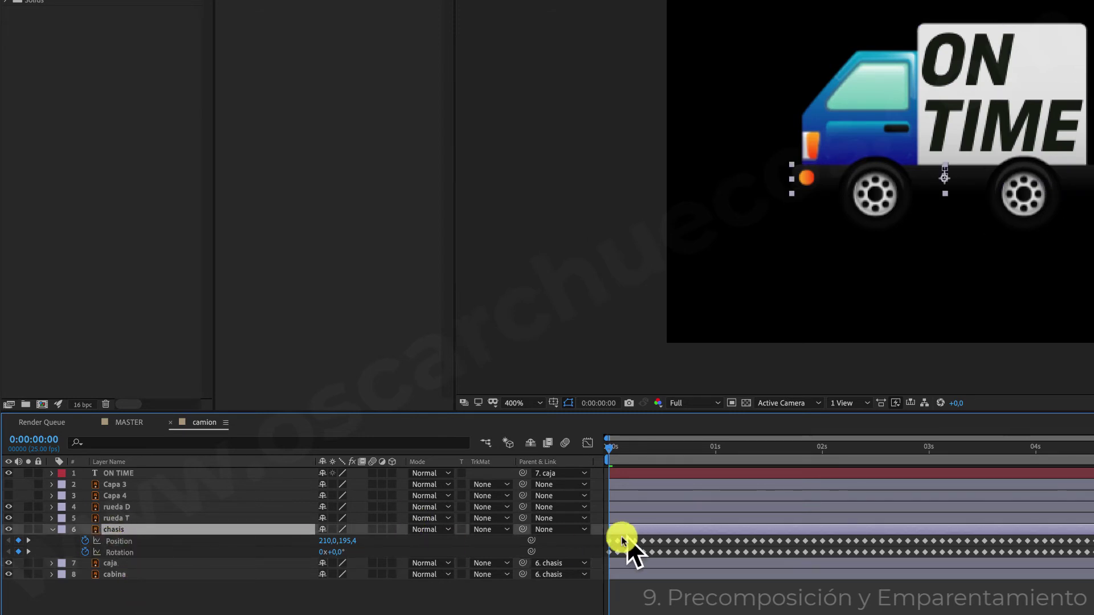
mouse_move(704, 544)
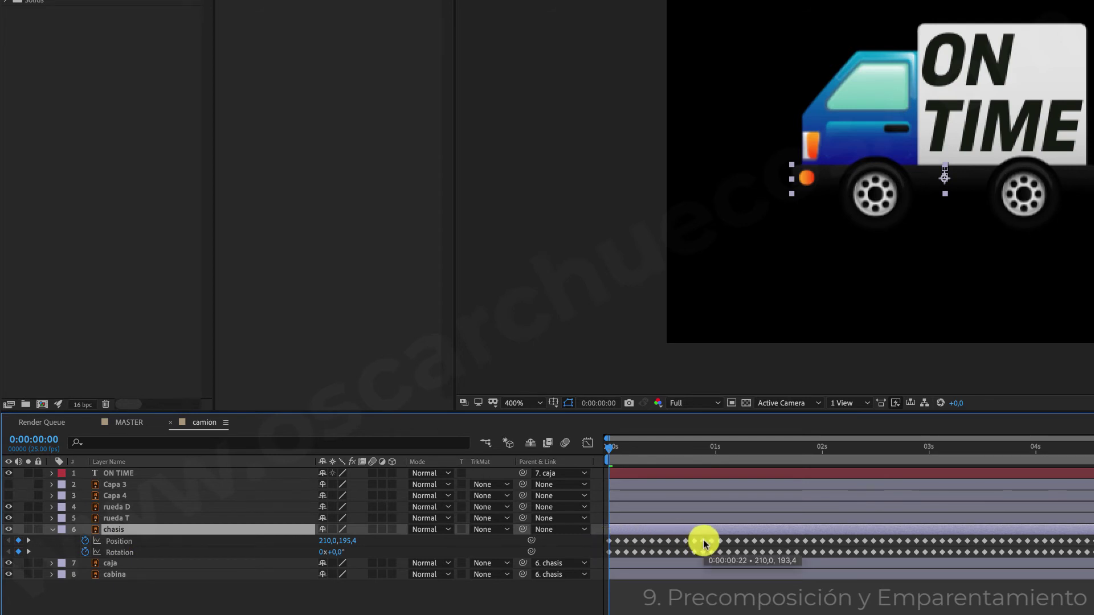
click(135, 576)
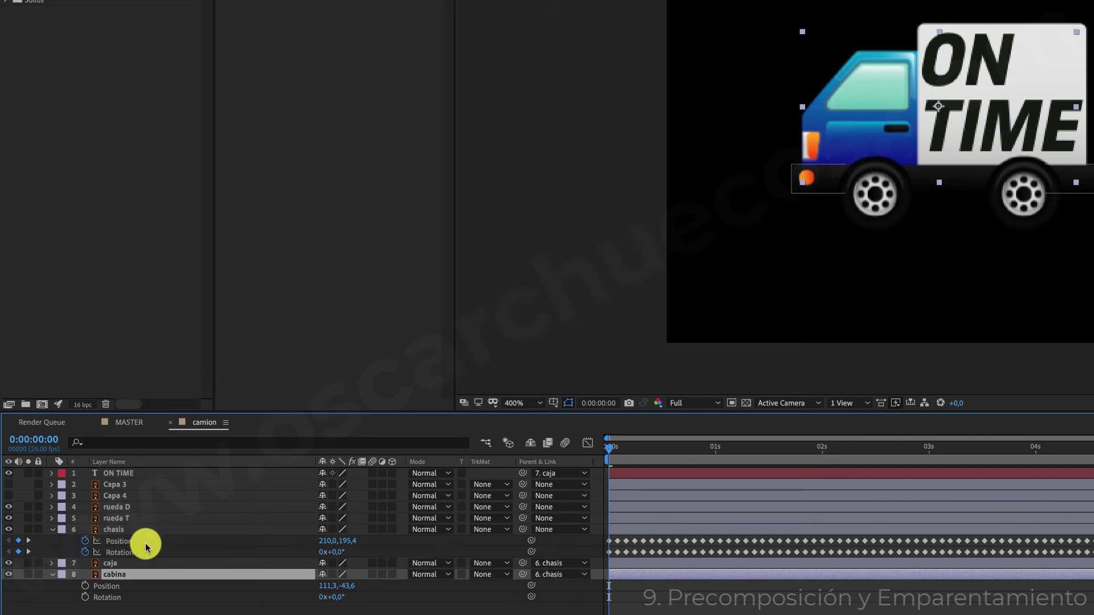
key(F2)
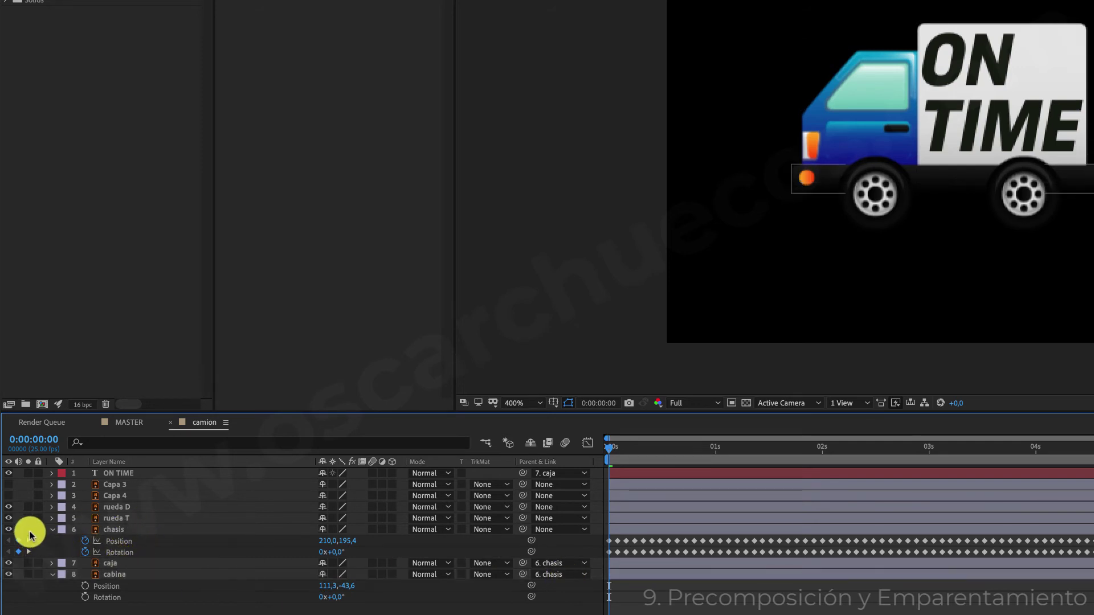
- Solo the chasis and cabina layers, play them together, and turn both solos off again
click(28, 529)
click(28, 574)
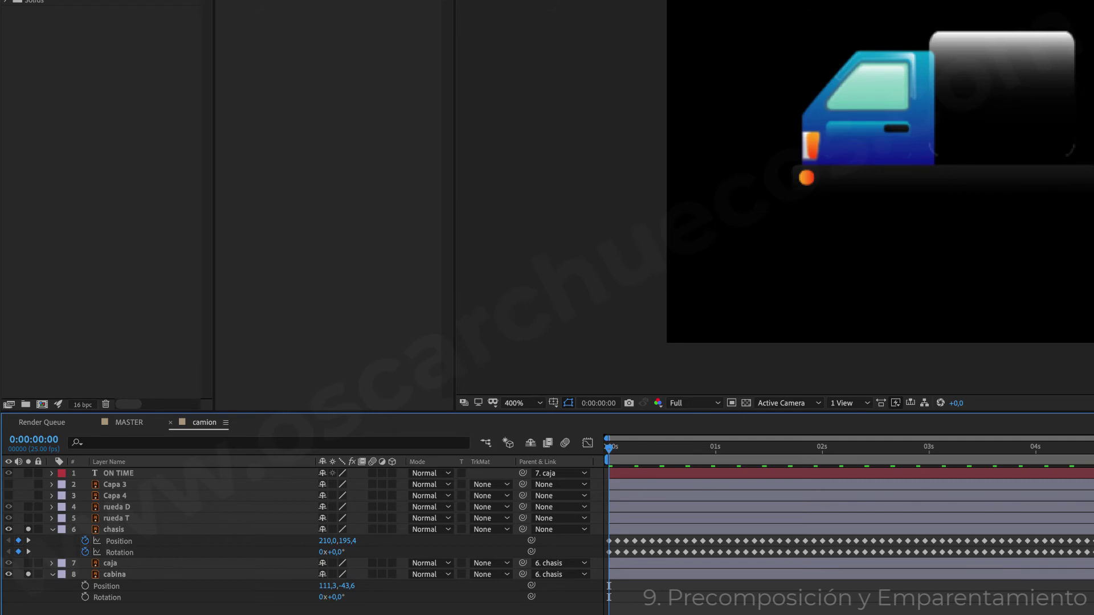
key(space)
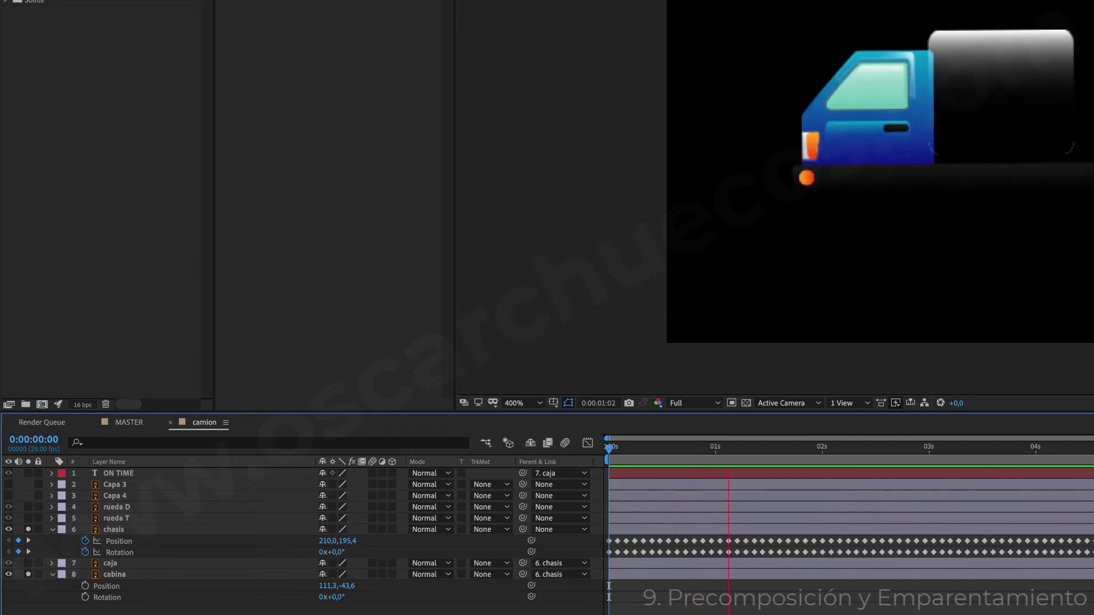
click(28, 575)
click(28, 529)
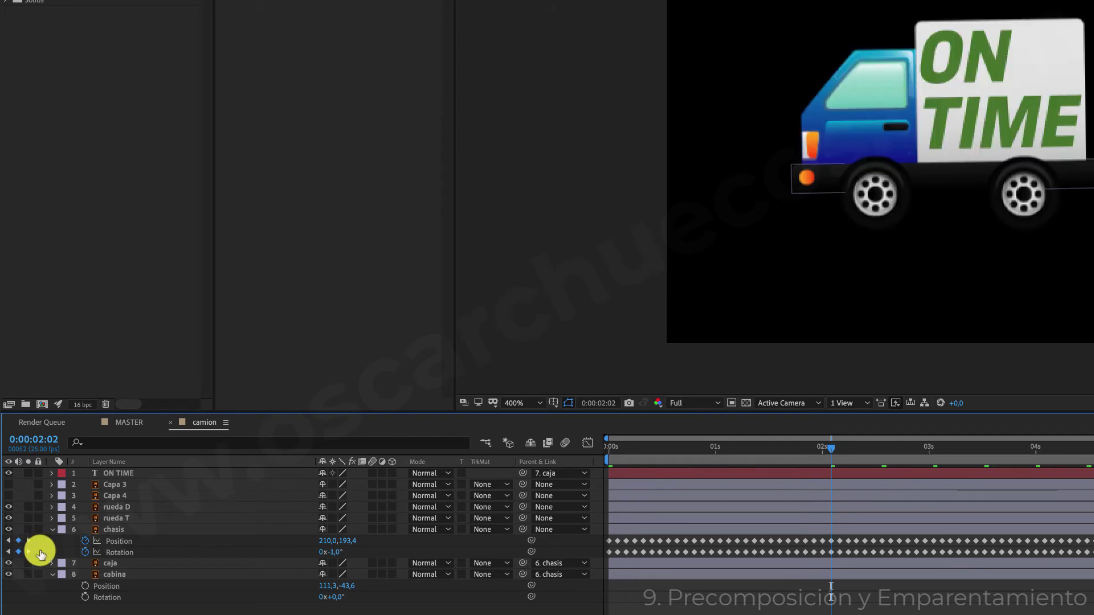
- Check the parenting of the caja layer, play the truck from 0:00:00:00, and return to the first frame
click(118, 564)
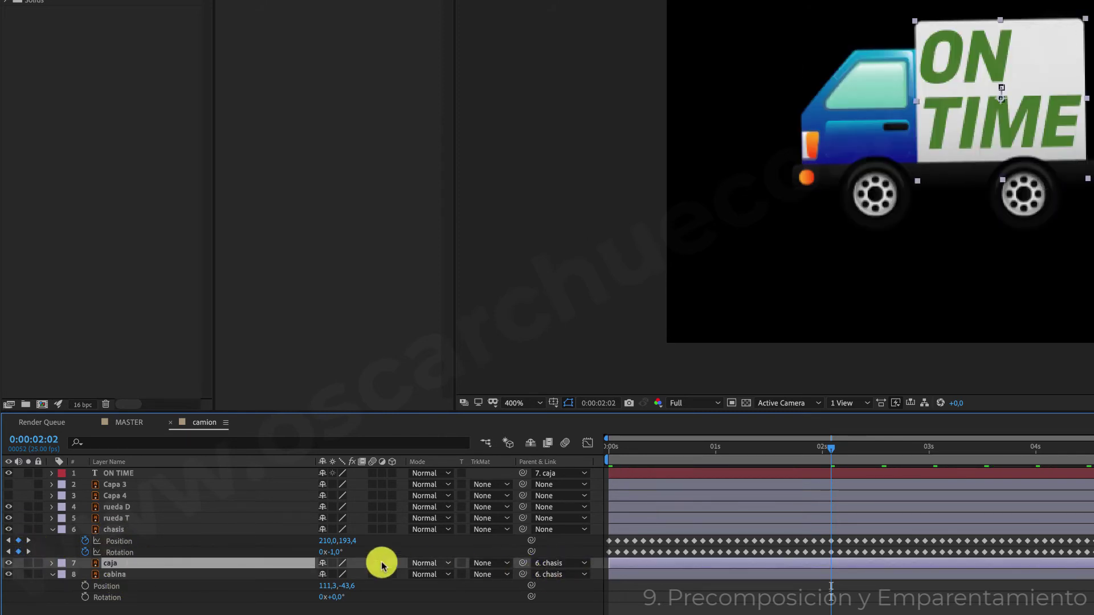
ctrl+click(132, 529)
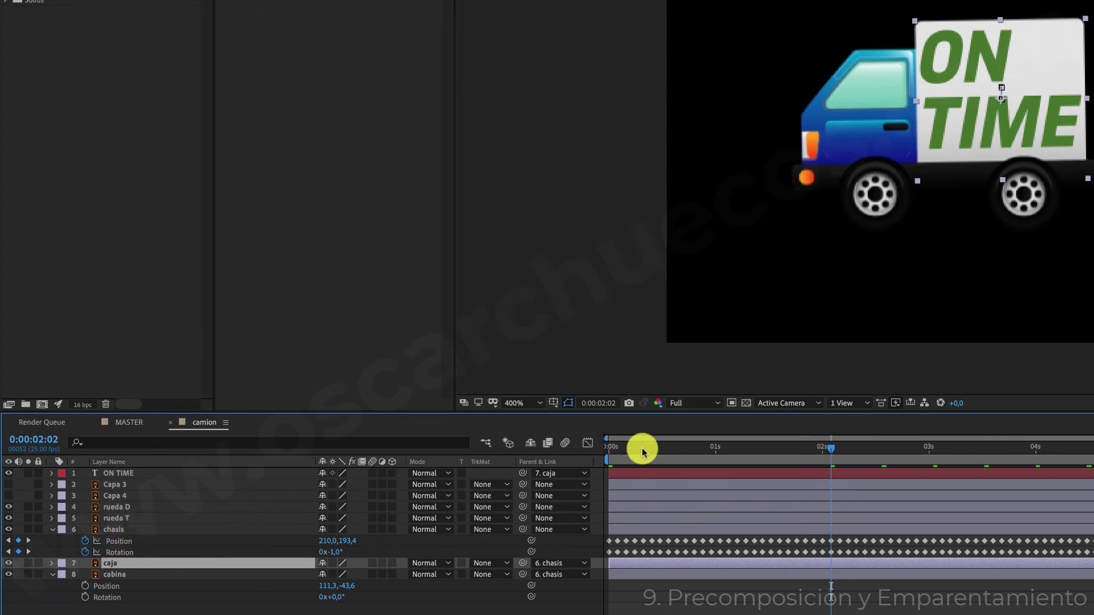
drag(640, 447, 579, 444)
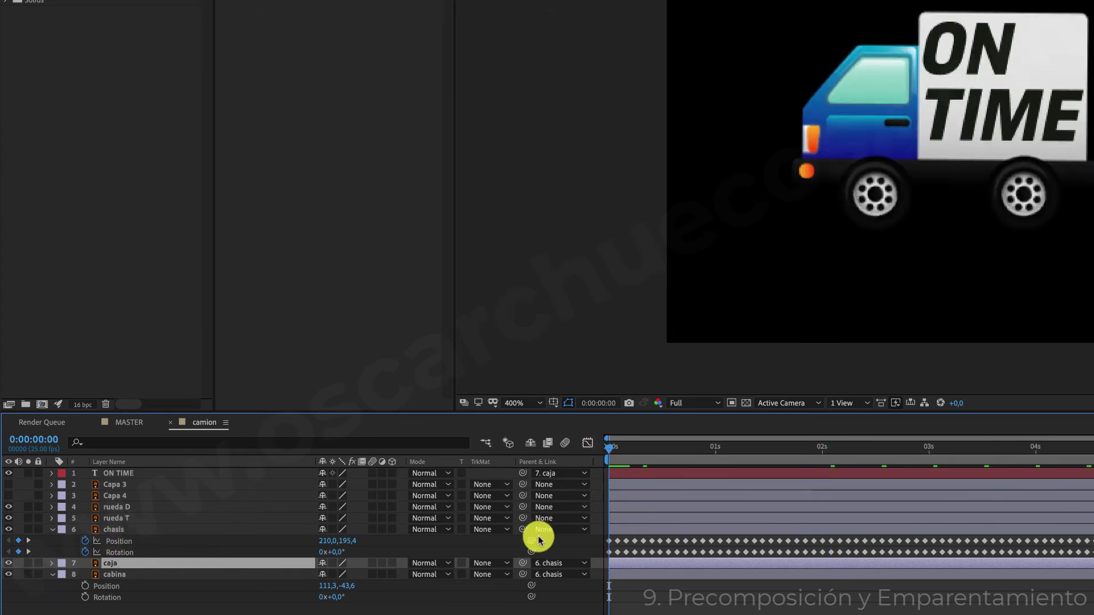
key(space)
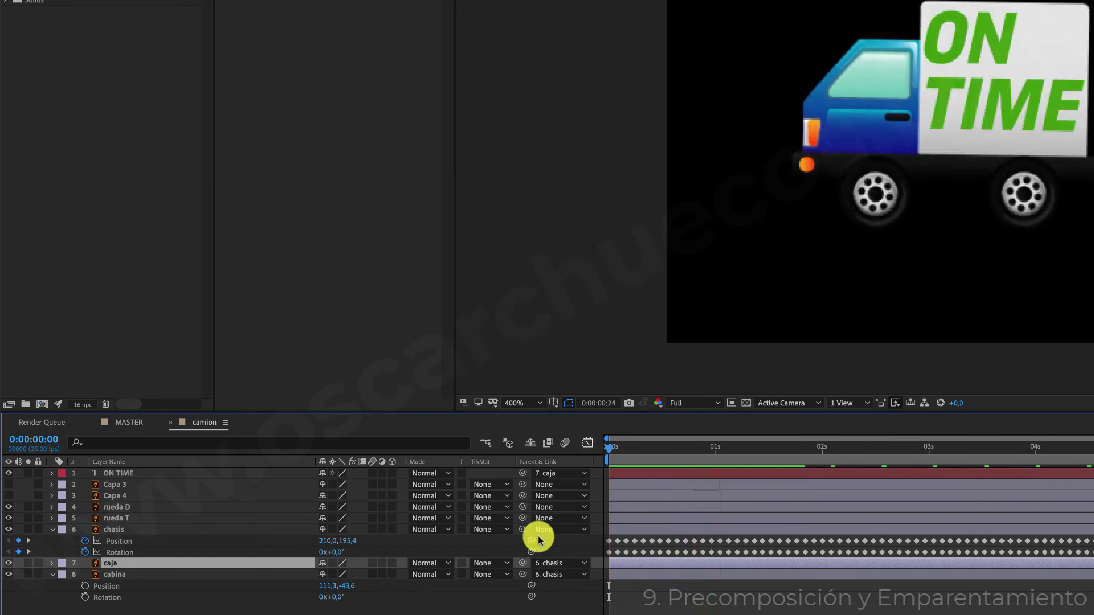
key(space)
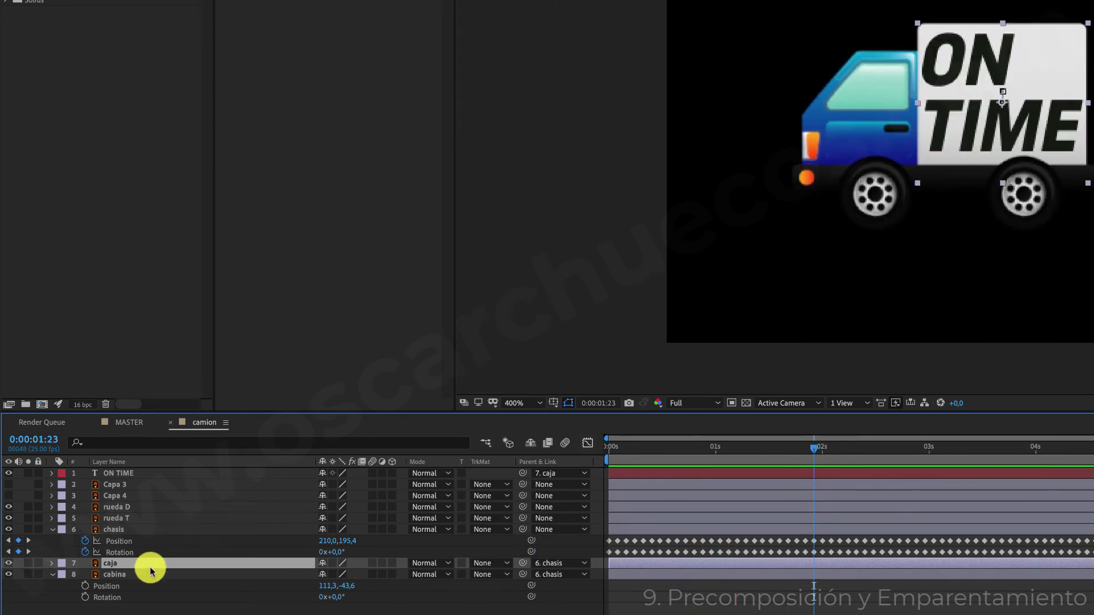
key(Home)
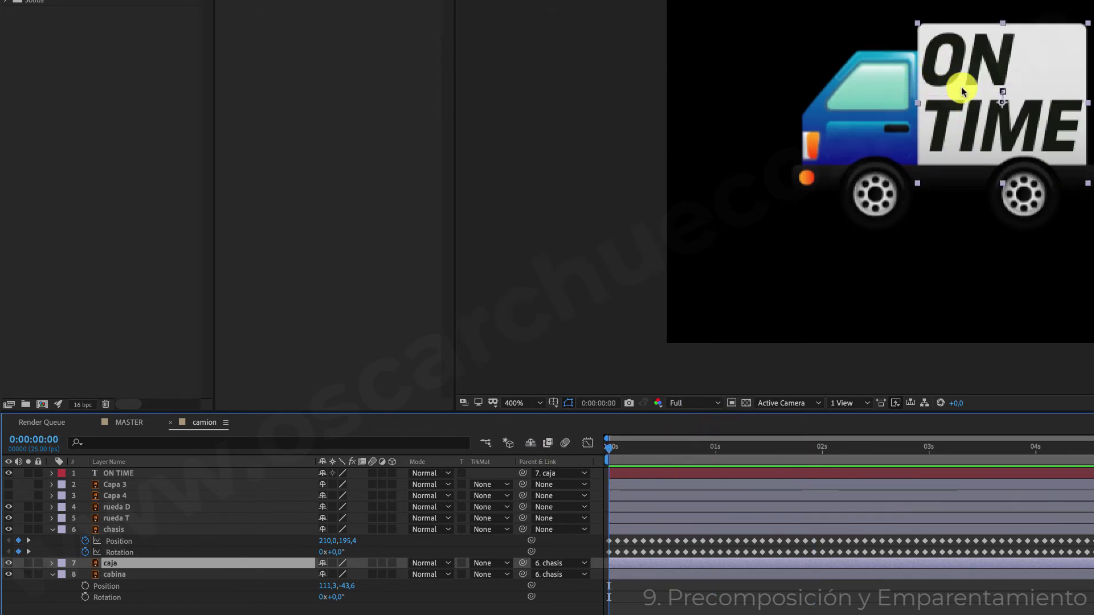
- Examine the caja and ON TIME layers at 0:00:00:10 and replay the camion composition
drag(610, 447, 652, 450)
click(942, 90)
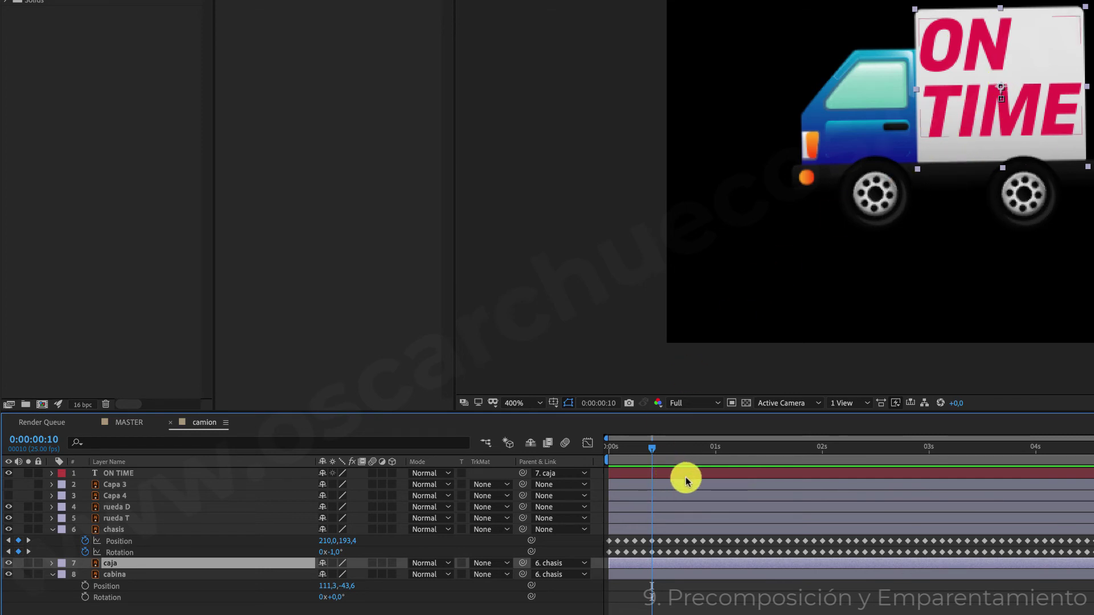
click(127, 474)
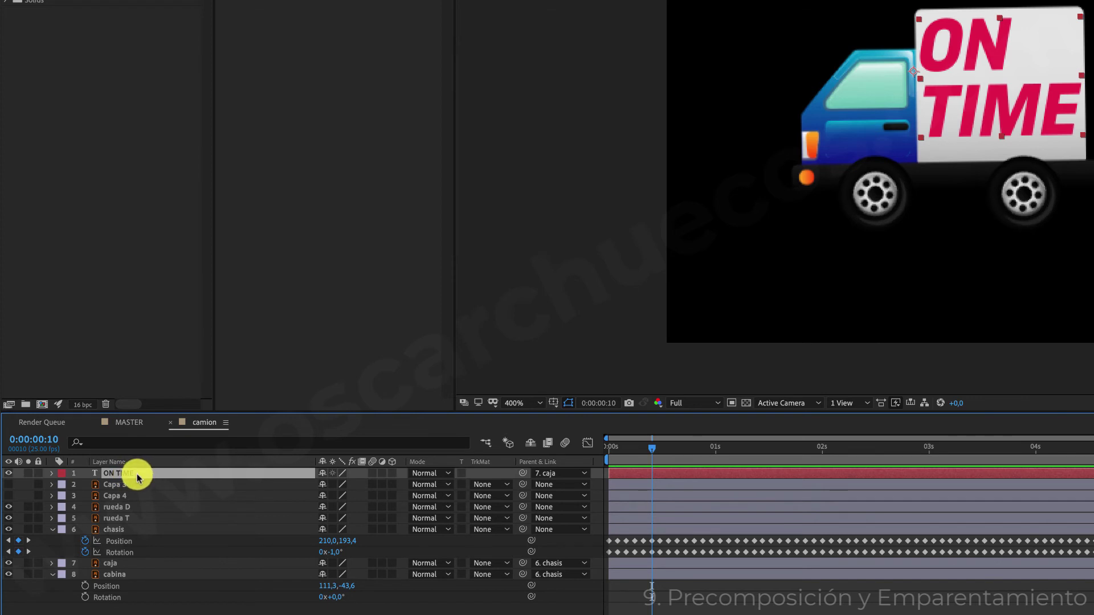
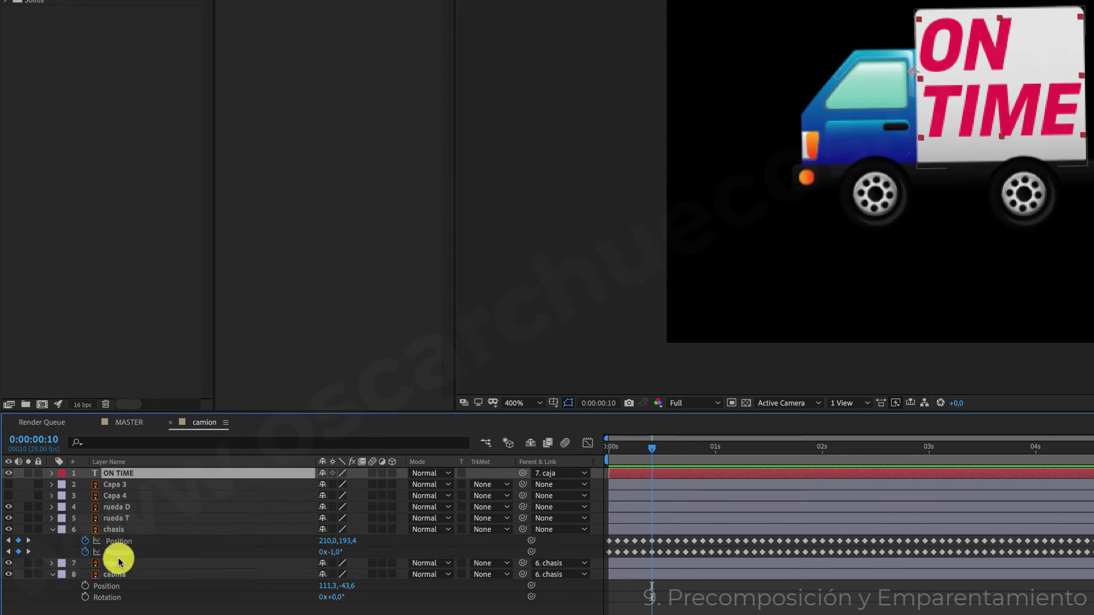
key(space)
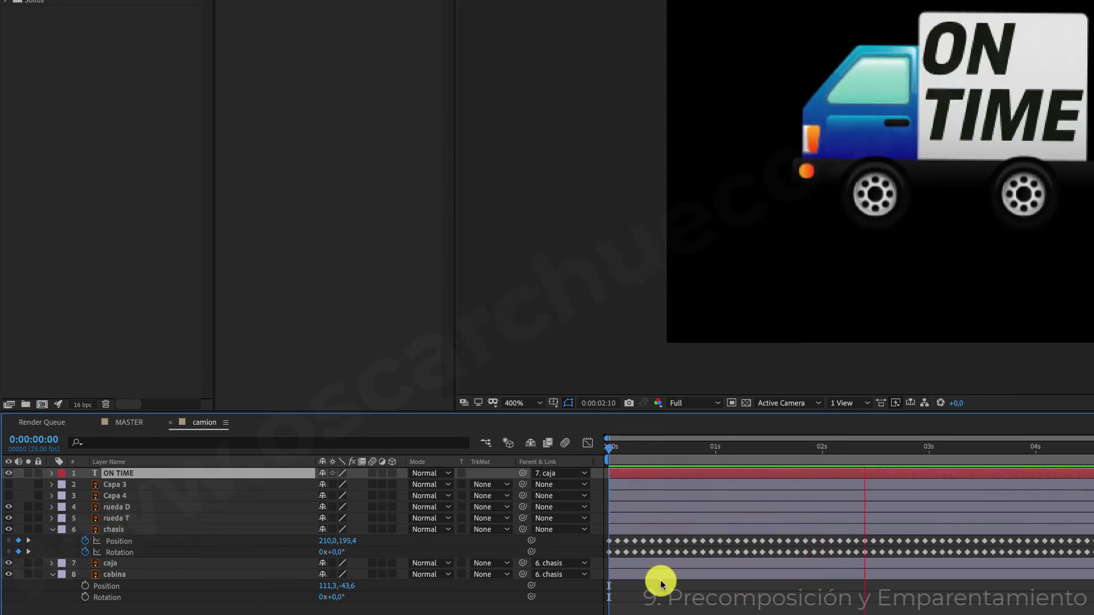
key(space)
- Switch to the MASTER composition and play the truck's entrance from 0:00:00:00
key(shift+Escape)
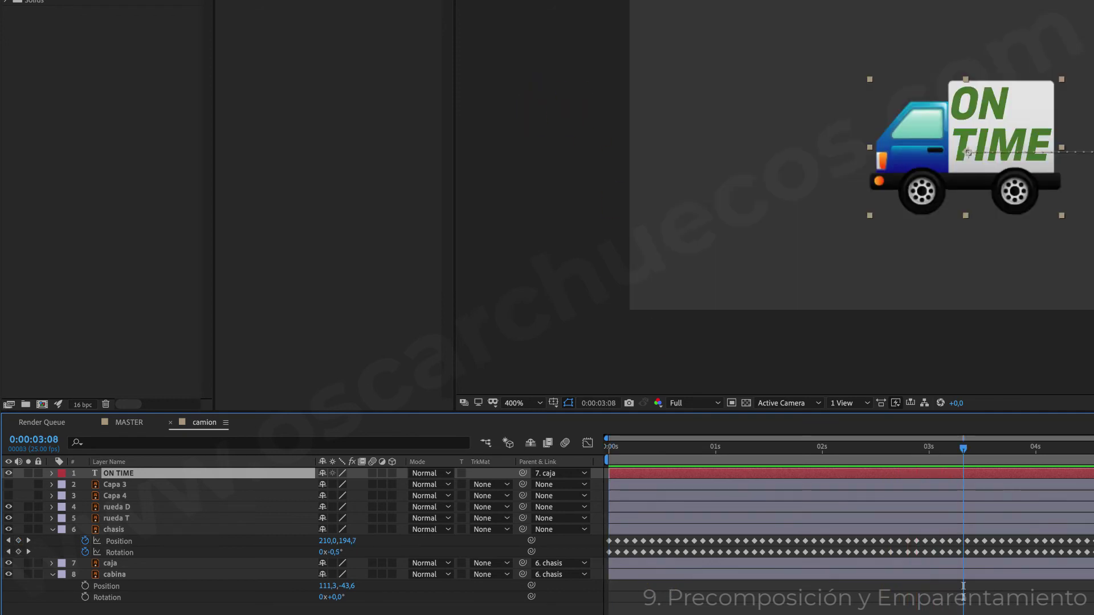
mouse_move(782, 450)
mouse_down()
mouse_move(607, 454)
mouse_move(593, 469)
mouse_up()
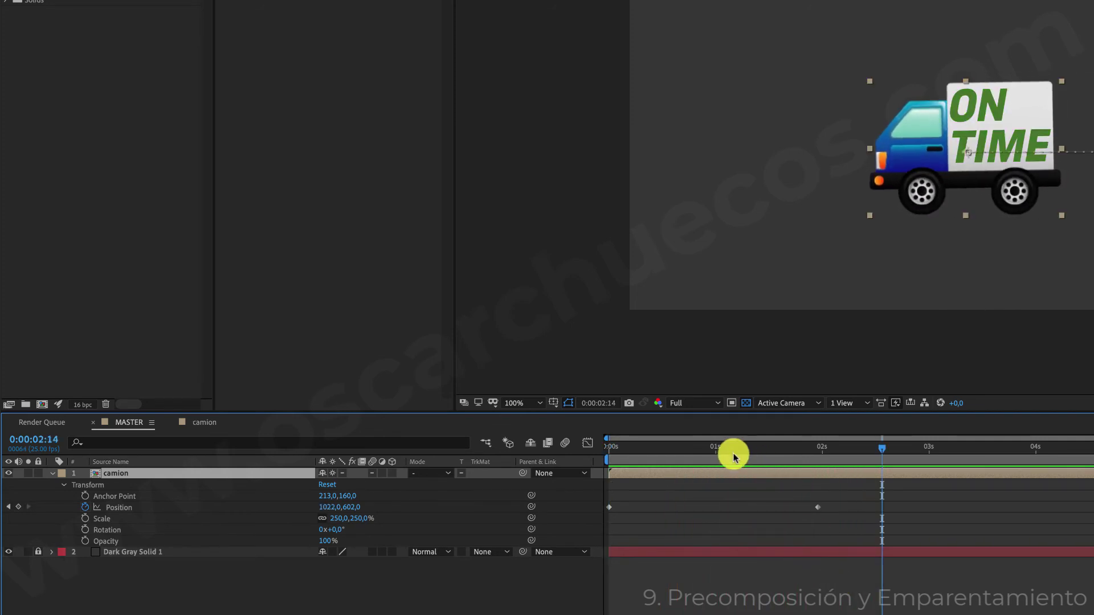
drag(733, 452, 557, 451)
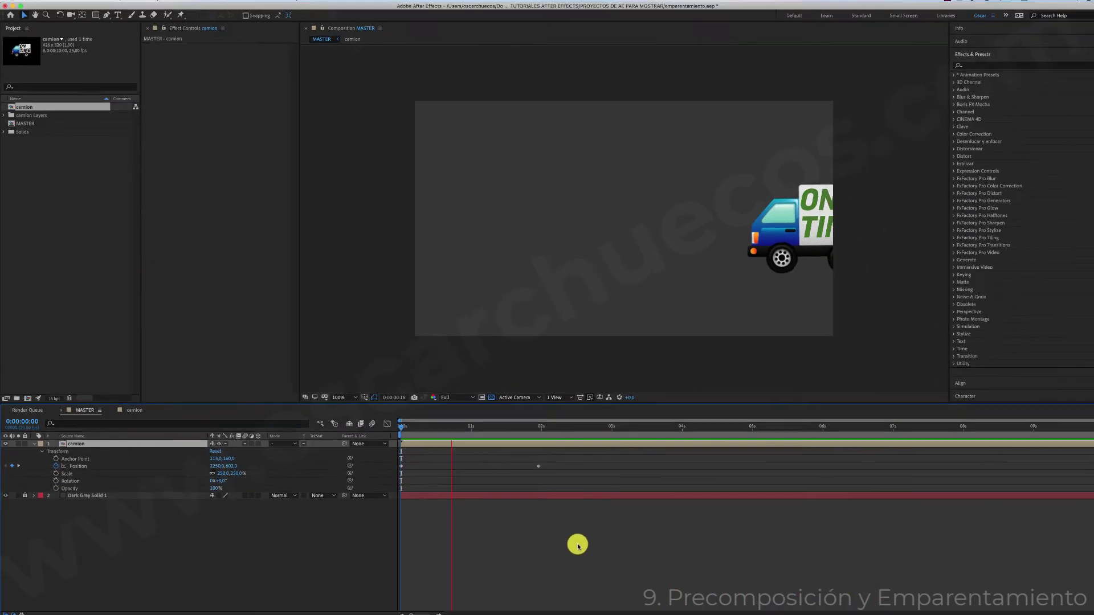
key(space)
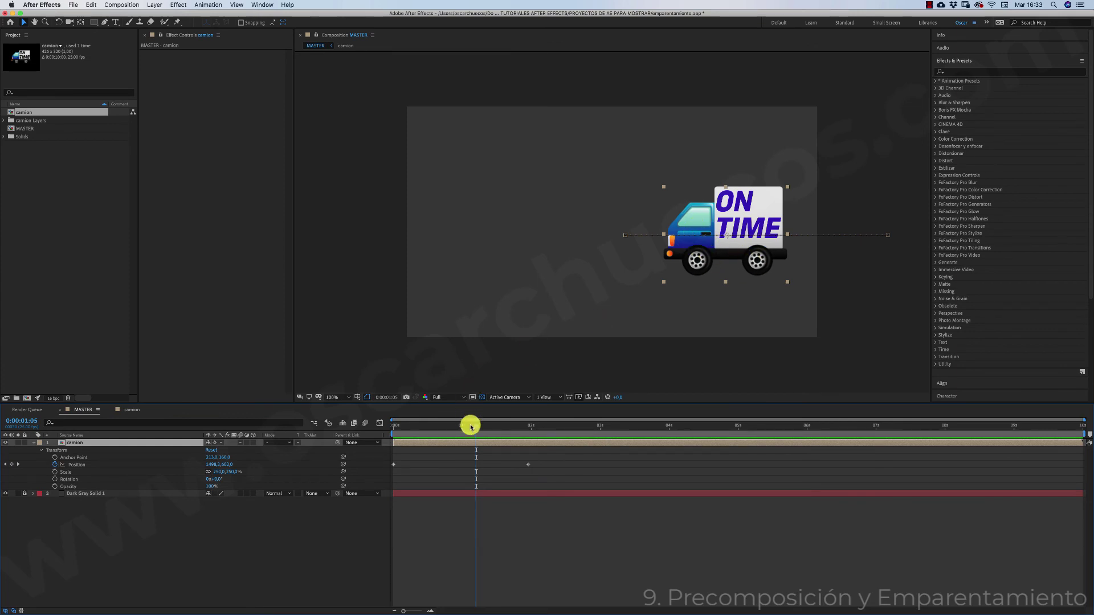
- Check the truck's entrance at 0:00:00:11 and 0:00:01:02, and play the MASTER composition again
drag(476, 428, 425, 431)
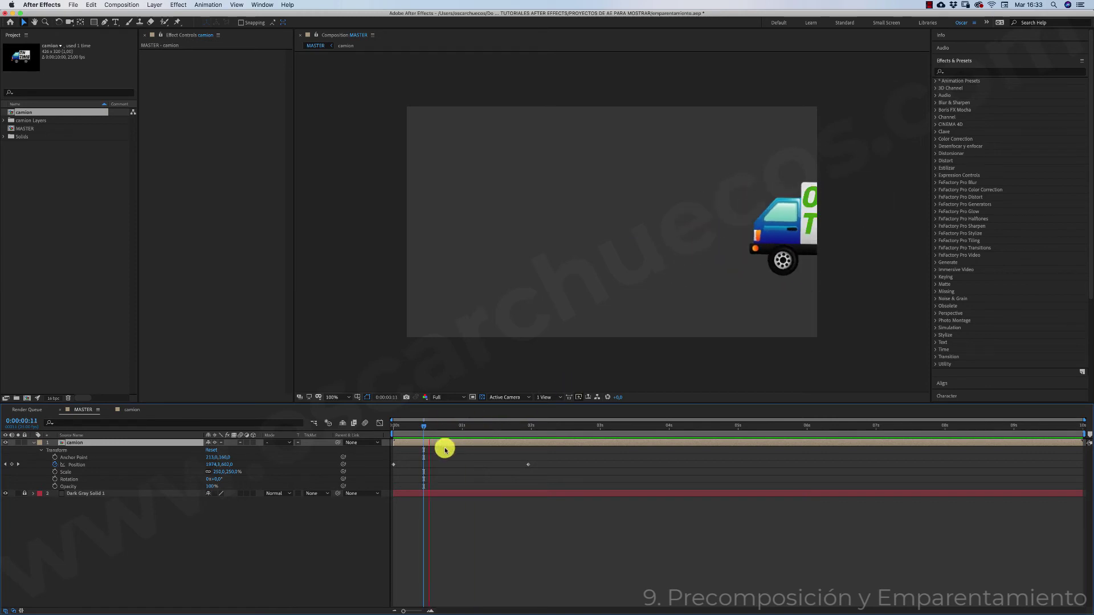
click(468, 426)
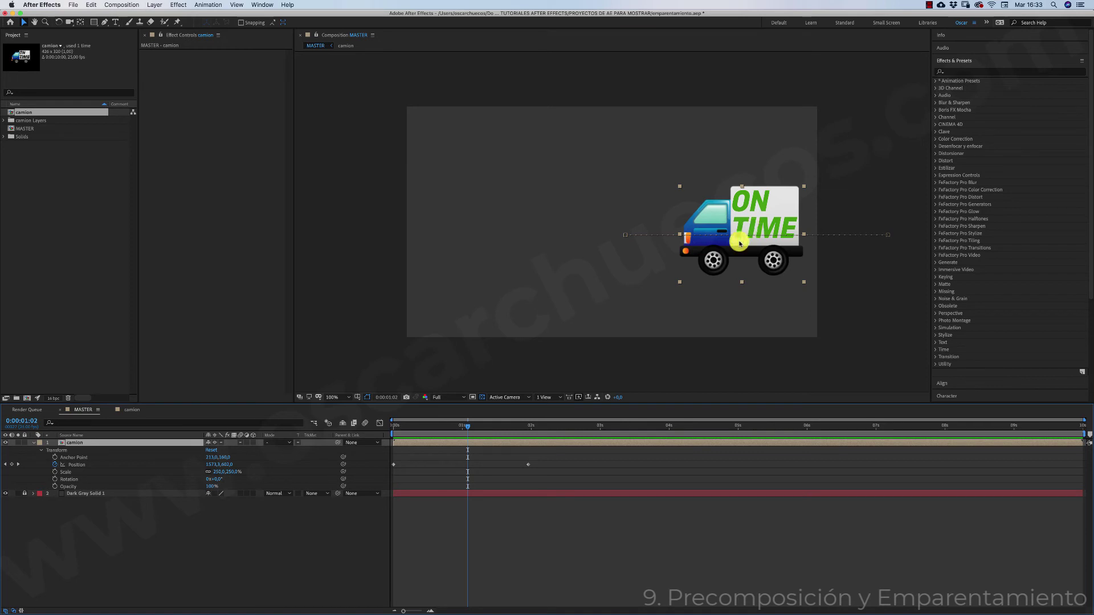
click(761, 371)
key(space)
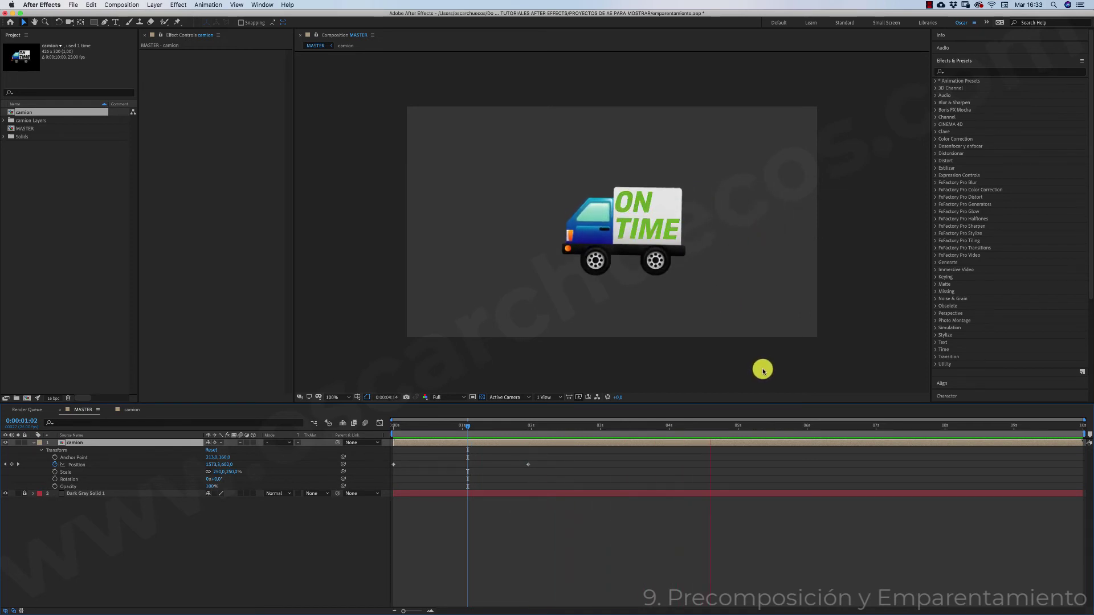
- Replay the truck's entrance in MASTER from 0:00:00:00
key(space)
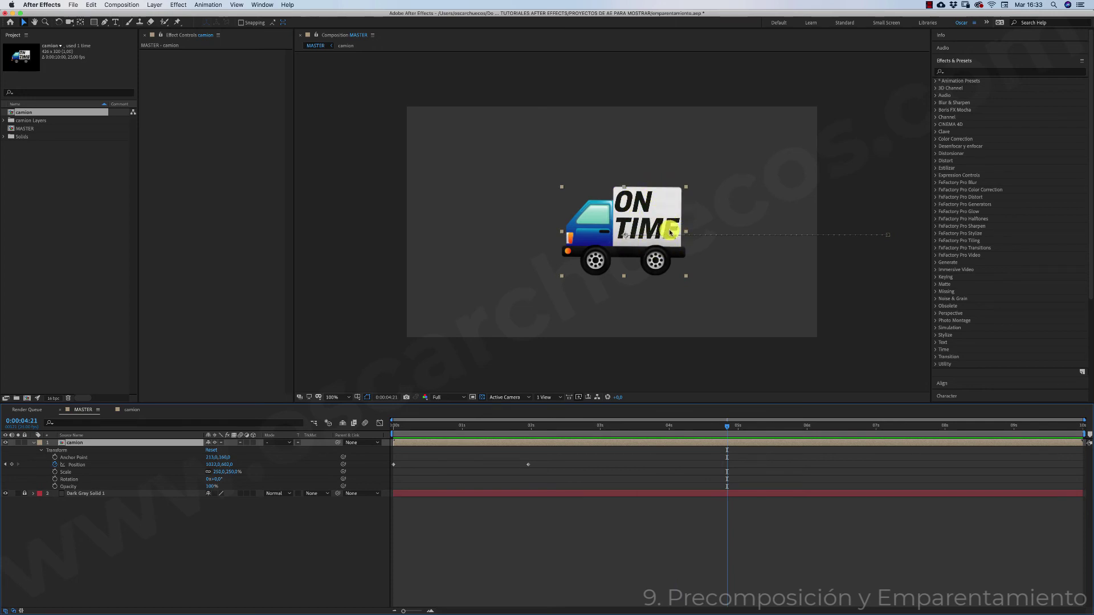
drag(554, 428, 380, 443)
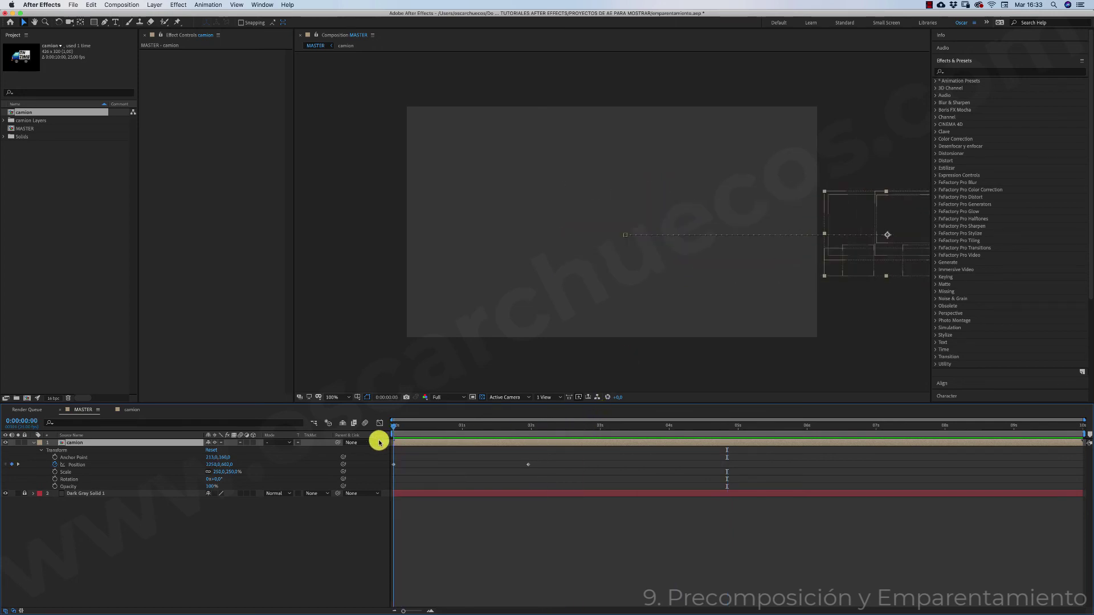
key(space)
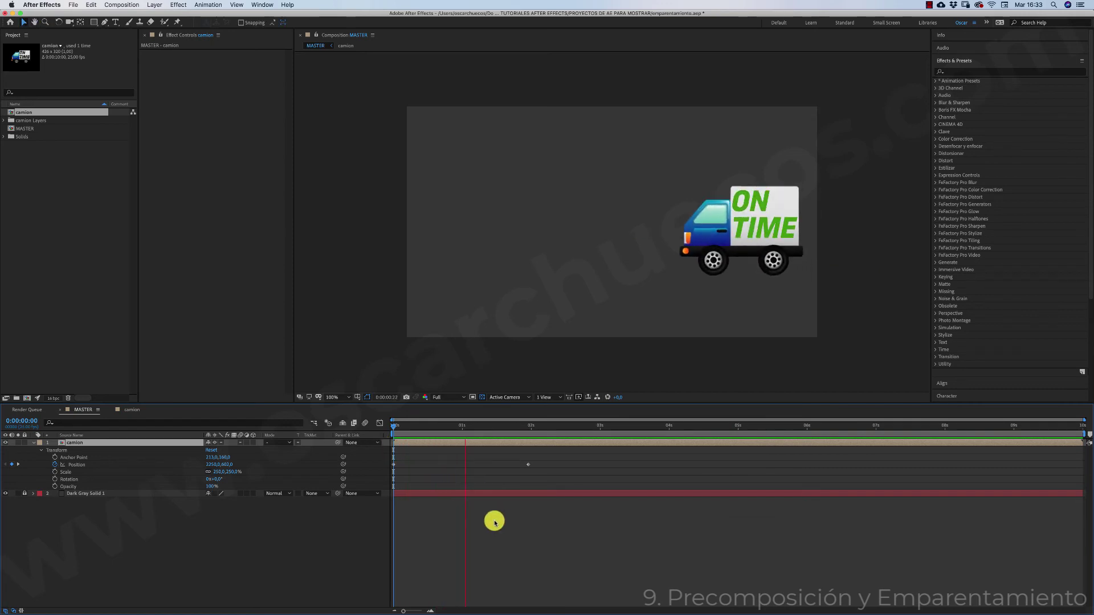
key(space)
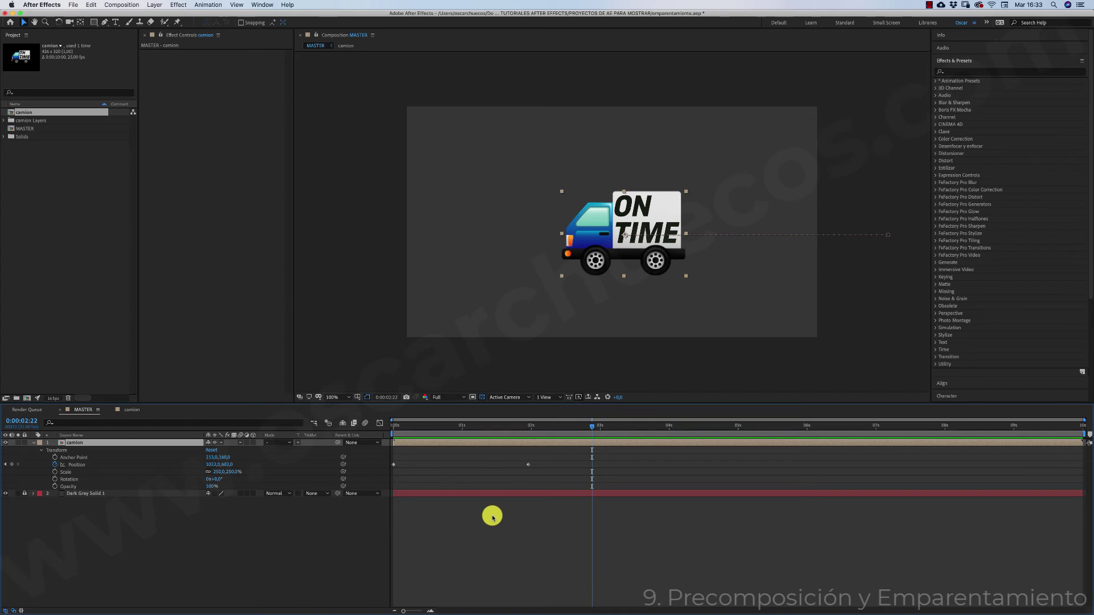
- Open the camion precomposition and check the chasis and caja layers and their parenting
double_click(98, 443)
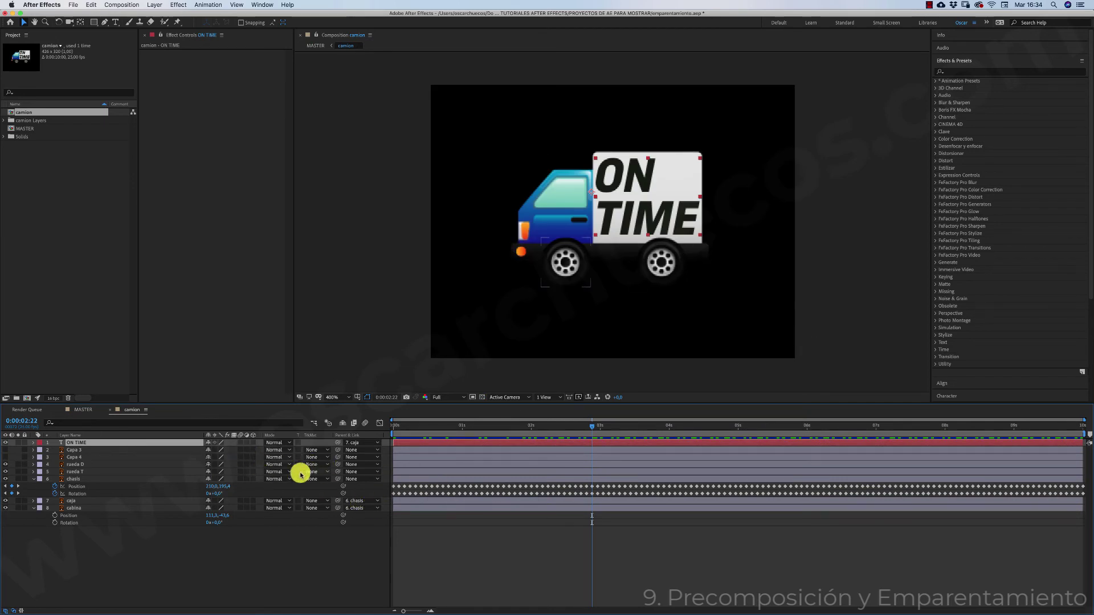
click(83, 478)
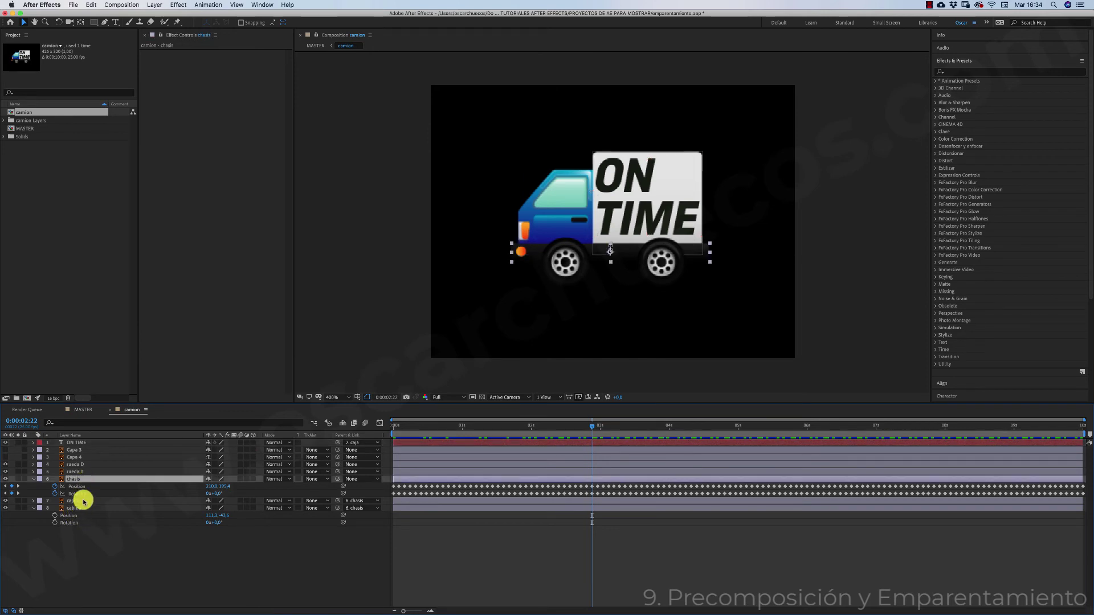
click(84, 501)
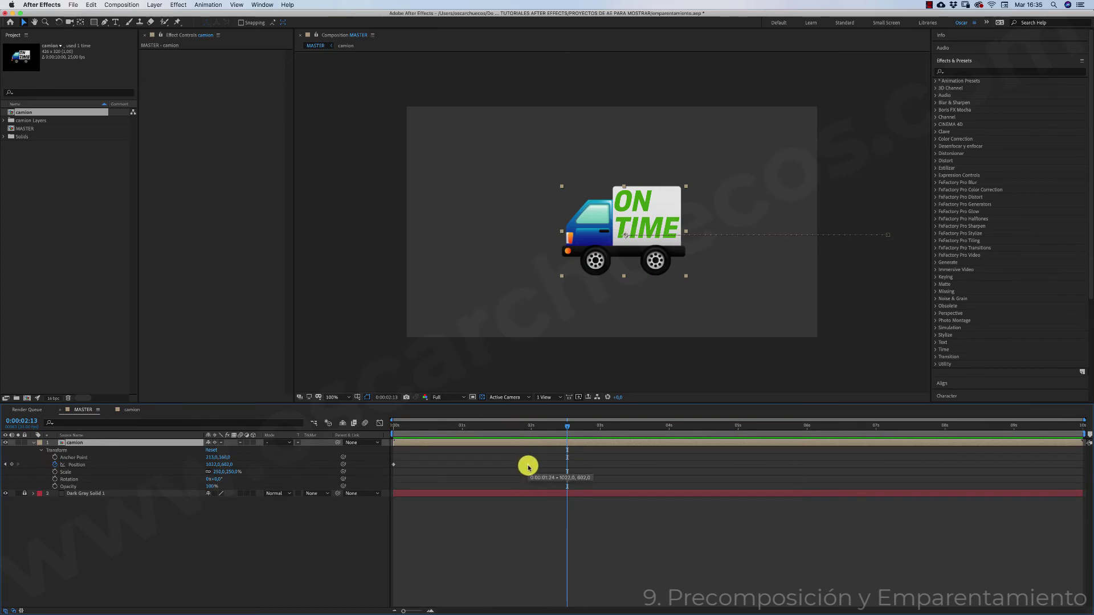
- Move the second Position keyframe of the camion layer in MASTER to 0:00:02:17 and play the slower entrance
drag(528, 467, 353, 430)
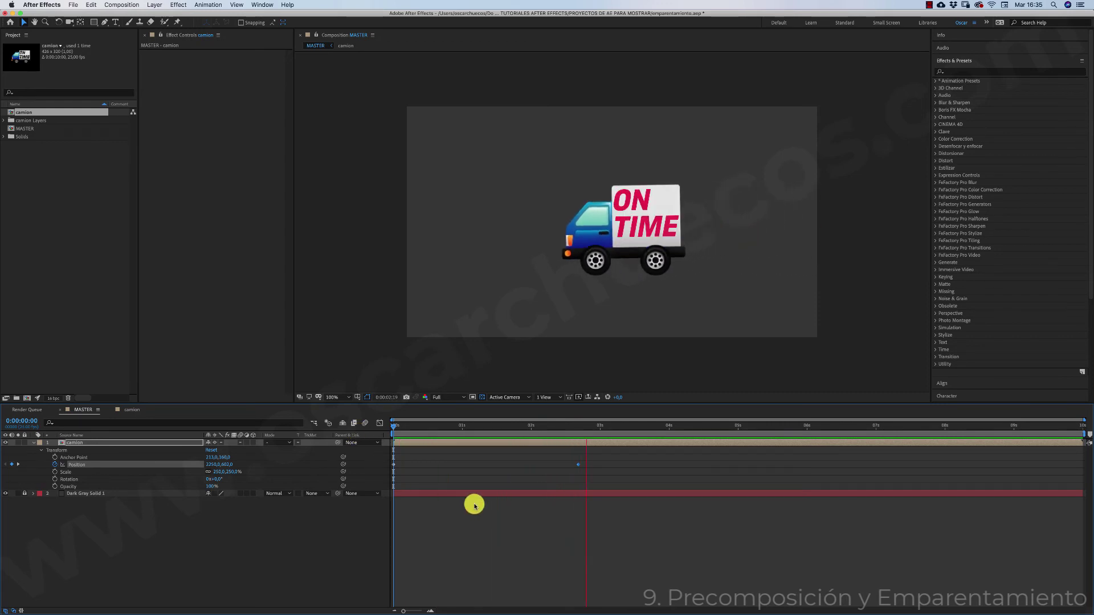
key(space)
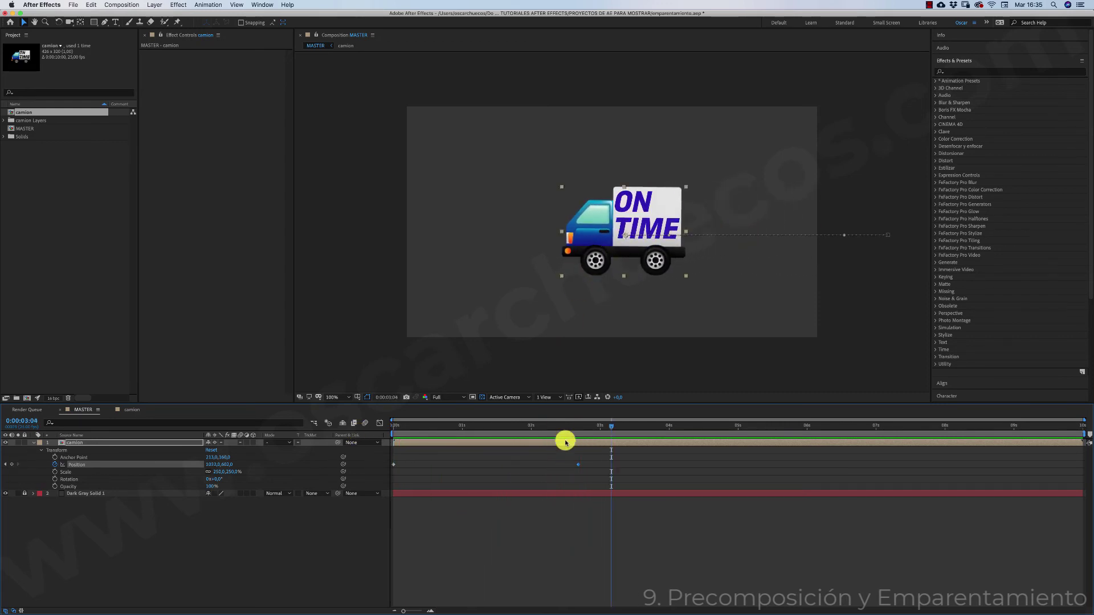
- In the camion precomposition, place the final Rotation keyframes of rueda D and rueda T at 0:00:02:17
drag(555, 429, 579, 443)
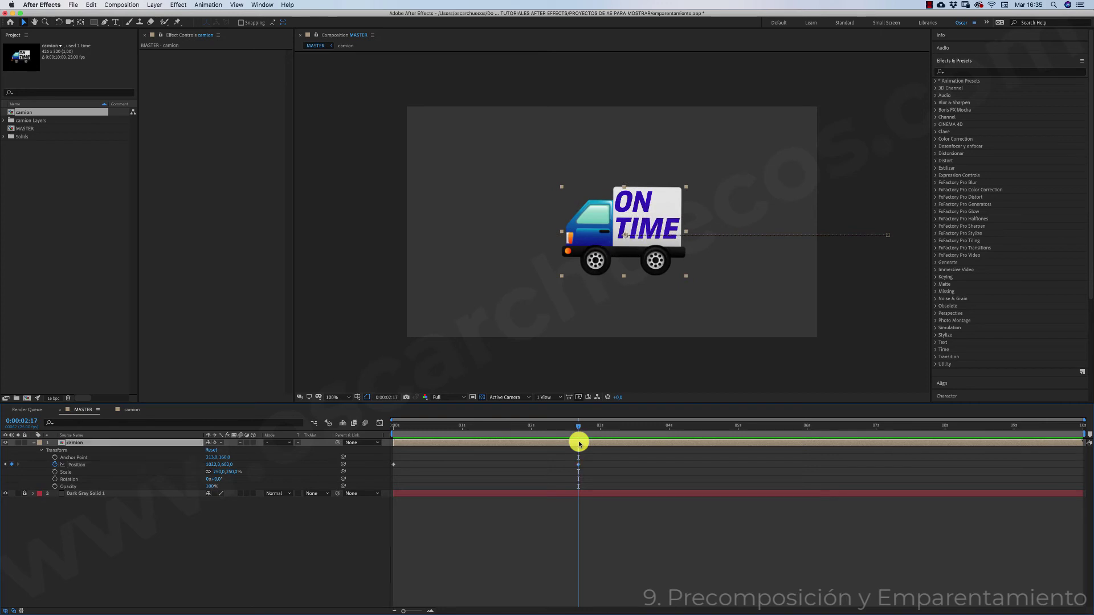
double_click(579, 443)
click(82, 465)
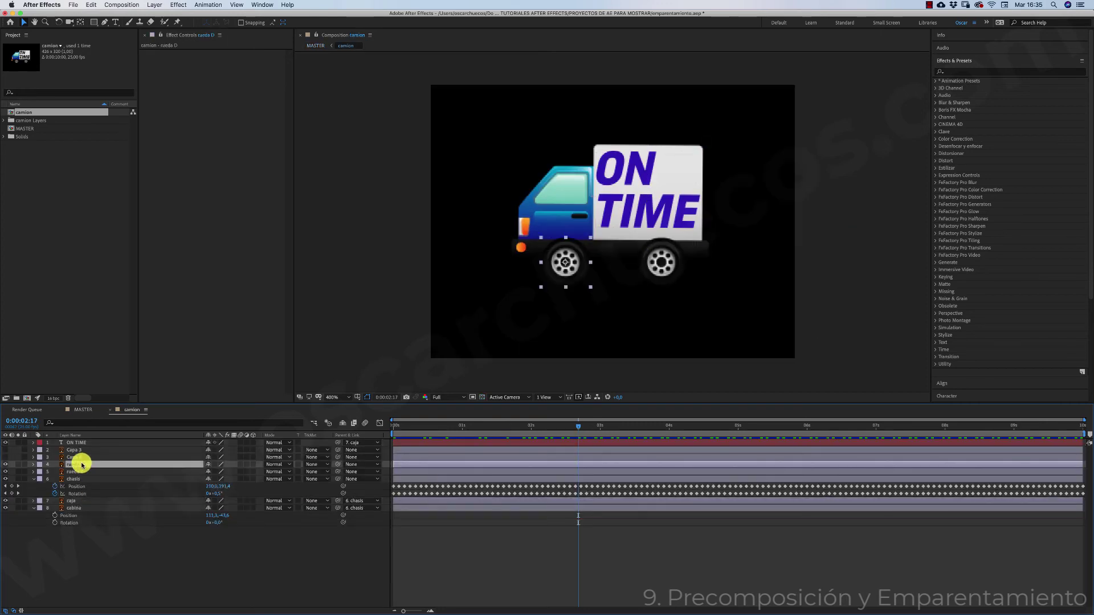
shift+click(80, 472)
key(r)
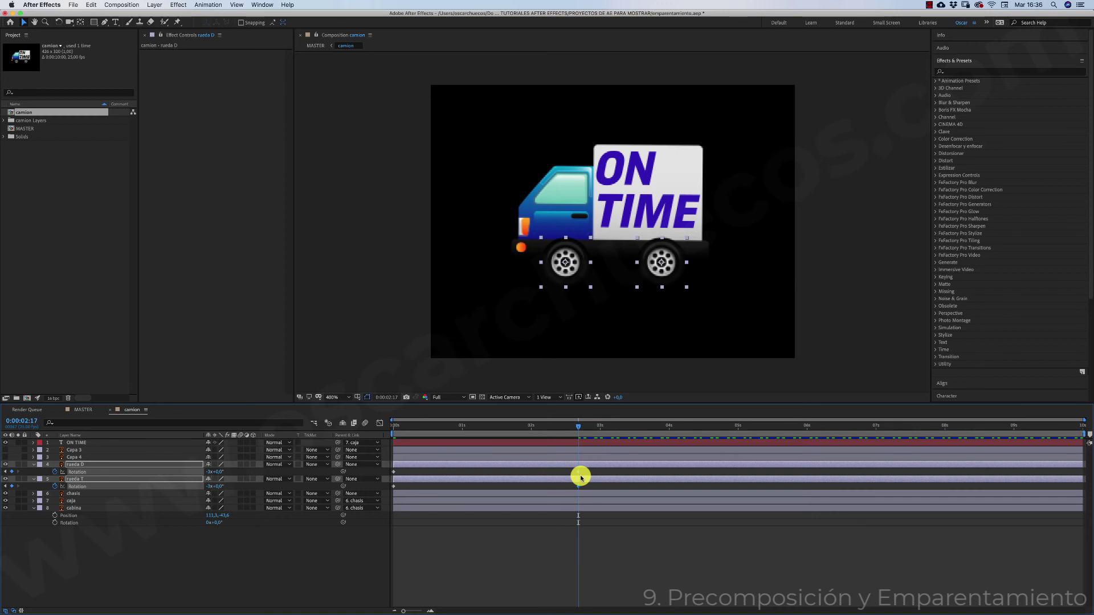
- Play the camion composition from 0:00:00:00 and check both wheels' rotation up to 0:00:02:17
drag(569, 427, 376, 431)
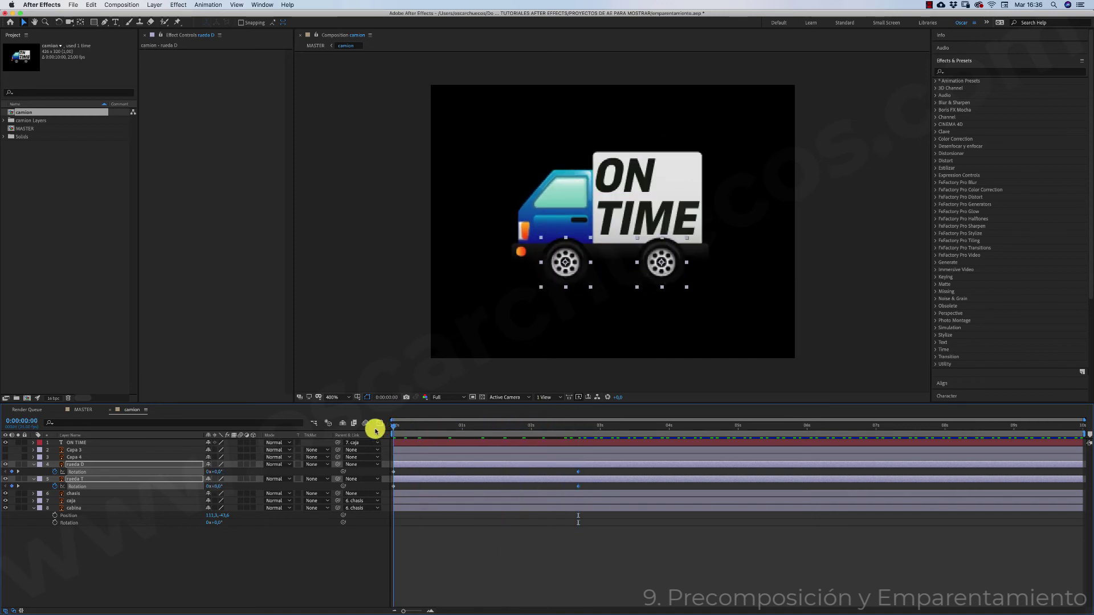
key(space)
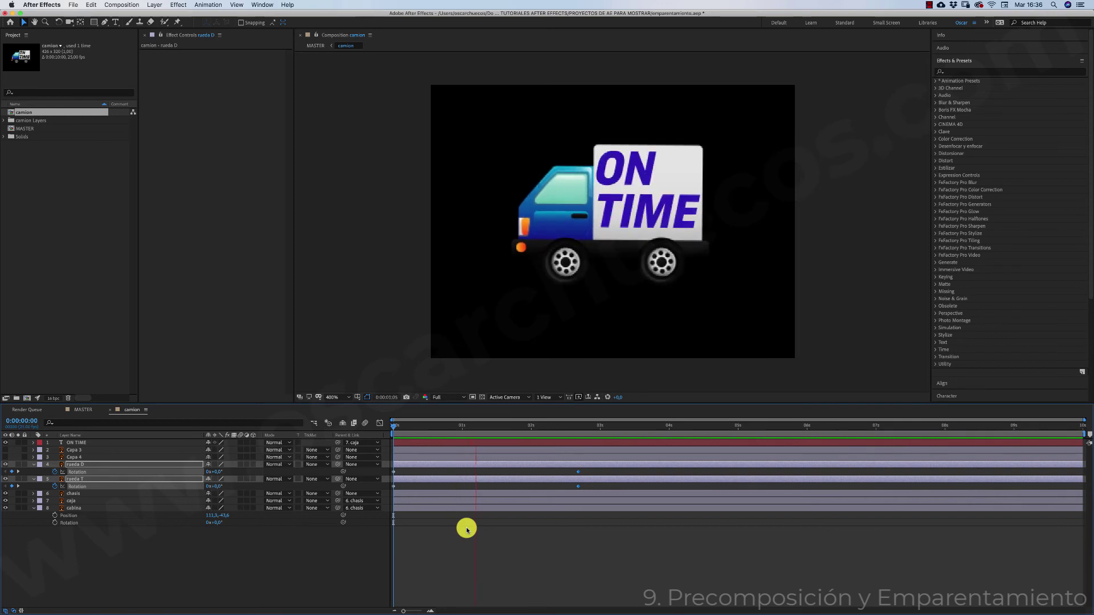
key(space)
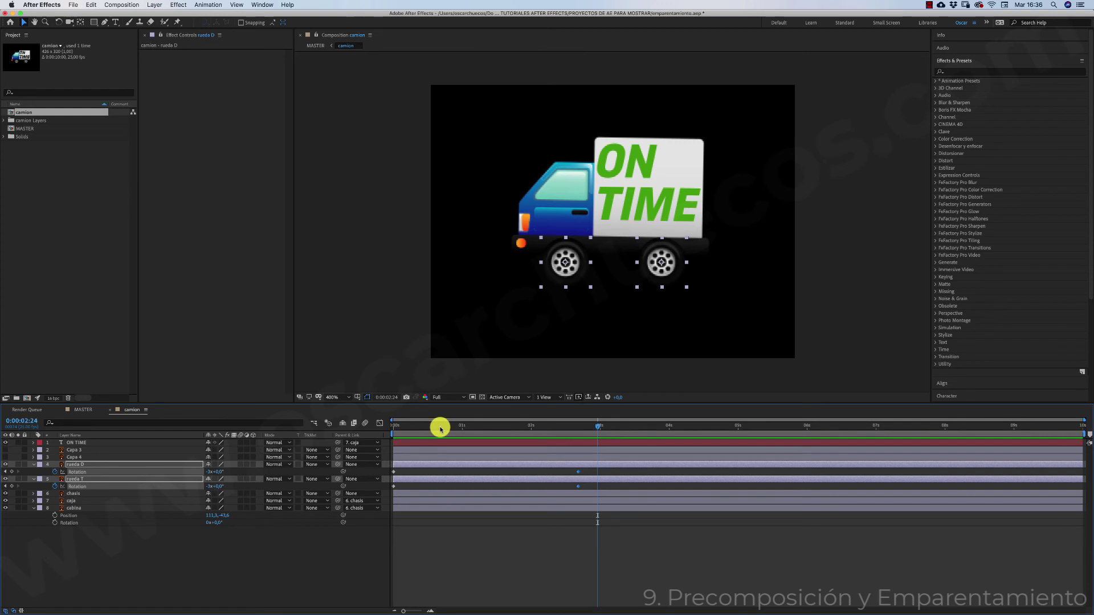
drag(404, 426, 578, 429)
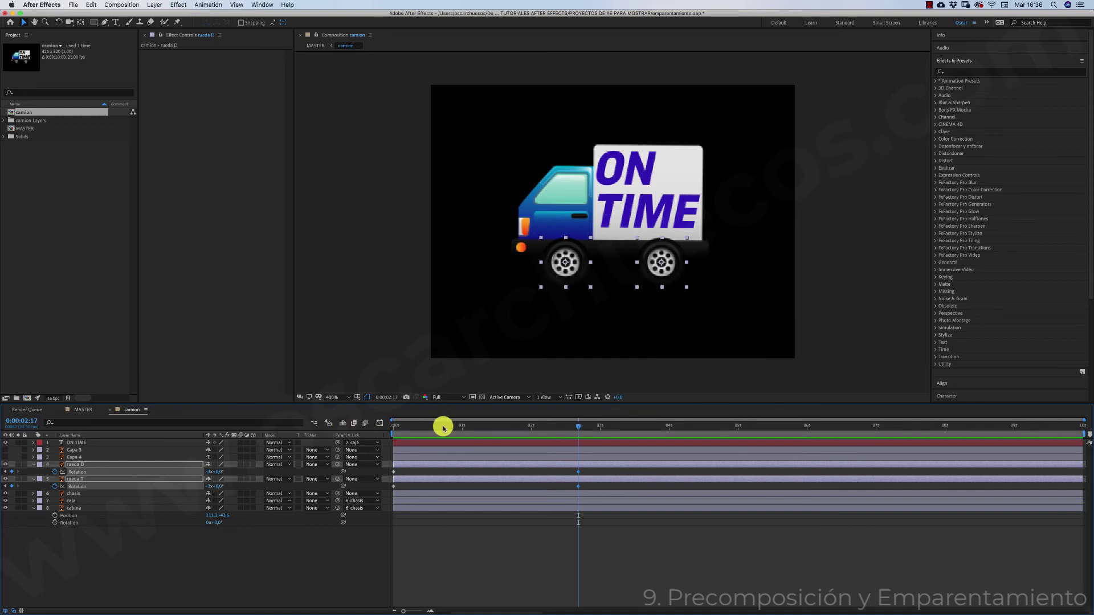
drag(442, 428, 387, 431)
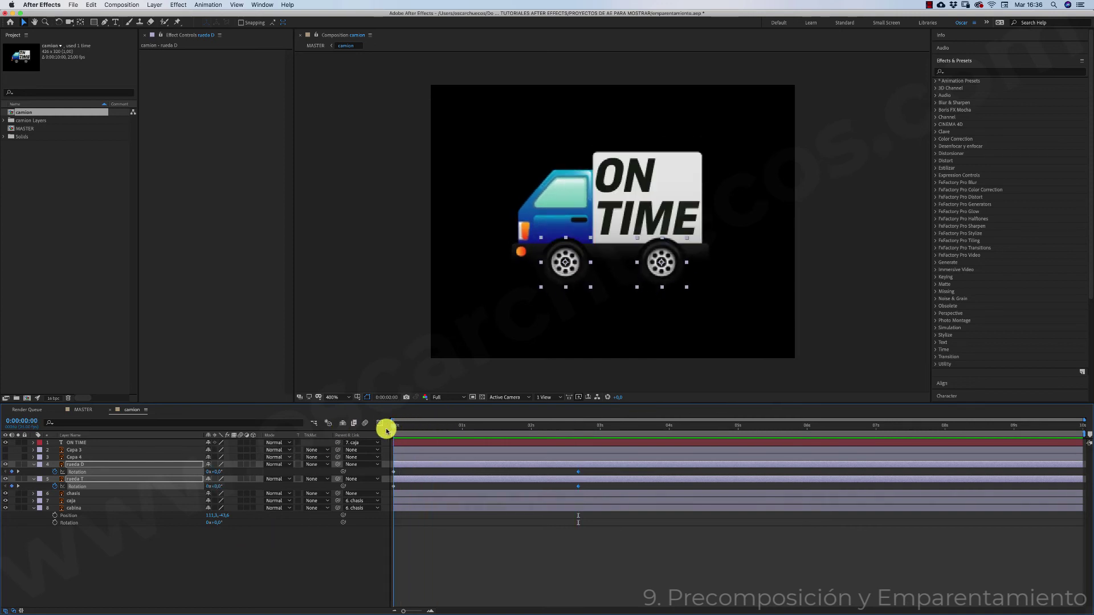
- Remove the Rotation keyframes from rueda T and play the composition from 0:00:00:00
click(88, 541)
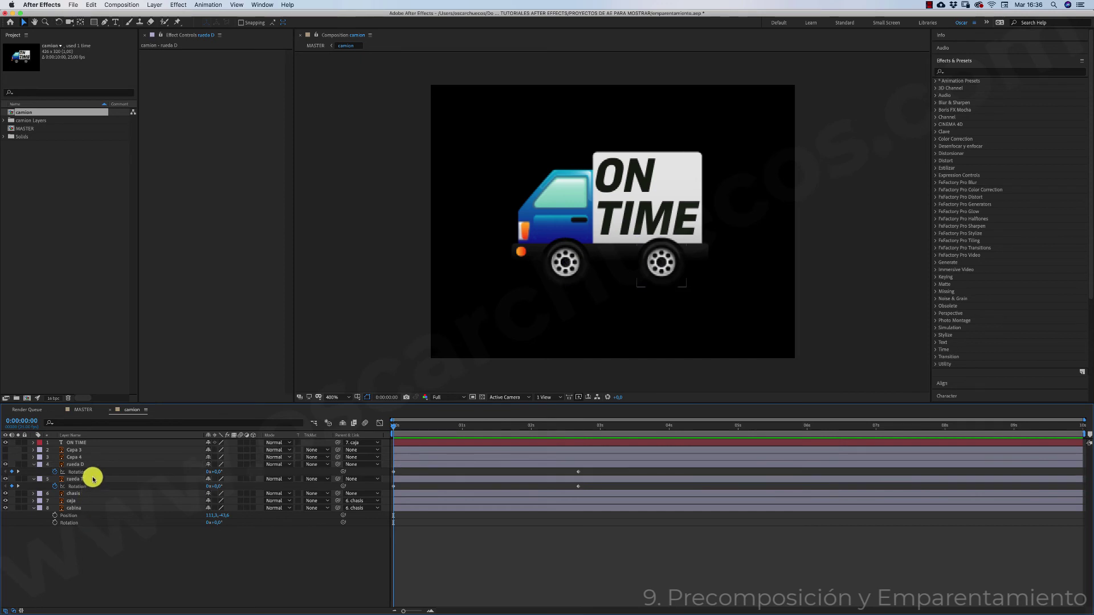
click(92, 479)
click(55, 487)
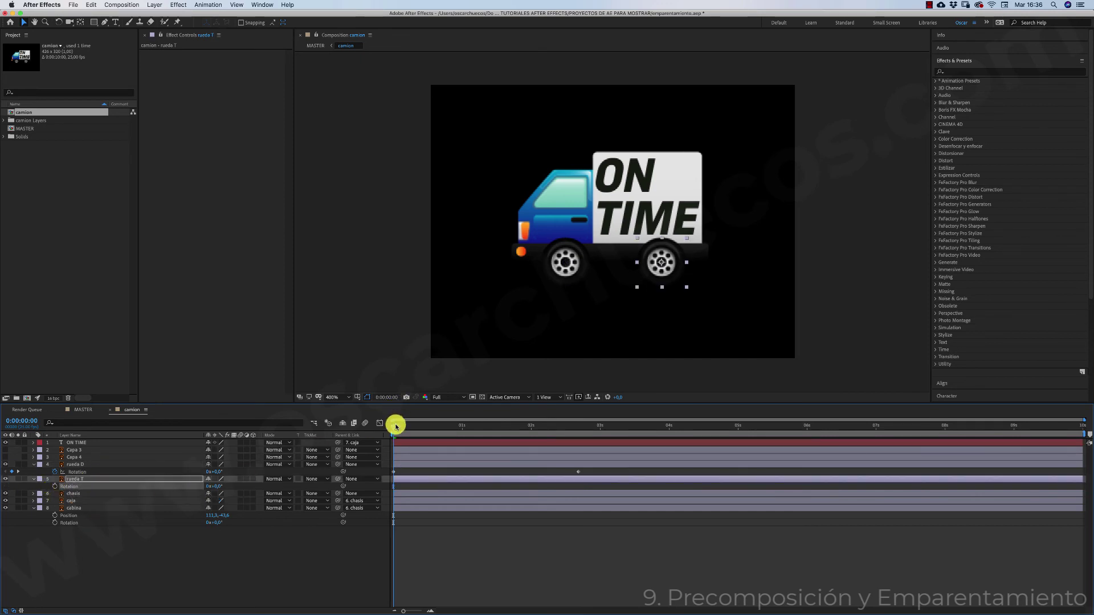
mouse_move(393, 426)
mouse_down()
mouse_move(427, 427)
mouse_move(383, 426)
mouse_up()
key(space)
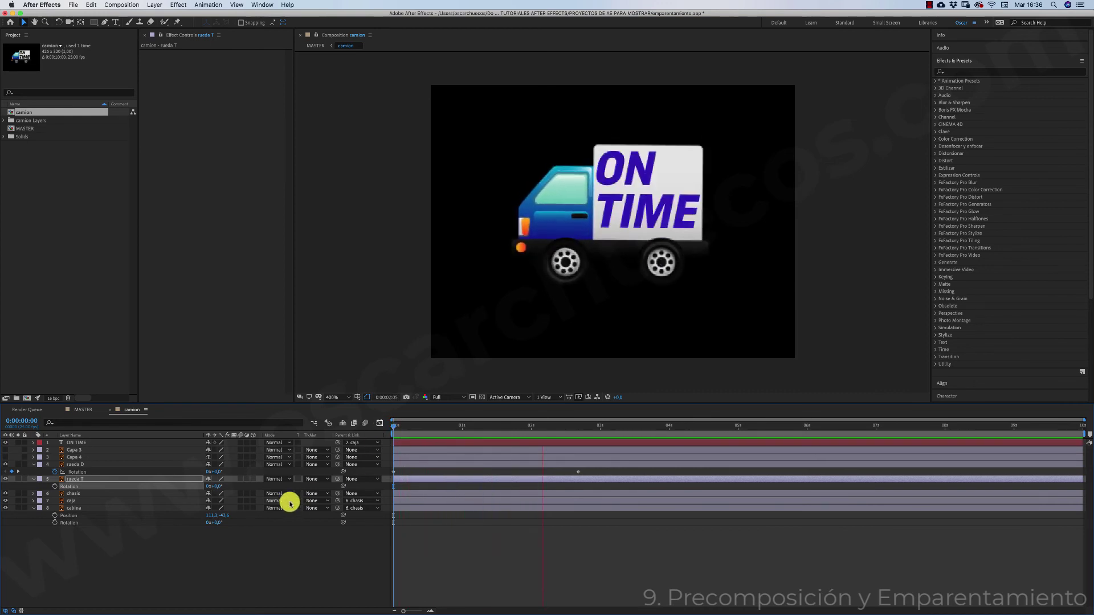
click(392, 423)
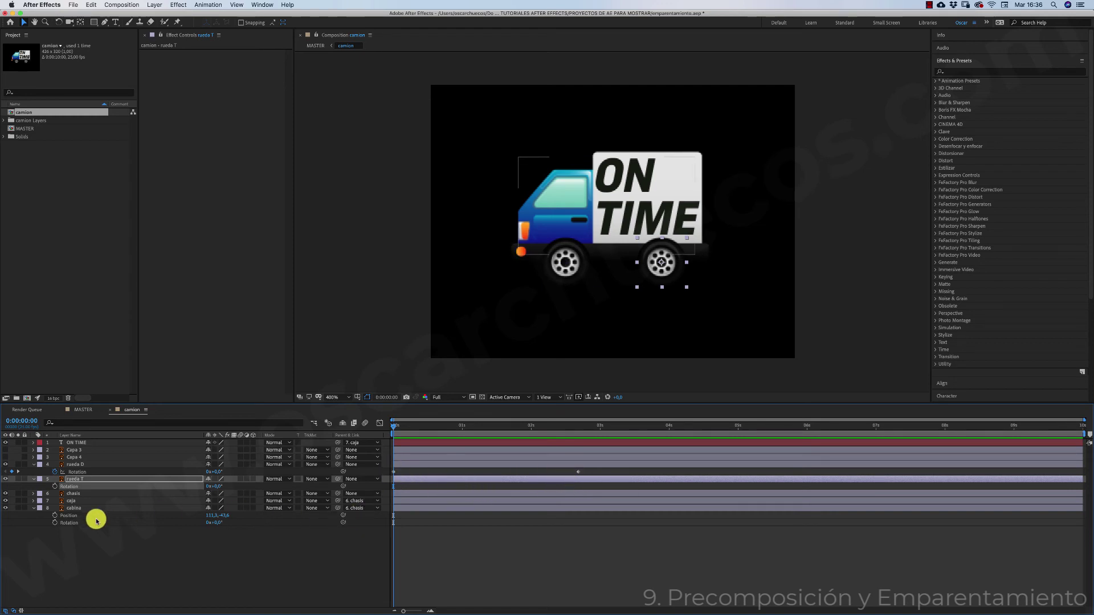
- Collapse both wheel layers, try parenting rueda T to rueda D, and play the result before returning to 0:00:00:00
click(34, 465)
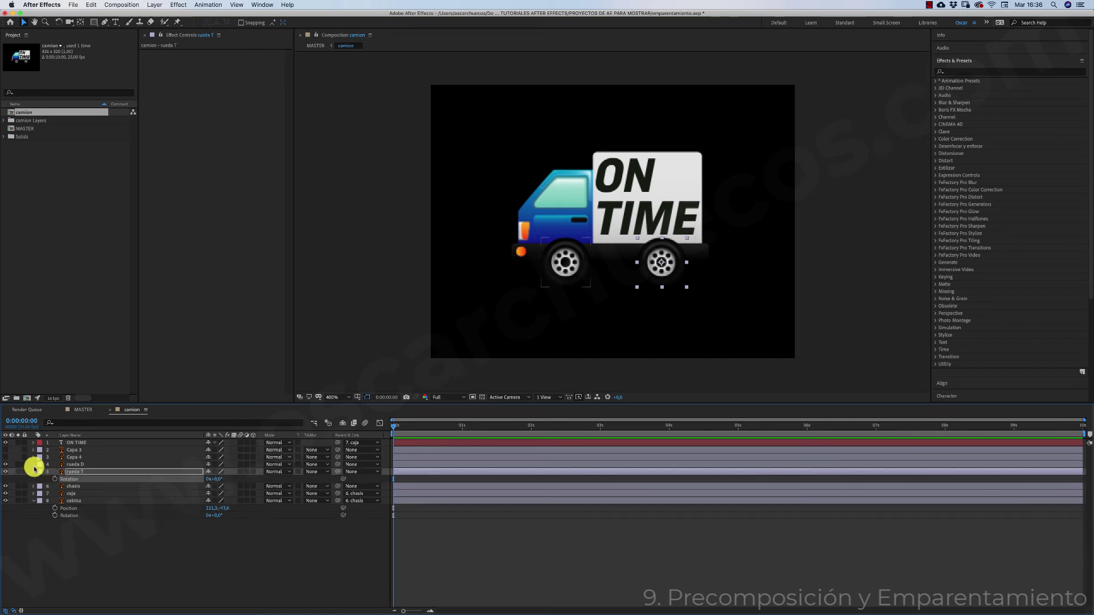
click(33, 472)
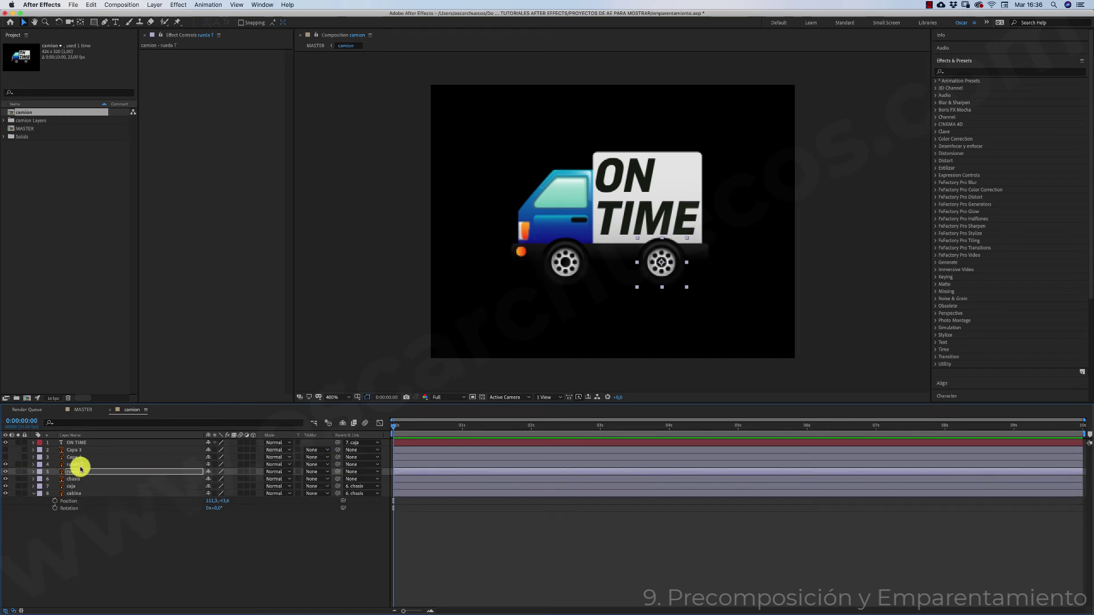
drag(80, 469, 124, 472)
drag(338, 472, 100, 466)
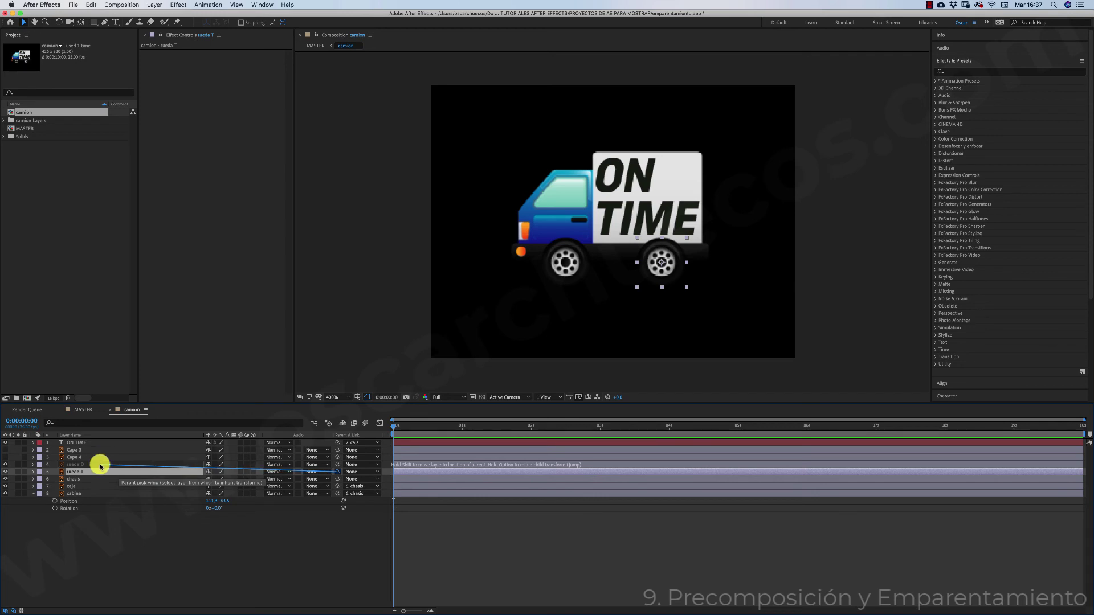
drag(100, 466, 100, 466)
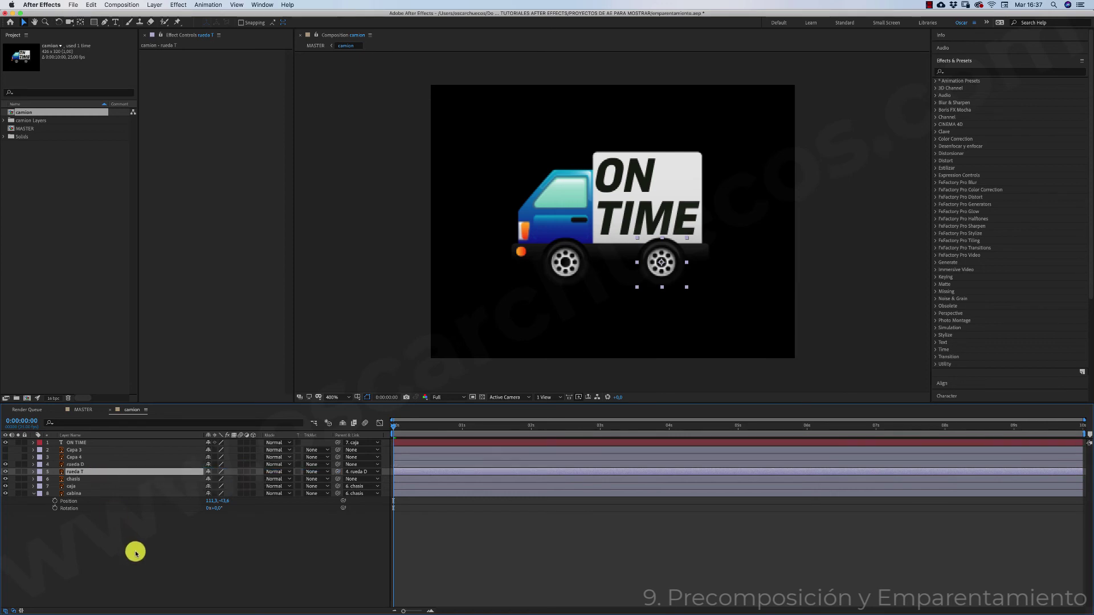
key(space)
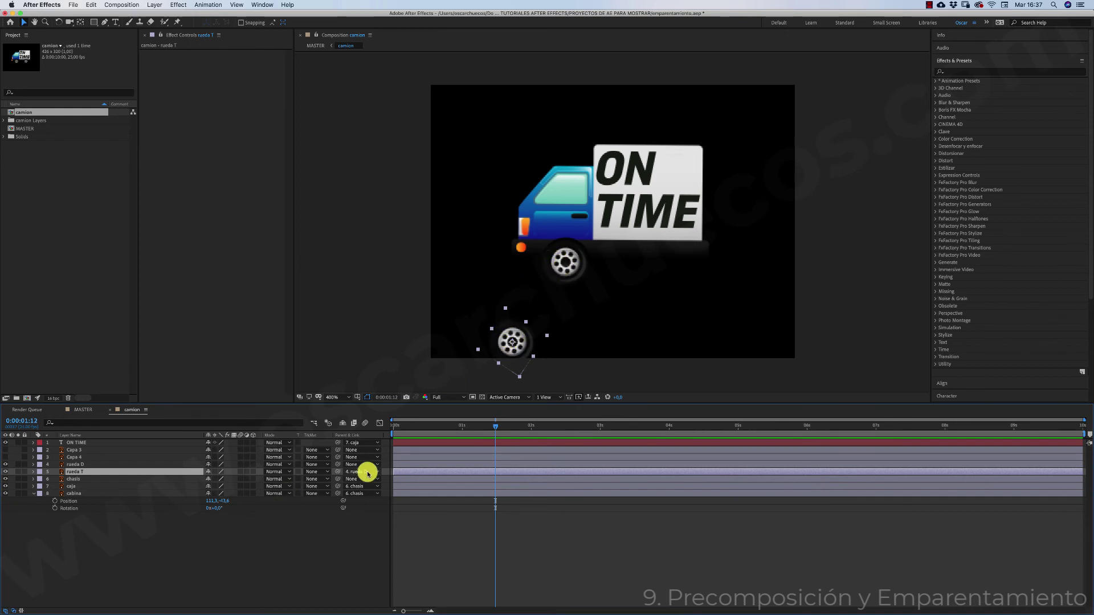
drag(407, 427, 385, 426)
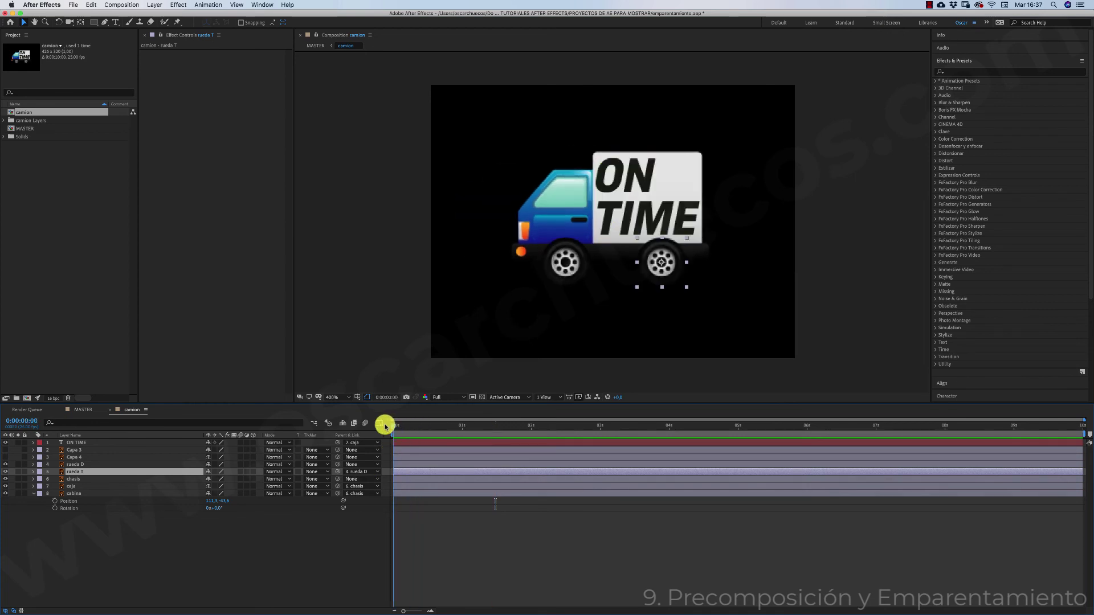
- Set the parent of rueda T back to None and play the composition
click(357, 474)
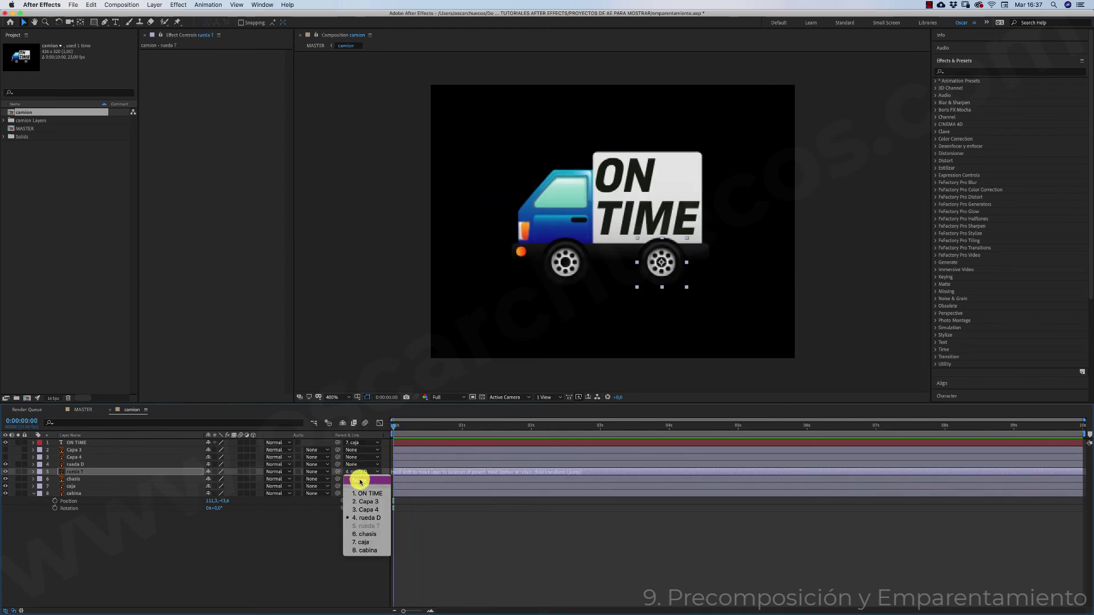
click(360, 482)
key(space)
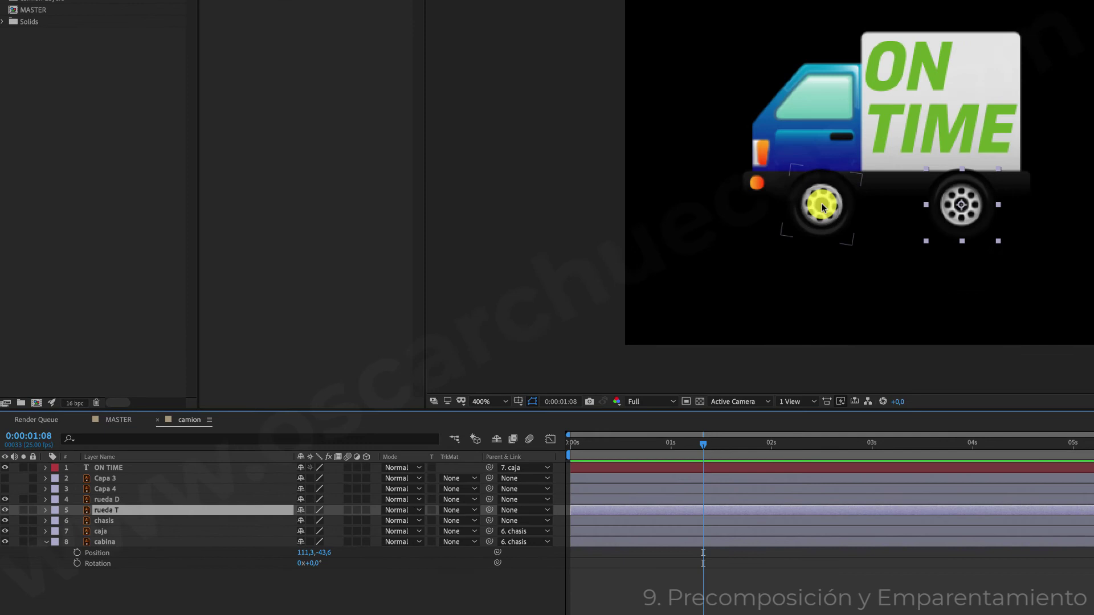
- Reveal the keyframed Rotation of rueda D and the Rotation property of rueda T
click(135, 501)
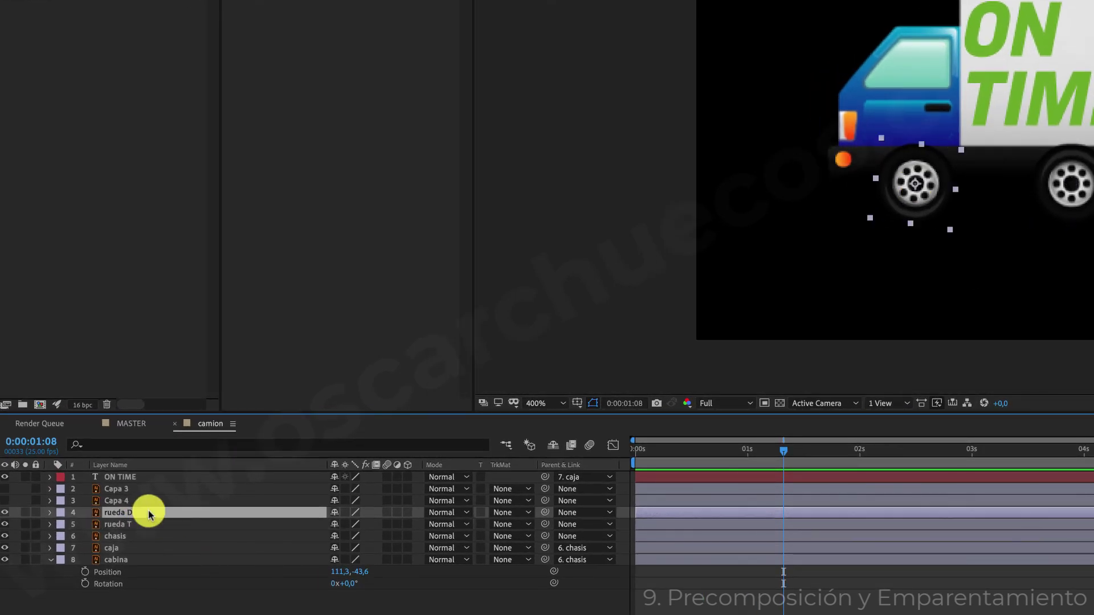
key(u)
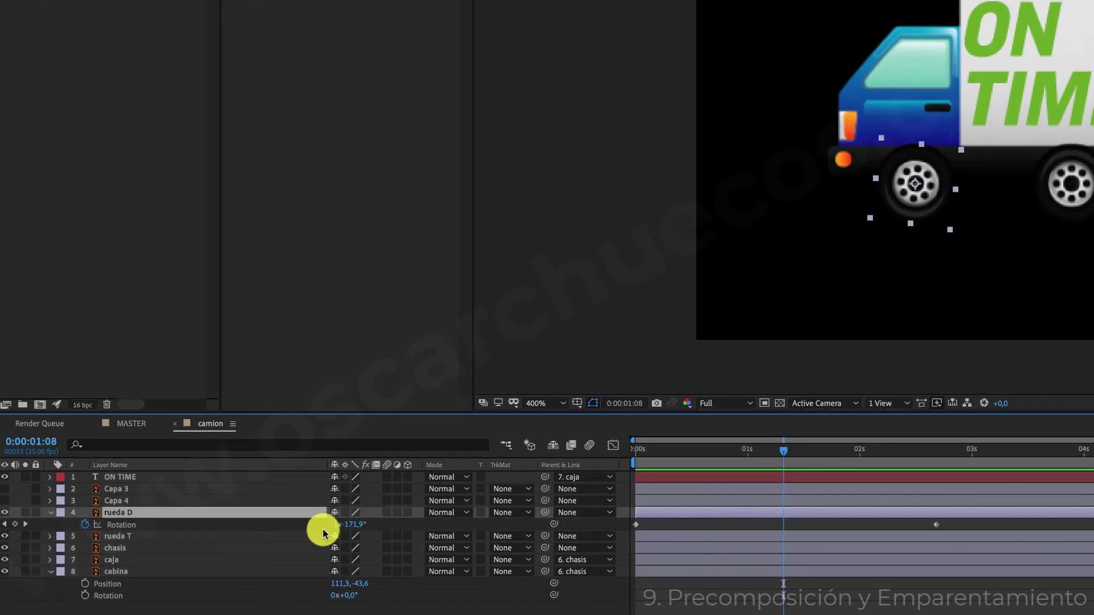
click(124, 537)
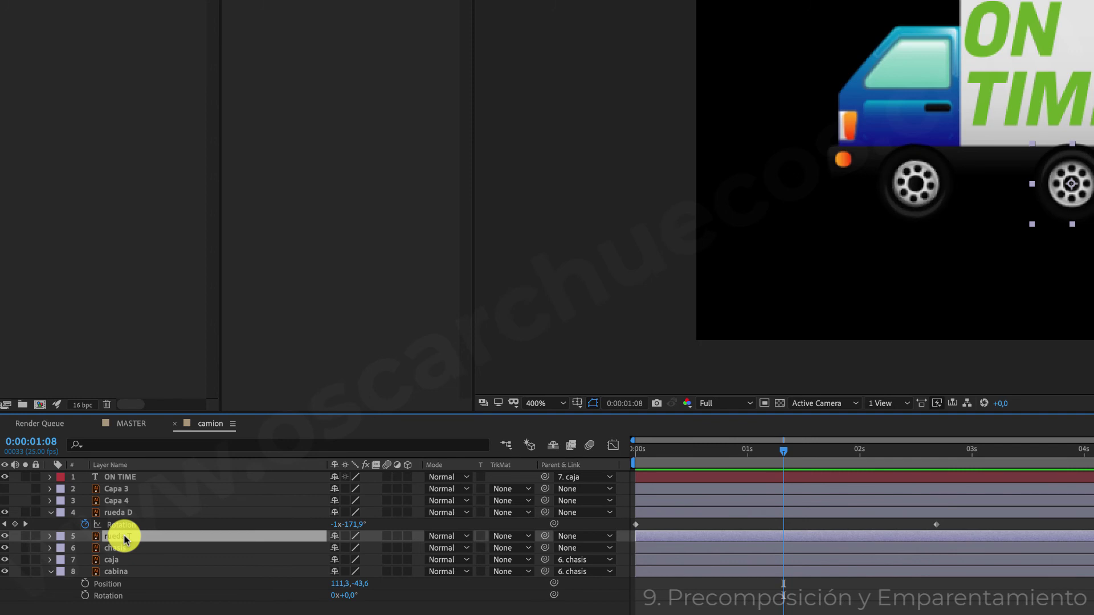
key(r)
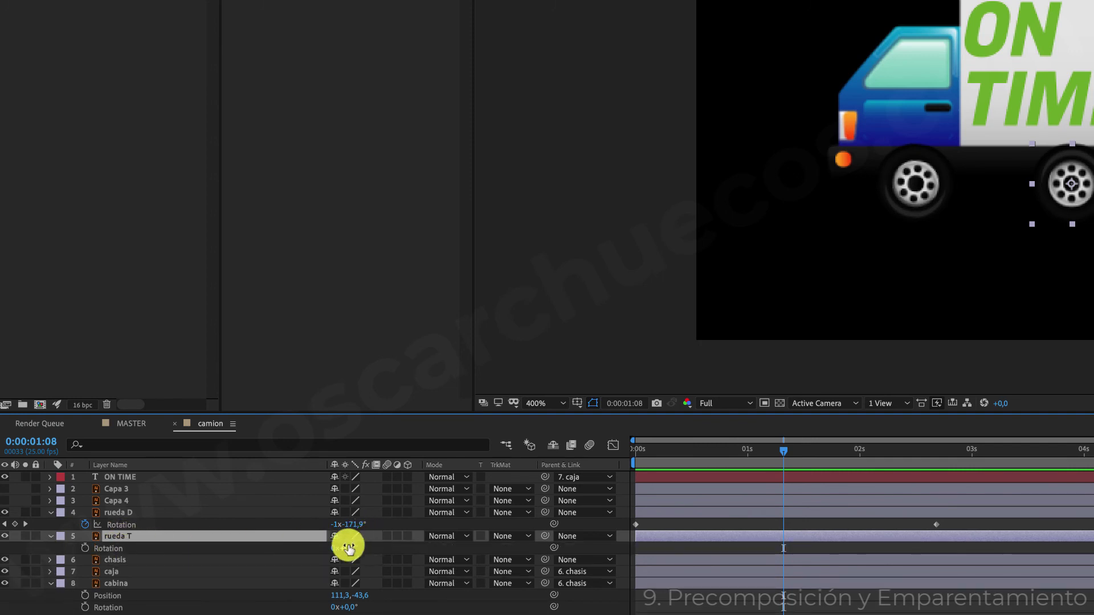
- Return to 0:00:00:00, reveal rueda T's Transform properties, and link its Rotation to rueda D's Rotation with the property pick whip
drag(691, 451, 618, 446)
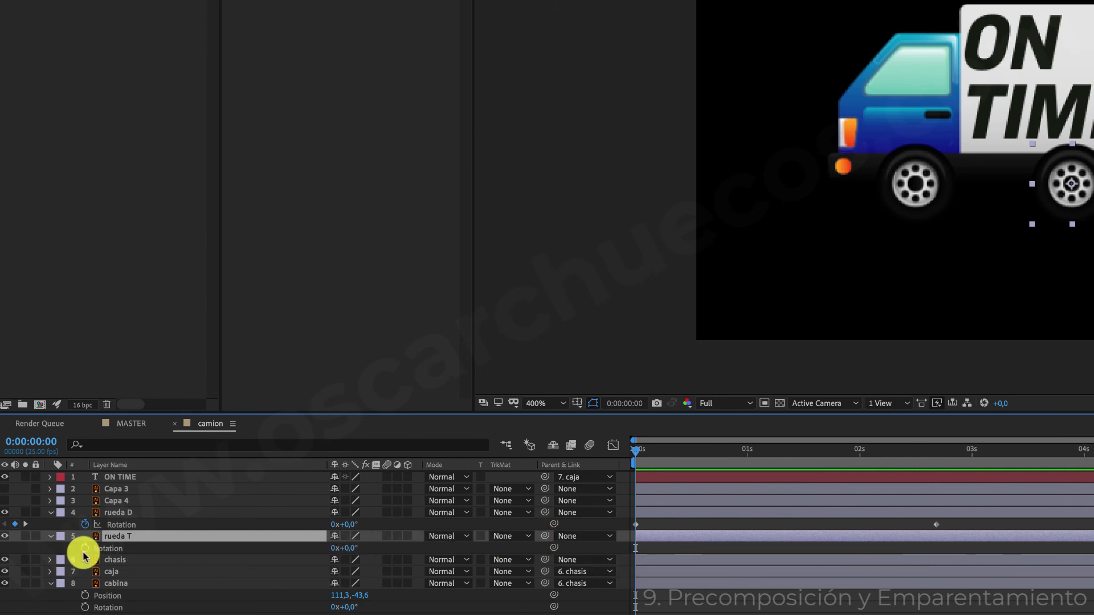
click(51, 537)
click(51, 537)
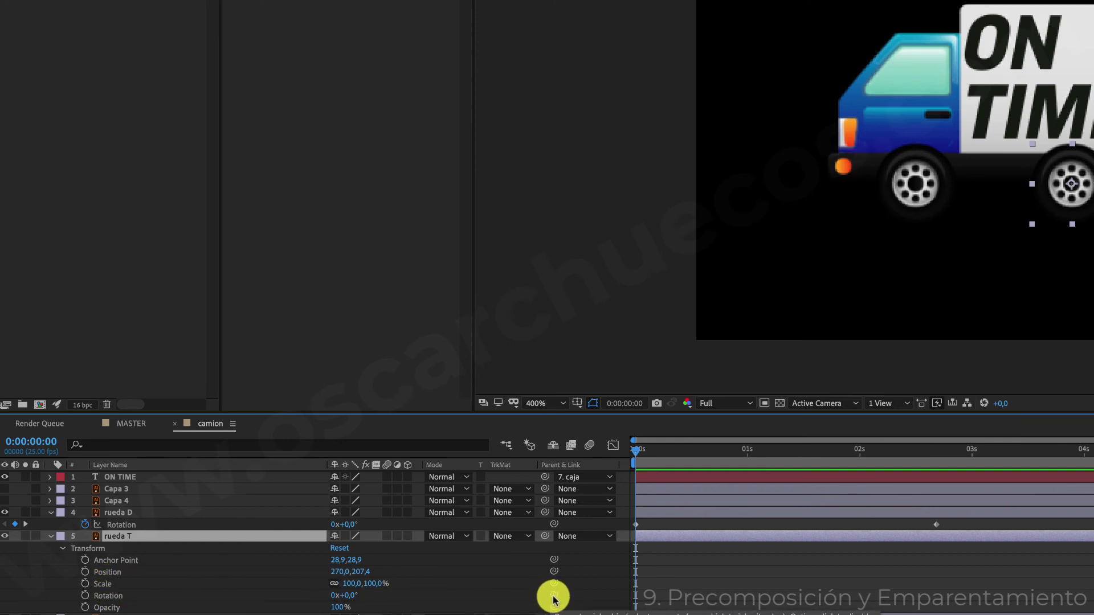
drag(554, 600, 220, 511)
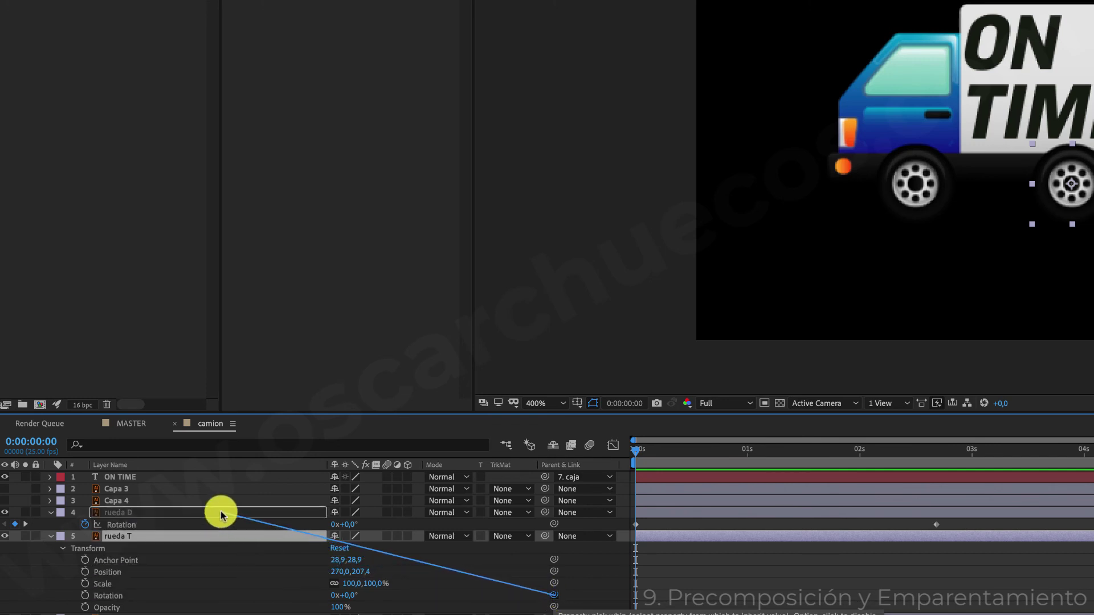
drag(199, 527, 186, 530)
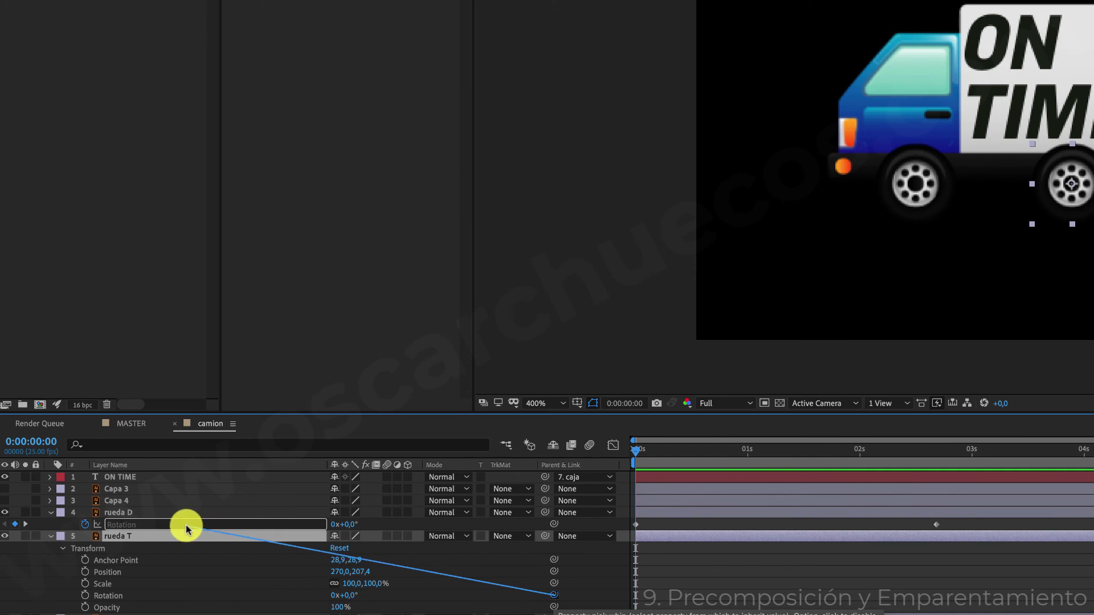
drag(186, 530, 186, 530)
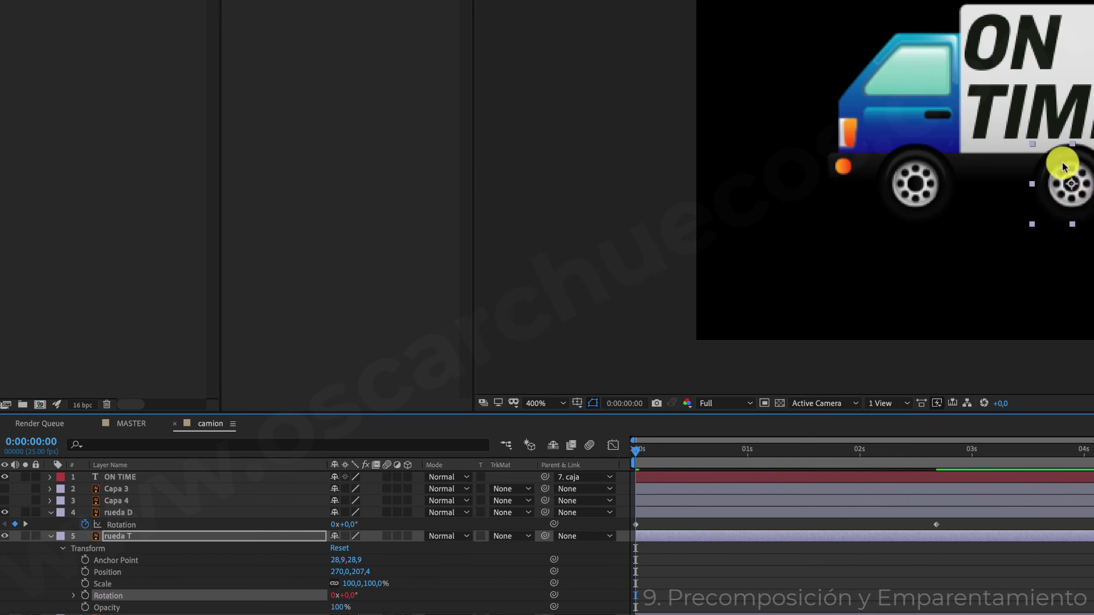
- Play and scrub the composition to compare the Rotation of both wheels, ending at 0:00:00:00
key(space)
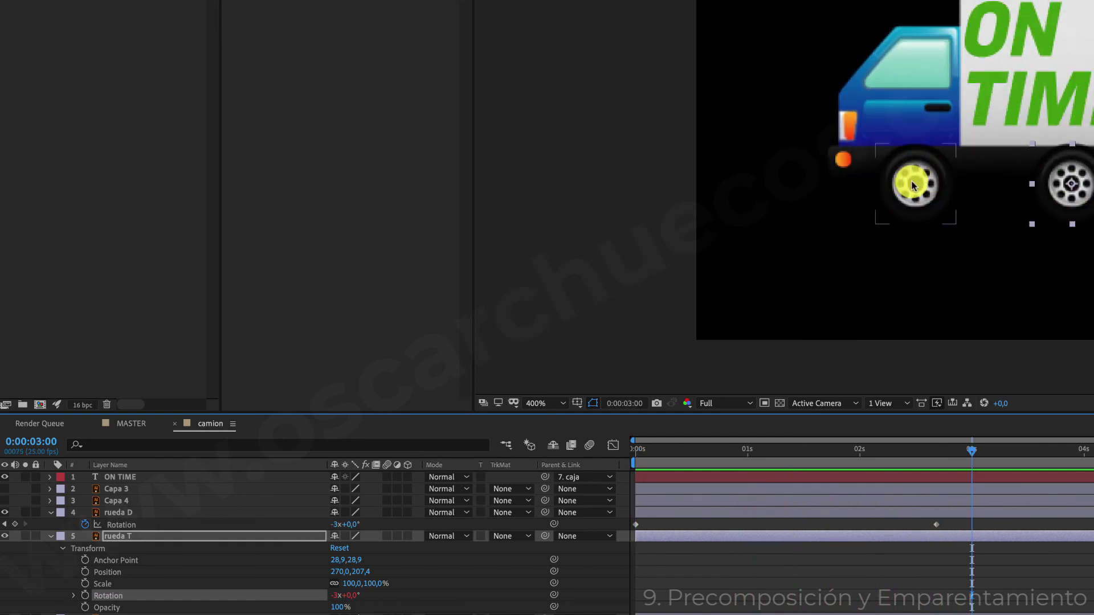
drag(970, 450, 837, 449)
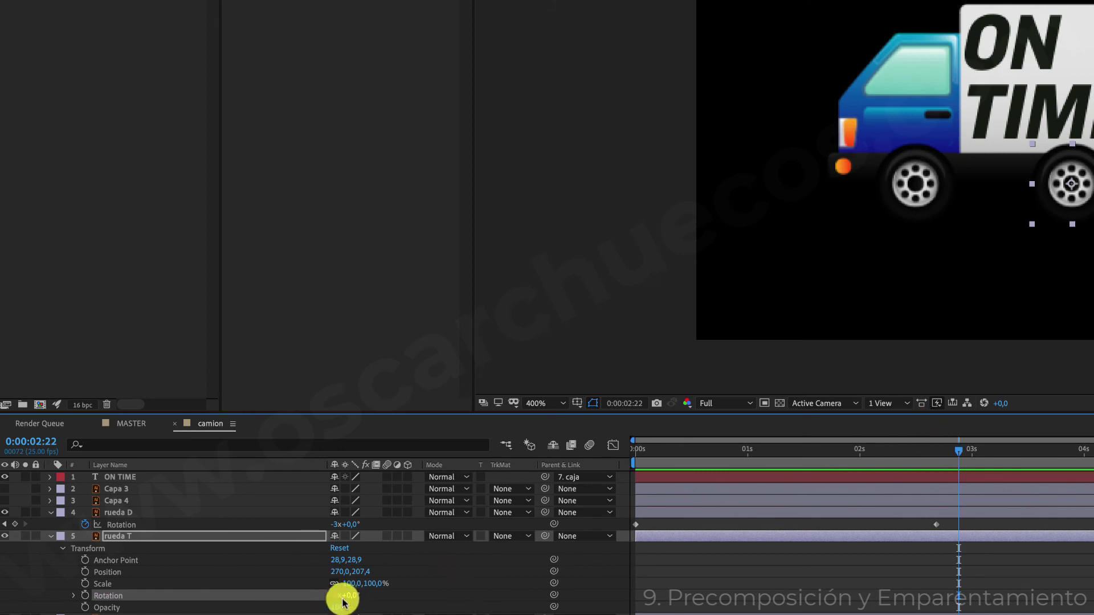
drag(329, 600, 180, 603)
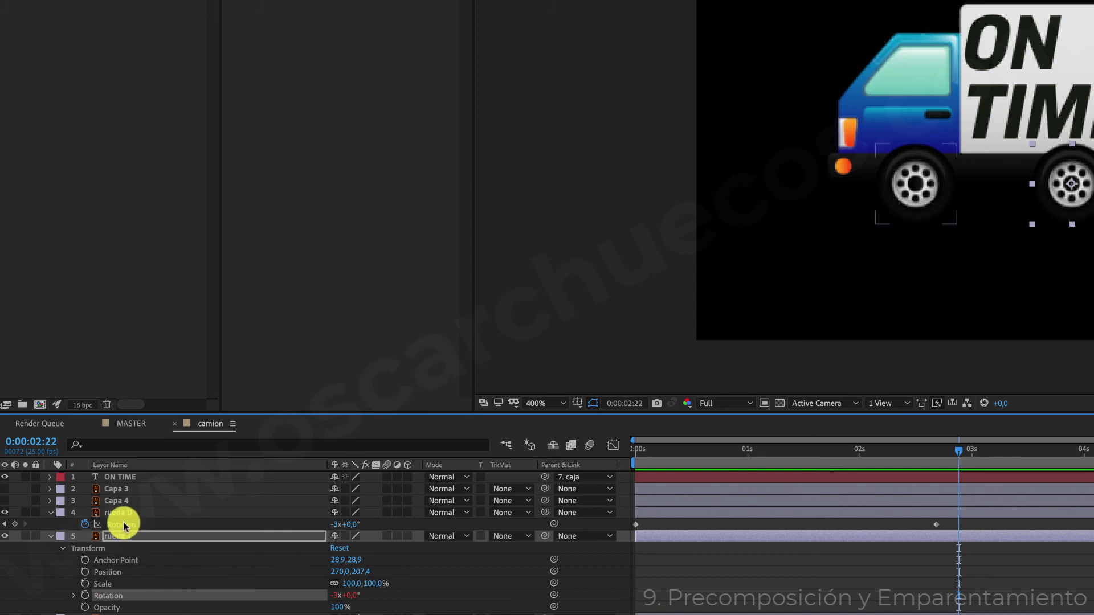
drag(776, 448, 618, 457)
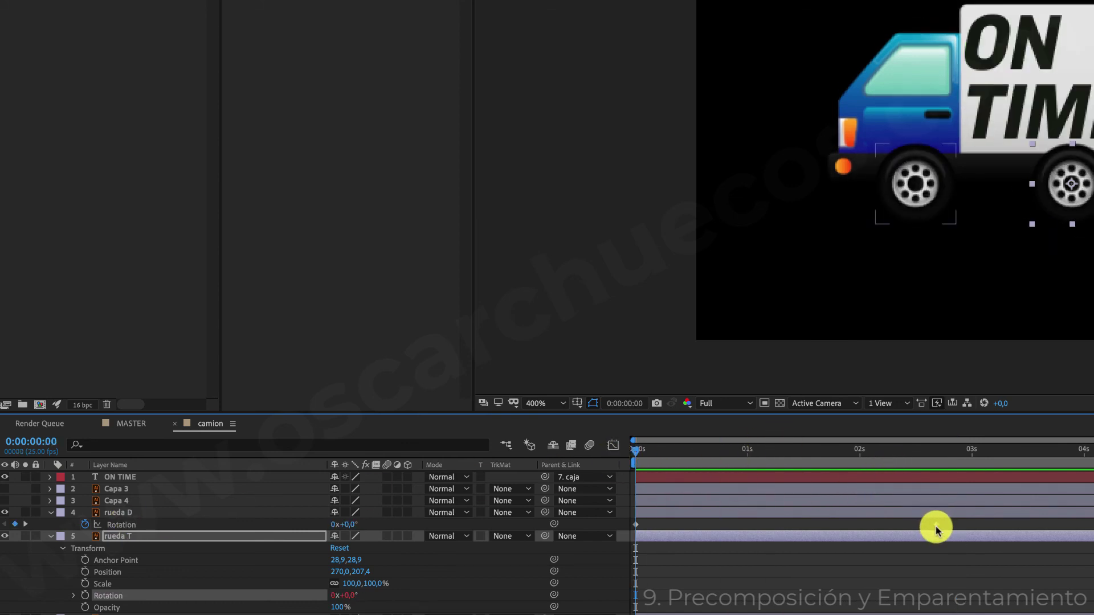
- Try moving rueda D's final Rotation keyframe to about 0:00:01:00 and play the composition
mouse_move(936, 529)
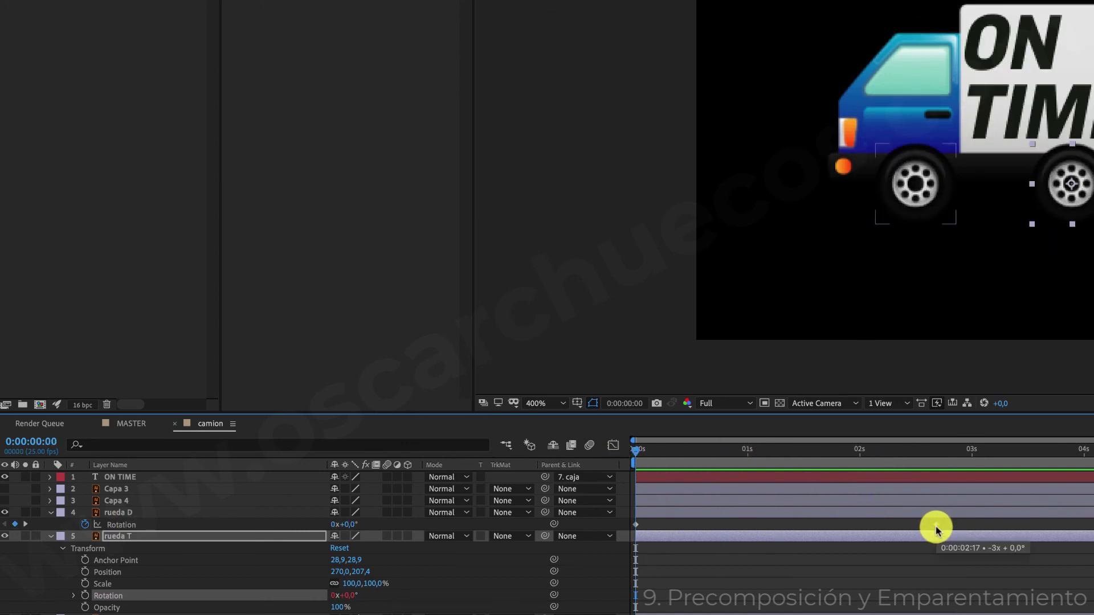
drag(936, 529, 747, 527)
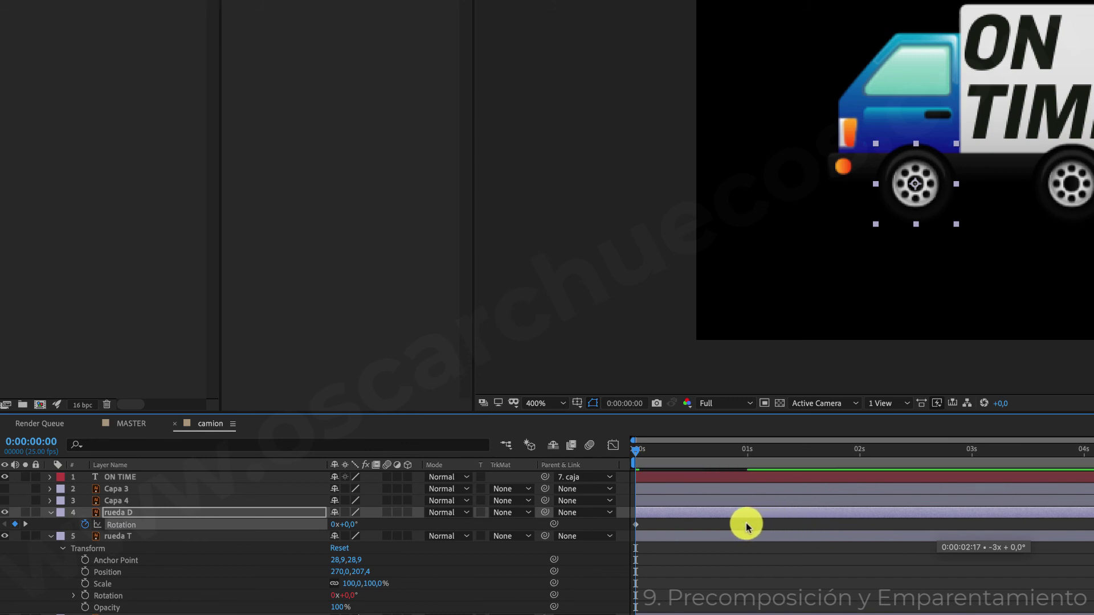
click(1077, 219)
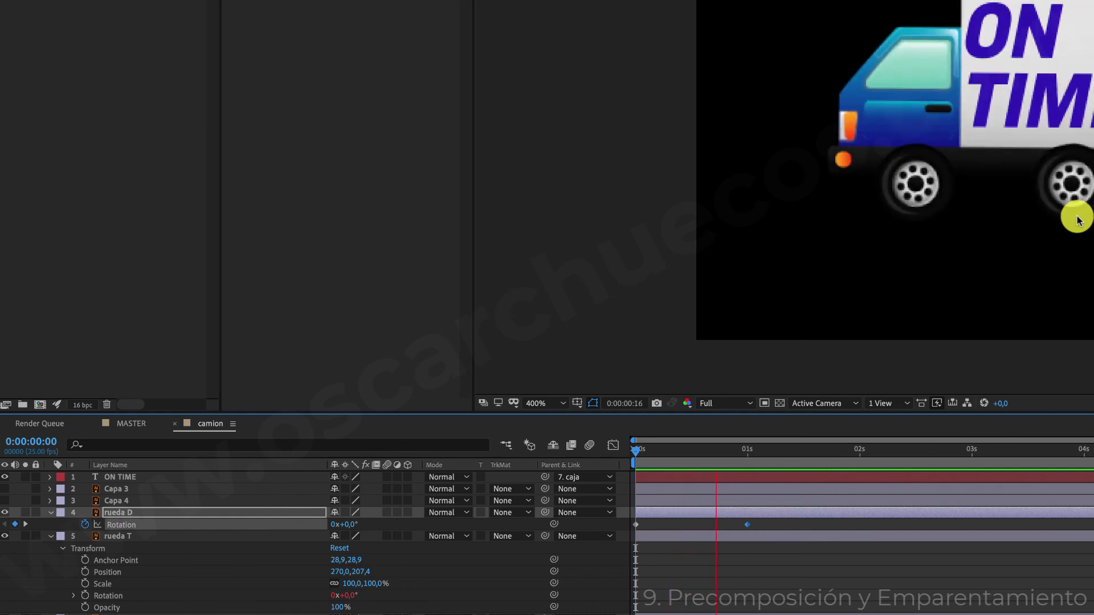
key(space)
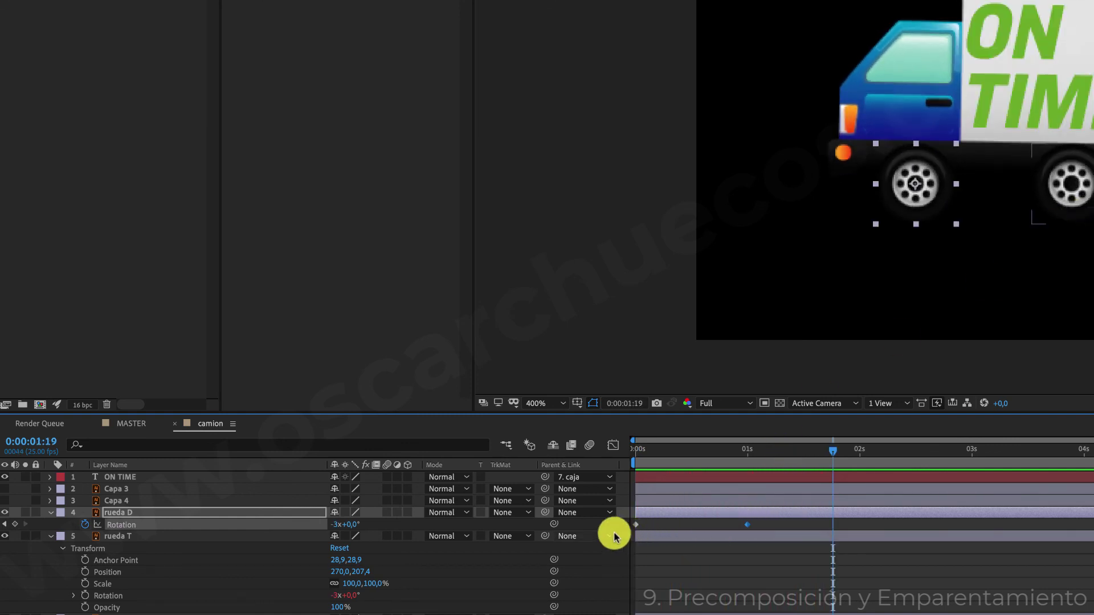
- Try placing rueda D's final Rotation keyframe at about 0:00:02:00, undoing the first attempt made with both keyframes selected
click(152, 526)
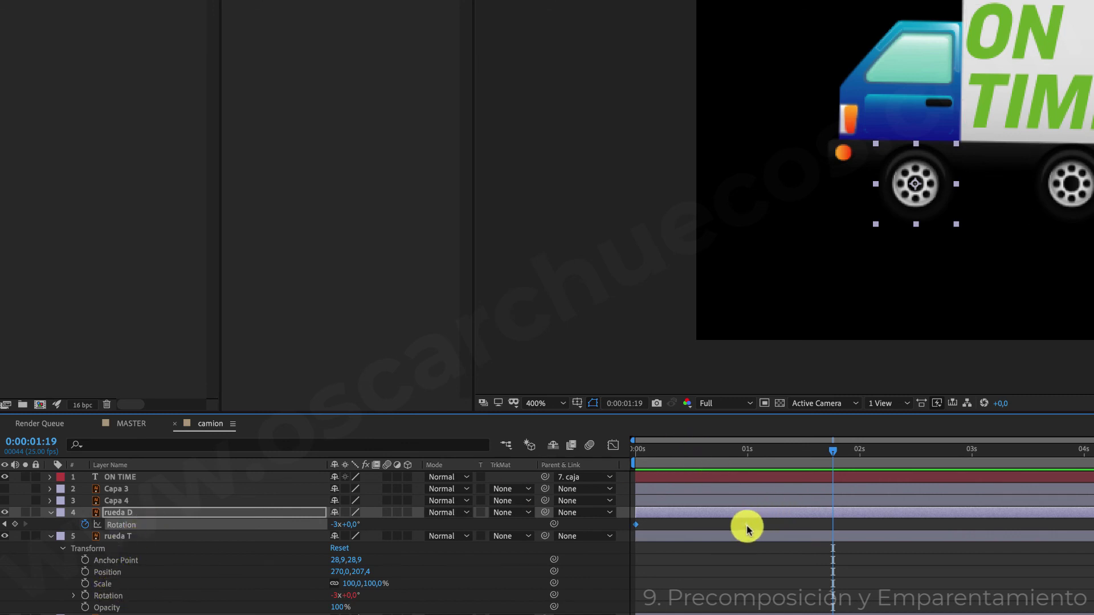
drag(747, 524, 844, 519)
key(ctrl+z)
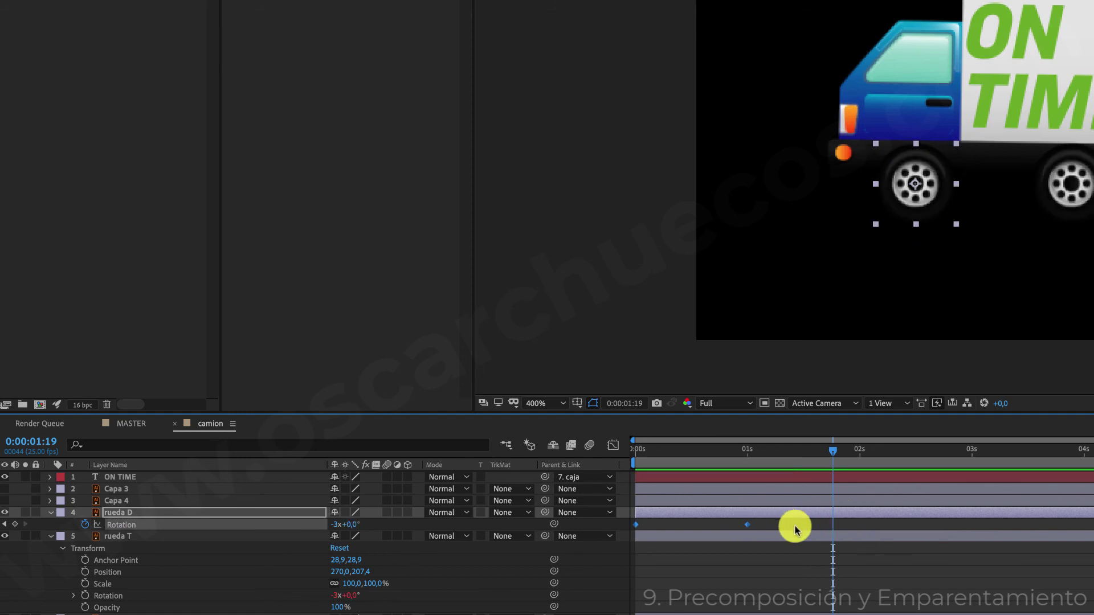
click(771, 529)
drag(747, 525, 860, 523)
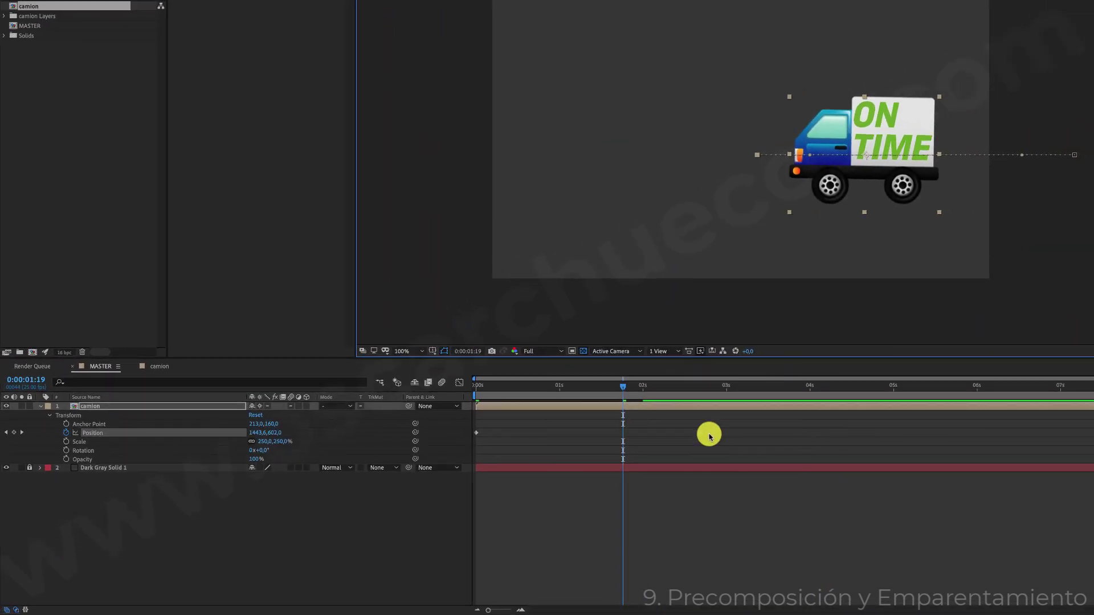
- In MASTER, shift camion's final Position keyframe to 0:00:01:22 and place the current time on it
key(shift+Left)
key(shift+Left)
key(shift+Left)
key(shift+Left)
key(shift+Left)
key(shift+Left)
key(shift+Left)
key(shift+Left)
key(shift+Left)
key(shift+Left)
key(shift+Left)
key(shift+Left)
key(shift+Left)
key(shift+Left)
key(shift+Left)
key(shift+Left)
key(shift+Left)
key(shift+Left)
key(shift+Left)
key(shift+Left)
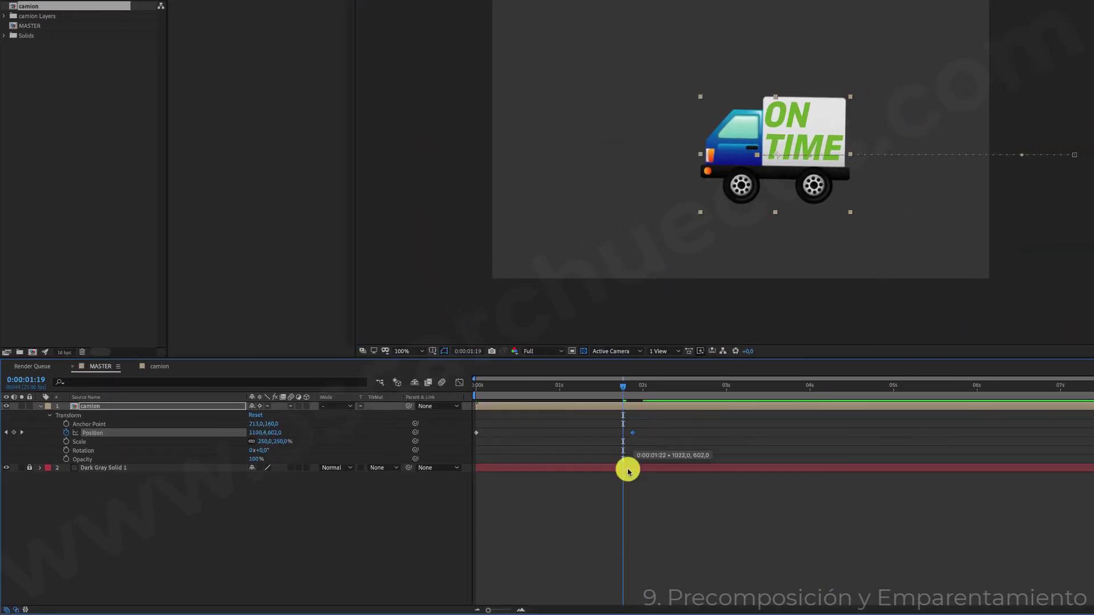
mouse_move(623, 385)
mouse_down()
mouse_move(706, 381)
mouse_move(631, 391)
mouse_up()
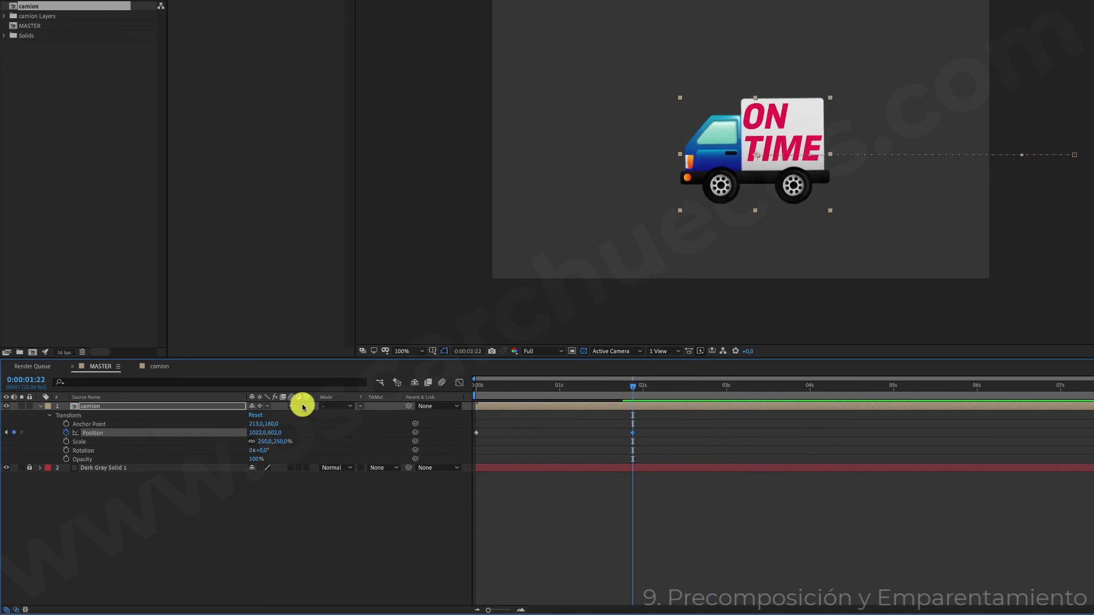
- In the camion composition, align rueda D's final Rotation keyframe to 0:00:01:22, and play MASTER to check the timing
double_click(177, 408)
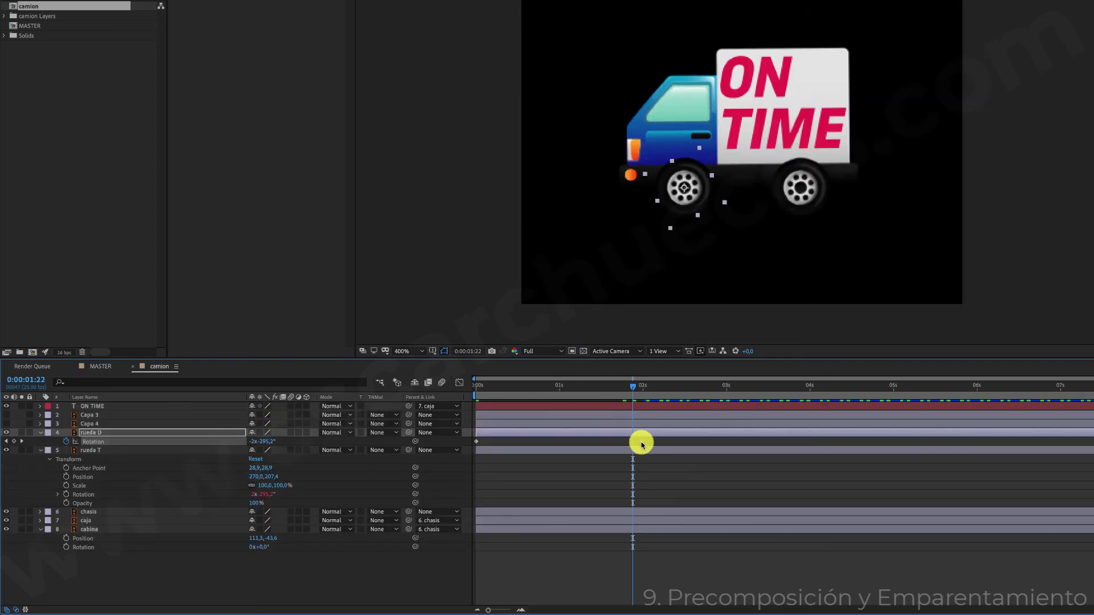
drag(641, 444, 633, 442)
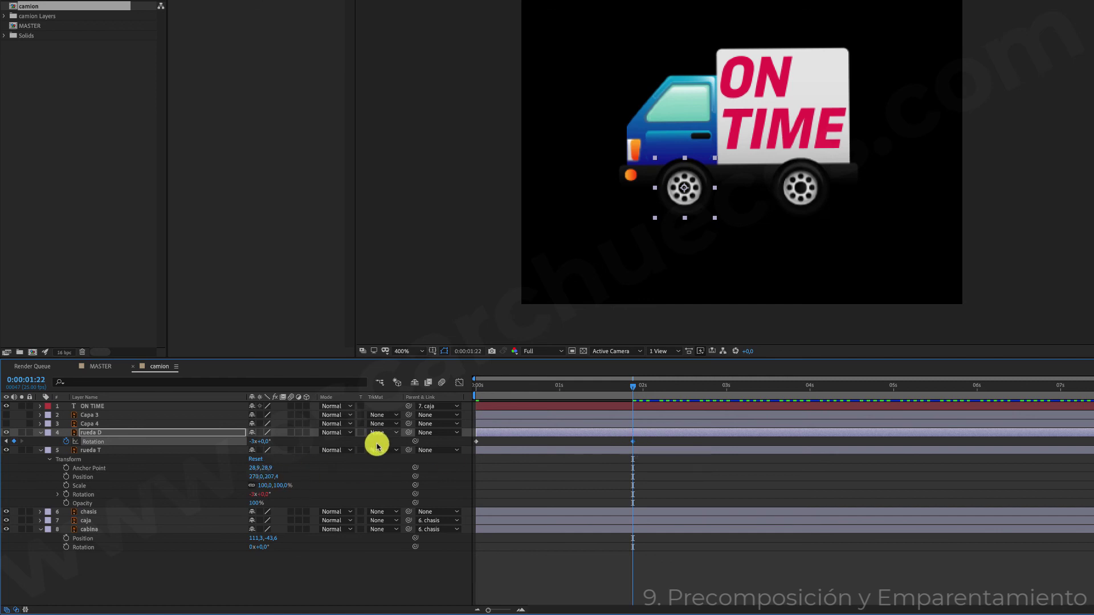
click(541, 386)
click(423, 5)
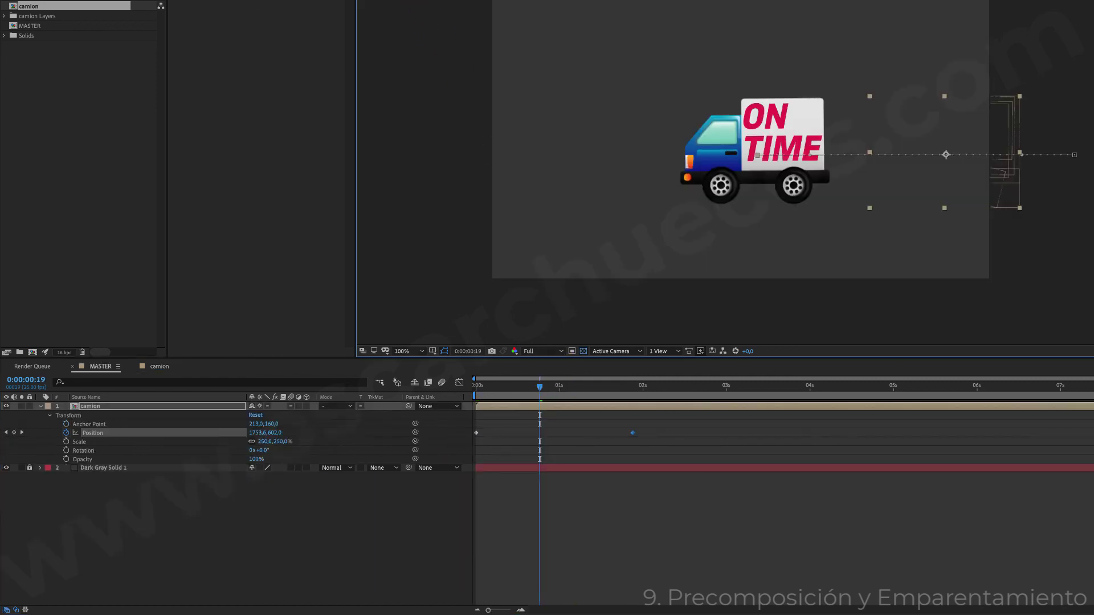
key(space)
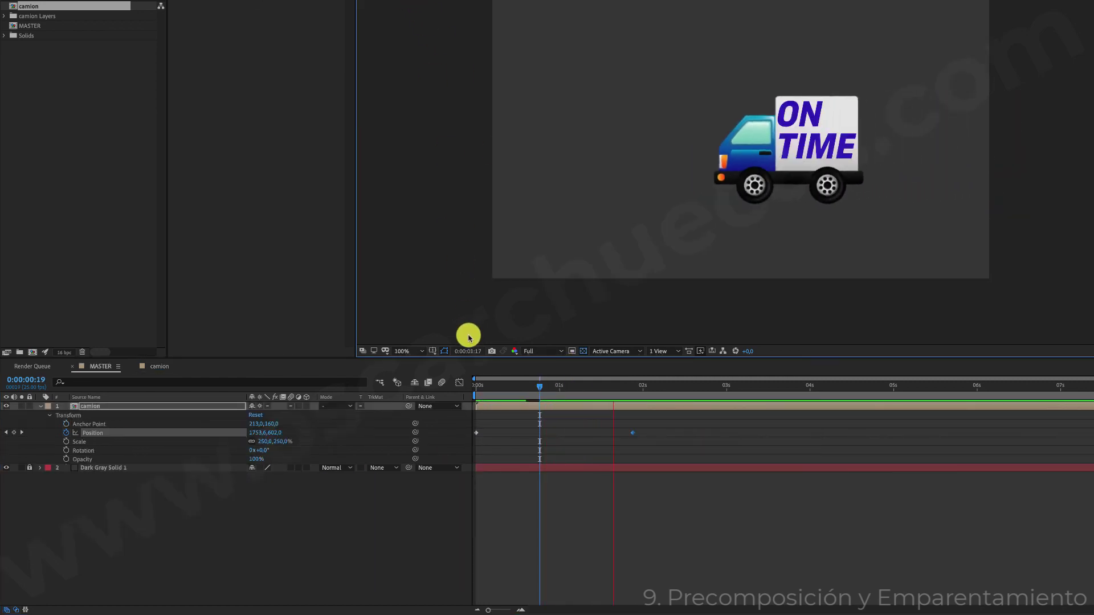
key(space)
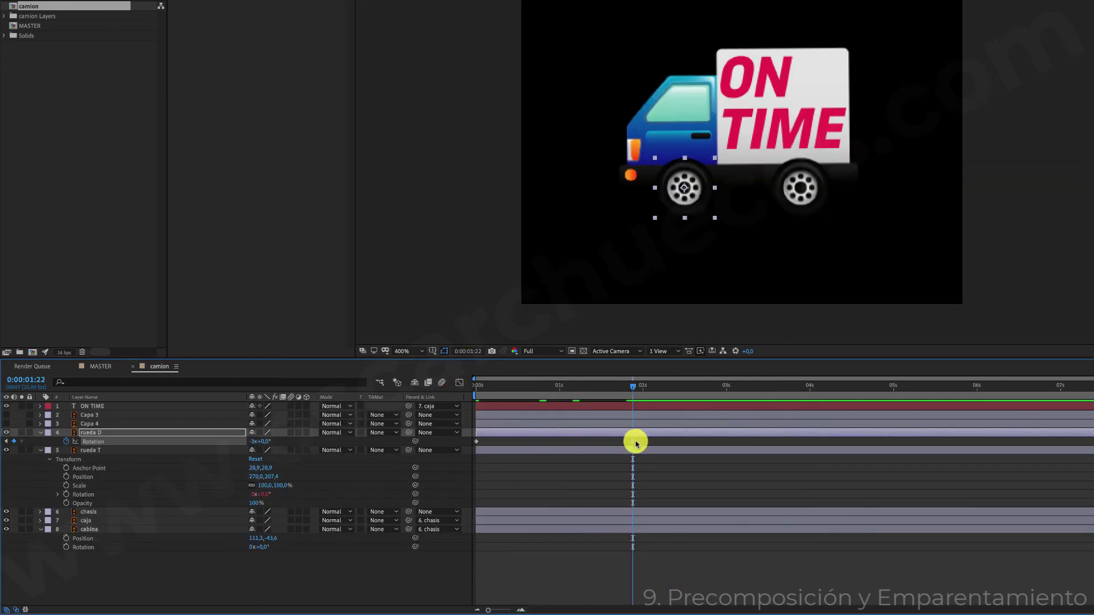
- Apply Easy Ease In to rueda D's final Rotation keyframe and play the camion composition
right_click(635, 443)
mouse_move(667, 564)
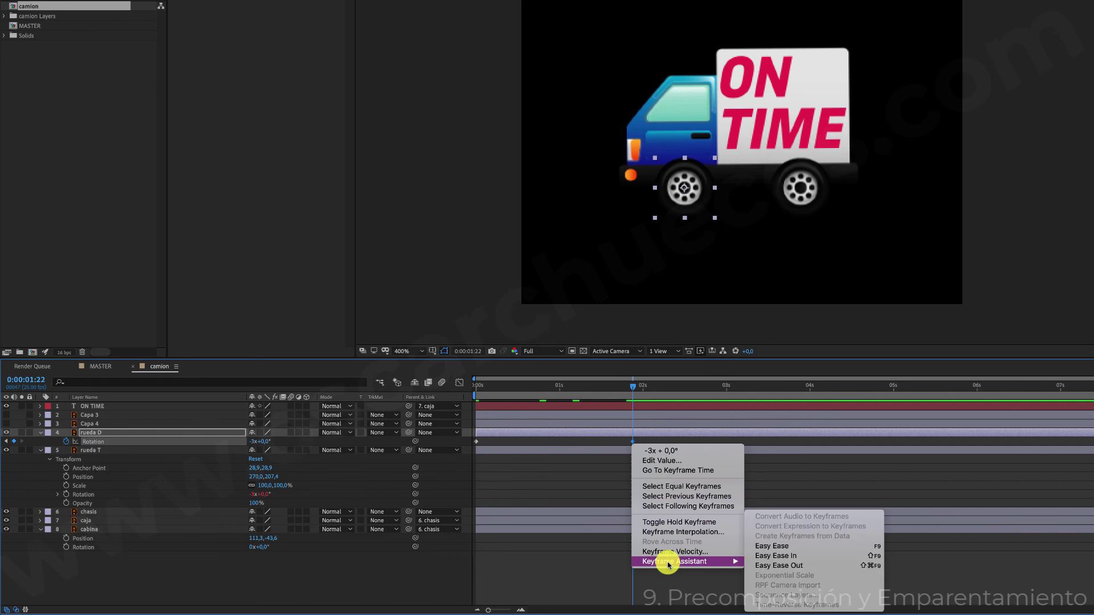
click(799, 566)
drag(632, 390, 536, 393)
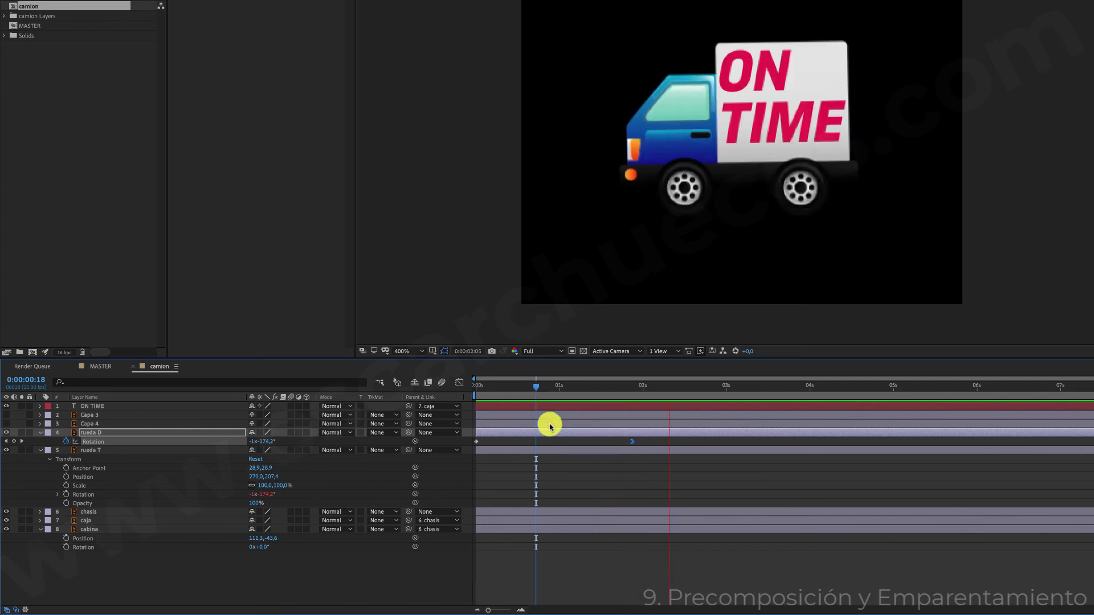
drag(642, 388, 535, 391)
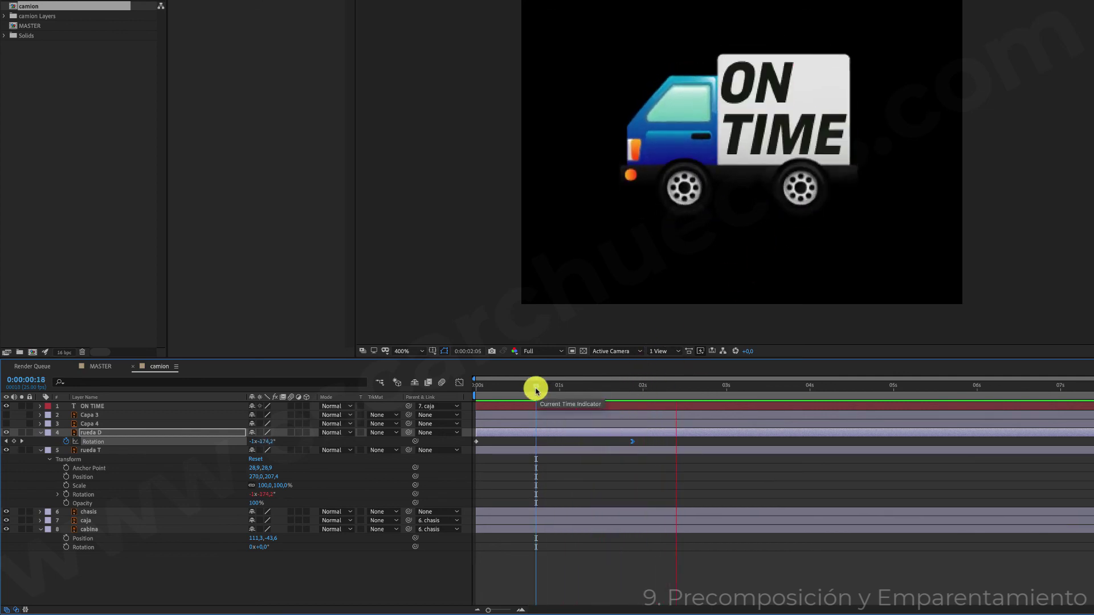
key(space)
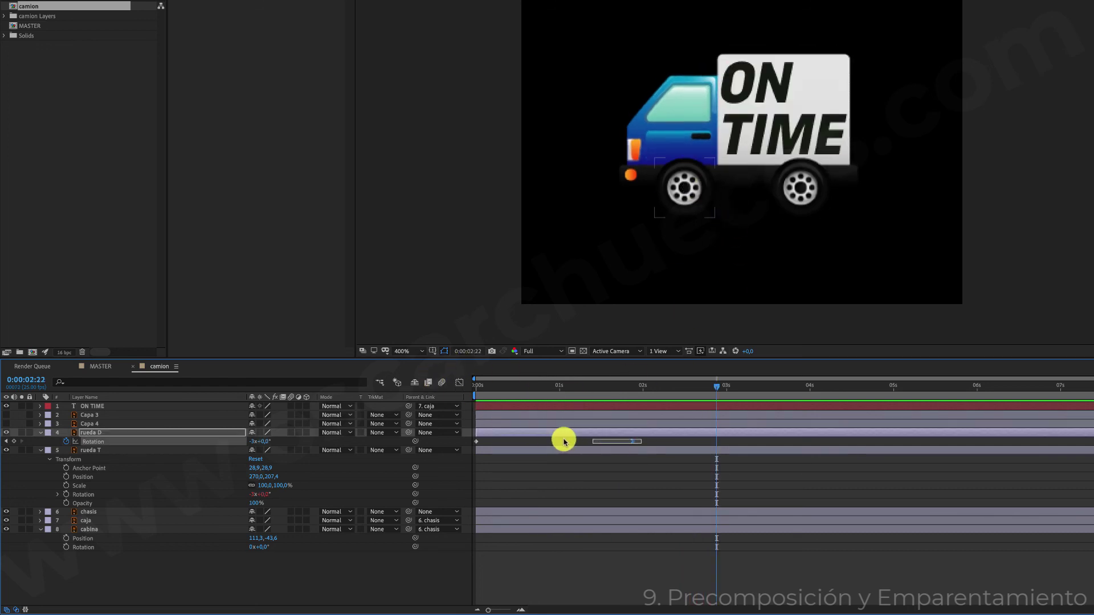
- Show both rueda D Rotation keyframes in the Graph Editor, lengthening the final keyframe's incoming handle and adjusting the first keyframe's outgoing handle
click(455, 445)
click(454, 441)
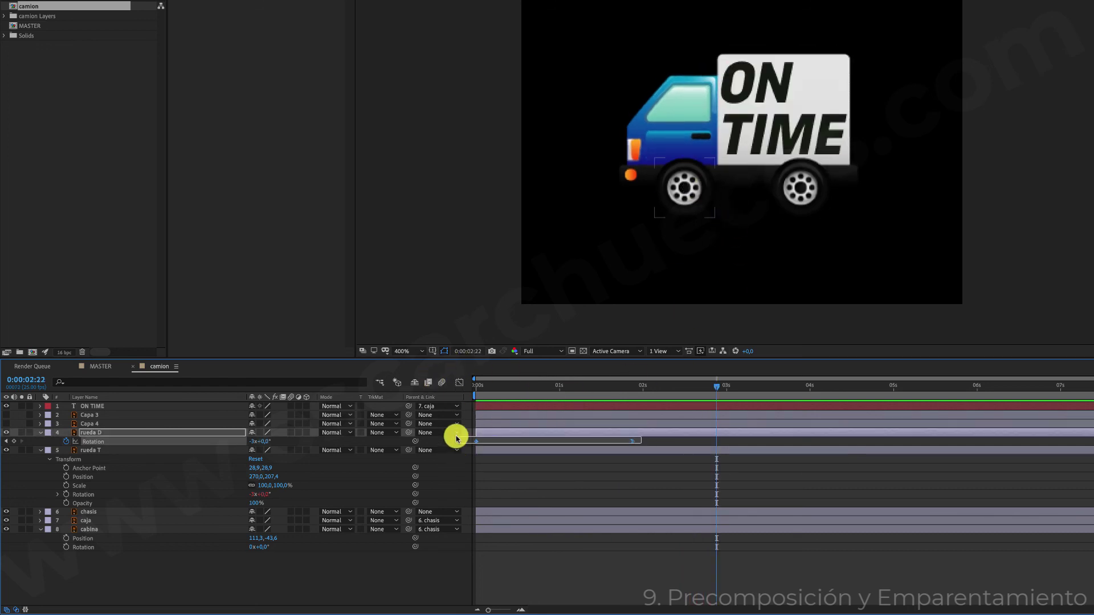
click(459, 383)
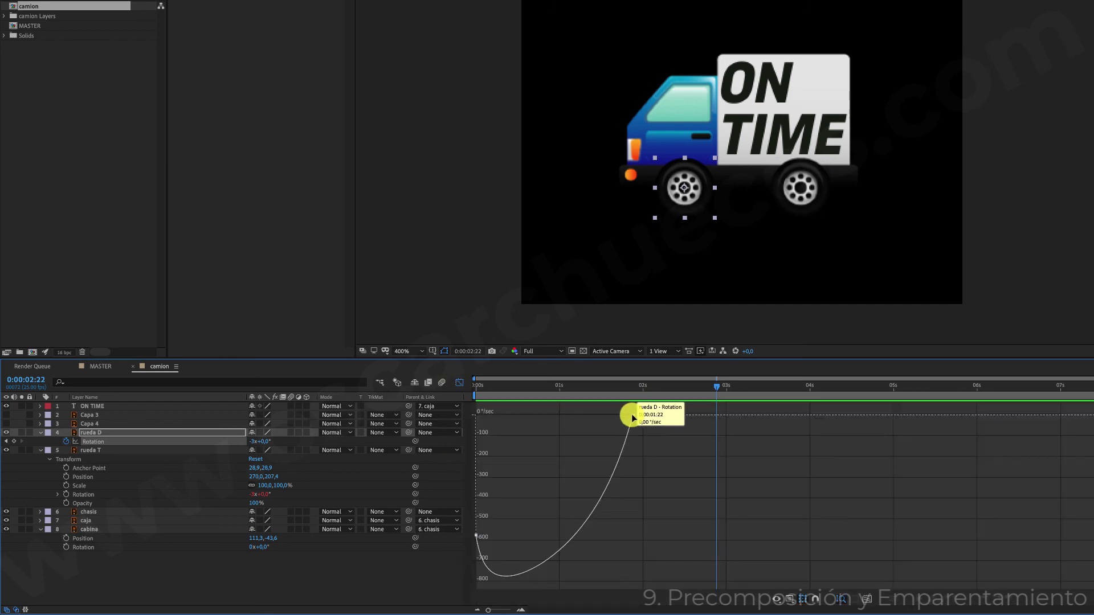
drag(606, 417, 593, 415)
click(589, 388)
click(480, 386)
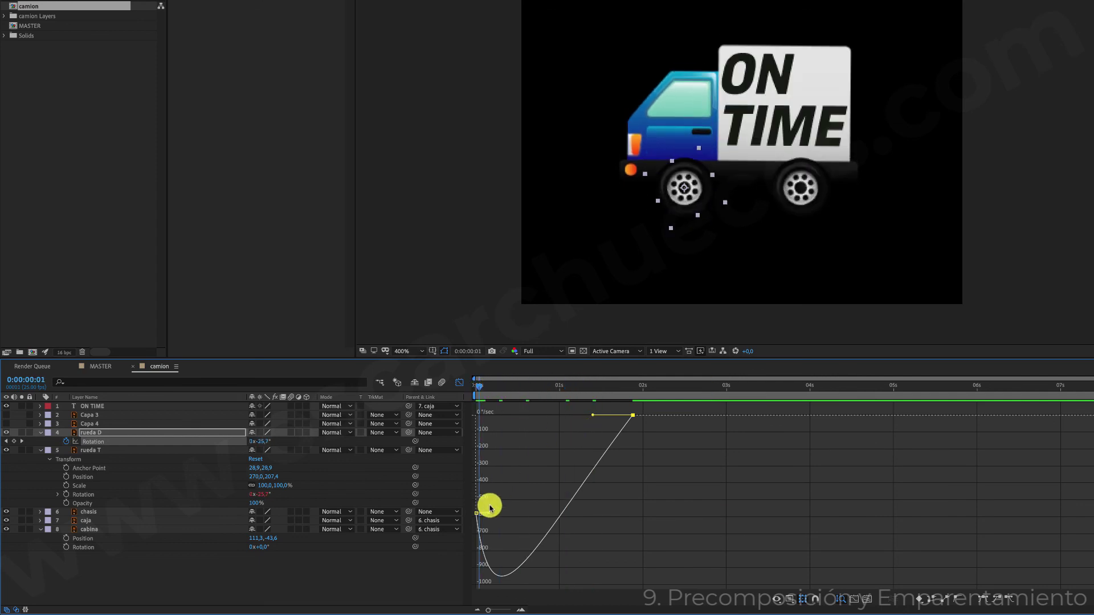
mouse_move(491, 514)
mouse_down()
mouse_move(518, 498)
mouse_move(507, 503)
mouse_up()
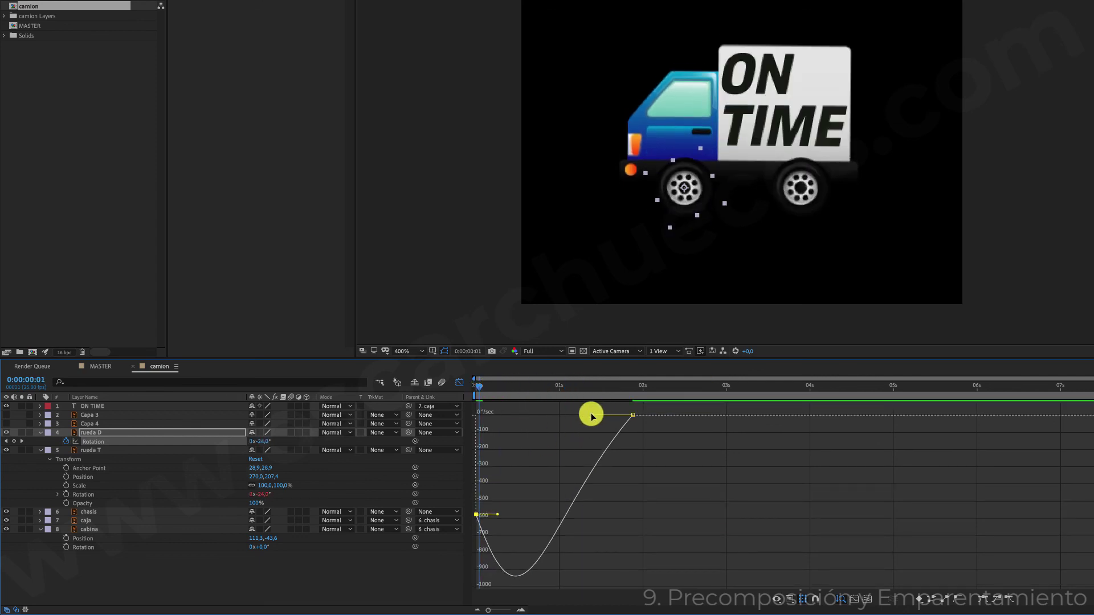
drag(591, 414, 583, 415)
- Play the camion composition and shorten the incoming ease handle of rueda D's final Rotation keyframe in the speed graph
key(space)
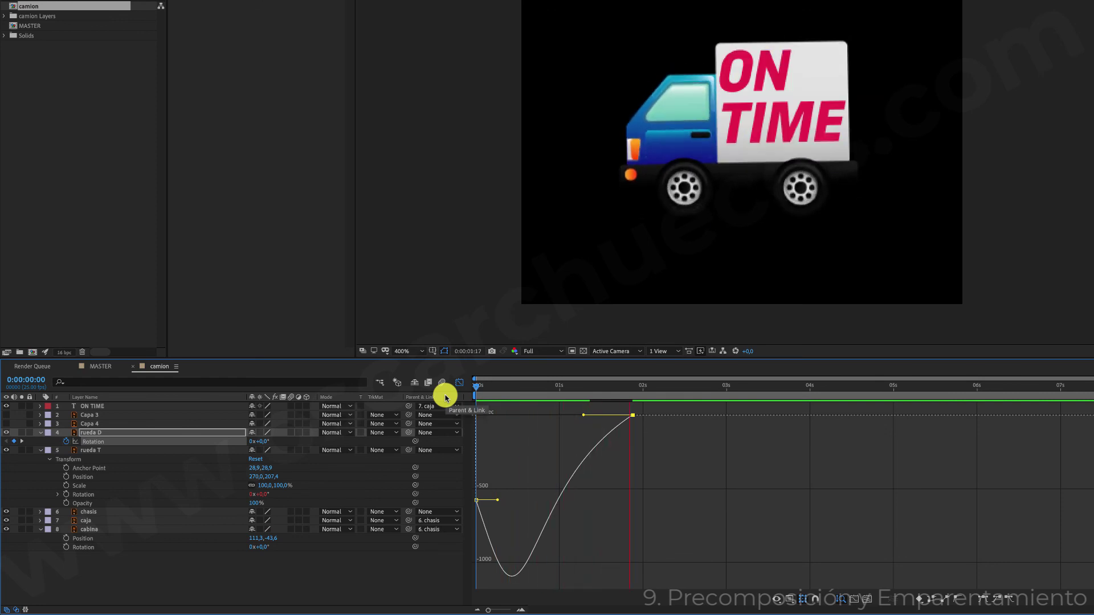
key(space)
key(space)
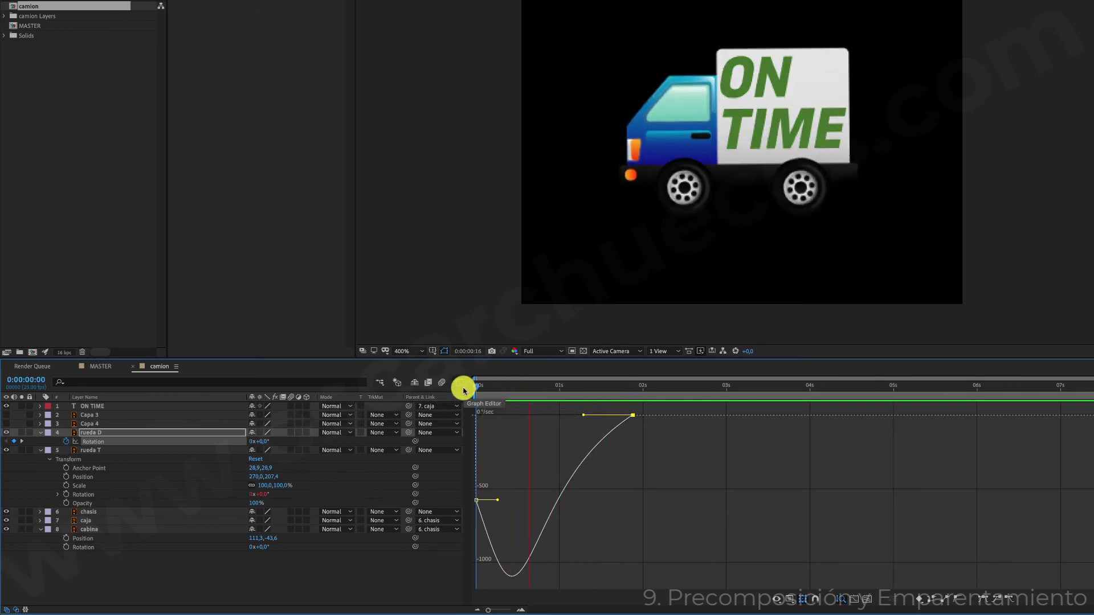
key(space)
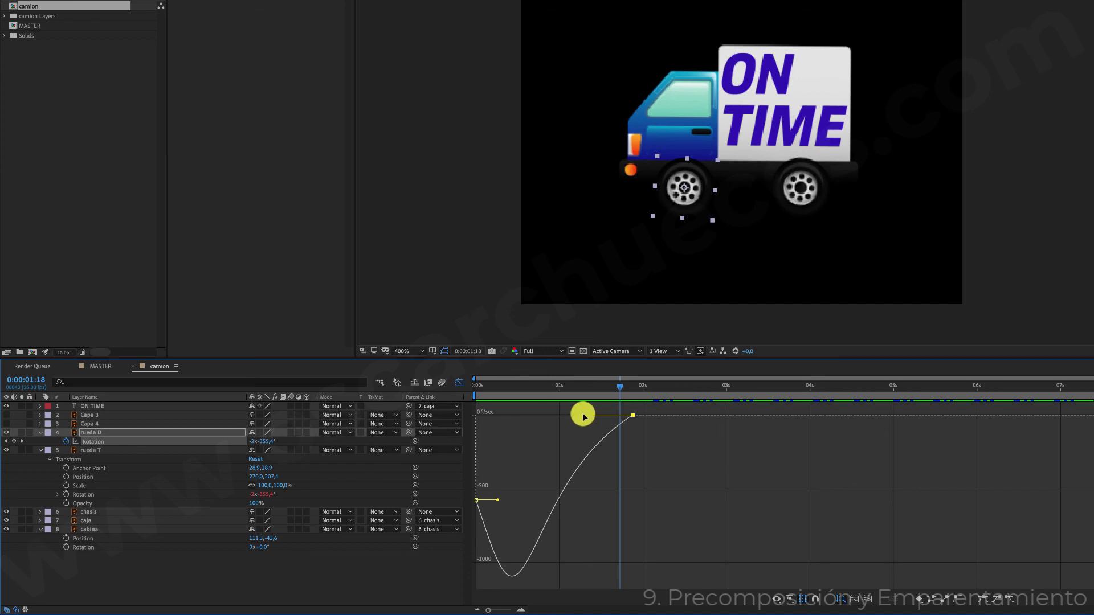
drag(583, 417, 597, 416)
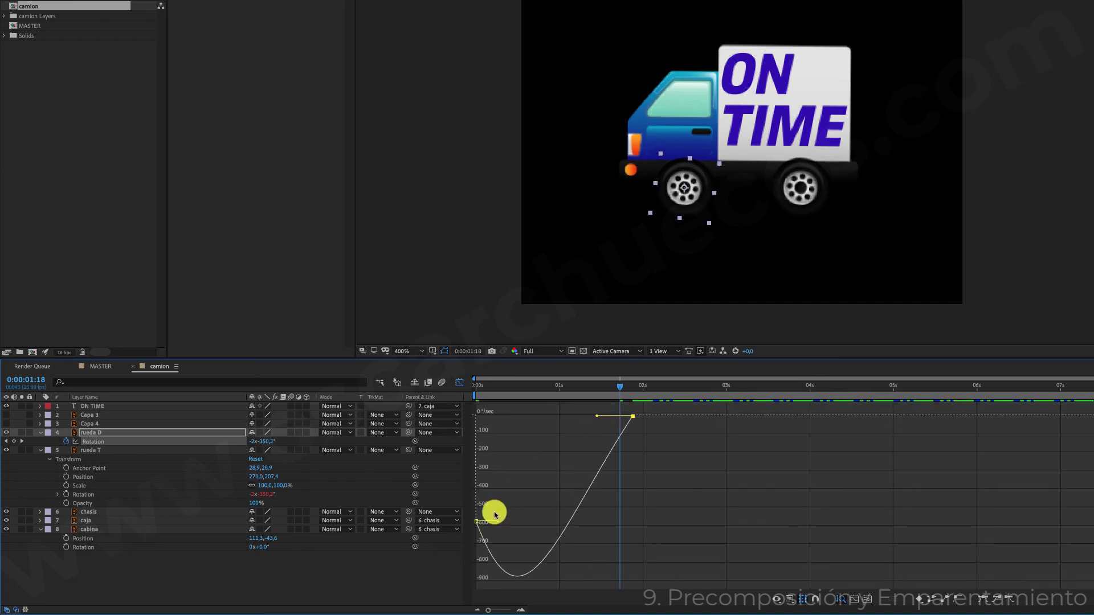
- Play the camion composition to check the wheel easing, go to 0:00:01:02 and close the Graph Editor
key(space)
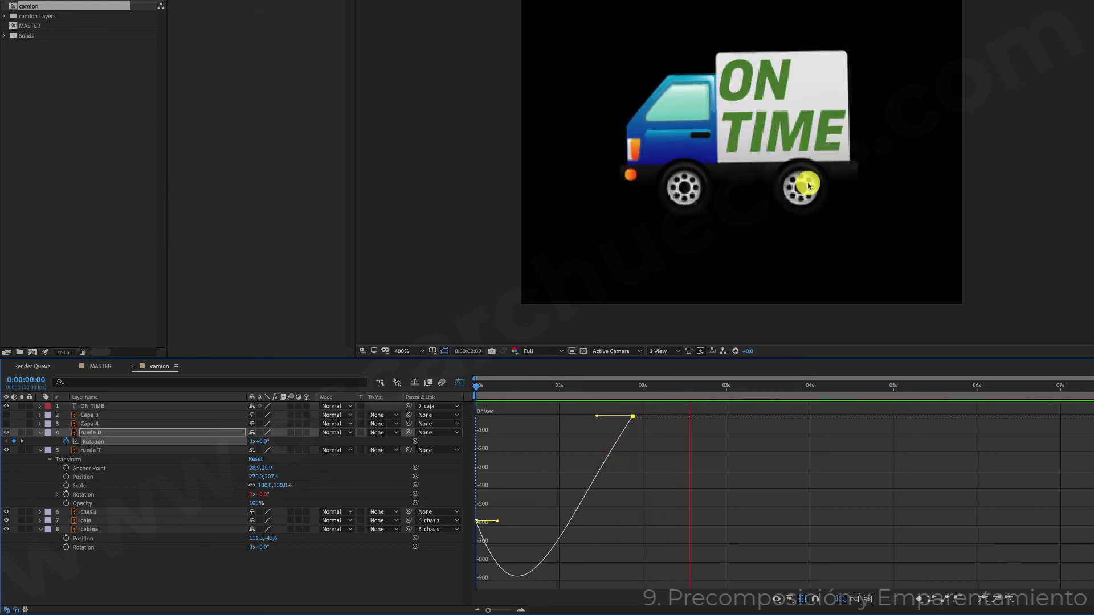
key(space)
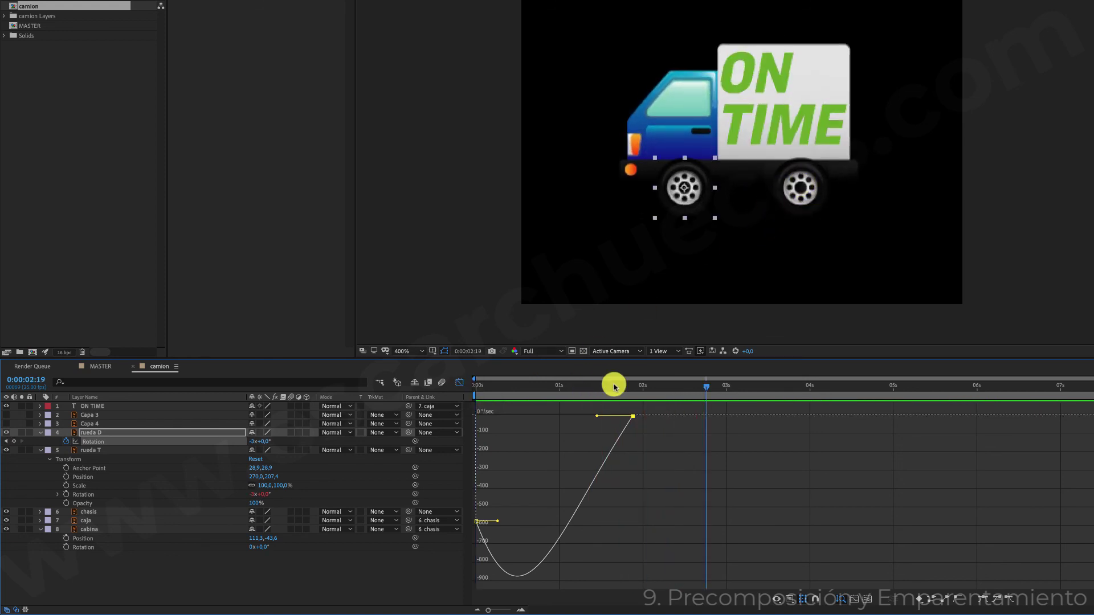
click(566, 386)
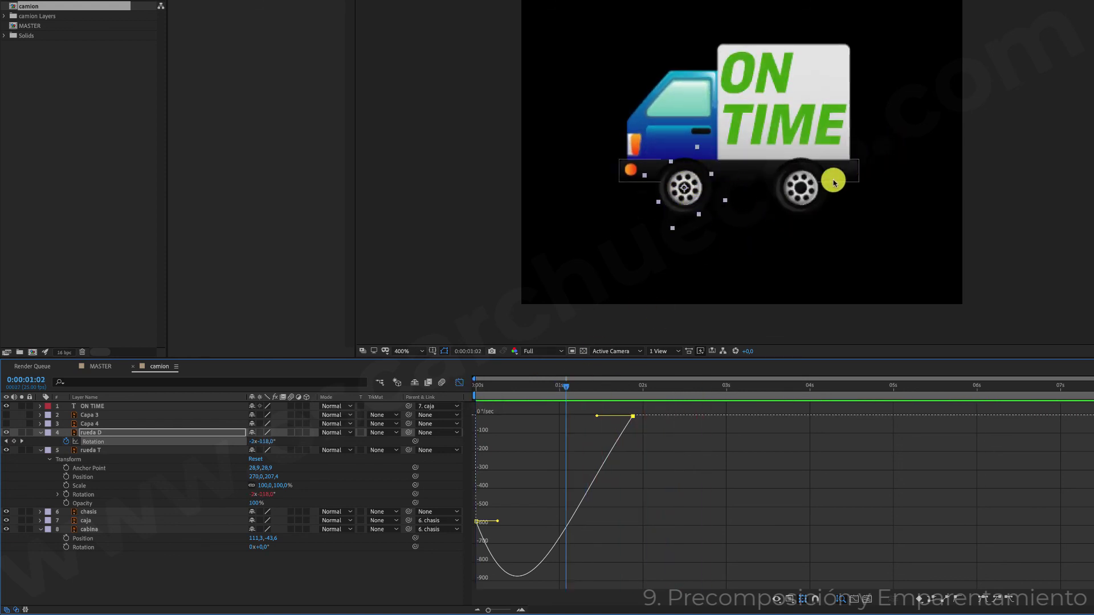
click(459, 382)
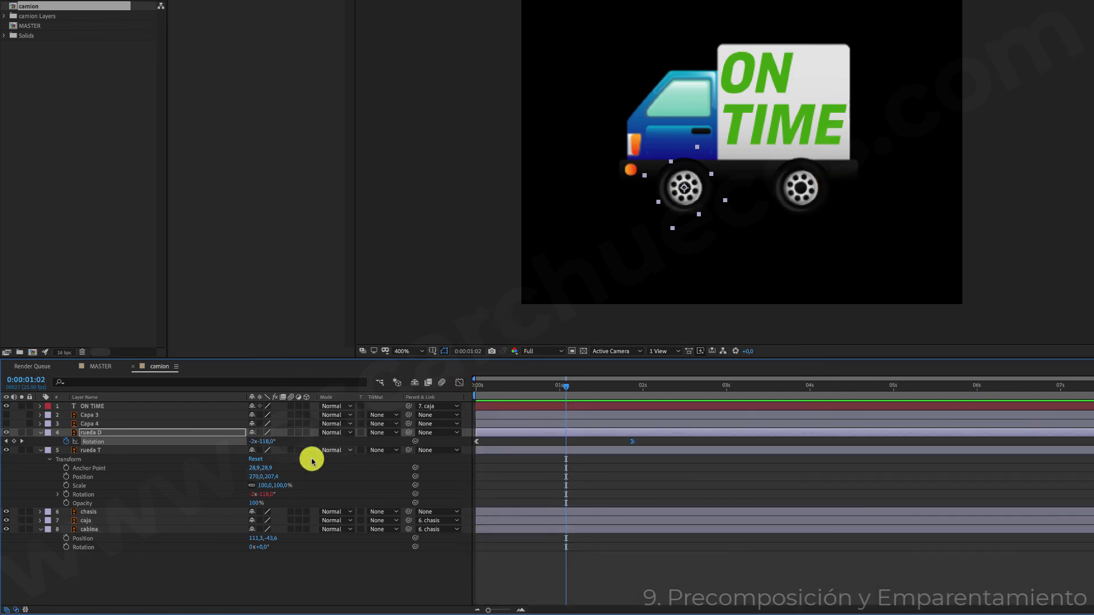
- Check the expression on rueda T's Rotation and relink that property to rueda D's Rotation with the pick whip
click(415, 494)
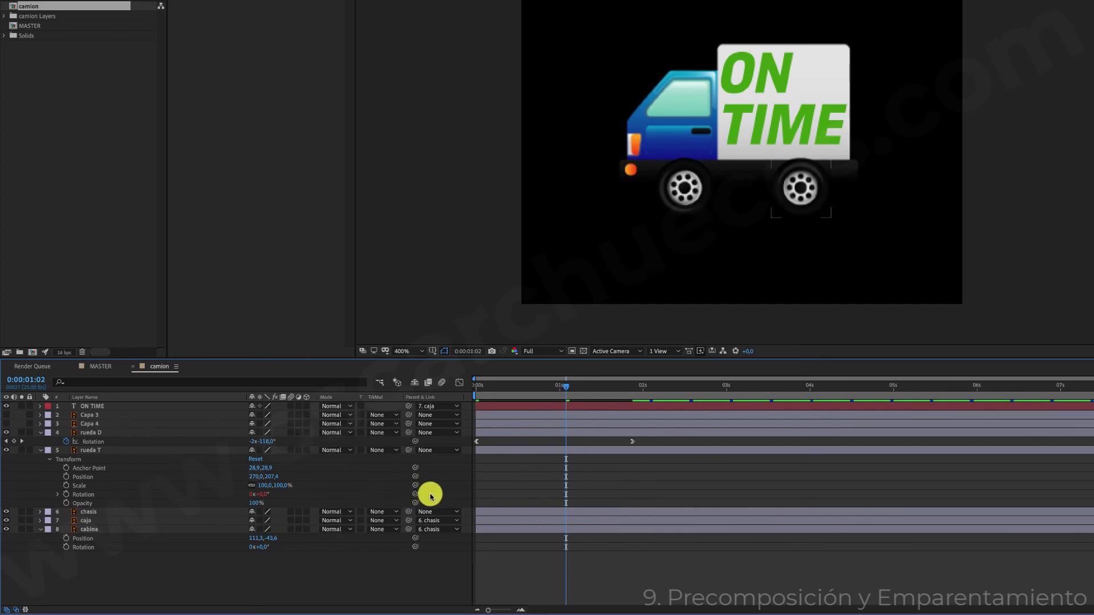
alt+click(58, 497)
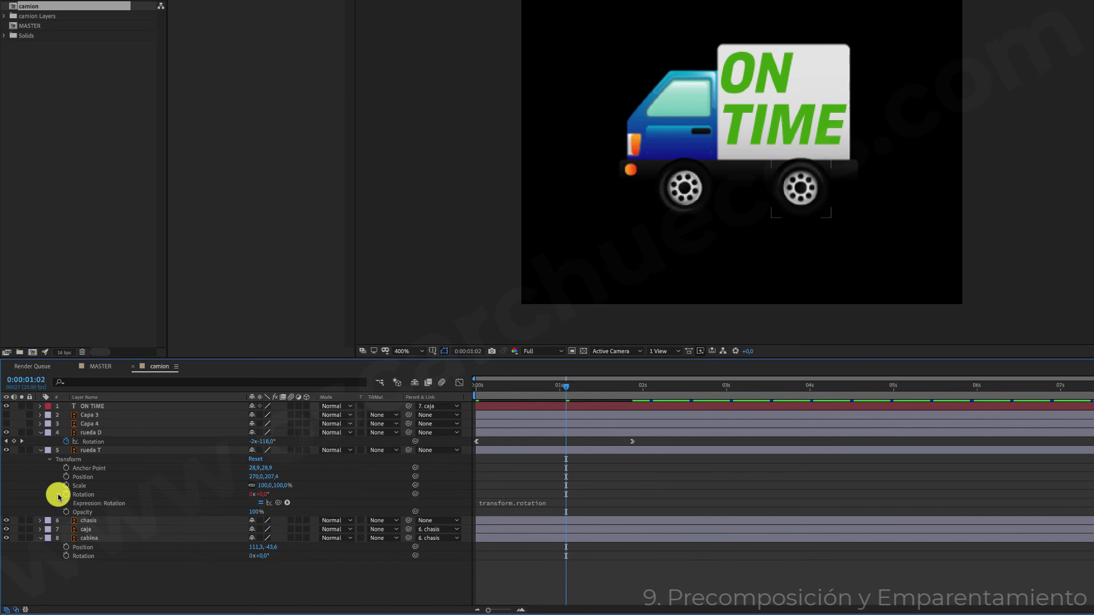
click(58, 495)
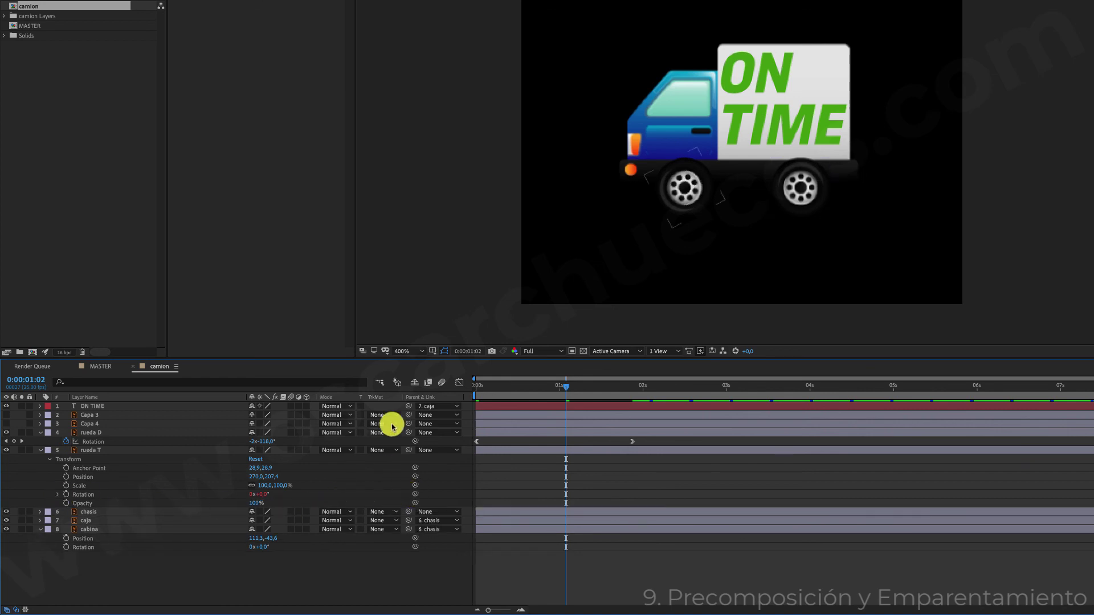
click(415, 444)
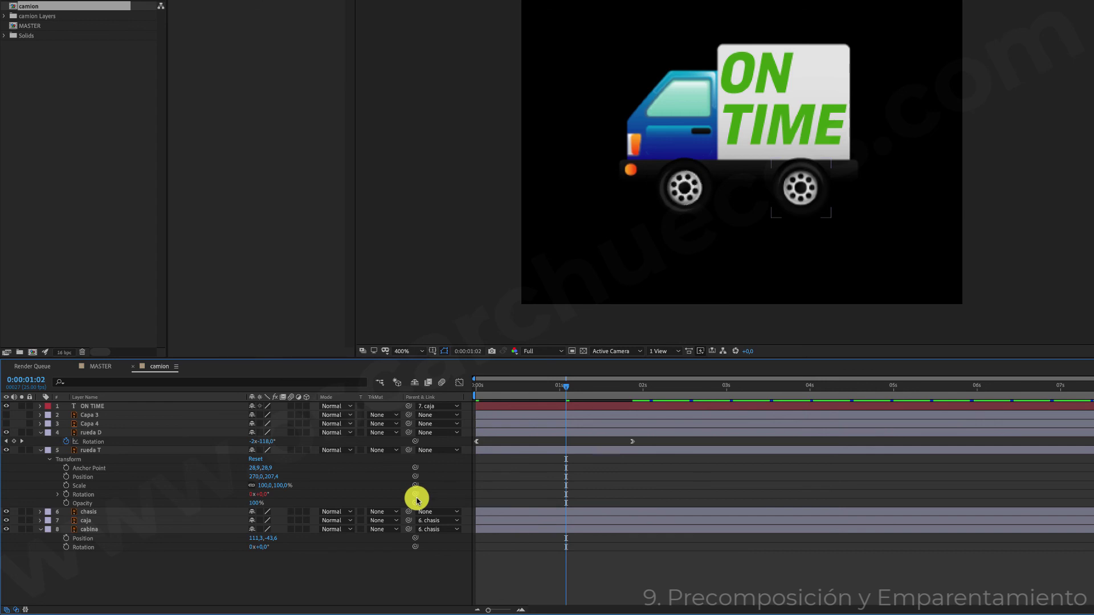
key(Home)
click(89, 511)
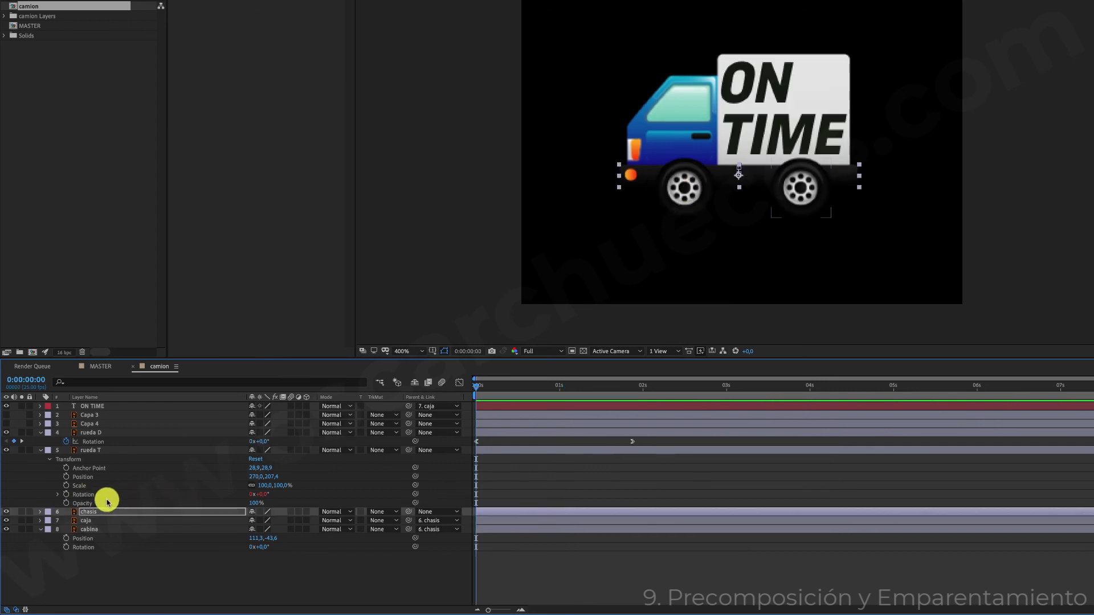
click(85, 497)
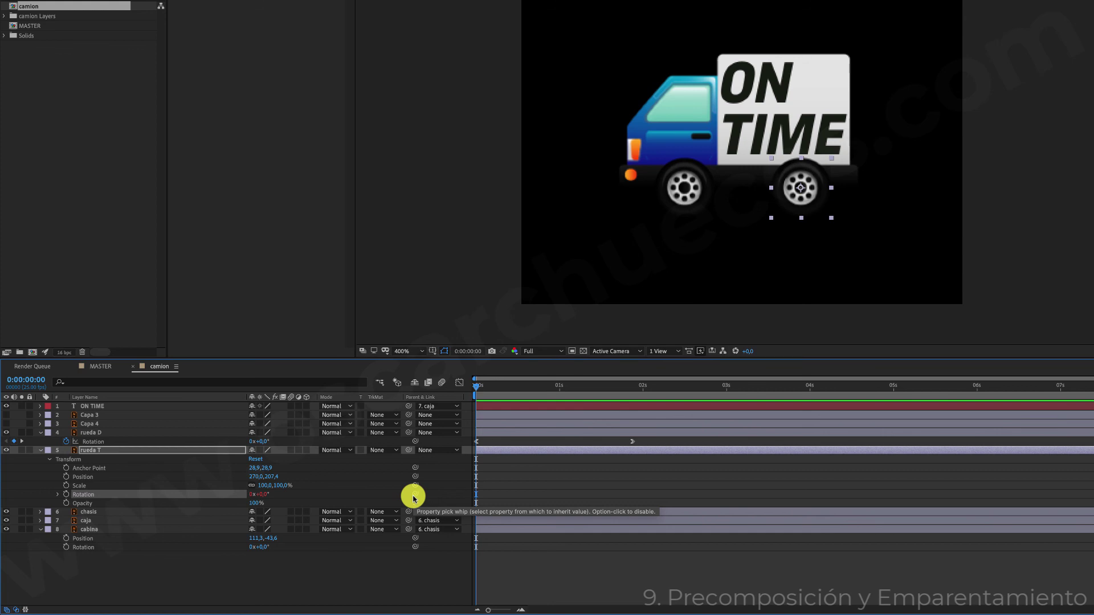
- Play the camion composition, and scrub MASTER to 0:00:02:01 to check how the wheels stop with the truck
key(space)
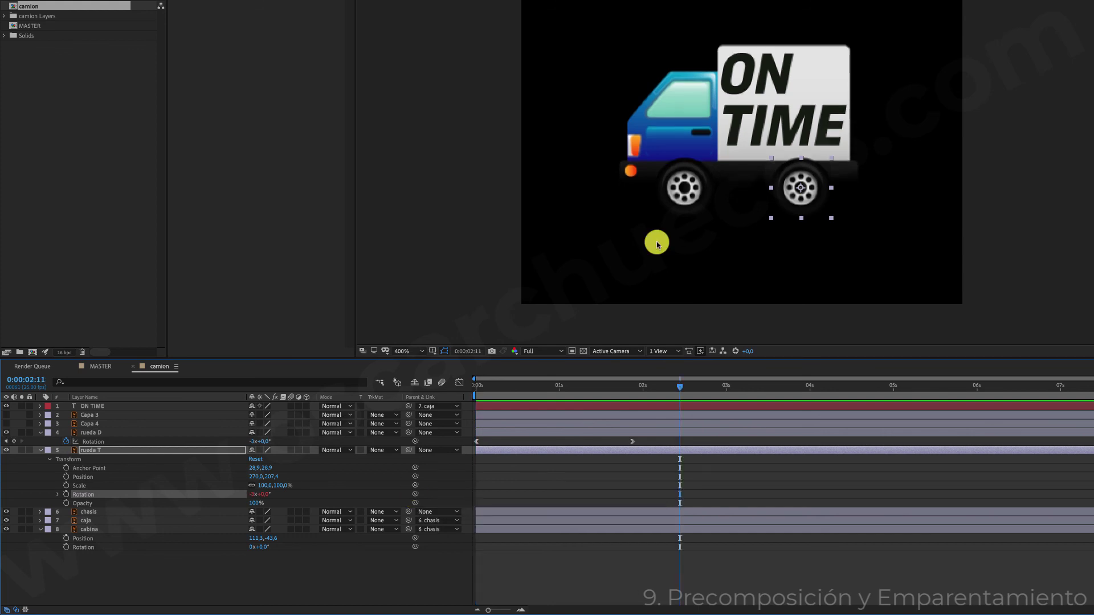
click(101, 366)
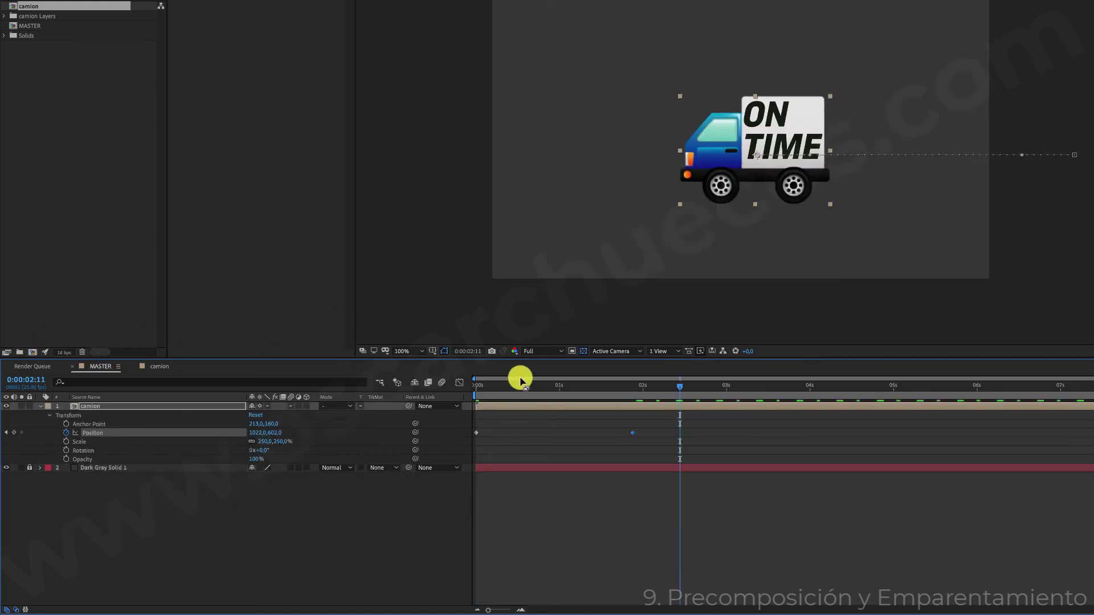
drag(581, 385, 648, 390)
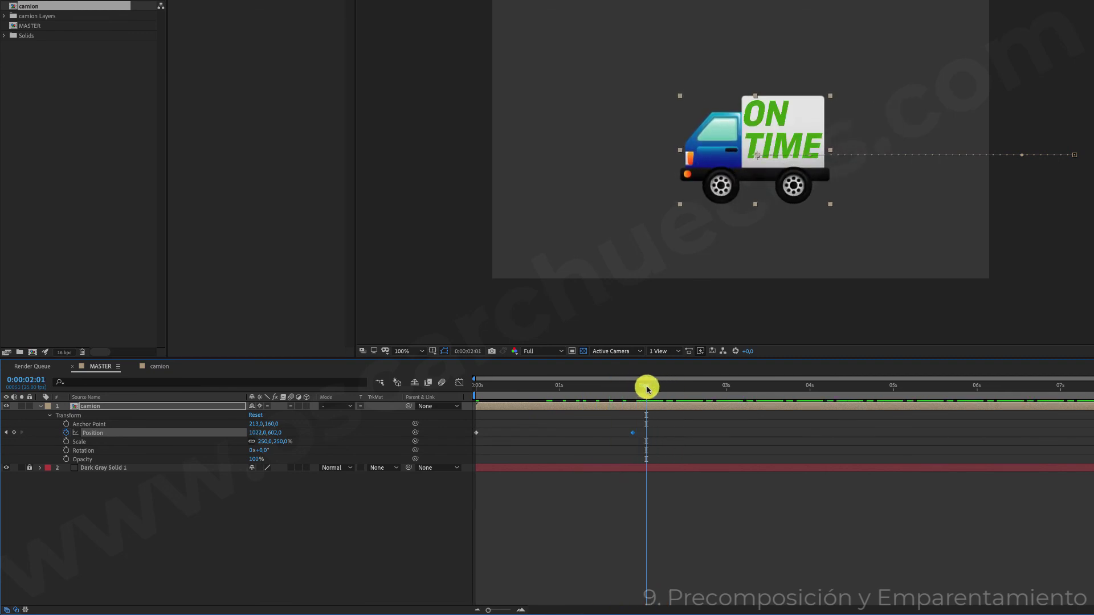